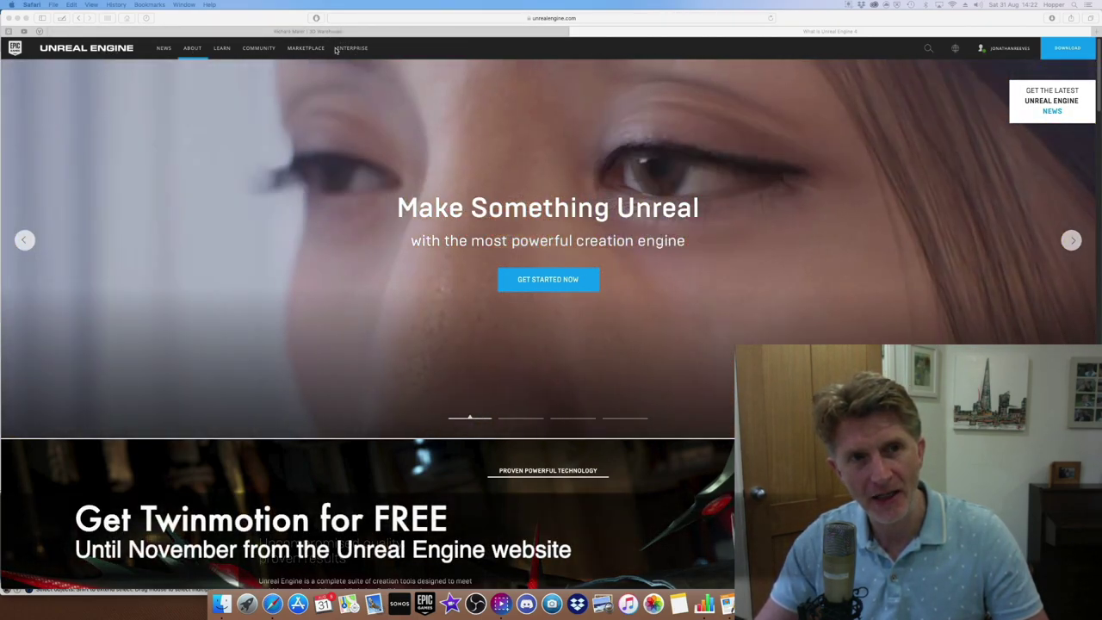
Step: Open the Twinmotion page in the Enterprise section of the Unreal Engine site and review its features and free download offer
{"action": "left_click", "coordinate": [341, 49]}
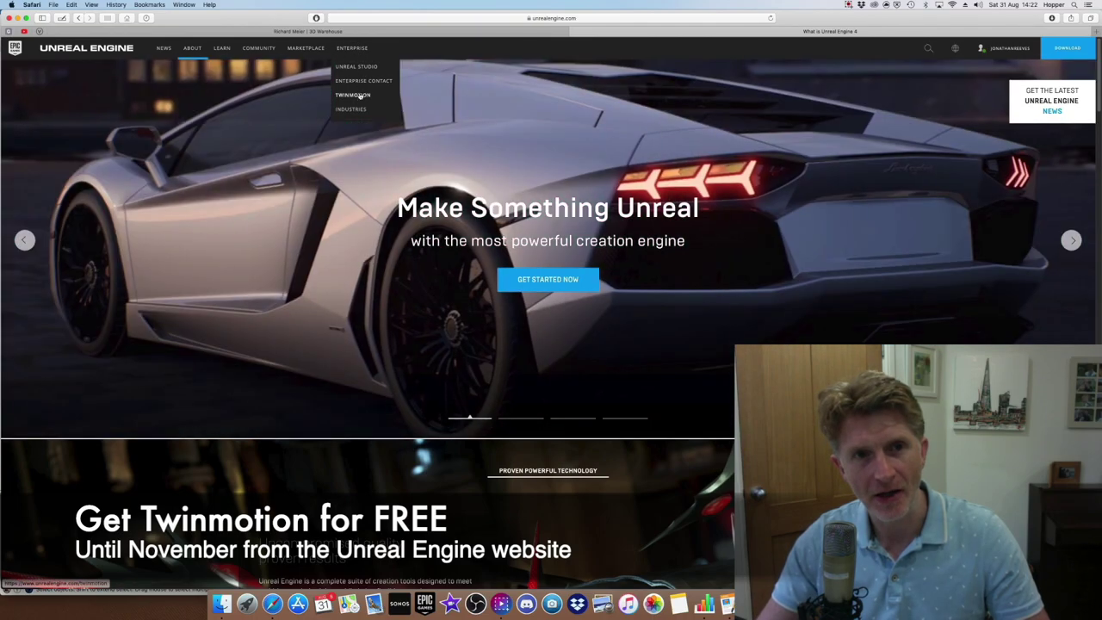
{"action": "left_click", "coordinate": [357, 96]}
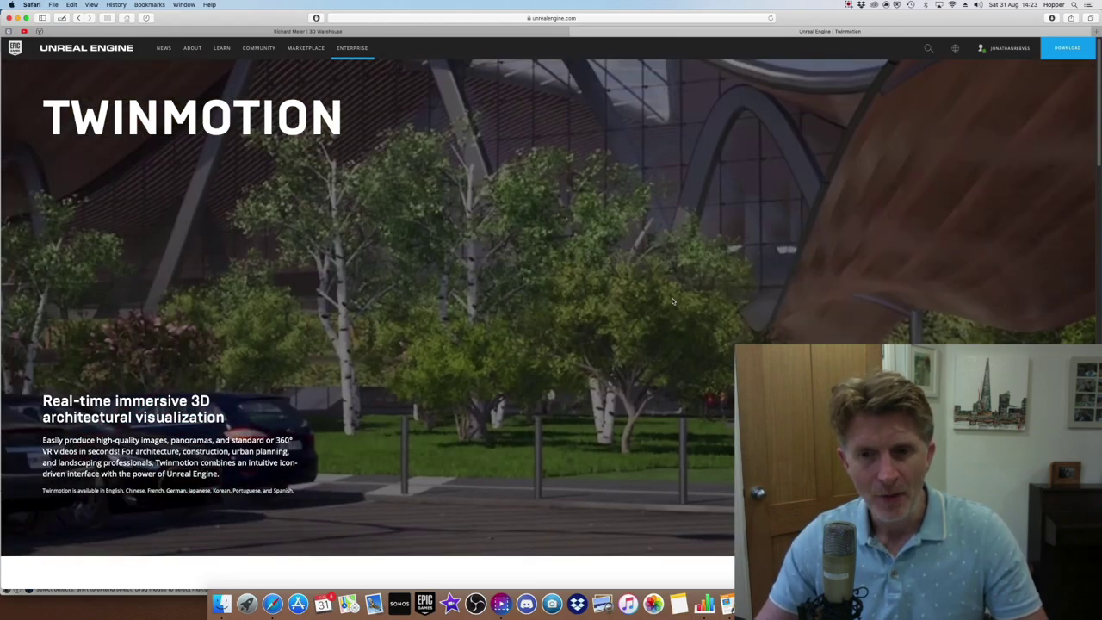
{"action": "scroll", "coordinate": [583, 293], "scroll_direction": "down", "scroll_amount": 2}
{"action": "scroll", "coordinate": [583, 293], "scroll_direction": "down", "scroll_amount": 3}
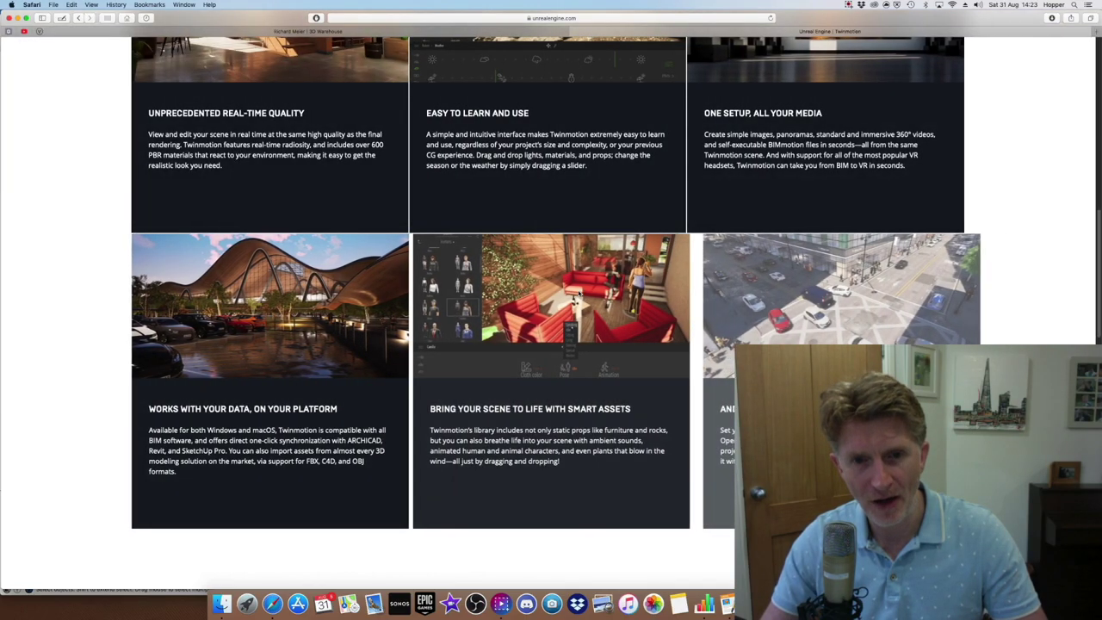
{"action": "scroll", "coordinate": [579, 293], "scroll_direction": "down", "scroll_amount": 15}
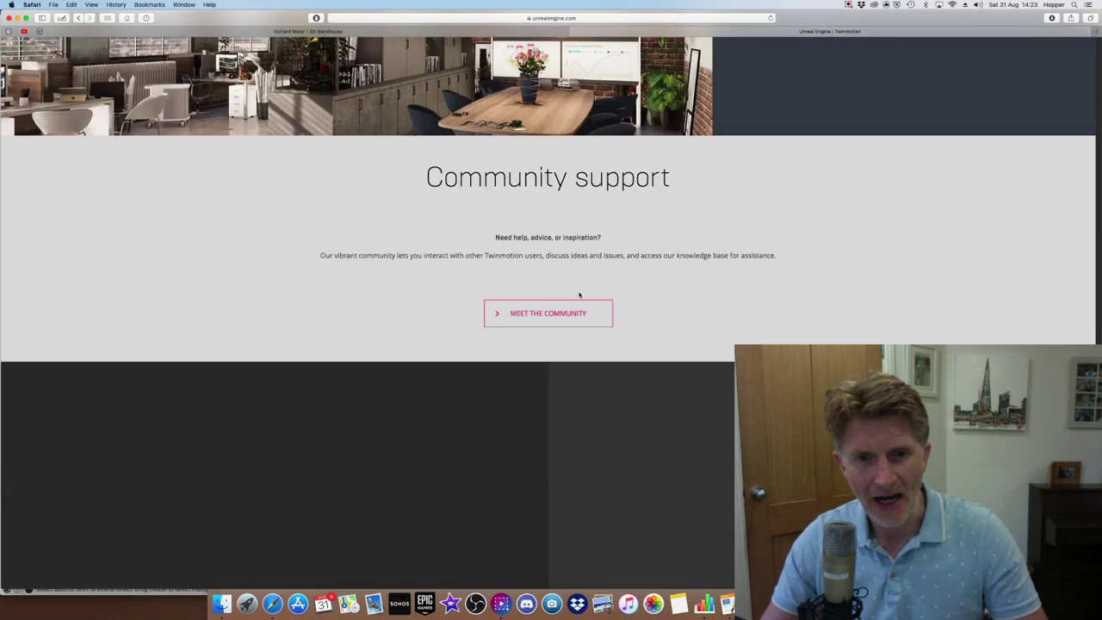
{"action": "scroll", "coordinate": [582, 292], "scroll_direction": "up", "scroll_amount": 2}
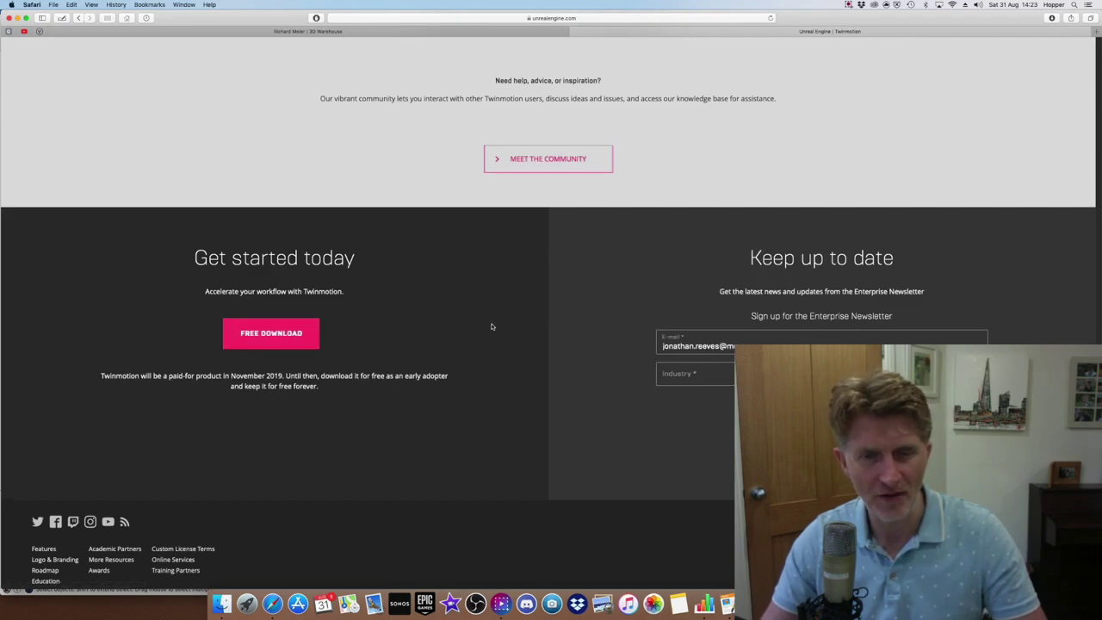
{"action": "scroll", "coordinate": [496, 323], "scroll_direction": "up", "scroll_amount": 15}
{"action": "scroll", "coordinate": [506, 324], "scroll_direction": "up", "scroll_amount": 10}
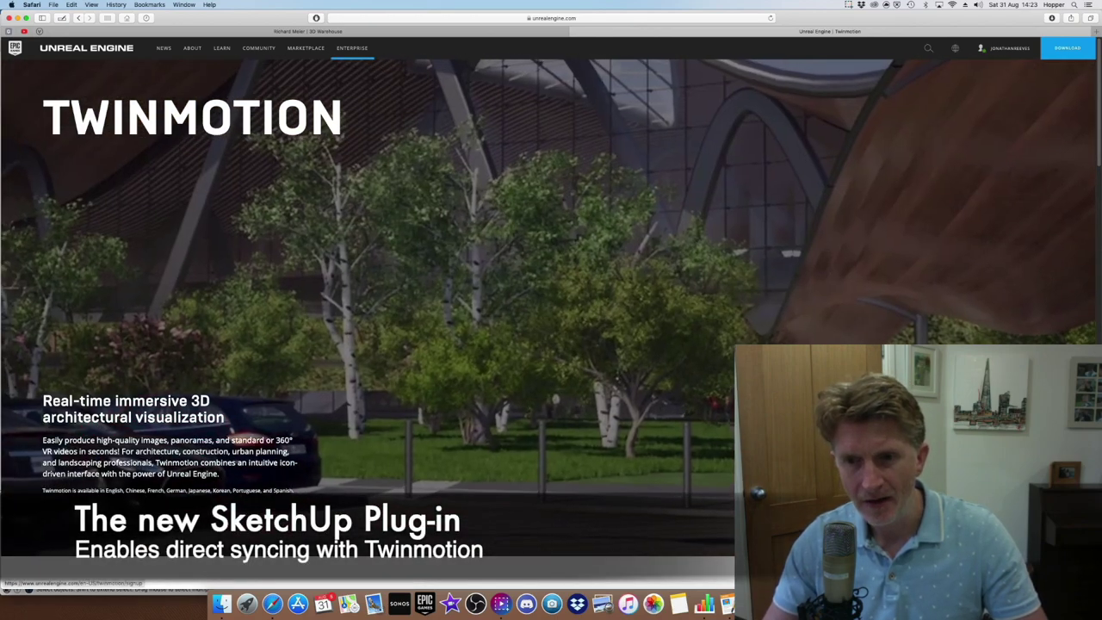
Step: Go through Twinmotion's download page to the Direct Link plugins and open the platform choices for the SketchUp plugin
{"action": "left_click", "coordinate": [810, 435]}
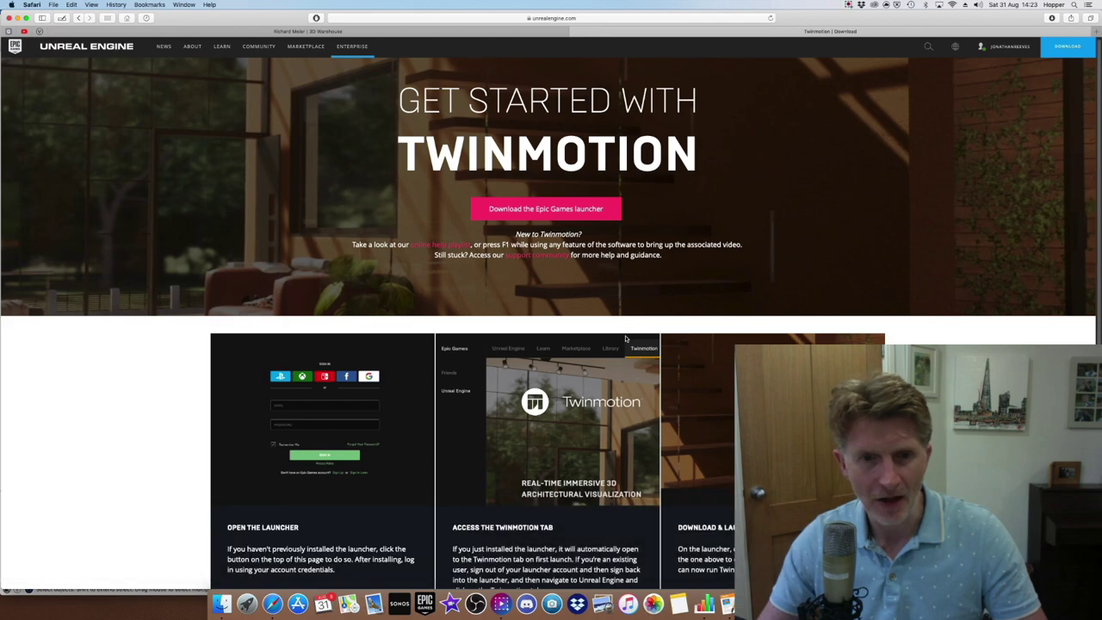
{"action": "scroll", "coordinate": [627, 343], "scroll_direction": "down", "scroll_amount": 3}
{"action": "scroll", "coordinate": [627, 343], "scroll_direction": "down", "scroll_amount": 3}
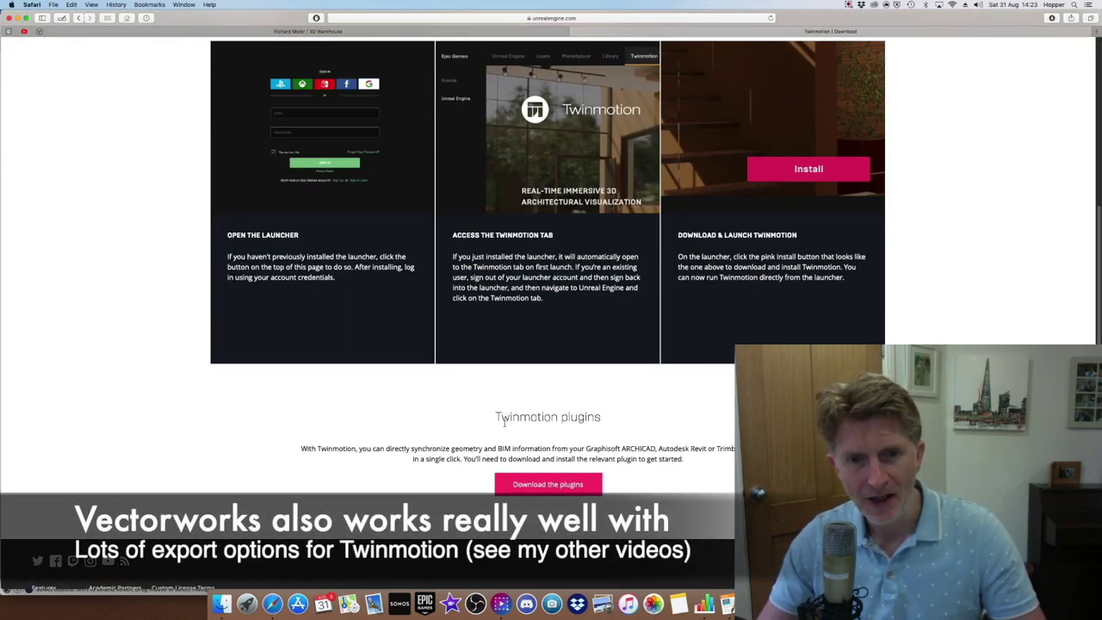
{"action": "left_click", "coordinate": [551, 484]}
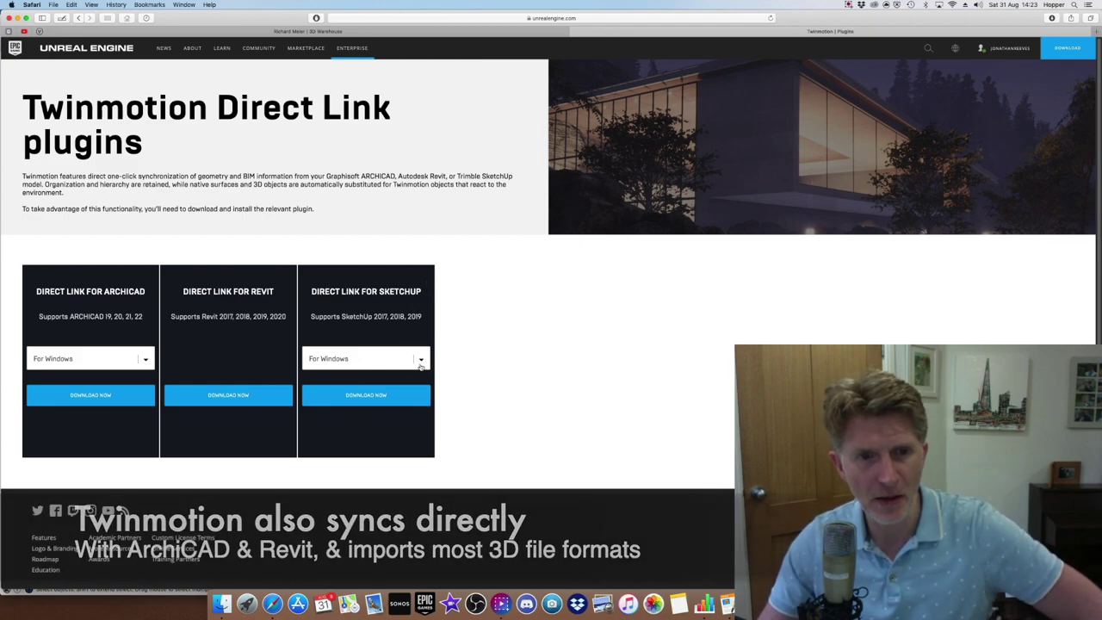
{"action": "left_click", "coordinate": [421, 361]}
{"action": "left_click", "coordinate": [423, 362]}
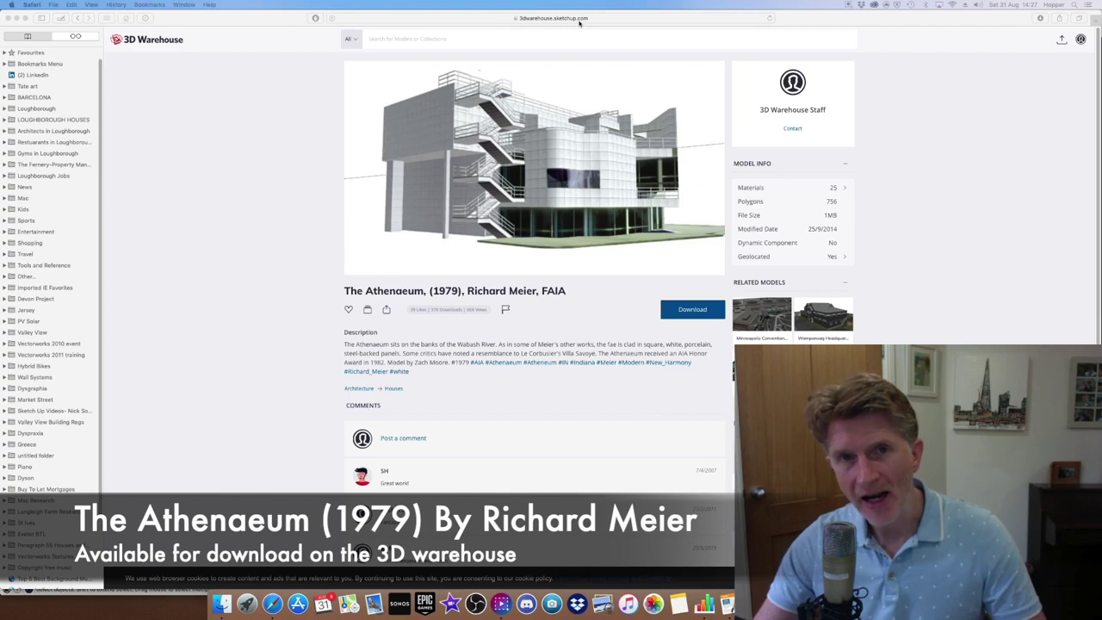
{"action": "left_click", "coordinate": [289, 302]}
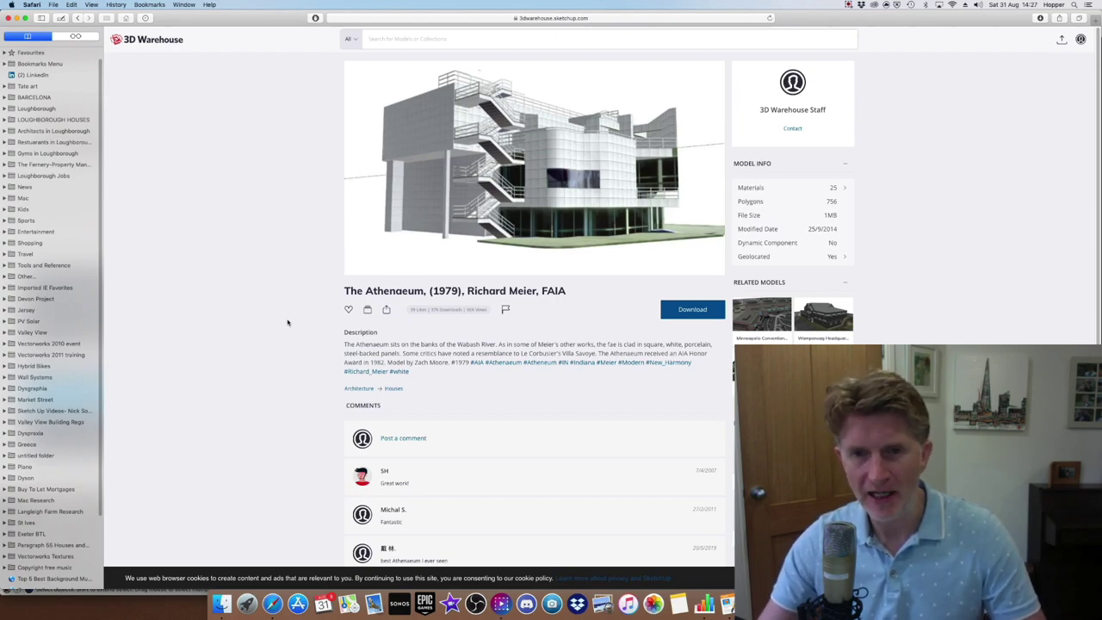
{"action": "mouse_move", "coordinate": [474, 182]}
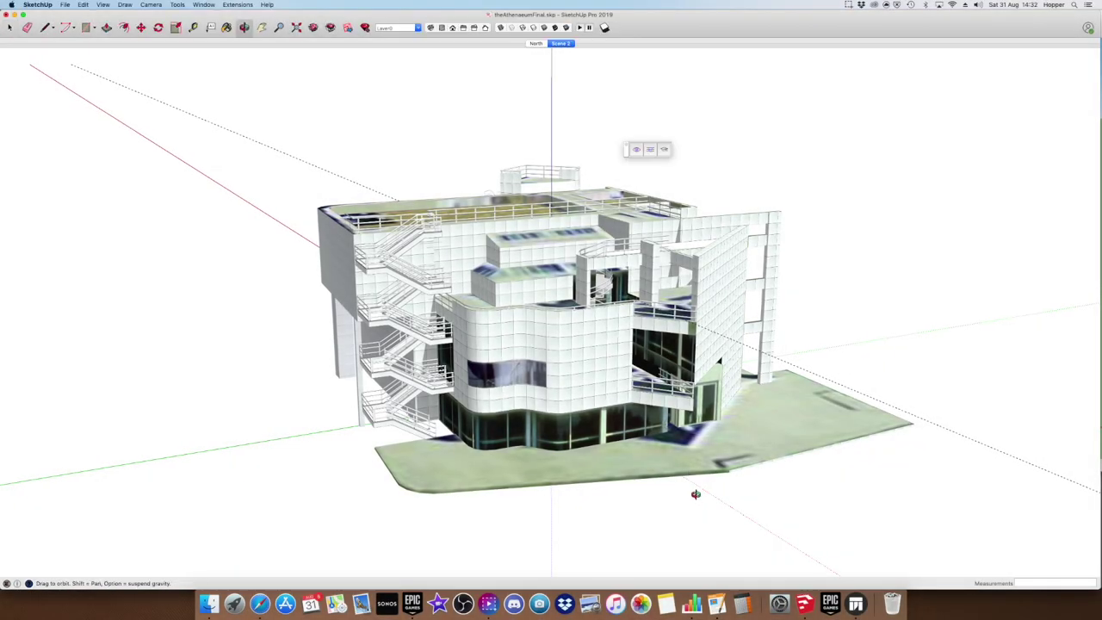
Step: Examine the Athenaeum building model in SketchUp from all sides, including its outside staircases and long entrance ramp
{"action": "left_click_drag", "start_coordinate": [696, 494], "coordinate": [199, 380]}
{"action": "middle_click_drag", "start_coordinate": [199, 380], "coordinate": [219, 508]}
{"action": "middle_click_drag", "start_coordinate": [893, 243], "coordinate": [680, 326]}
{"action": "middle_click_drag", "start_coordinate": [306, 333], "coordinate": [818, 277]}
{"action": "middle_click_drag", "start_coordinate": [413, 387], "coordinate": [976, 327]}
{"action": "middle_click_drag", "start_coordinate": [305, 360], "coordinate": [529, 404]}
{"action": "scroll", "coordinate": [530, 405], "scroll_direction": "down", "scroll_amount": 4}
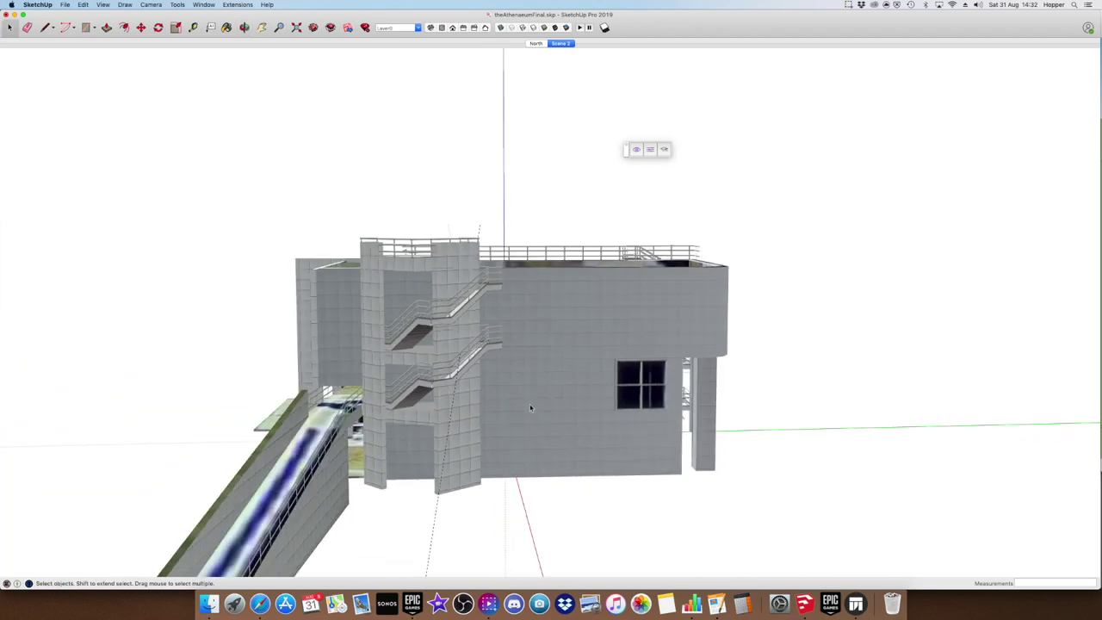
{"action": "middle_click_drag", "start_coordinate": [403, 424], "coordinate": [497, 490]}
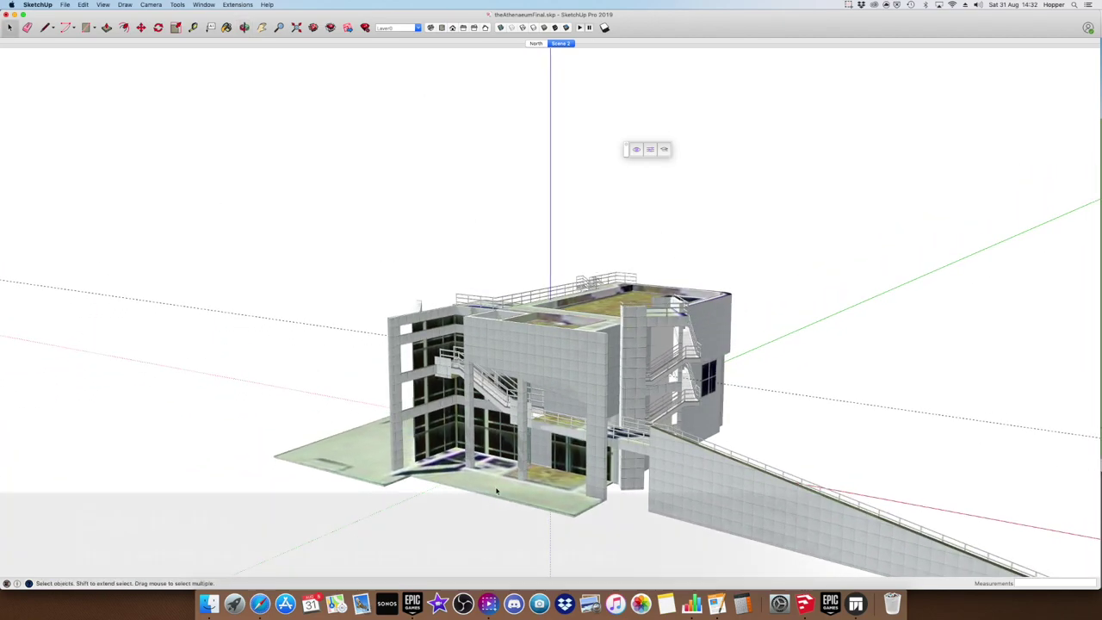
Step: Check that the Twinmotion extension is installed and move its floating toolbar in line with the main drawing tools
{"action": "left_click", "coordinate": [237, 4]}
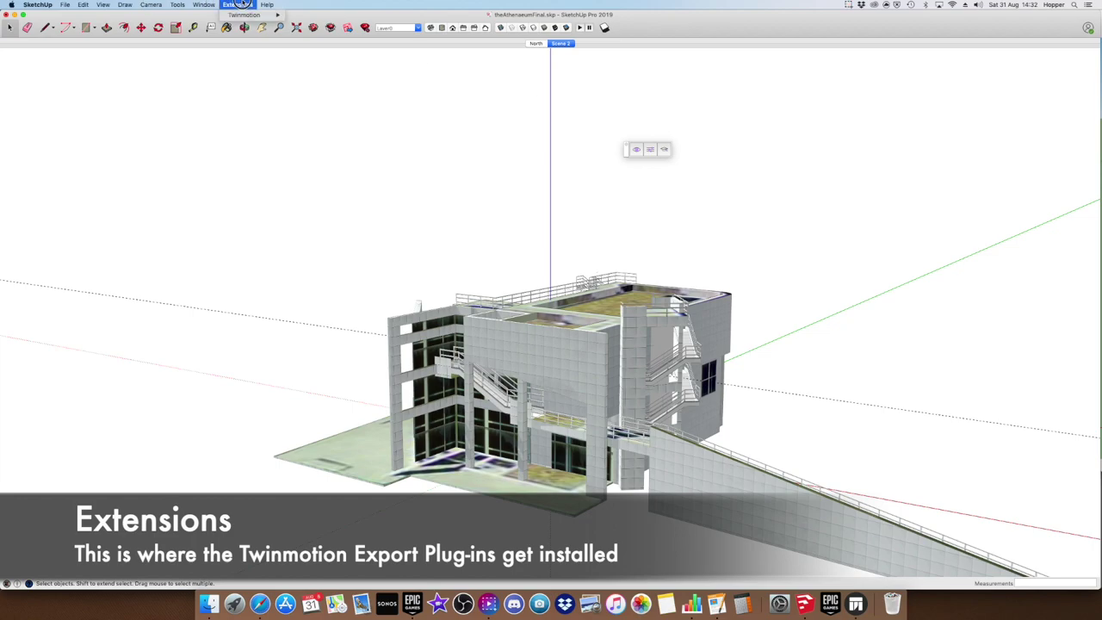
{"action": "mouse_move", "coordinate": [245, 17]}
{"action": "left_click_drag", "start_coordinate": [245, 19], "coordinate": [627, 28]}
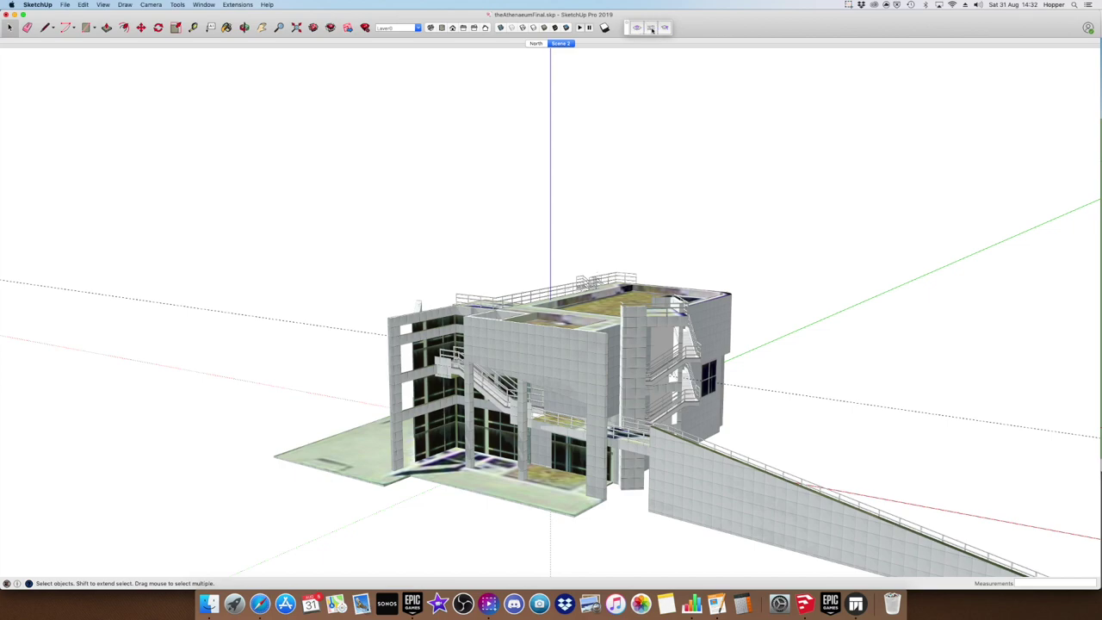
Step: Set Collapse to None in the Twinmotion synchronization settings and turn on Optimize Model and Fix UV/Texture
{"action": "left_click", "coordinate": [651, 28]}
{"action": "left_click_drag", "start_coordinate": [607, 268], "coordinate": [636, 78]}
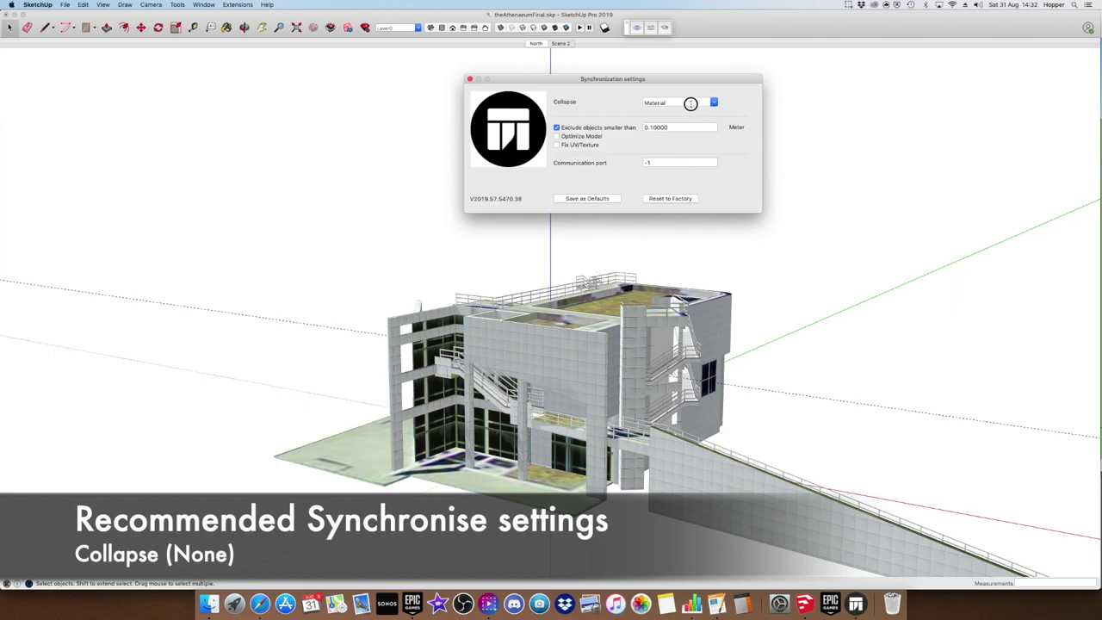
{"action": "left_click", "coordinate": [689, 103]}
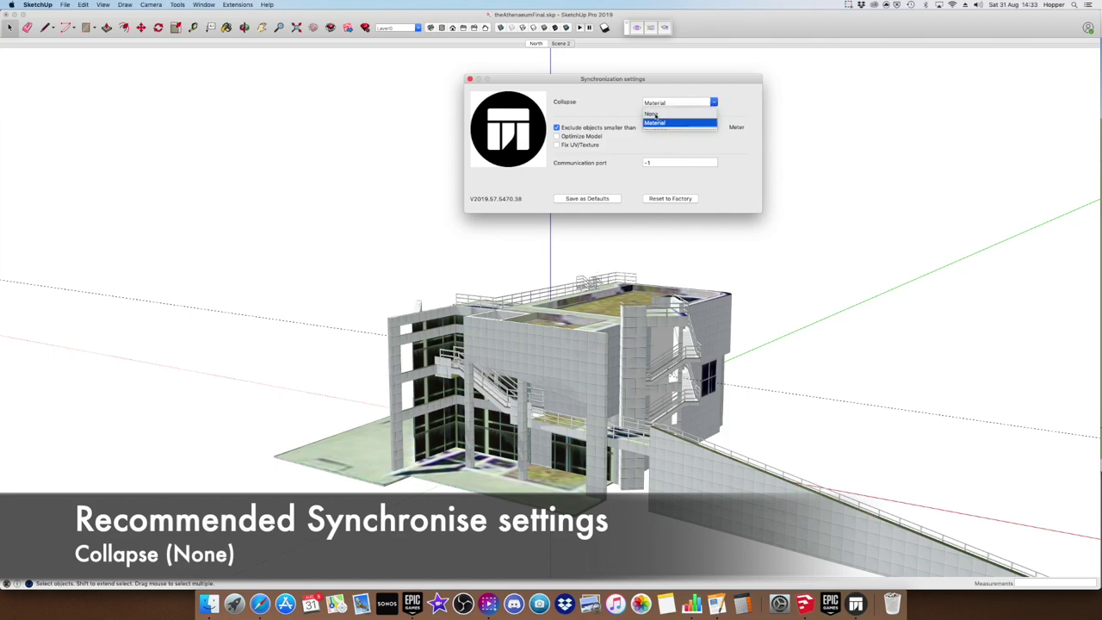
{"action": "left_click", "coordinate": [652, 114]}
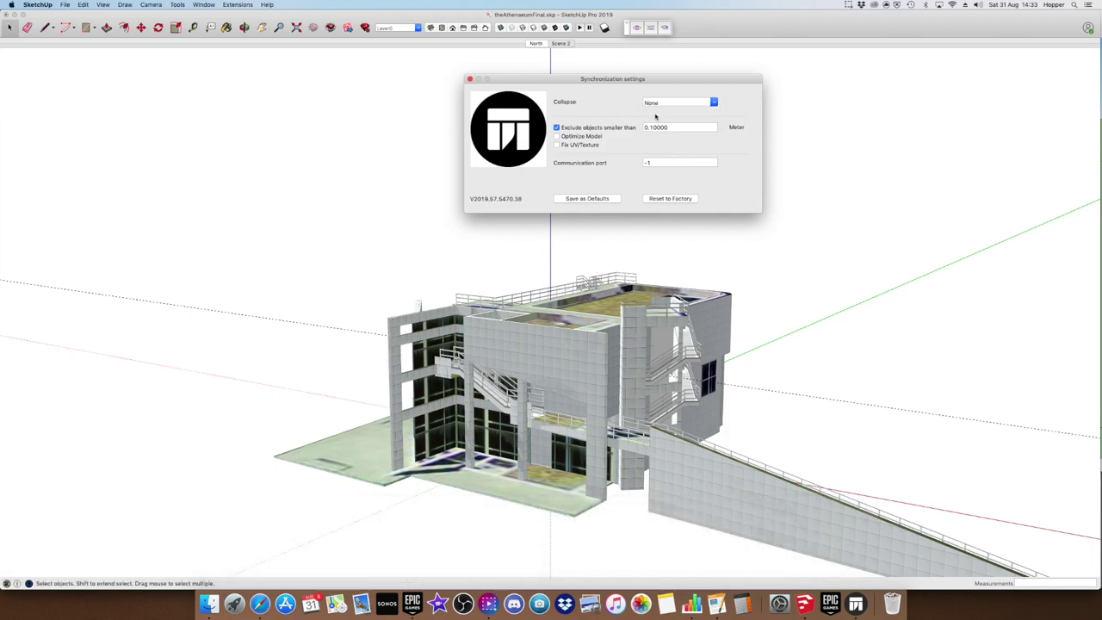
{"action": "left_click", "coordinate": [557, 136]}
{"action": "left_click", "coordinate": [557, 144]}
{"action": "left_click", "coordinate": [470, 79]}
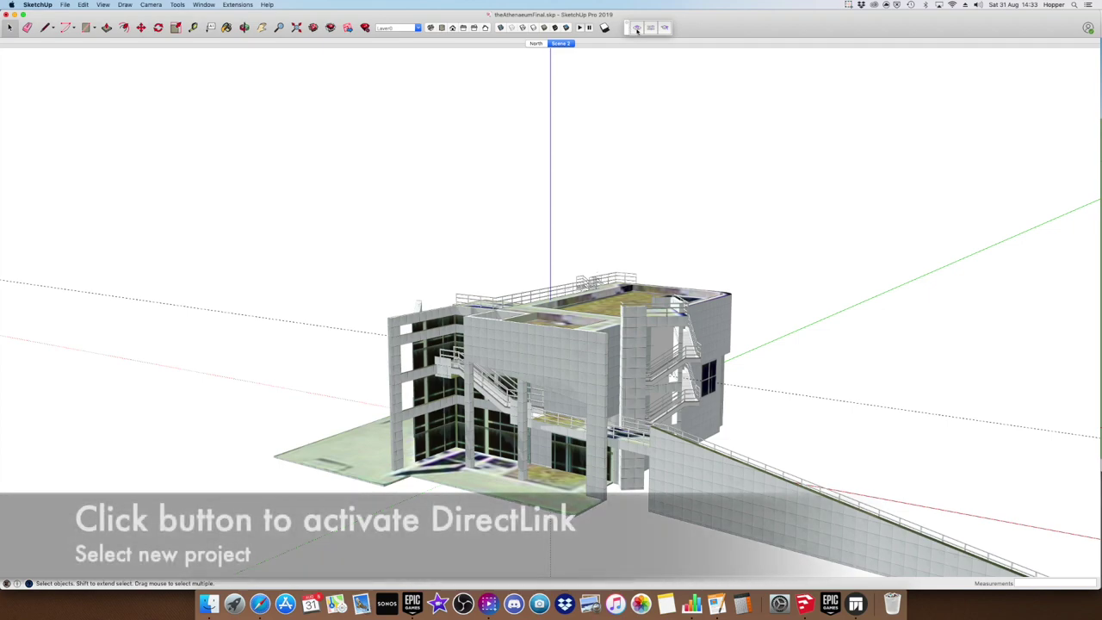
Step: Start DirectLink for the Athenaeum model and send it to a new Twinmotion project
{"action": "left_click", "coordinate": [638, 29]}
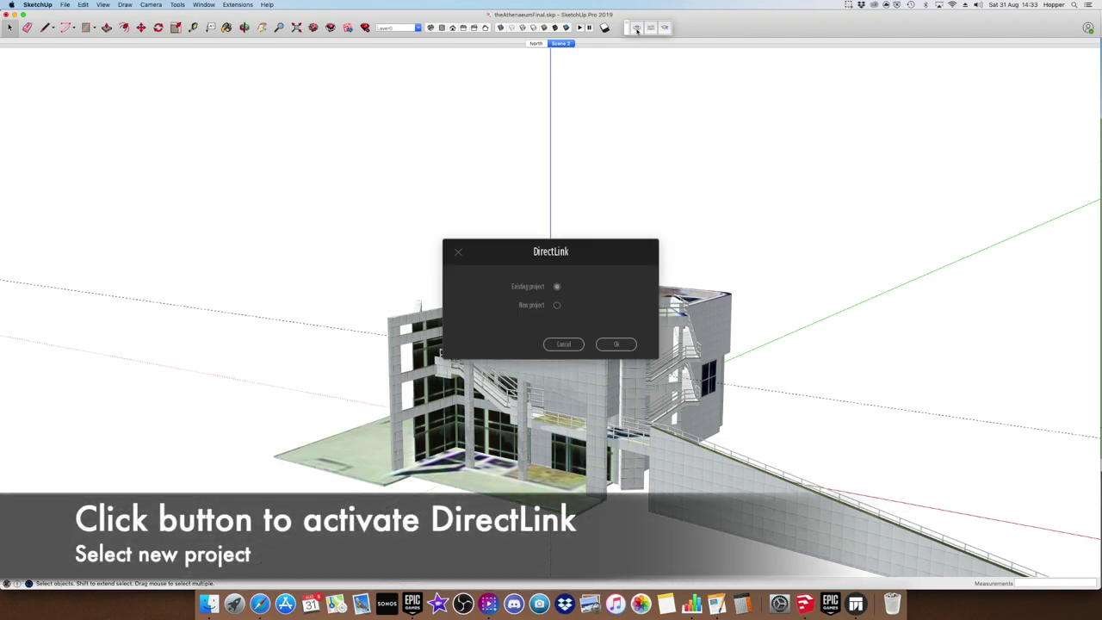
{"action": "left_click_drag", "start_coordinate": [591, 244], "coordinate": [584, 133]}
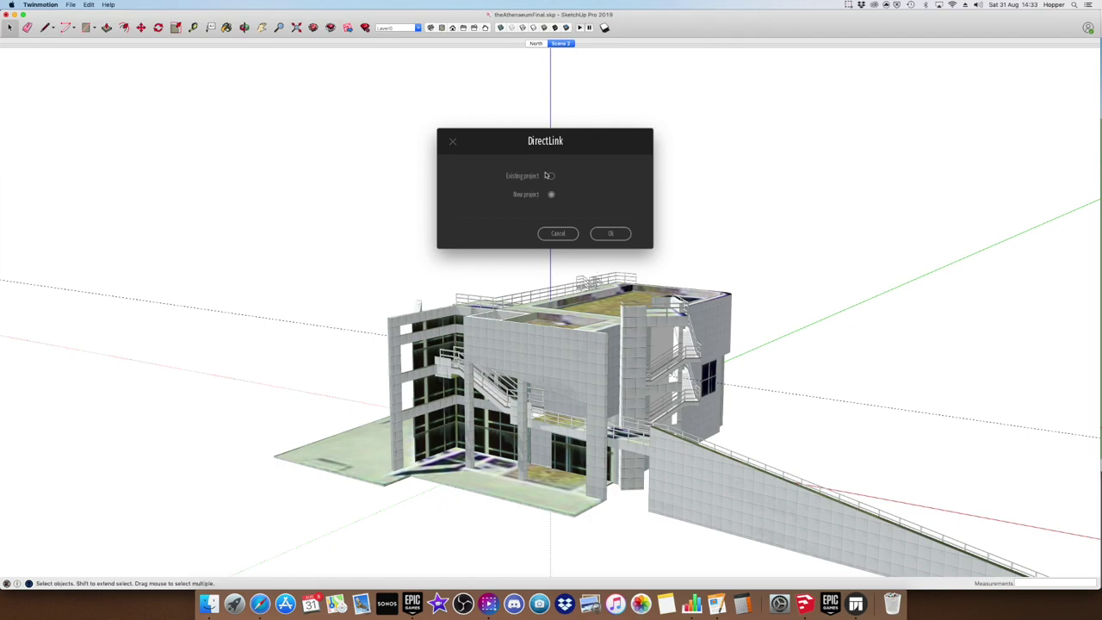
{"action": "left_click", "coordinate": [611, 235]}
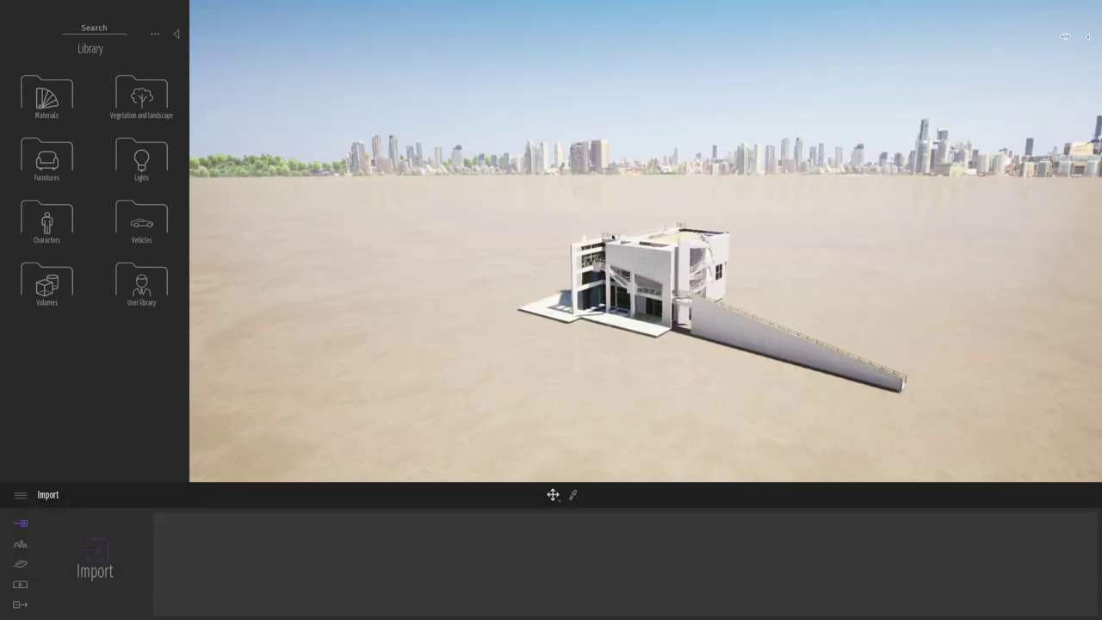
Step: Apply the Grass 1 material from the Nature ground materials to the ground plane around the building
{"action": "scroll", "coordinate": [617, 361], "scroll_direction": "up", "scroll_amount": 3}
{"action": "right_click_drag", "start_coordinate": [583, 382], "coordinate": [676, 344]}
{"action": "key", "text": "w"}
{"action": "key", "text": "q"}
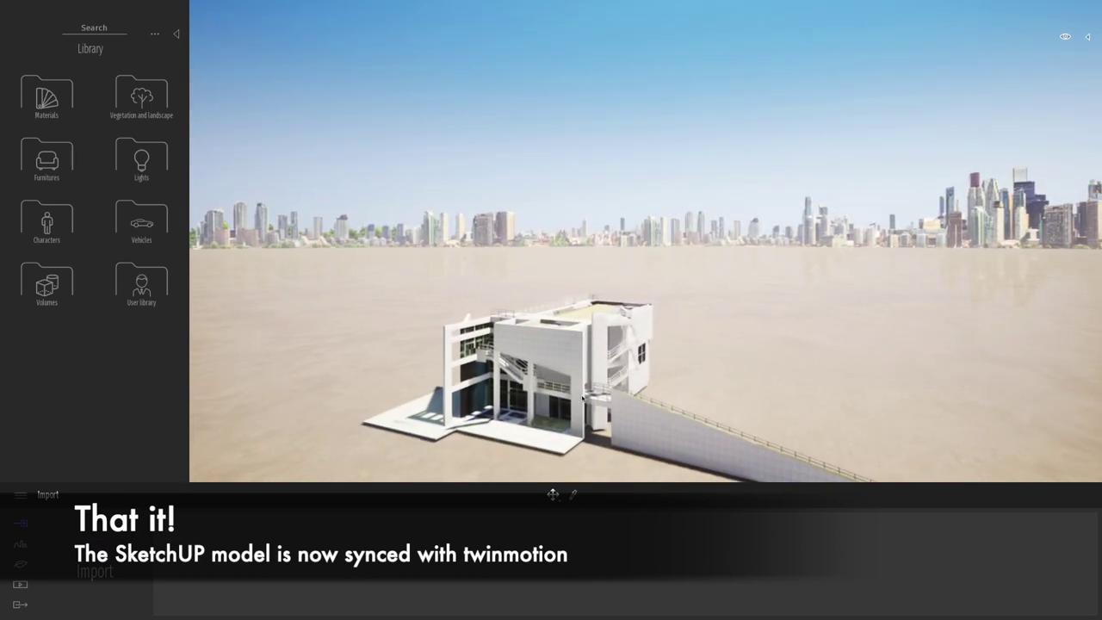
{"action": "key", "text": "w"}
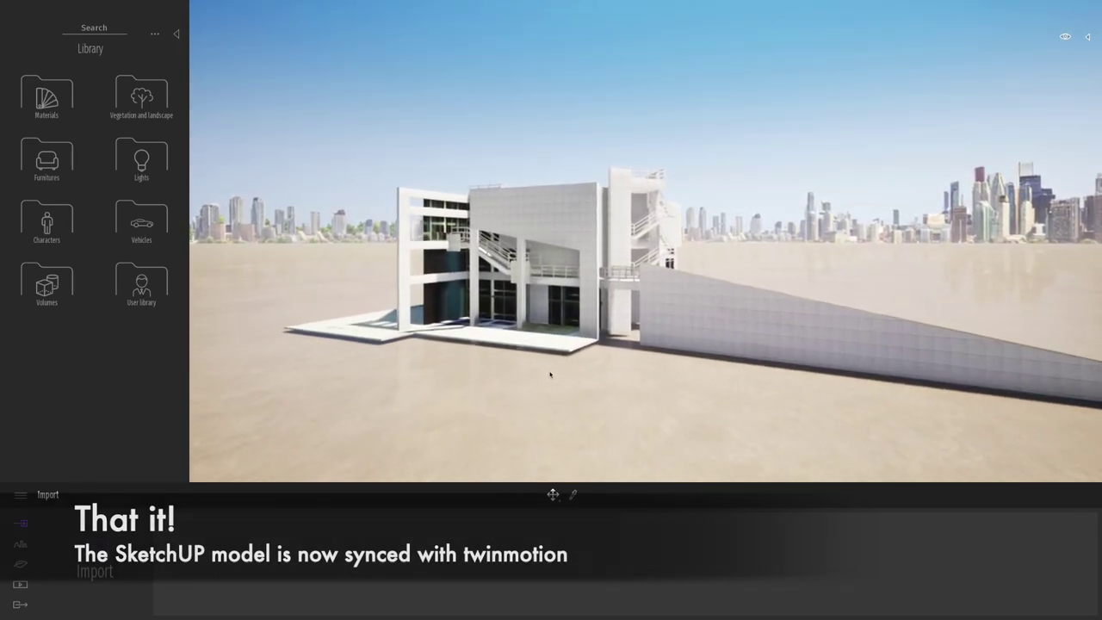
{"action": "key", "text": "e"}
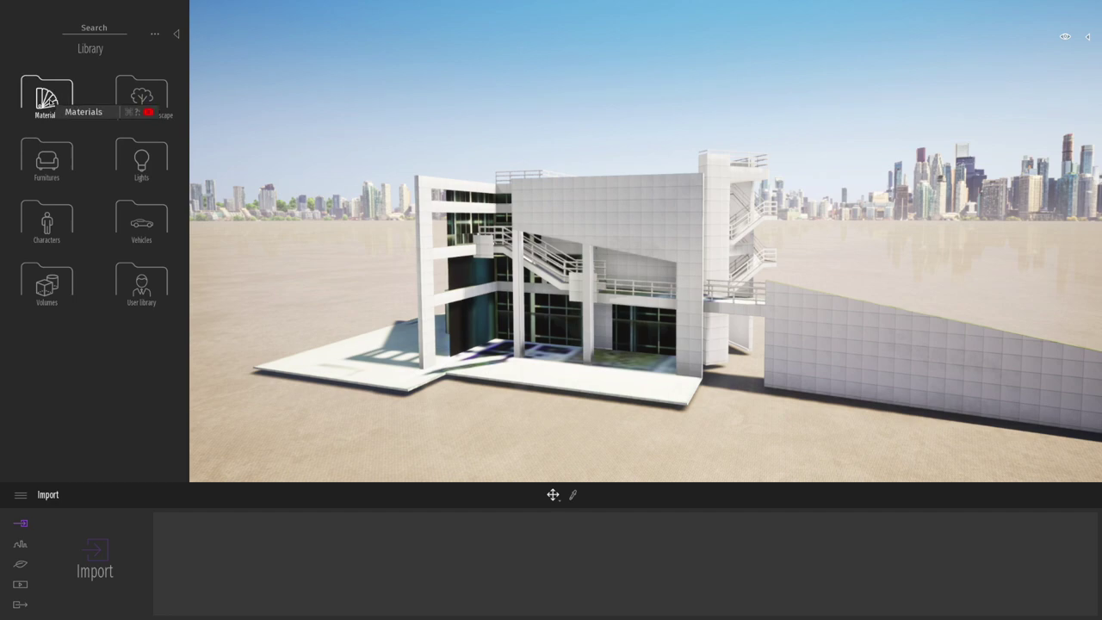
{"action": "left_click", "coordinate": [48, 101]}
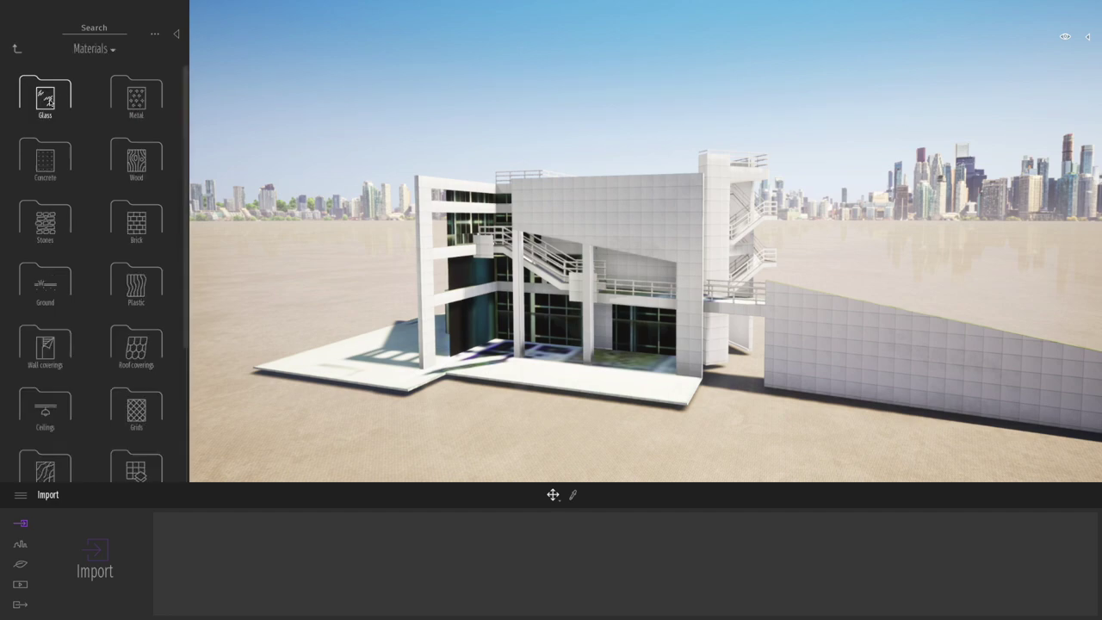
{"action": "left_click", "coordinate": [45, 290]}
{"action": "left_click", "coordinate": [137, 97]}
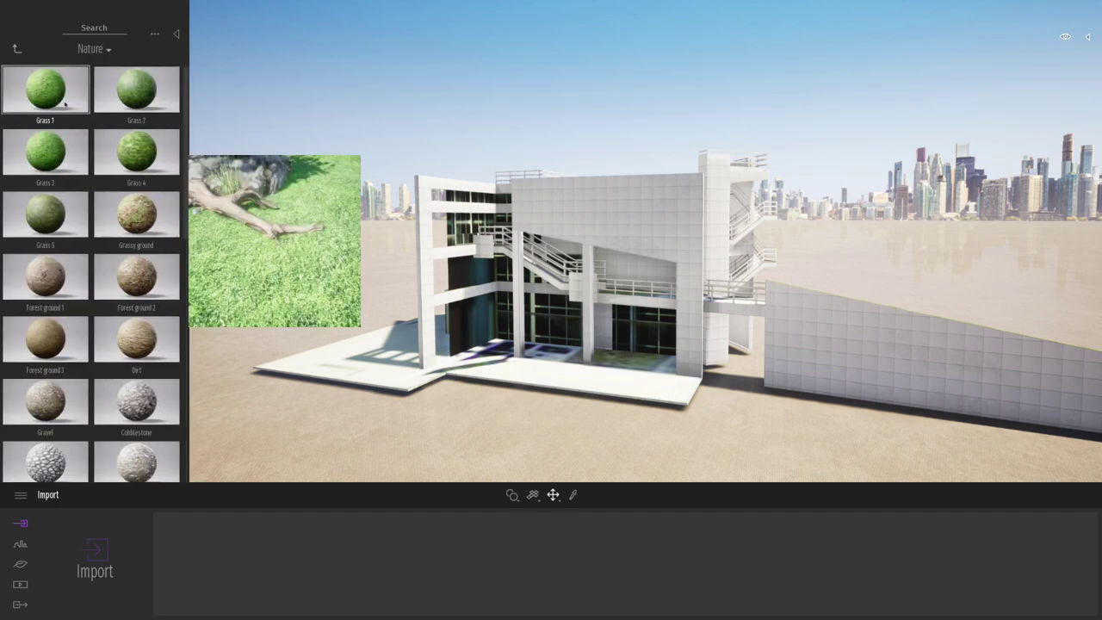
{"action": "left_click_drag", "start_coordinate": [53, 98], "coordinate": [302, 434]}
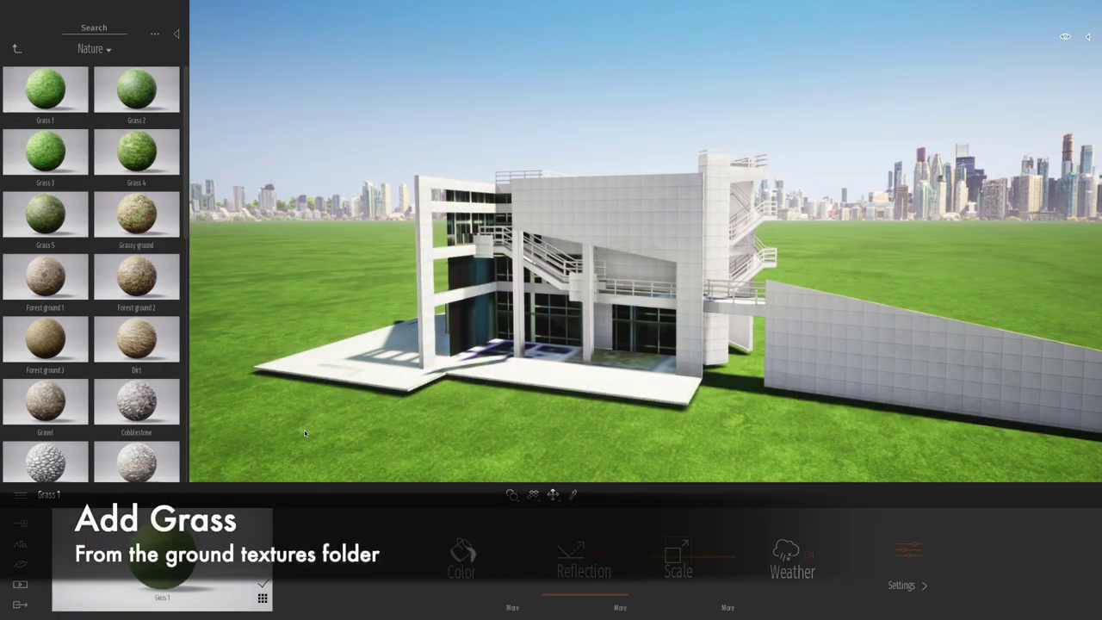
Step: Show the scene graph and collapse the Addin group that holds the synced building
{"action": "left_click", "coordinate": [1089, 36]}
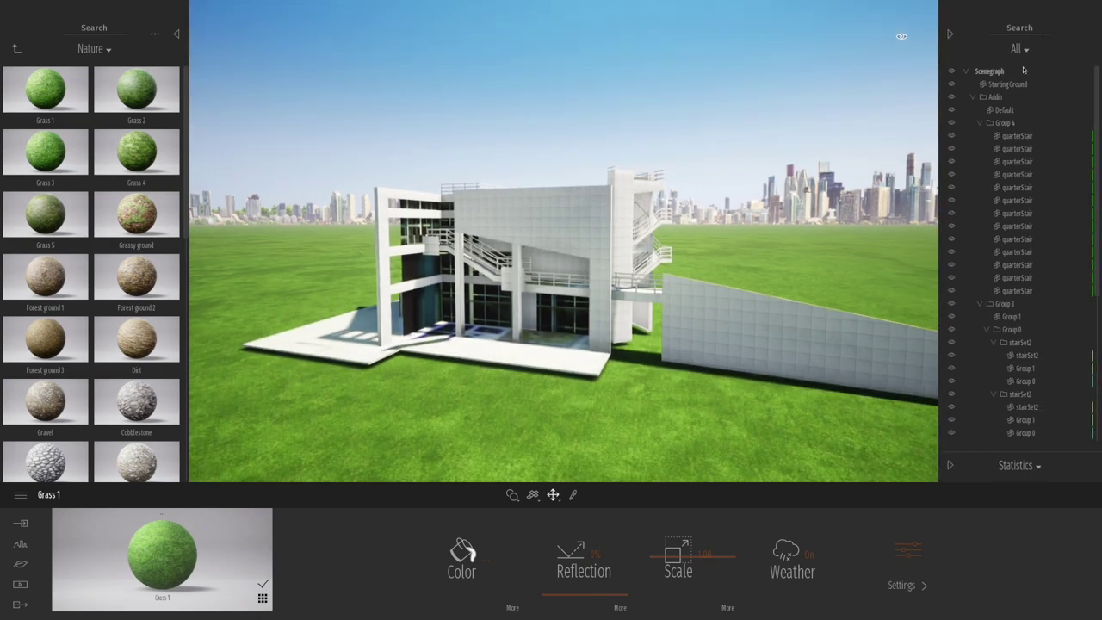
{"action": "left_click", "coordinate": [974, 98]}
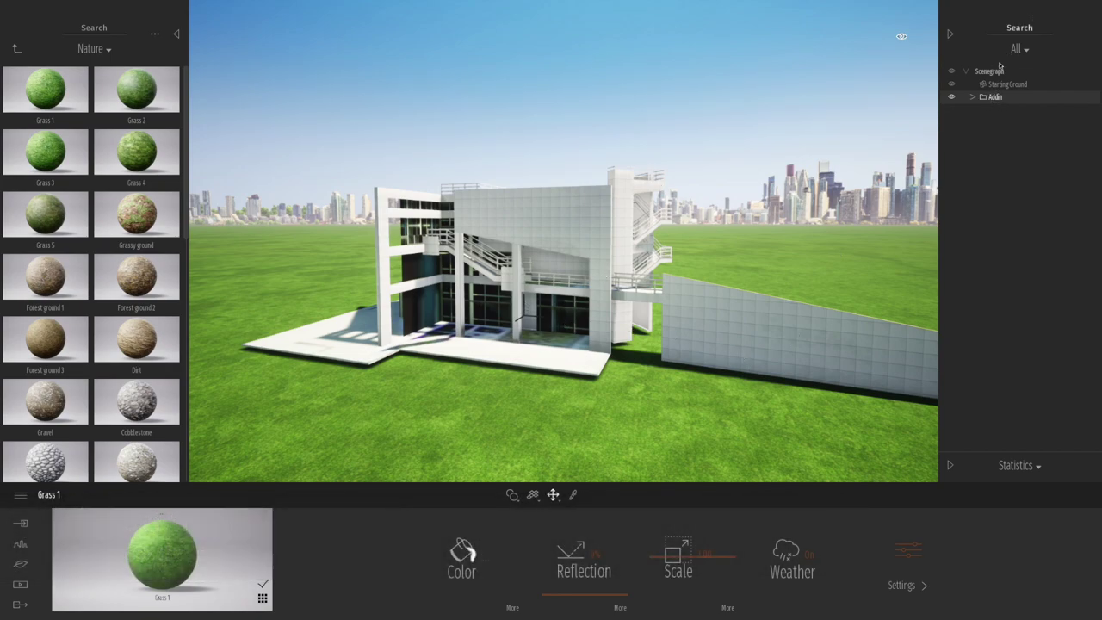
{"action": "left_click", "coordinate": [974, 99]}
{"action": "left_click", "coordinate": [974, 98]}
Step: Raise the Starting Ground slightly to meet the building's paving, and return the material library to the Ground folder
{"action": "left_click", "coordinate": [628, 433]}
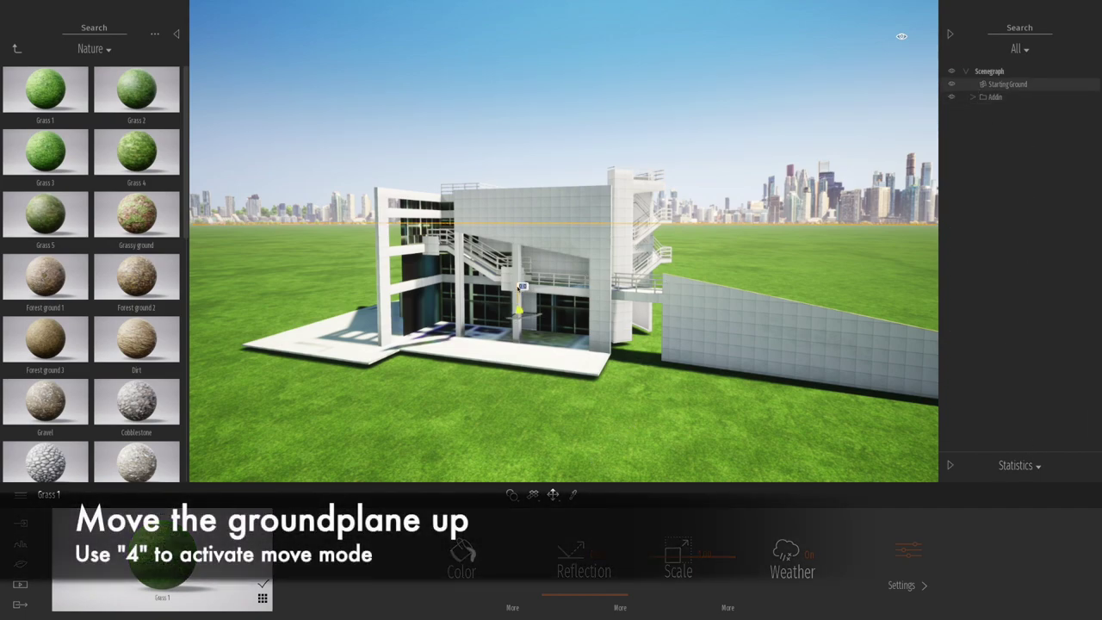
{"action": "left_click_drag", "start_coordinate": [518, 286], "coordinate": [516, 283]}
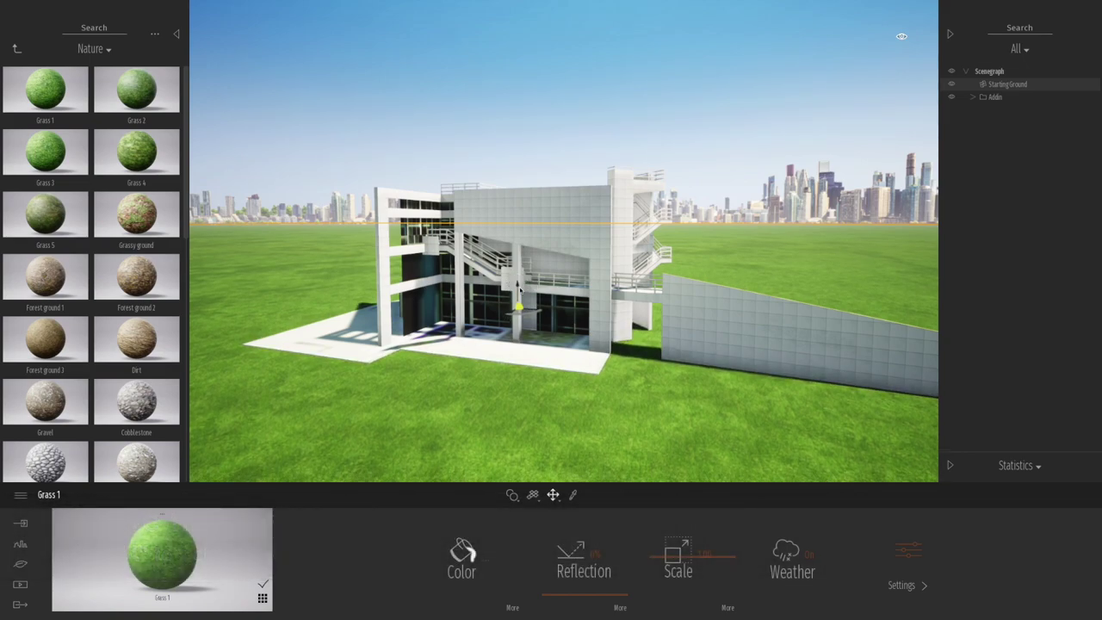
{"action": "left_click", "coordinate": [15, 50]}
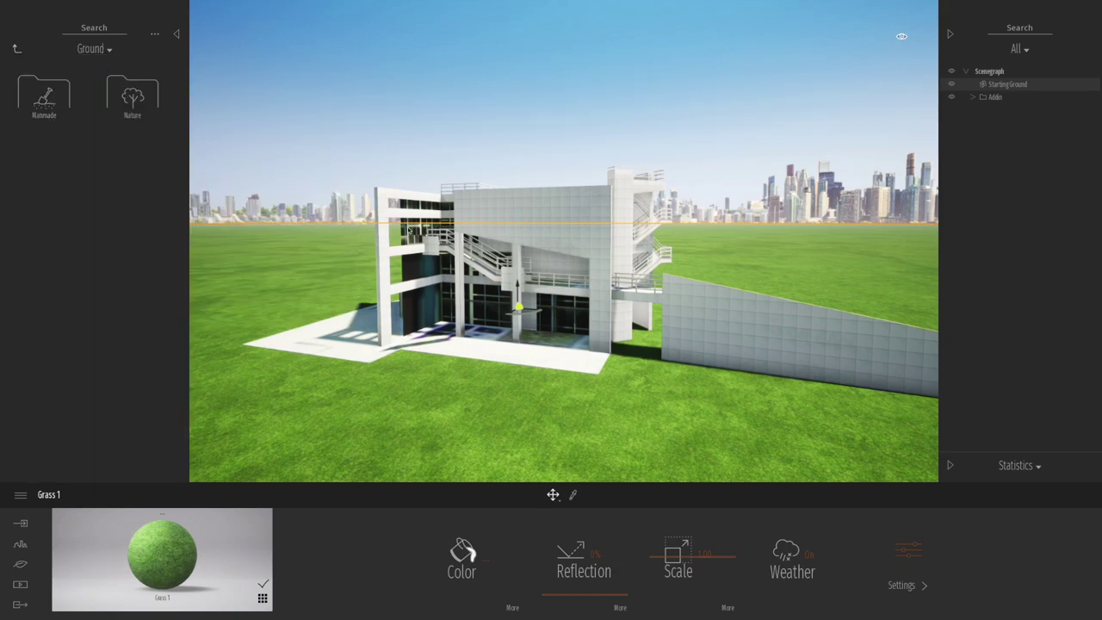
{"action": "key", "text": "a"}
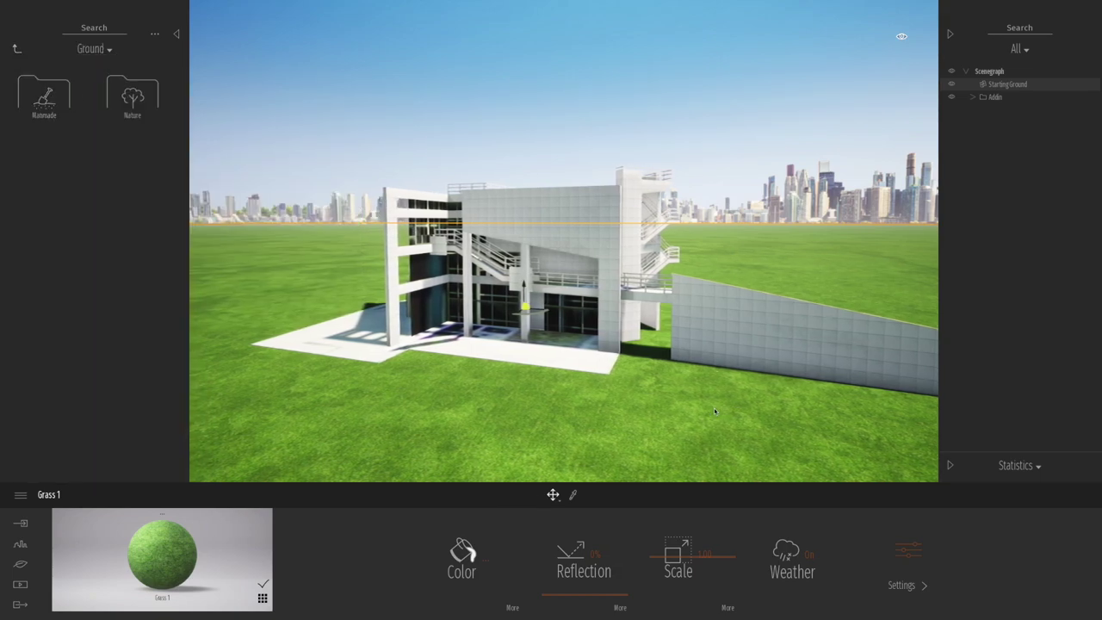
Step: Open the list of background pictures in the urban context's background settings
{"action": "key", "text": "a"}
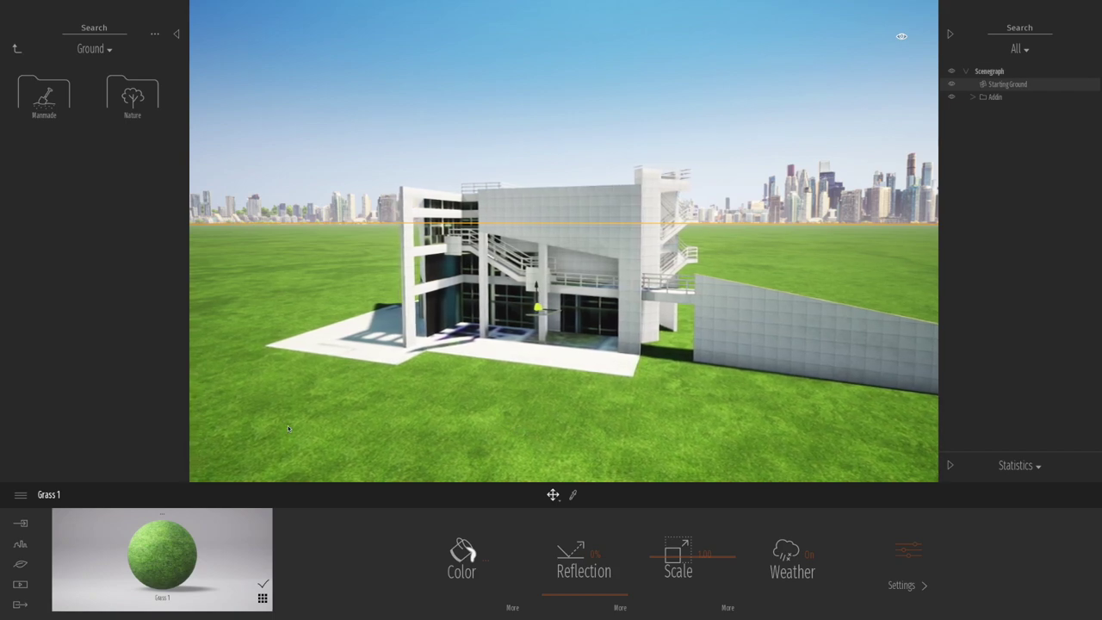
{"action": "left_click", "coordinate": [20, 545]}
{"action": "left_click", "coordinate": [420, 553]}
{"action": "left_click", "coordinate": [519, 551]}
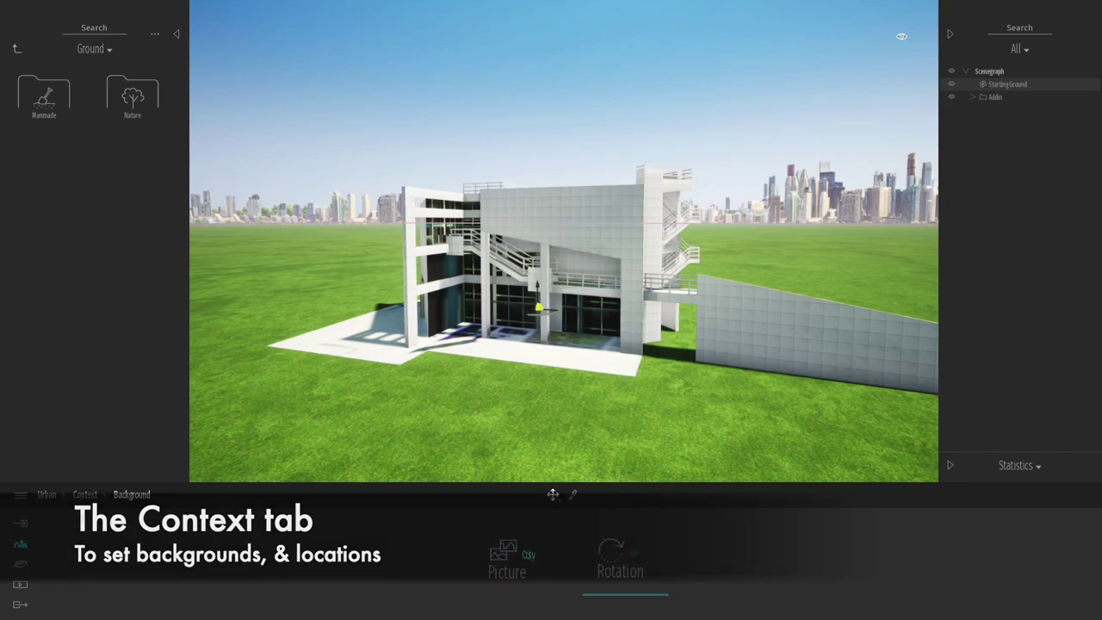
{"action": "left_click", "coordinate": [532, 556]}
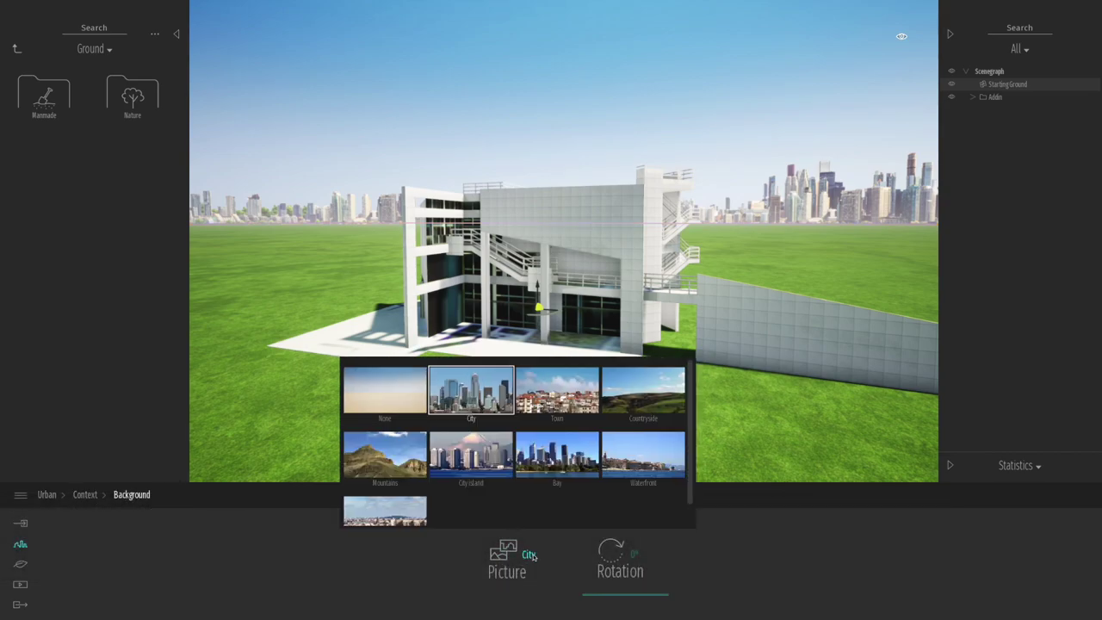
Step: Try the Town, Countryside, Mountains and City island pictures as the scene's background
{"action": "left_click", "coordinate": [395, 405]}
{"action": "left_click", "coordinate": [447, 406]}
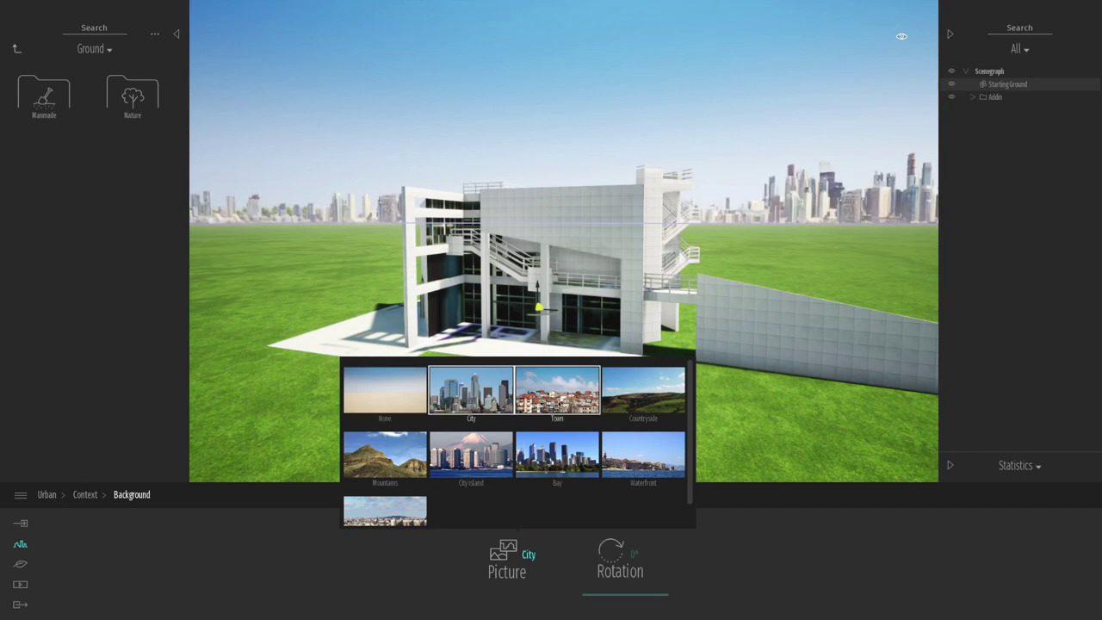
{"action": "left_click", "coordinate": [560, 405]}
{"action": "left_click", "coordinate": [623, 395]}
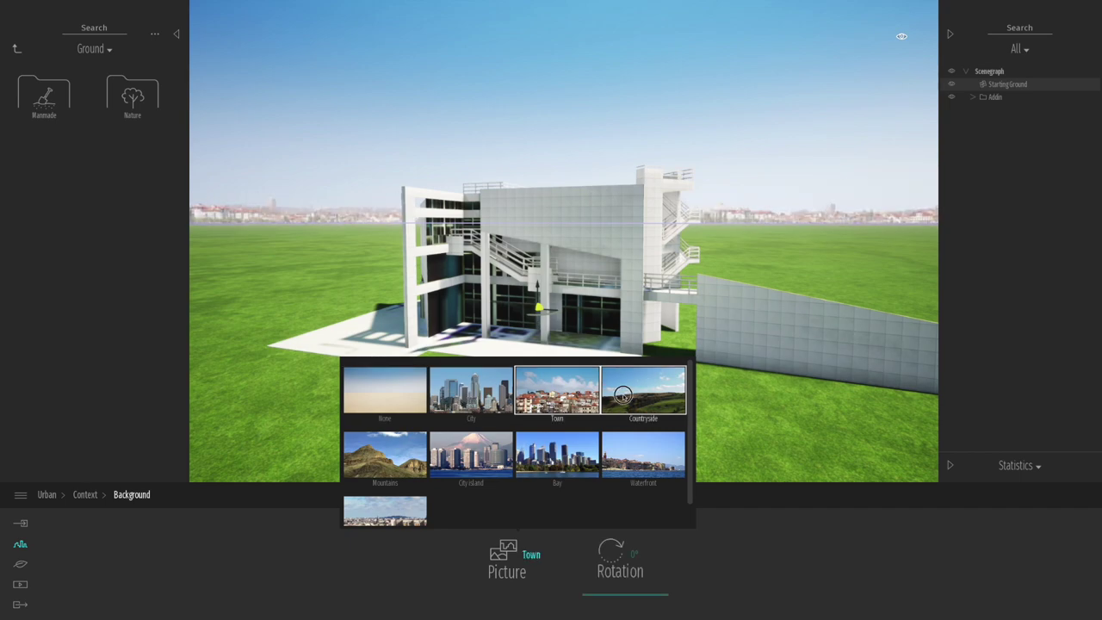
{"action": "left_click", "coordinate": [395, 469]}
{"action": "left_click", "coordinate": [468, 468]}
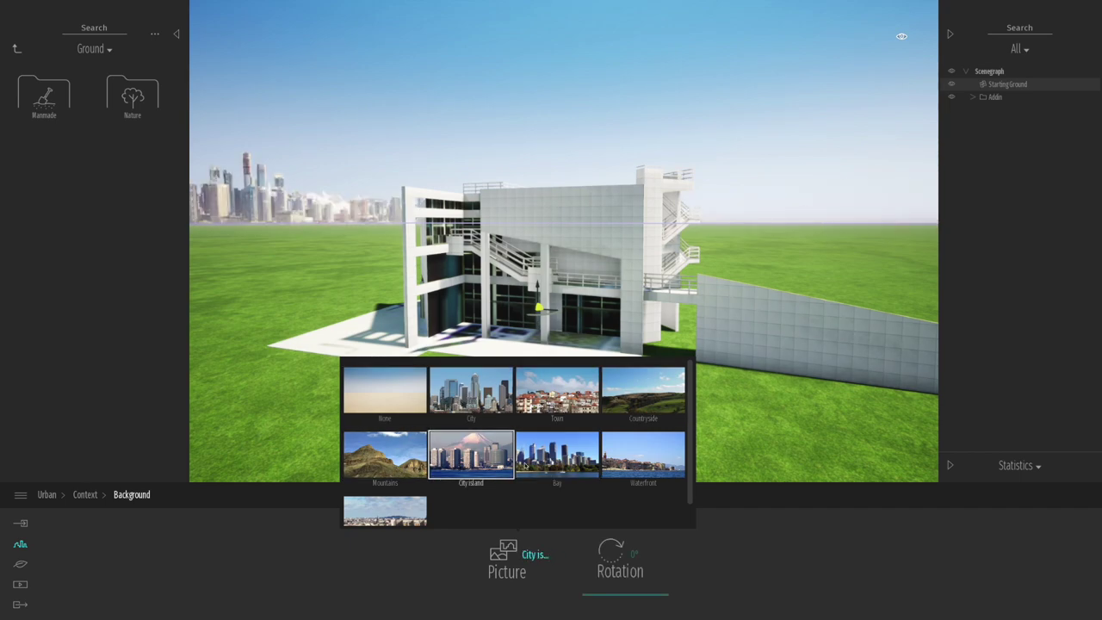
Step: Set the background picture to Bay and rotate it to 62°
{"action": "left_click", "coordinate": [563, 458]}
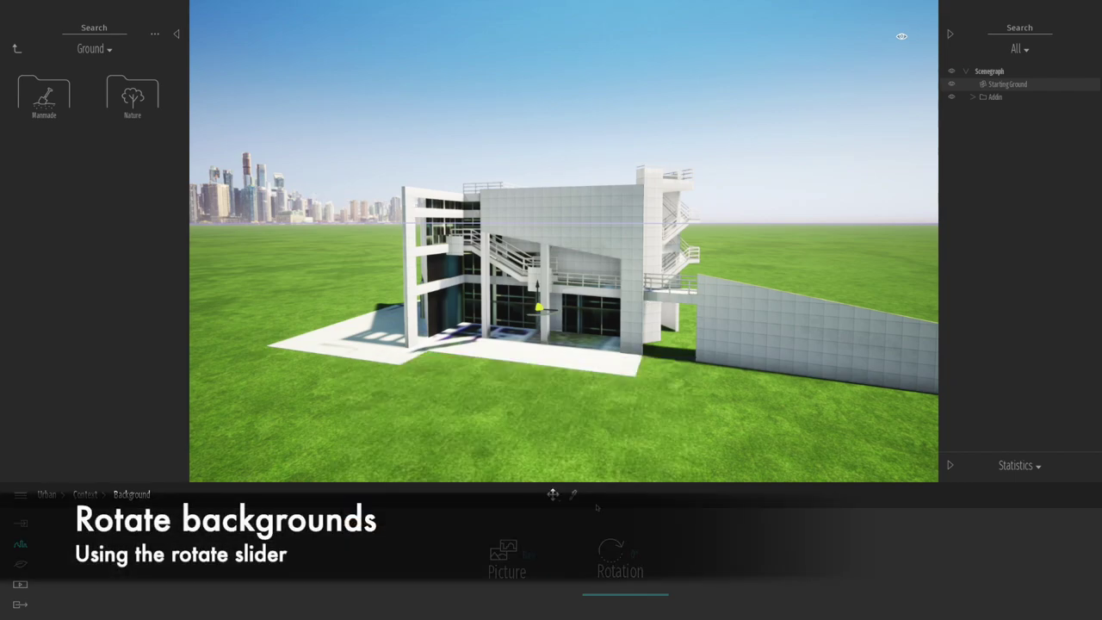
{"action": "left_click_drag", "start_coordinate": [613, 591], "coordinate": [604, 581]}
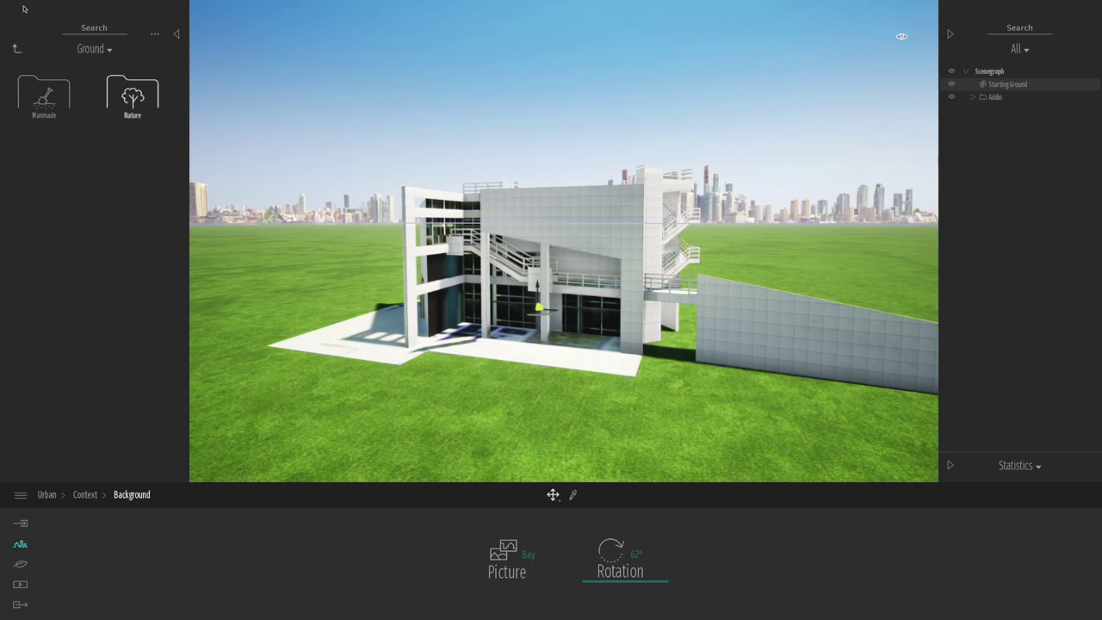
Step: Go back from the ground materials to the library root and open Trees under Vegetation and landscape
{"action": "left_click", "coordinate": [127, 101]}
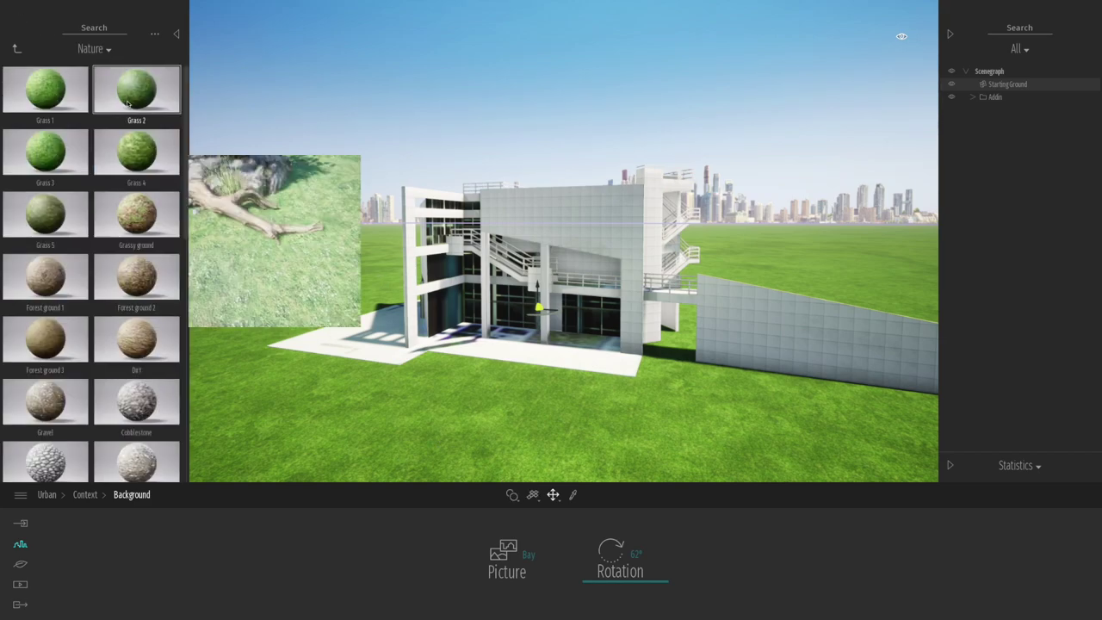
{"action": "left_click", "coordinate": [17, 49]}
{"action": "left_click", "coordinate": [17, 49]}
{"action": "left_click", "coordinate": [16, 48]}
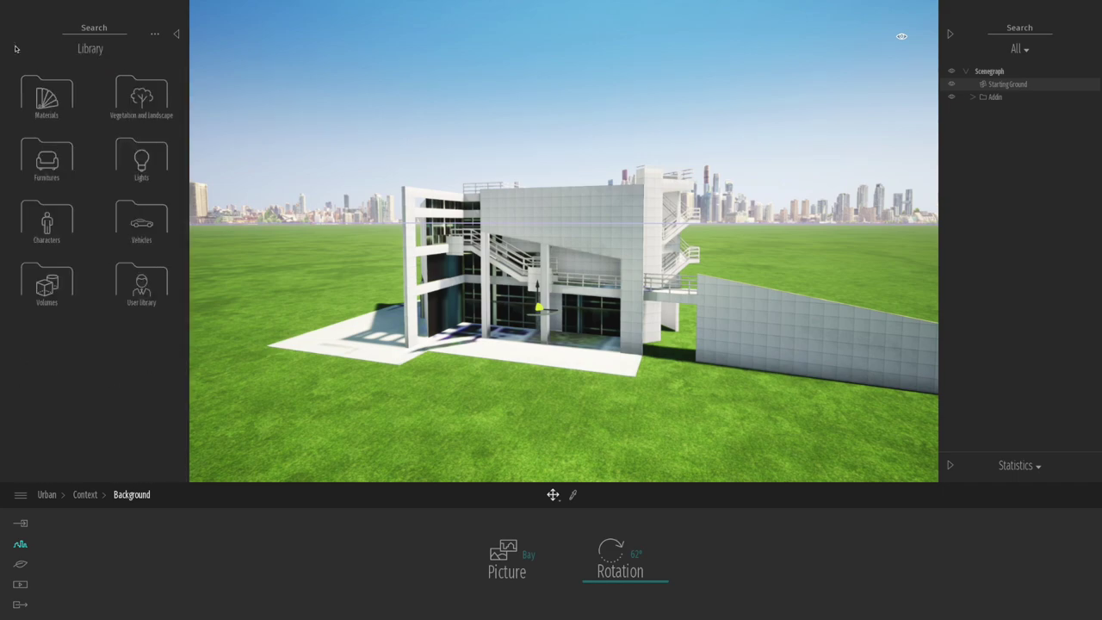
{"action": "left_click", "coordinate": [141, 97]}
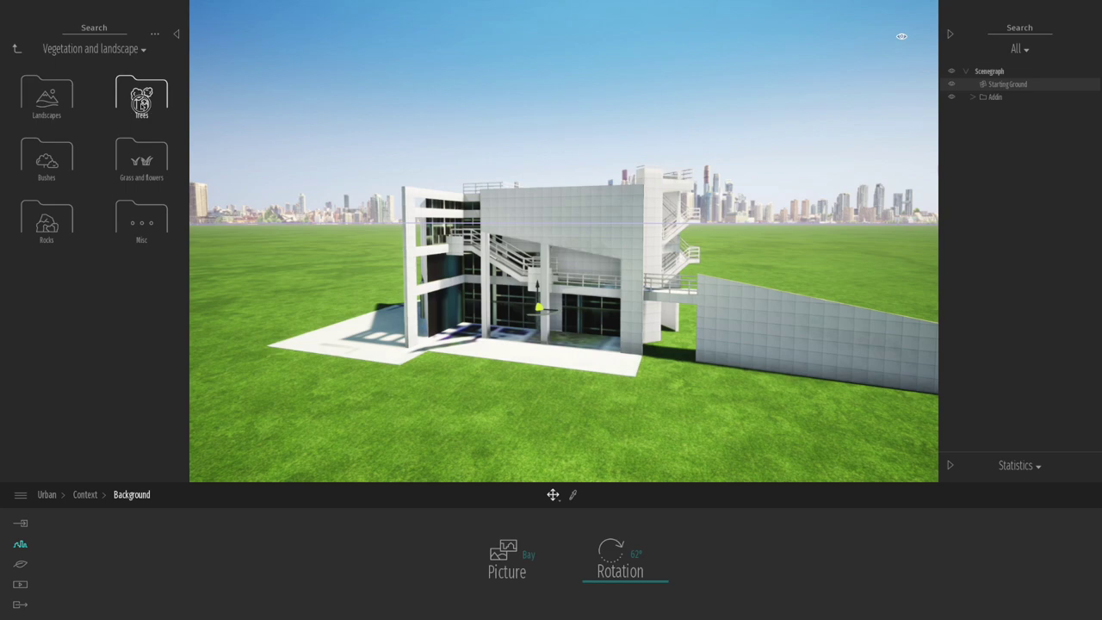
{"action": "left_click", "coordinate": [141, 103]}
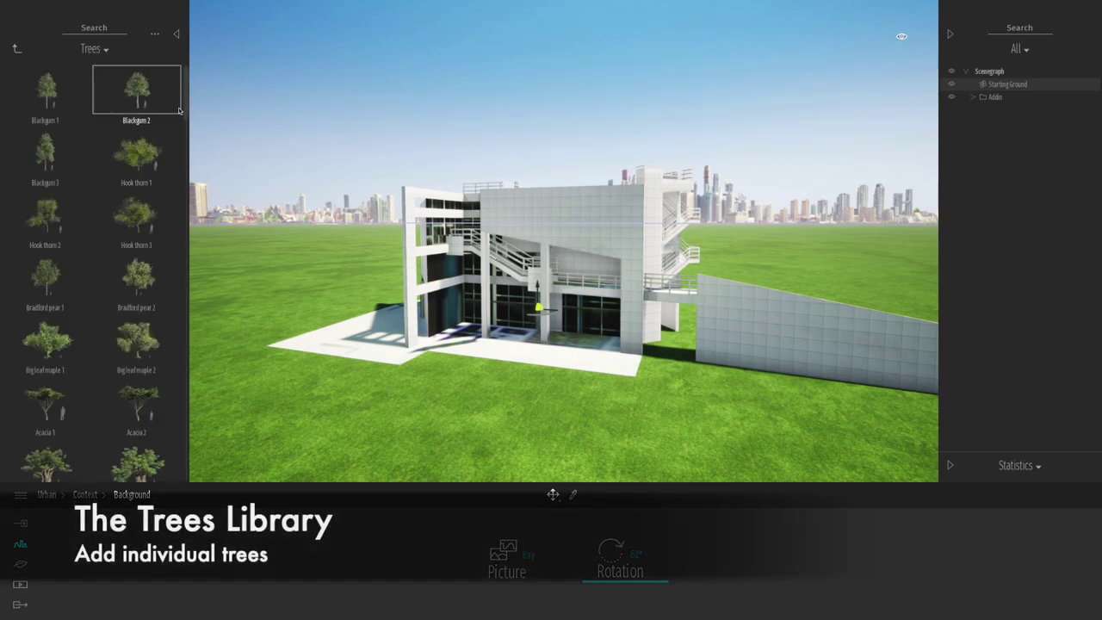
Step: Widen the library to three columns of trees and hide the scene graph to enlarge the view
{"action": "left_click_drag", "start_coordinate": [186, 112], "coordinate": [294, 107]}
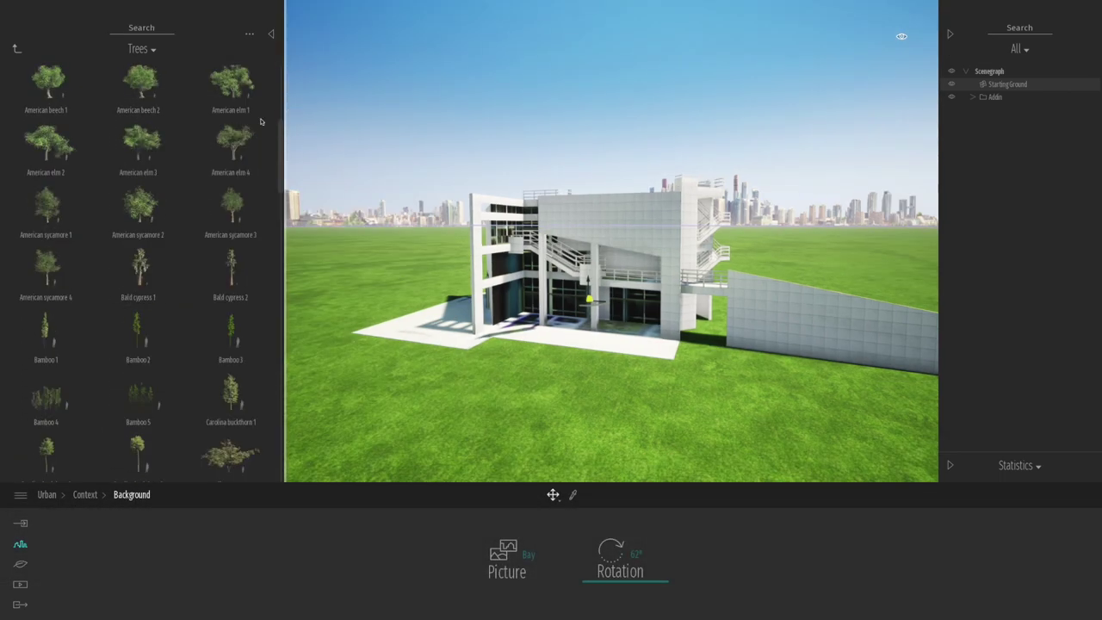
{"action": "left_click_drag", "start_coordinate": [278, 153], "coordinate": [273, 207]}
{"action": "left_click", "coordinate": [951, 35]}
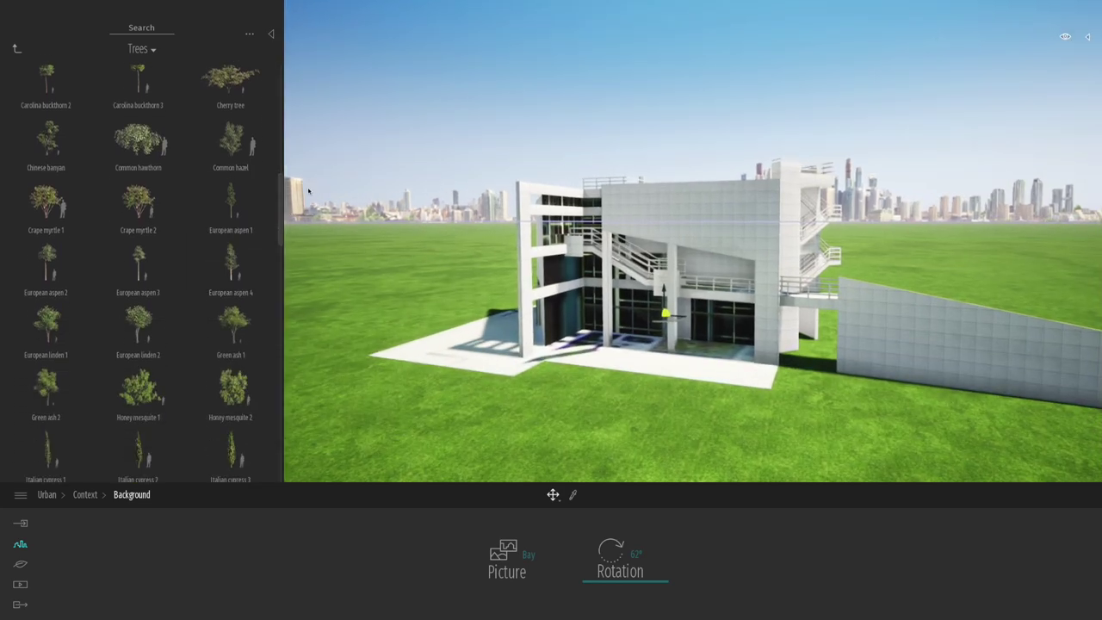
Step: Place an Orange tree 2 on the grass at the outer corner of the building's paving
{"action": "left_click_drag", "start_coordinate": [274, 215], "coordinate": [249, 313]}
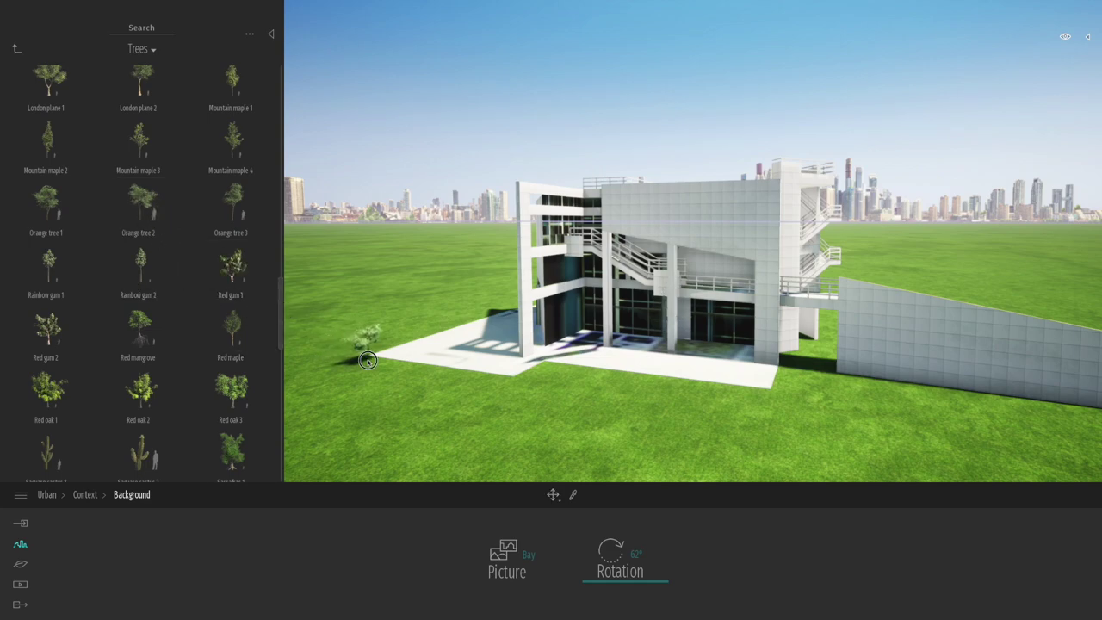
{"action": "left_click", "coordinate": [372, 365]}
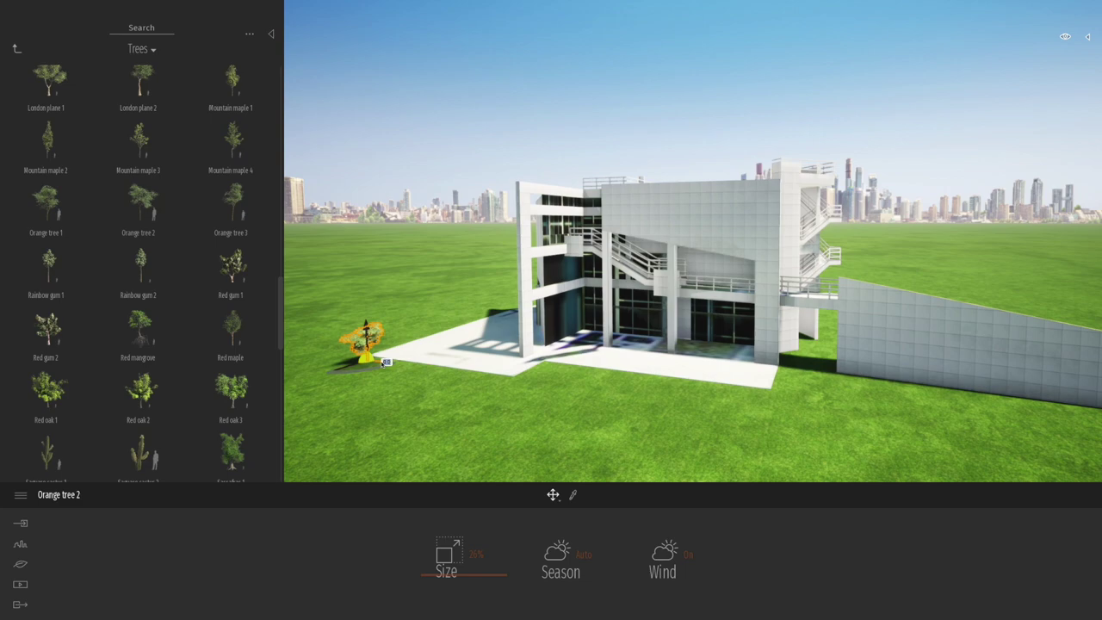
Step: Copy the orange tree as four instances spaced 4 m apart along the paving edge, and delete the outermost copy
{"action": "left_click_drag", "start_coordinate": [386, 362], "coordinate": [428, 368], "text": "shift"}
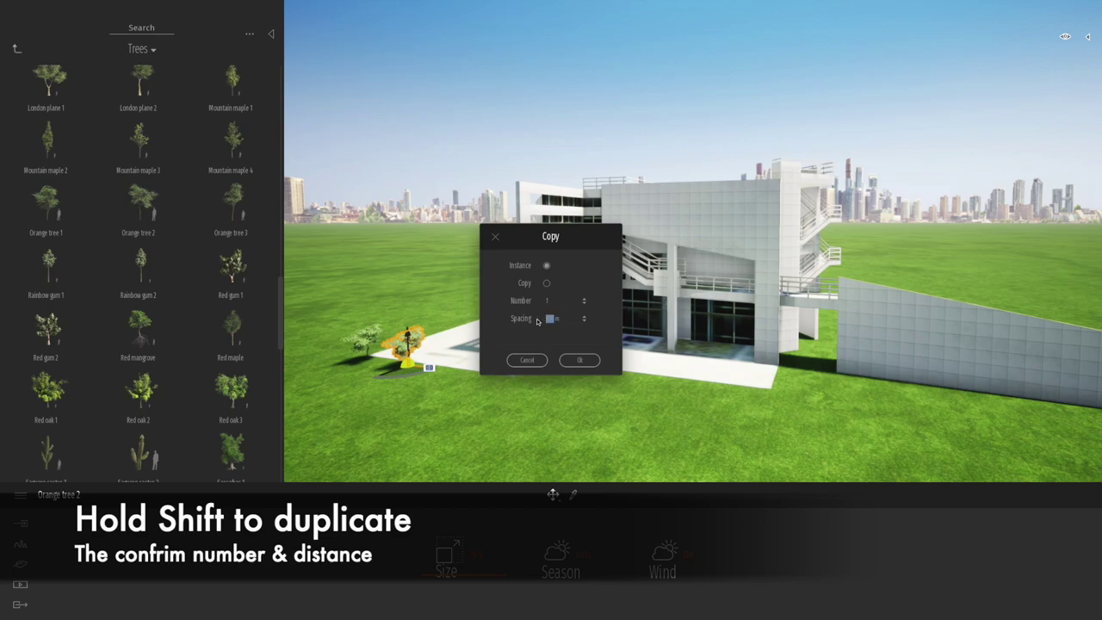
{"action": "type", "text": "4"}
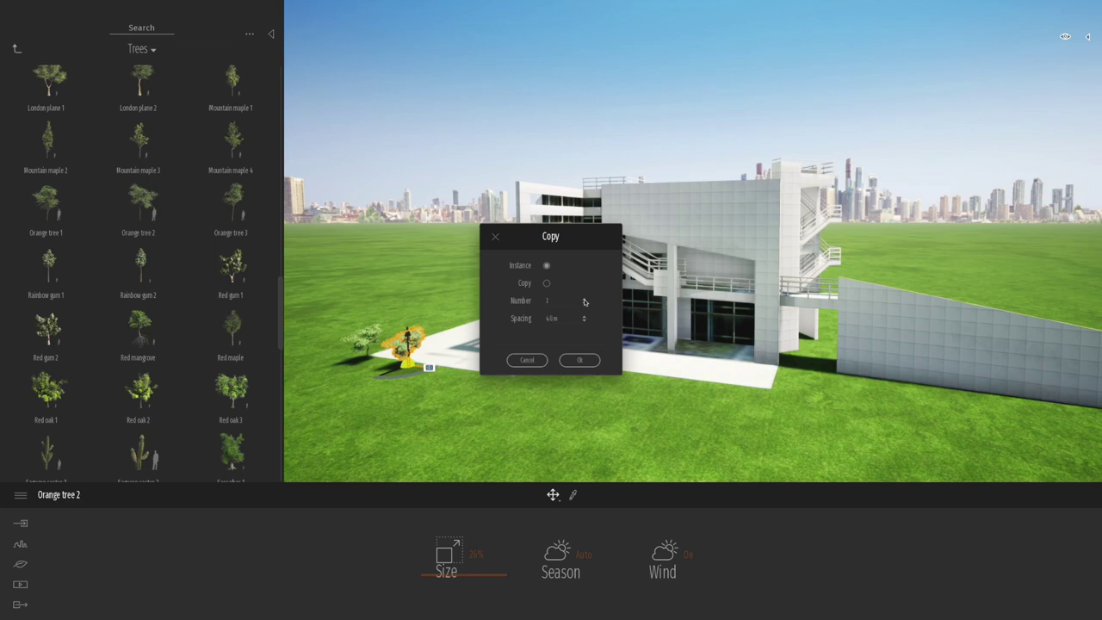
{"action": "left_click", "coordinate": [578, 360]}
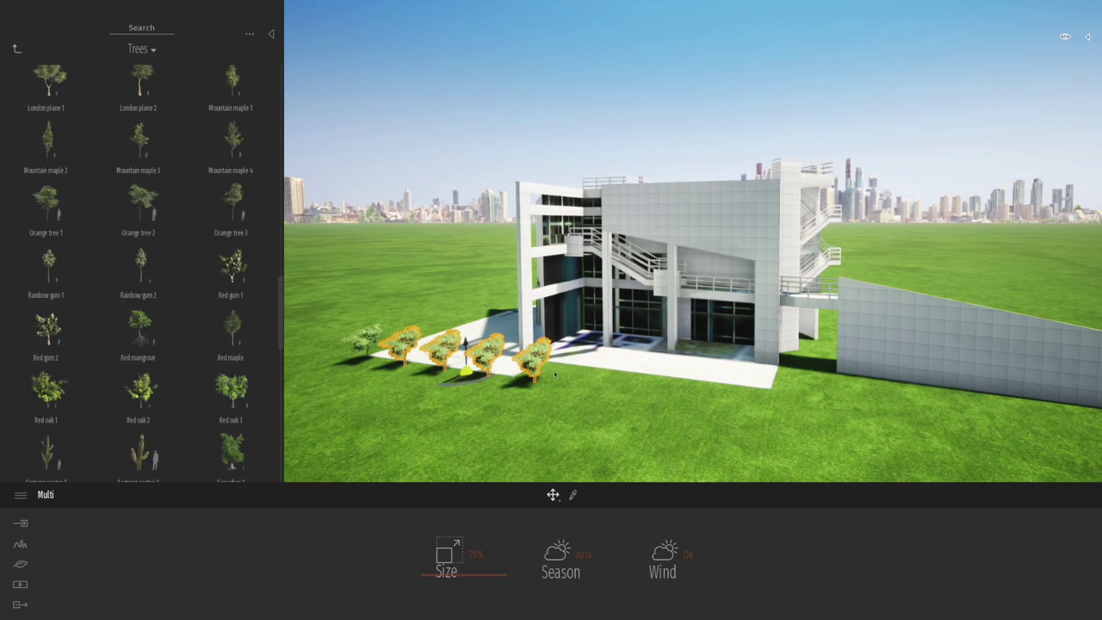
{"action": "left_click", "coordinate": [527, 368]}
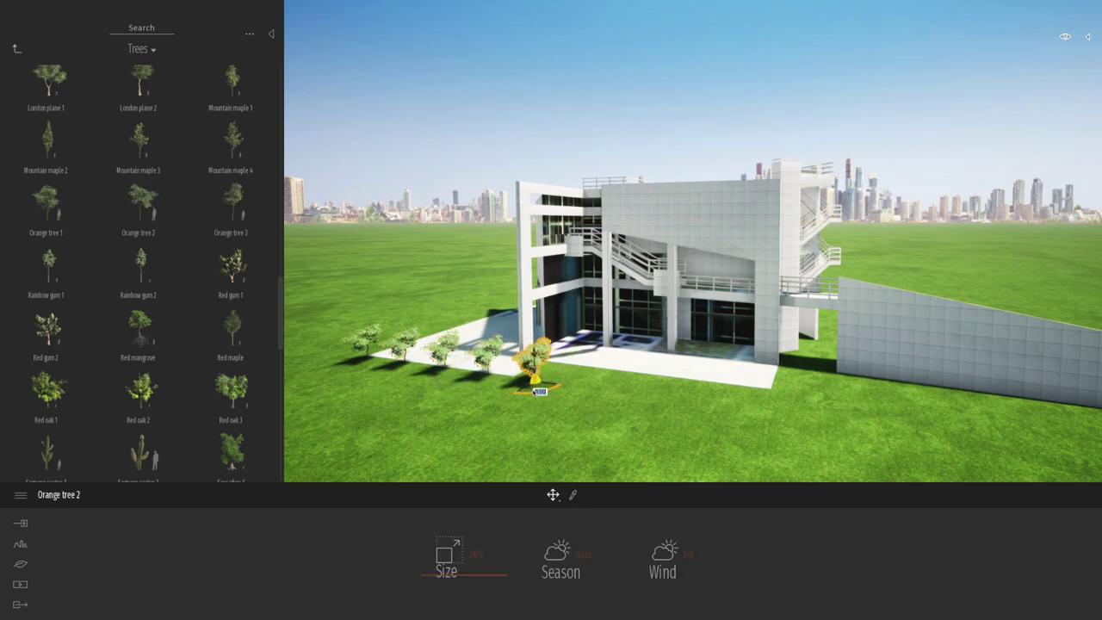
{"action": "key", "text": "Delete"}
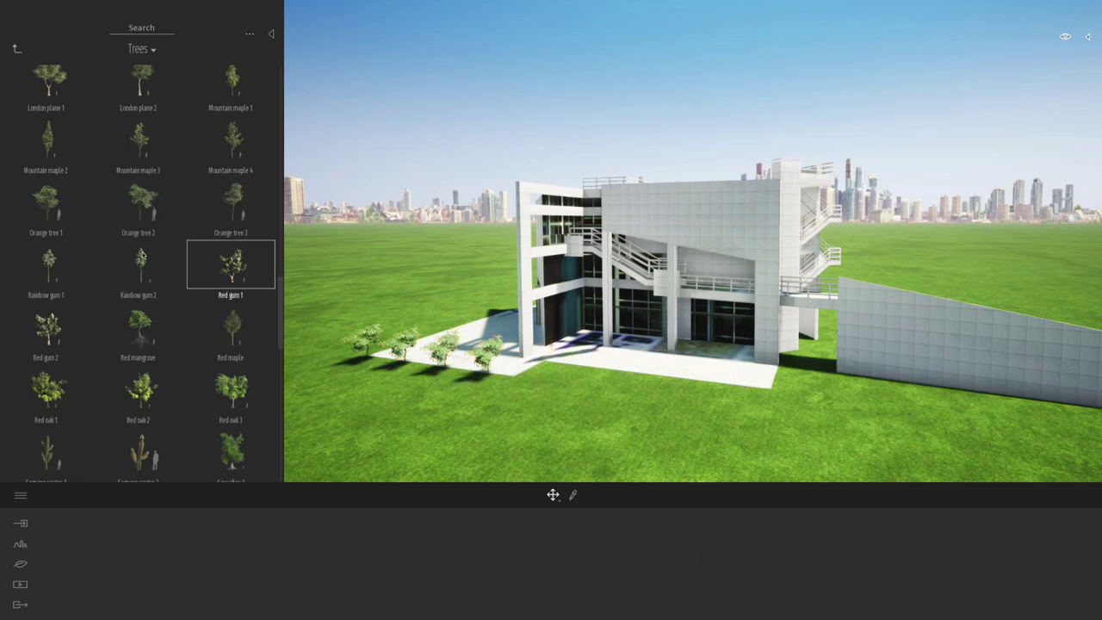
Step: Place a Japanese maple 2 in front of the sloping wall and add three instances in a row along it
{"action": "scroll", "coordinate": [142, 258], "scroll_direction": "down", "scroll_amount": 8}
{"action": "left_click_drag", "start_coordinate": [276, 388], "coordinate": [268, 281]}
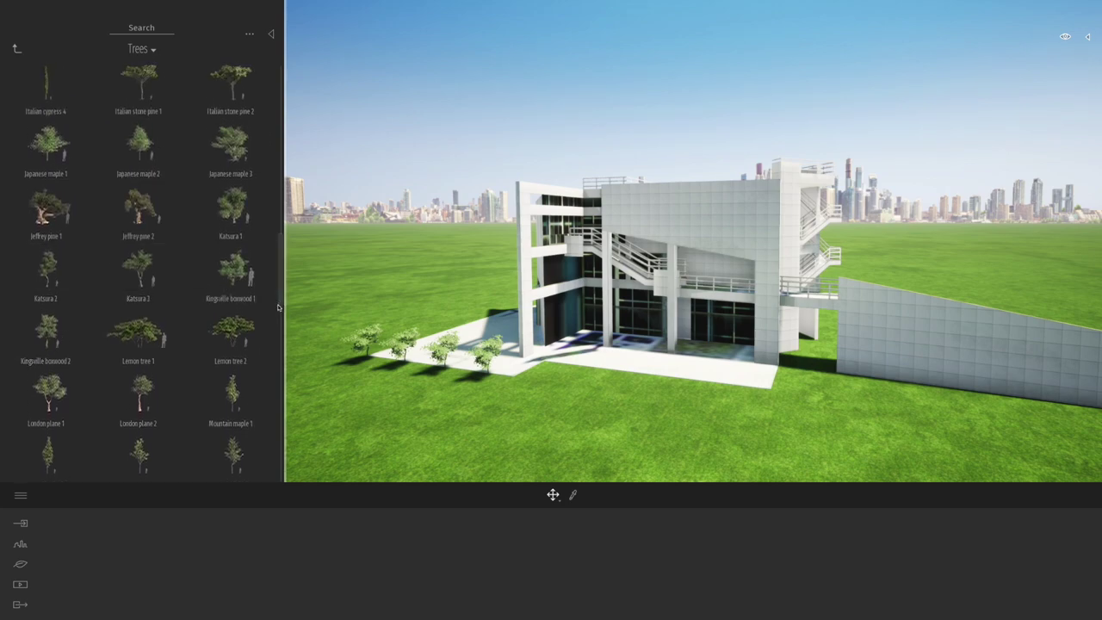
{"action": "left_click_drag", "start_coordinate": [141, 153], "coordinate": [484, 339]}
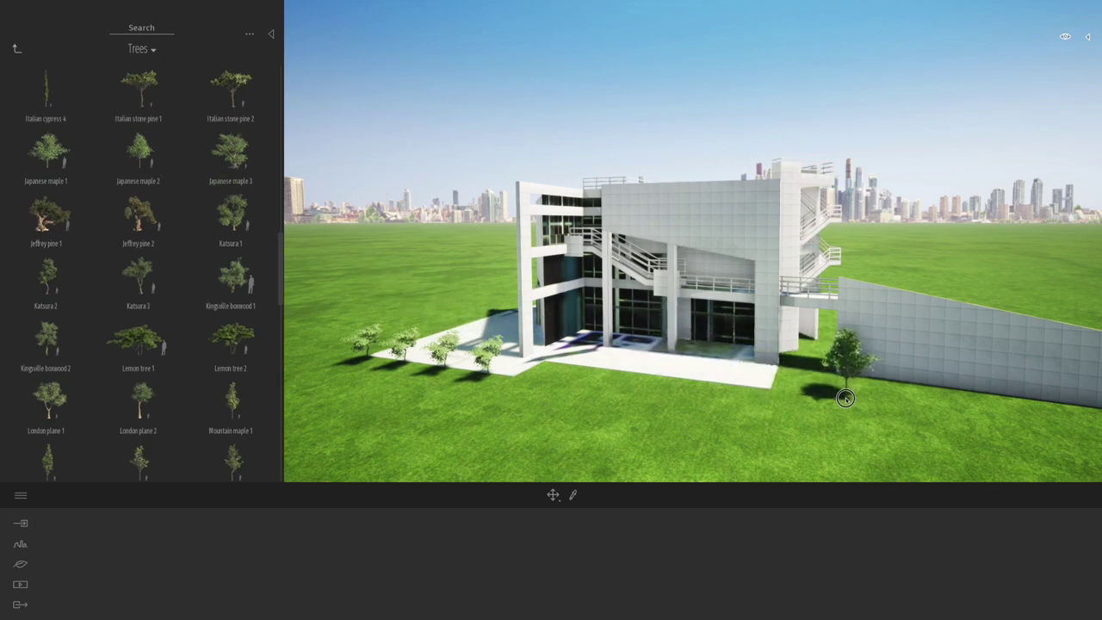
{"action": "left_click", "coordinate": [844, 399]}
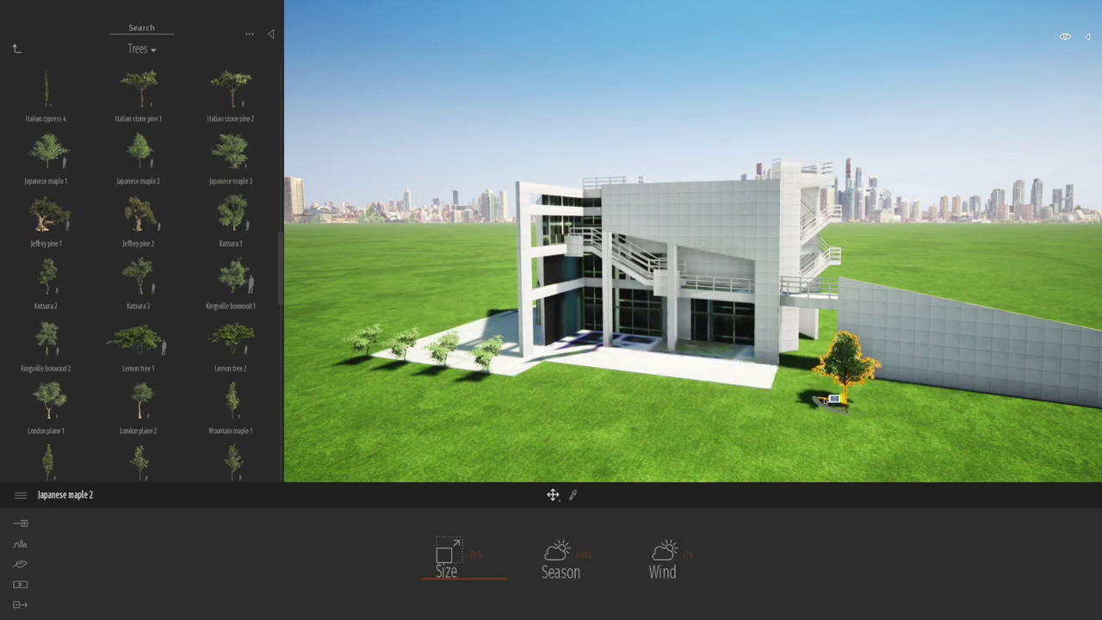
{"action": "left_click_drag", "start_coordinate": [829, 398], "coordinate": [888, 407]}
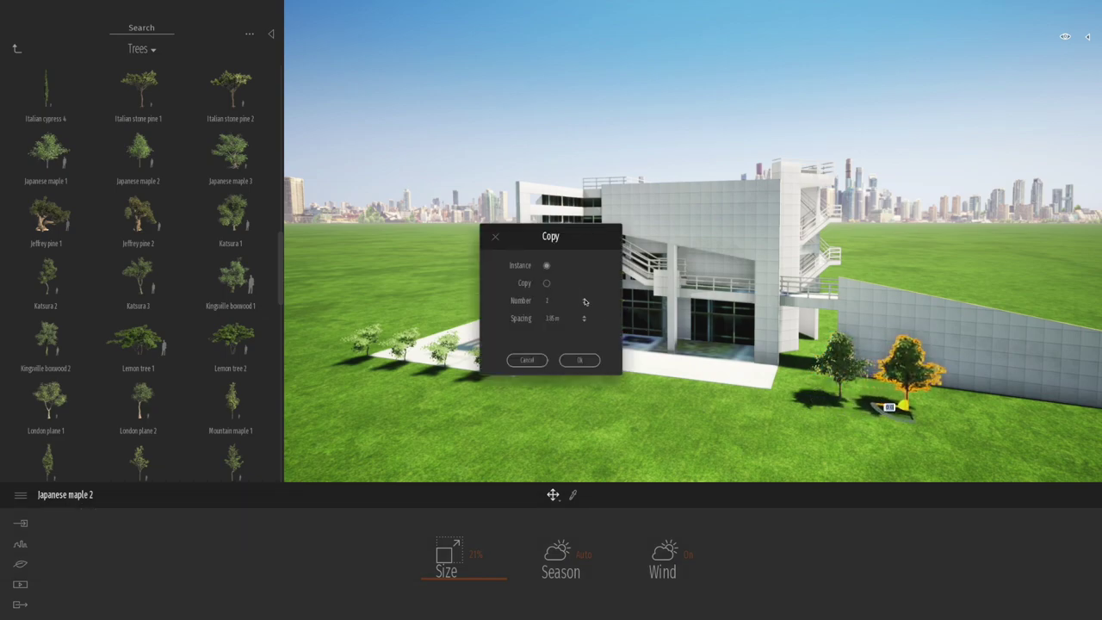
{"action": "left_click", "coordinate": [581, 360]}
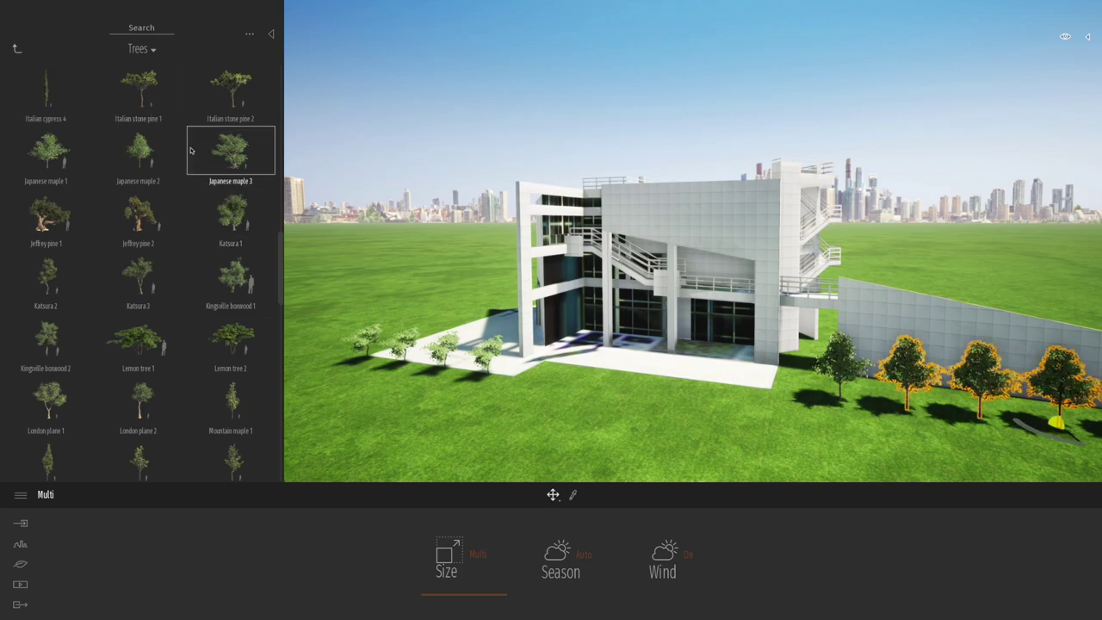
Step: Plant eight mixed European linden 1, European linden 2 and Green ash 1 trees in a staggered band on the lawn behind the building
{"action": "scroll", "coordinate": [185, 147], "scroll_direction": "up", "scroll_amount": 3}
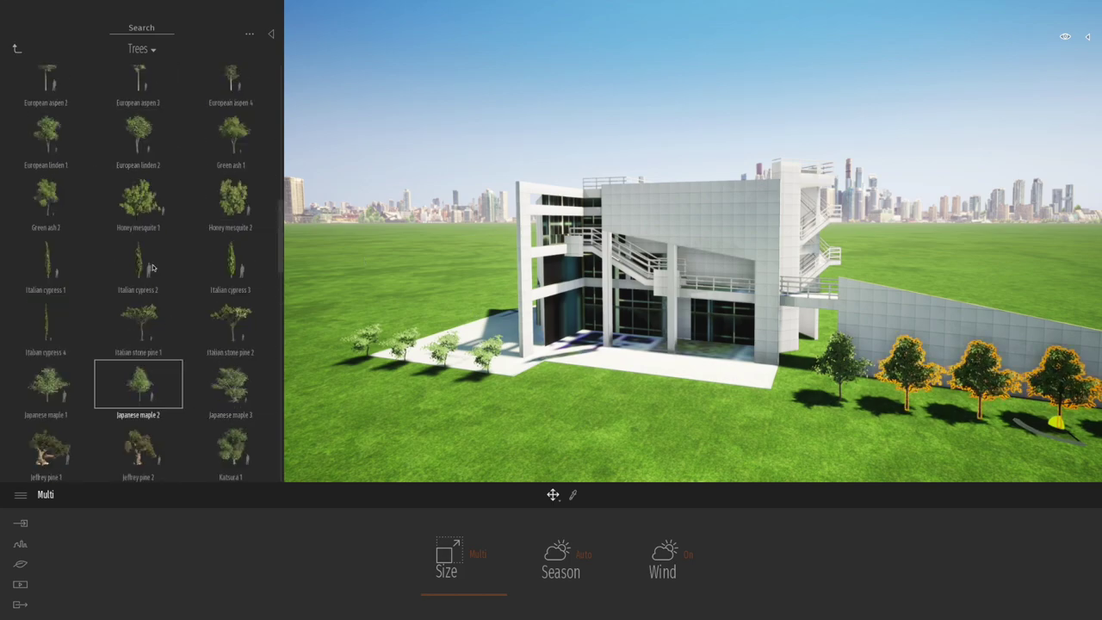
{"action": "left_click", "coordinate": [50, 139]}
{"action": "left_click", "coordinate": [138, 136]}
{"action": "left_click", "coordinate": [248, 136]}
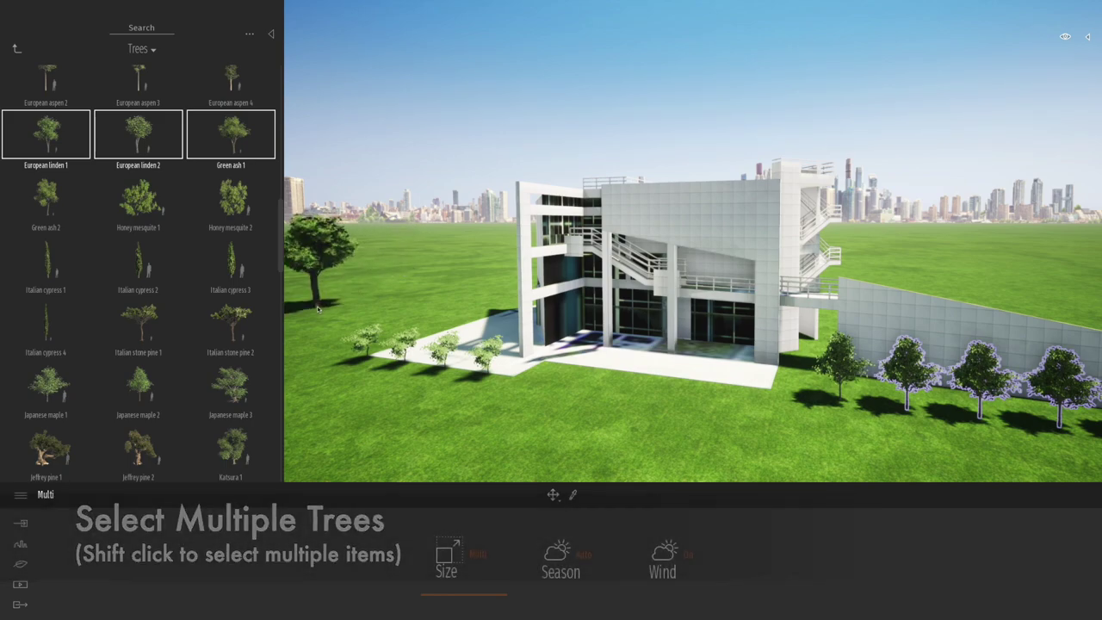
{"action": "key", "text": "e"}
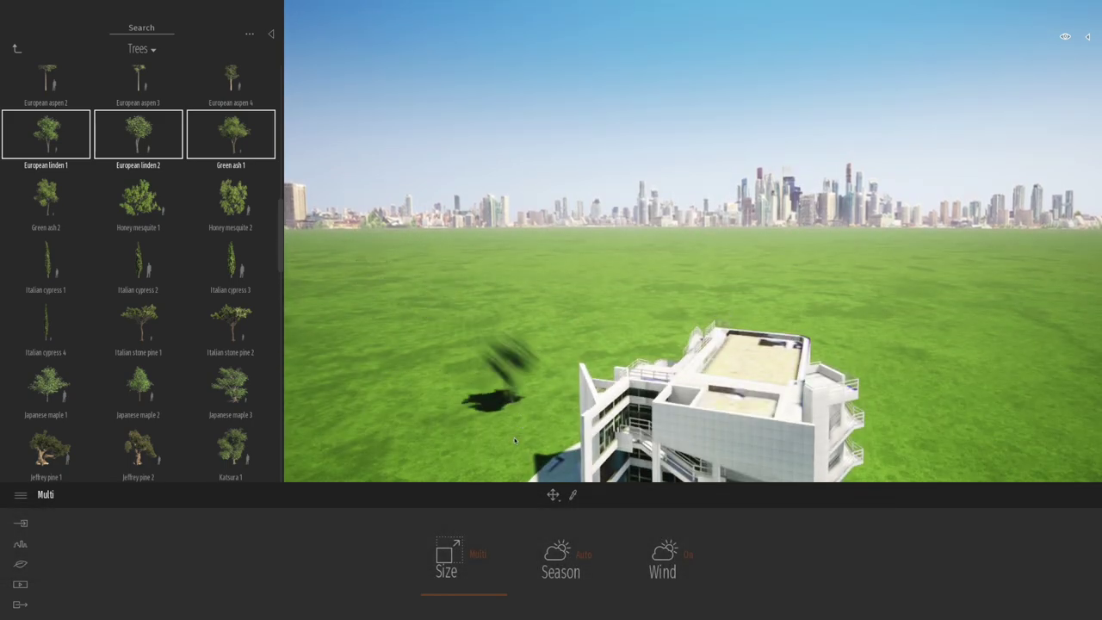
{"action": "left_click", "coordinate": [397, 411]}
{"action": "left_click", "coordinate": [443, 372]}
{"action": "left_click", "coordinate": [479, 395]}
{"action": "left_click", "coordinate": [515, 353]}
{"action": "left_click", "coordinate": [544, 368]}
{"action": "left_click", "coordinate": [574, 343]}
{"action": "left_click", "coordinate": [610, 338]}
{"action": "left_click", "coordinate": [627, 325]}
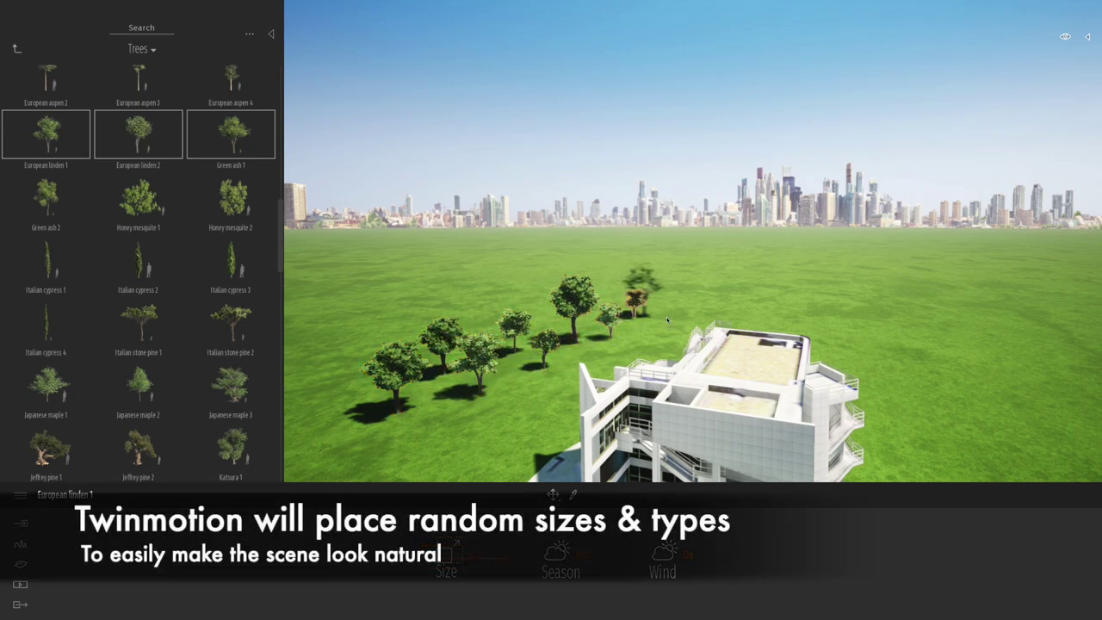
Step: Add Green ash 2, Honey mesquite 1 and Honey mesquite 2 to the planting mix and scatter ten more trees behind the building
{"action": "left_click", "coordinate": [45, 198], "text": "ctrl"}
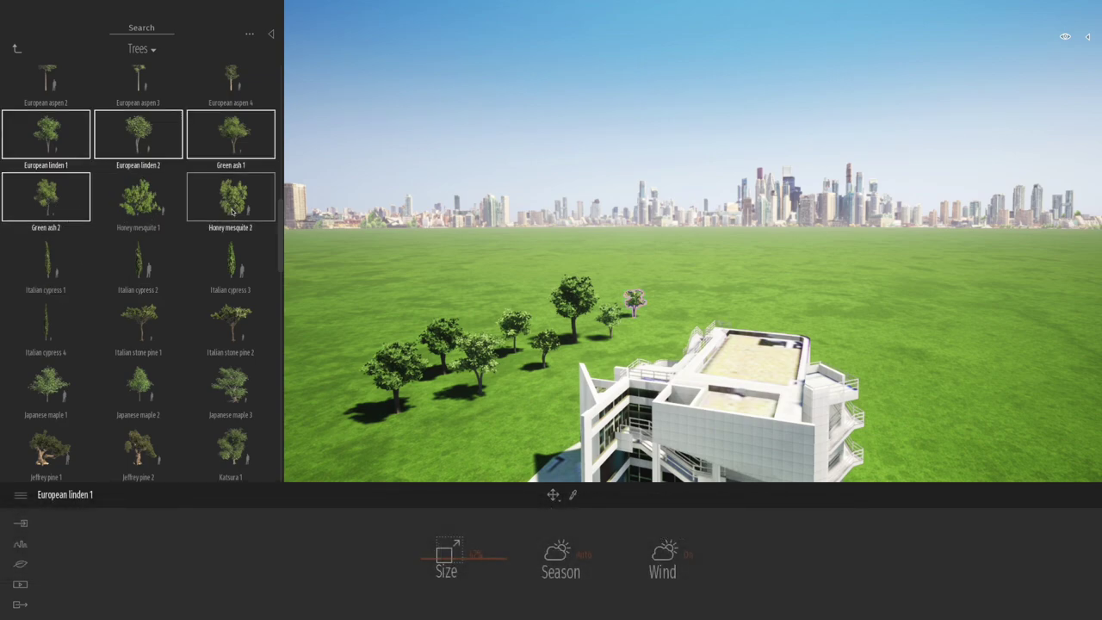
{"action": "left_click", "coordinate": [232, 207], "text": "ctrl"}
{"action": "left_click", "coordinate": [683, 301]}
{"action": "left_click", "coordinate": [495, 303]}
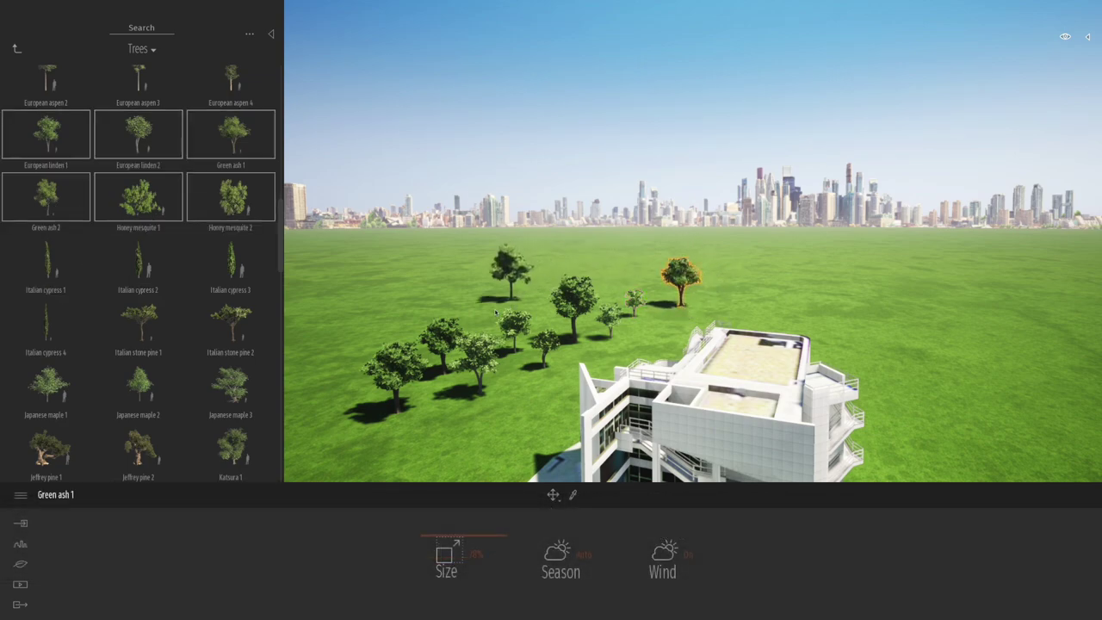
{"action": "left_click", "coordinate": [399, 334]}
{"action": "left_click", "coordinate": [647, 333]}
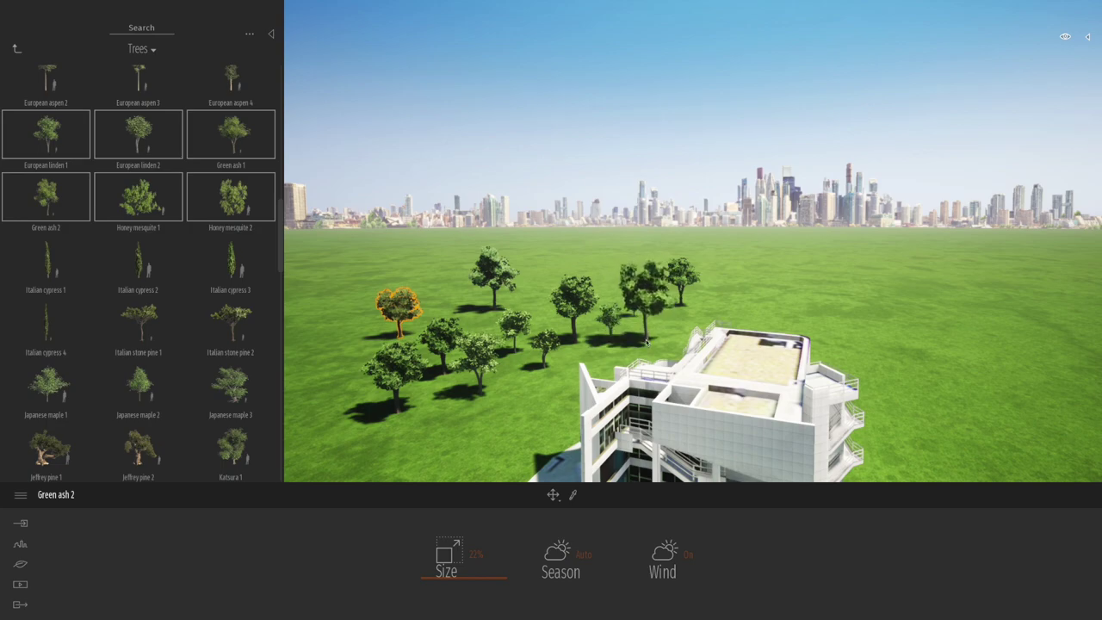
{"action": "left_click", "coordinate": [725, 308]}
{"action": "left_click", "coordinate": [779, 321]}
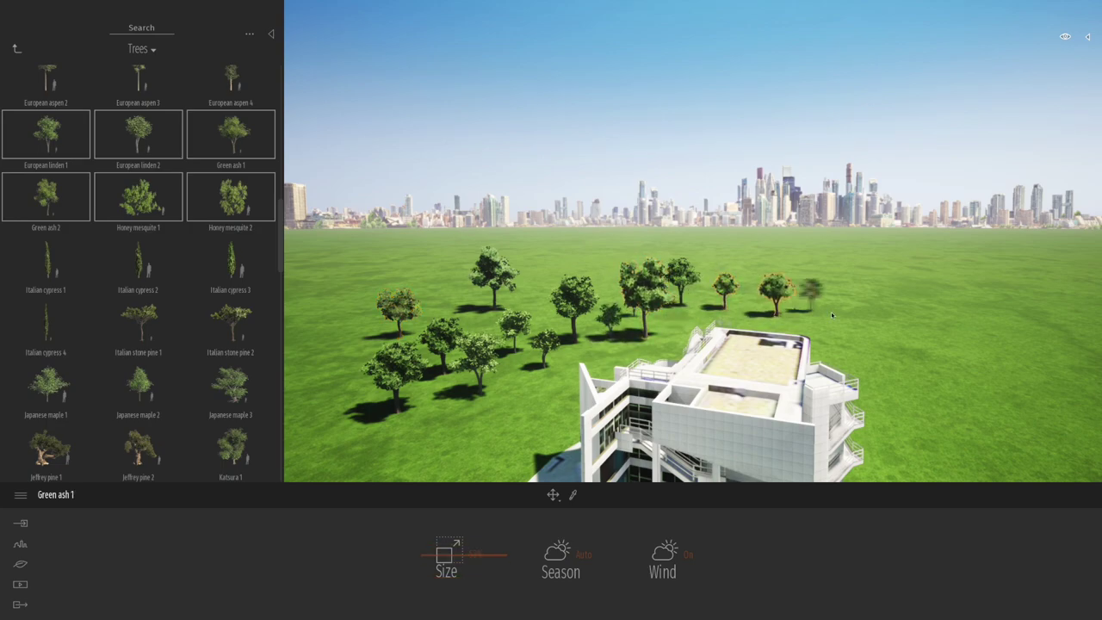
{"action": "left_click", "coordinate": [832, 312]}
{"action": "left_click", "coordinate": [886, 353]}
{"action": "left_click", "coordinate": [805, 315]}
{"action": "left_click", "coordinate": [825, 325]}
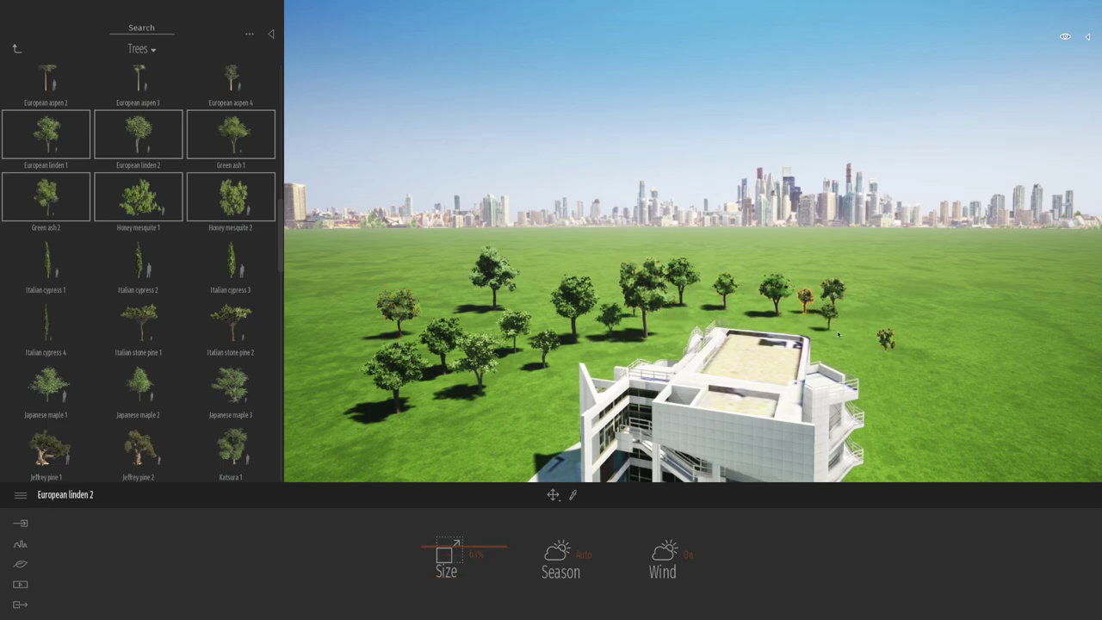
Step: Plant thirteen more mixed linden, ash and mesquite trees in a loose band on the lawn behind the sloping wall
{"action": "left_click", "coordinate": [854, 329]}
{"action": "left_click", "coordinate": [867, 335]}
{"action": "left_click", "coordinate": [918, 348]}
{"action": "left_click", "coordinate": [979, 376]}
{"action": "left_click", "coordinate": [999, 367]}
{"action": "left_click", "coordinate": [946, 370]}
{"action": "left_click", "coordinate": [1019, 390]}
{"action": "left_click", "coordinate": [974, 394]}
{"action": "left_click", "coordinate": [989, 375]}
{"action": "left_click", "coordinate": [1024, 368]}
{"action": "left_click", "coordinate": [1070, 390]}
{"action": "left_click", "coordinate": [1049, 411]}
{"action": "middle_click_drag", "start_coordinate": [951, 392], "coordinate": [932, 345]}
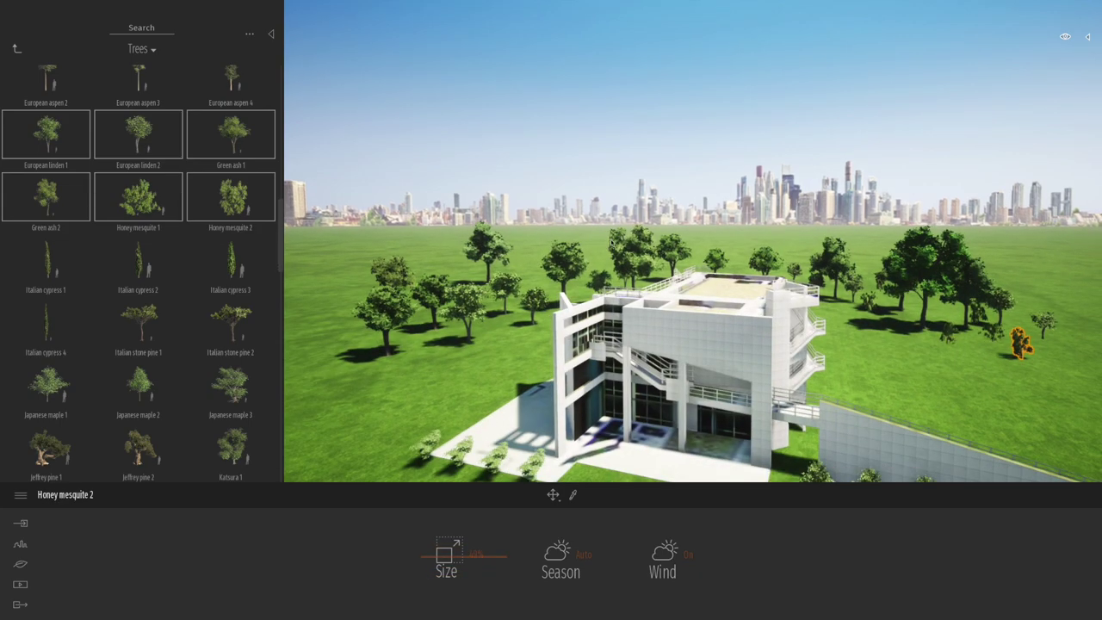
{"action": "key", "text": "e"}
{"action": "scroll", "coordinate": [609, 235], "scroll_direction": "down", "scroll_amount": 6}
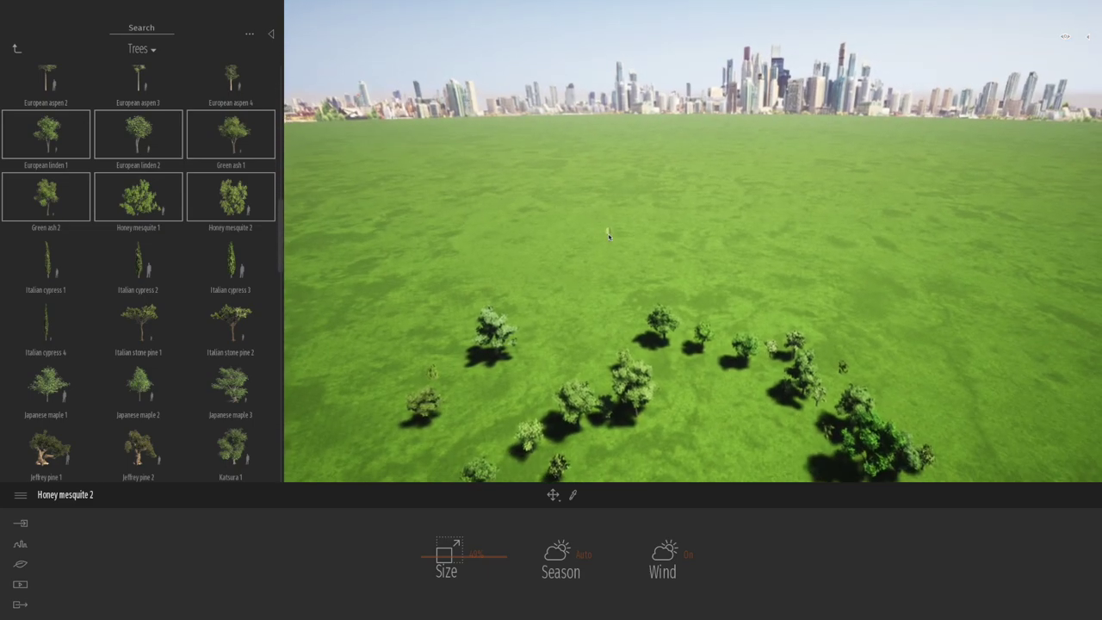
{"action": "scroll", "coordinate": [603, 236], "scroll_direction": "down", "scroll_amount": 3}
{"action": "scroll", "coordinate": [600, 236], "scroll_direction": "down", "scroll_amount": 3}
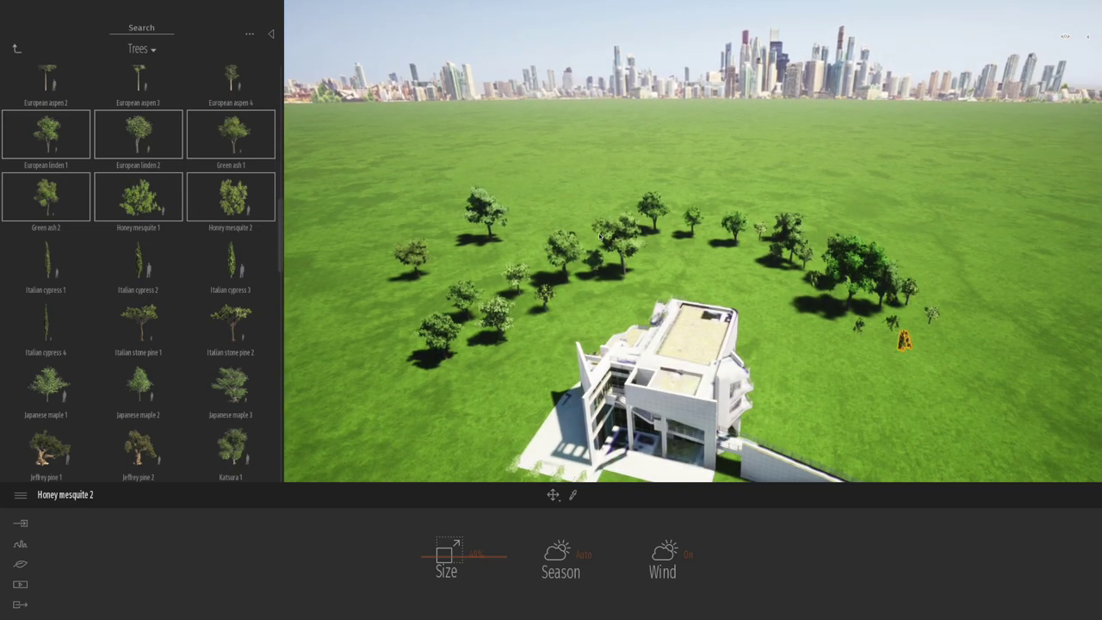
{"action": "left_click", "coordinate": [986, 339]}
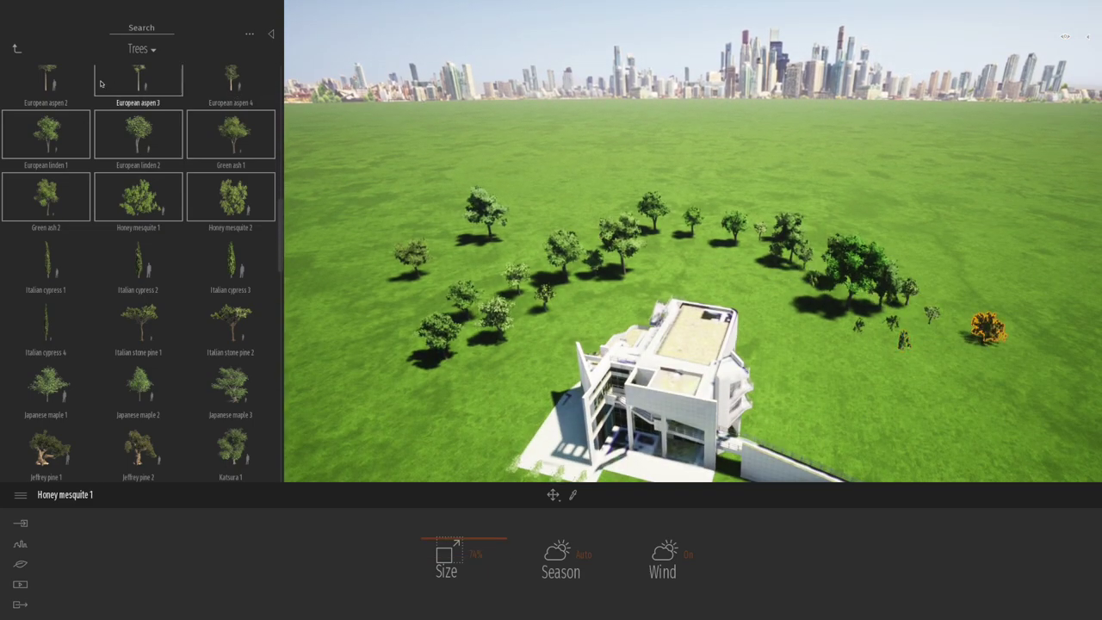
Step: Add Bradford pear 1 and Blackgum 3 to the vegetation paint palette and select them together with Hook thorn 1
{"action": "left_click", "coordinate": [15, 49]}
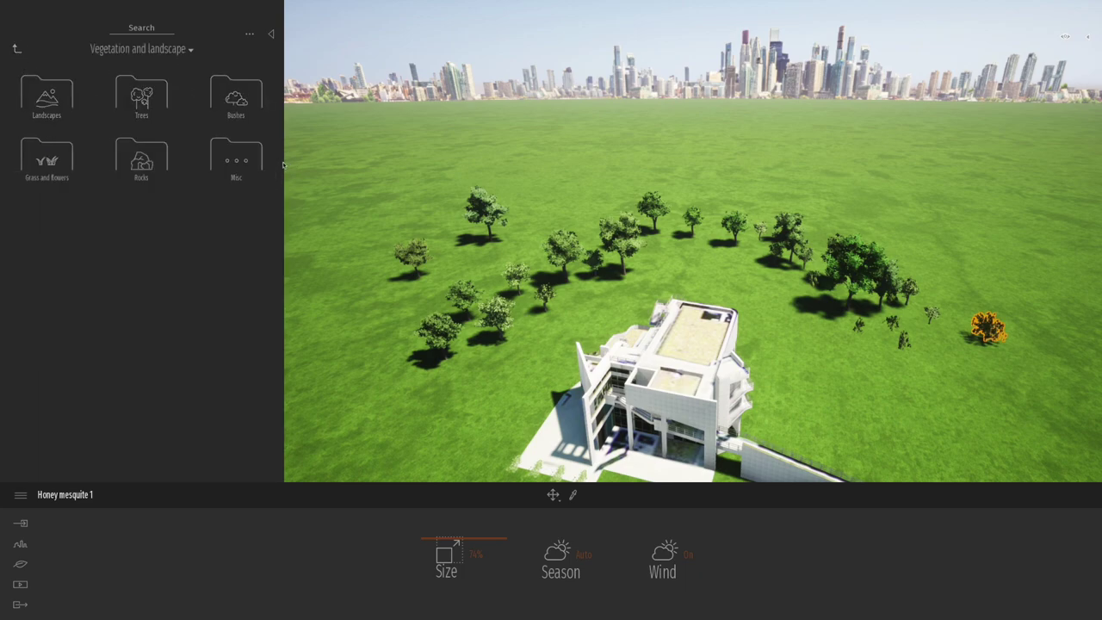
{"action": "left_click_drag", "start_coordinate": [283, 165], "coordinate": [189, 164]}
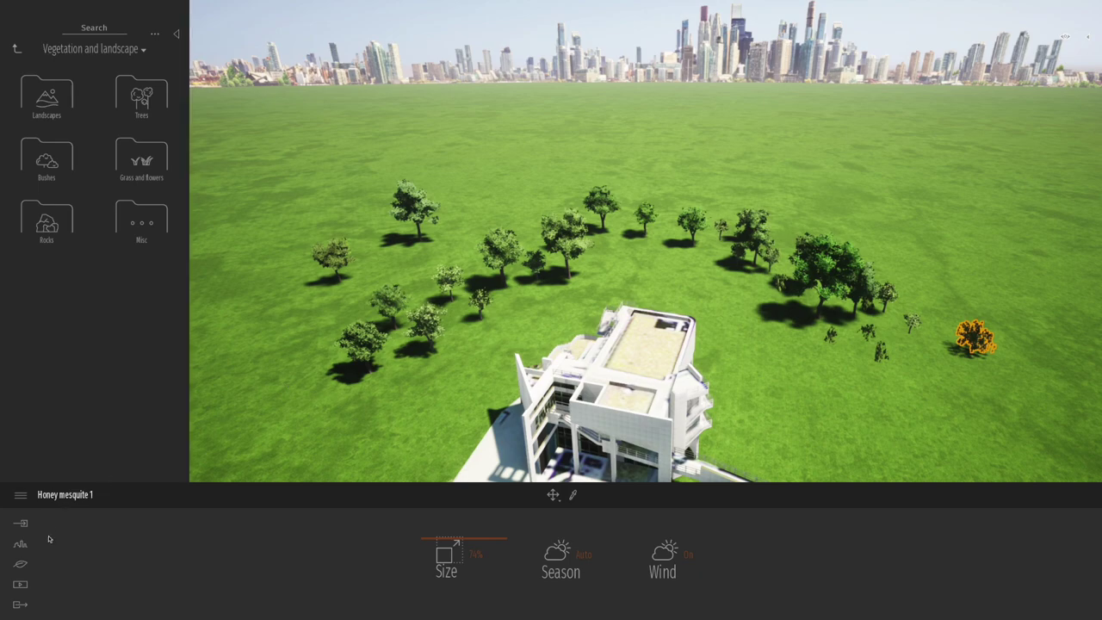
{"action": "left_click", "coordinate": [19, 565]}
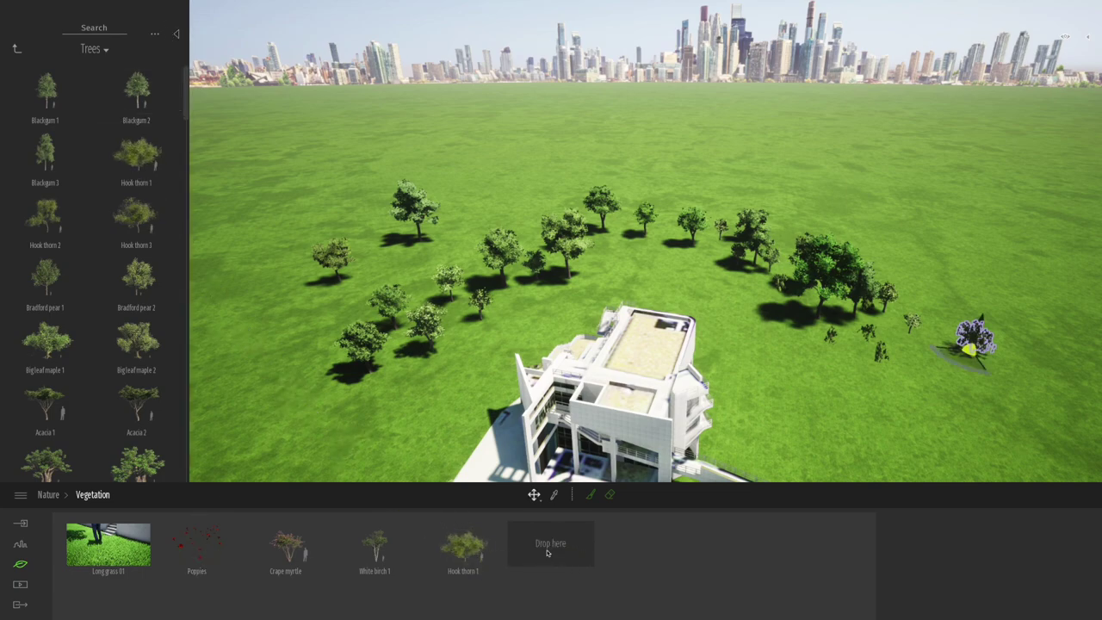
{"action": "left_click_drag", "start_coordinate": [45, 289], "coordinate": [553, 551]}
{"action": "scroll", "coordinate": [106, 282], "scroll_direction": "down", "scroll_amount": 5}
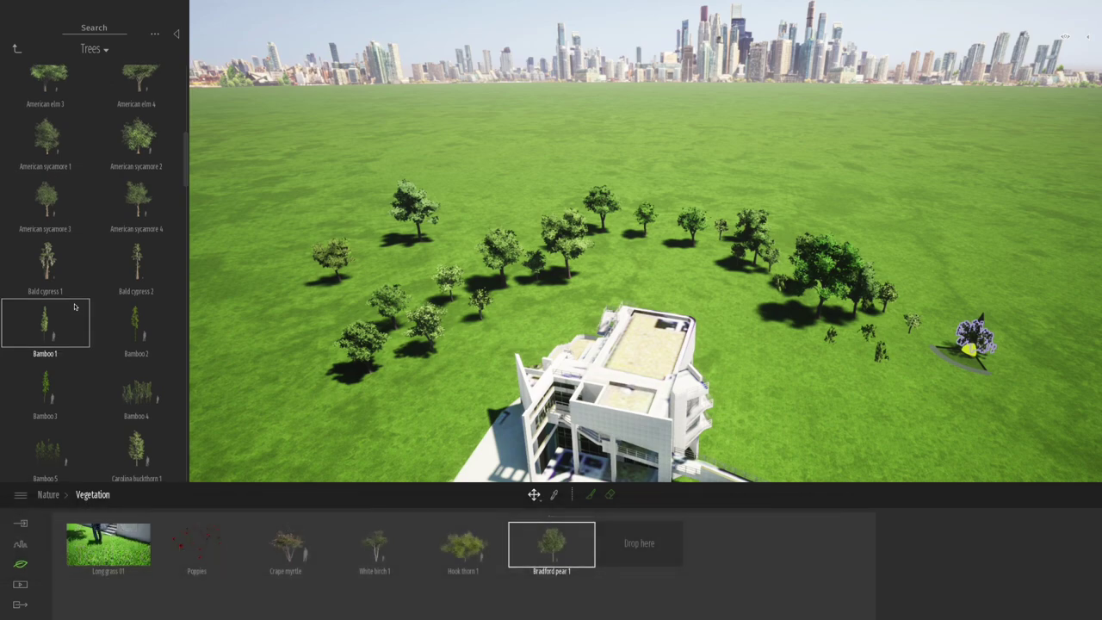
{"action": "scroll", "coordinate": [74, 308], "scroll_direction": "down", "scroll_amount": 4}
{"action": "scroll", "coordinate": [87, 303], "scroll_direction": "up", "scroll_amount": 8}
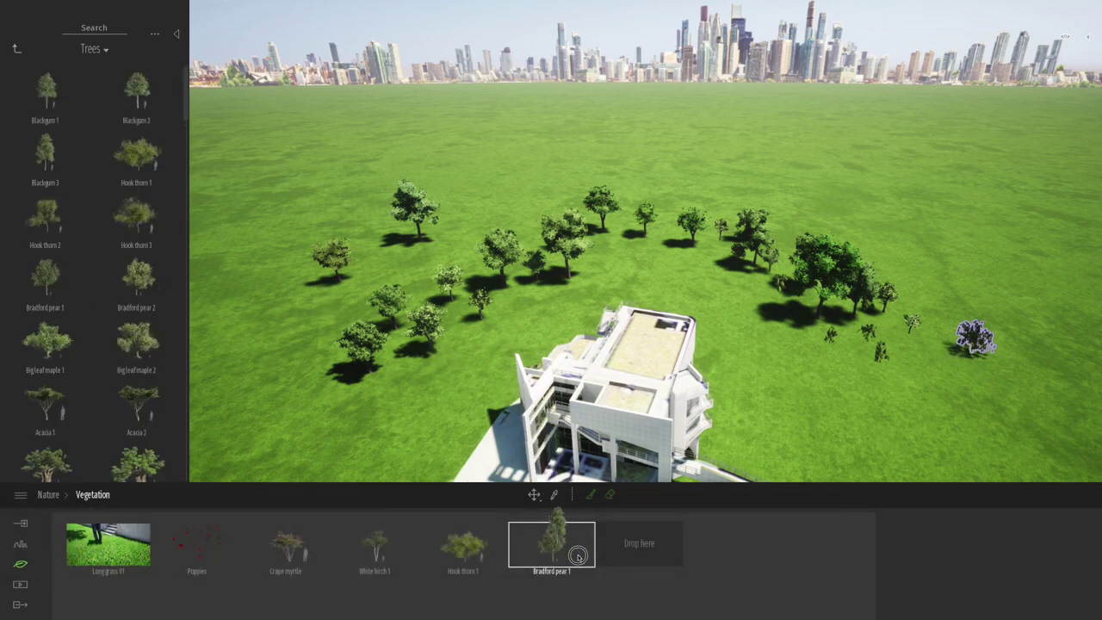
{"action": "left_click_drag", "start_coordinate": [633, 560], "coordinate": [633, 560]}
{"action": "left_click", "coordinate": [470, 549]}
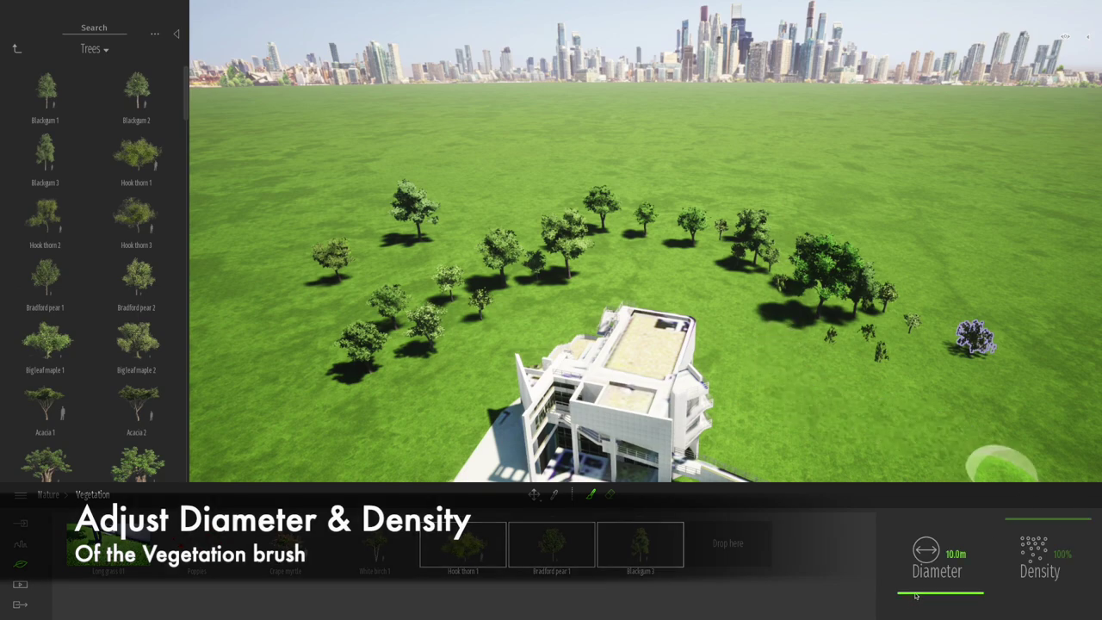
Step: Set the vegetation brush diameter to 21.5 m and paint a dense tree belt around the back and sides of the building at 100% density
{"action": "left_click_drag", "start_coordinate": [916, 594], "coordinate": [914, 591]}
{"action": "scroll", "coordinate": [915, 591], "scroll_direction": "up", "scroll_amount": 6}
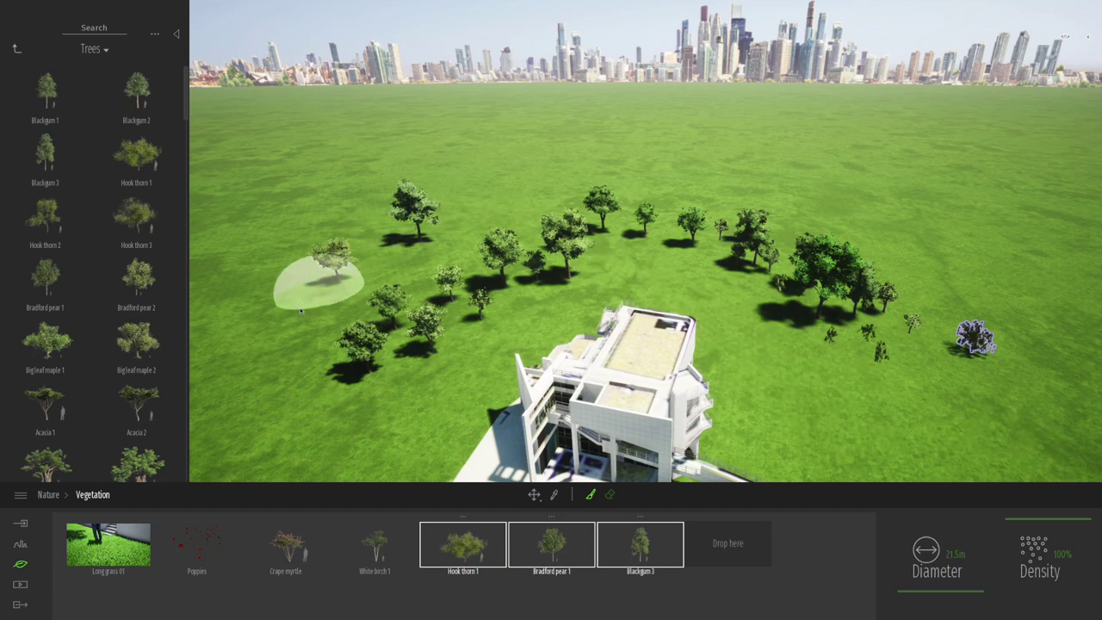
{"action": "left_click", "coordinate": [391, 281]}
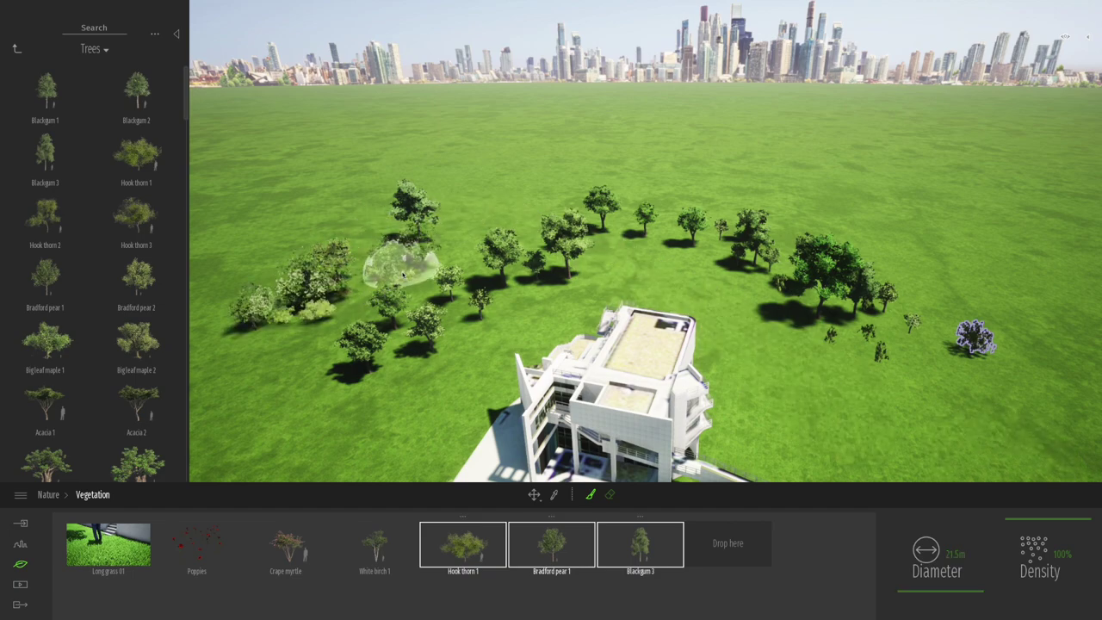
{"action": "left_click_drag", "start_coordinate": [432, 259], "coordinate": [494, 220]}
{"action": "mouse_move", "coordinate": [672, 199]}
{"action": "left_mouse_down"}
{"action": "mouse_move", "coordinate": [754, 209]}
{"action": "mouse_move", "coordinate": [852, 241]}
{"action": "mouse_move", "coordinate": [1086, 411]}
{"action": "left_mouse_up"}
{"action": "mouse_move", "coordinate": [410, 276]}
{"action": "left_mouse_down"}
{"action": "mouse_move", "coordinate": [372, 232]}
{"action": "mouse_move", "coordinate": [257, 293]}
{"action": "mouse_move", "coordinate": [215, 293]}
{"action": "mouse_move", "coordinate": [403, 206]}
{"action": "mouse_move", "coordinate": [601, 198]}
{"action": "left_mouse_up"}
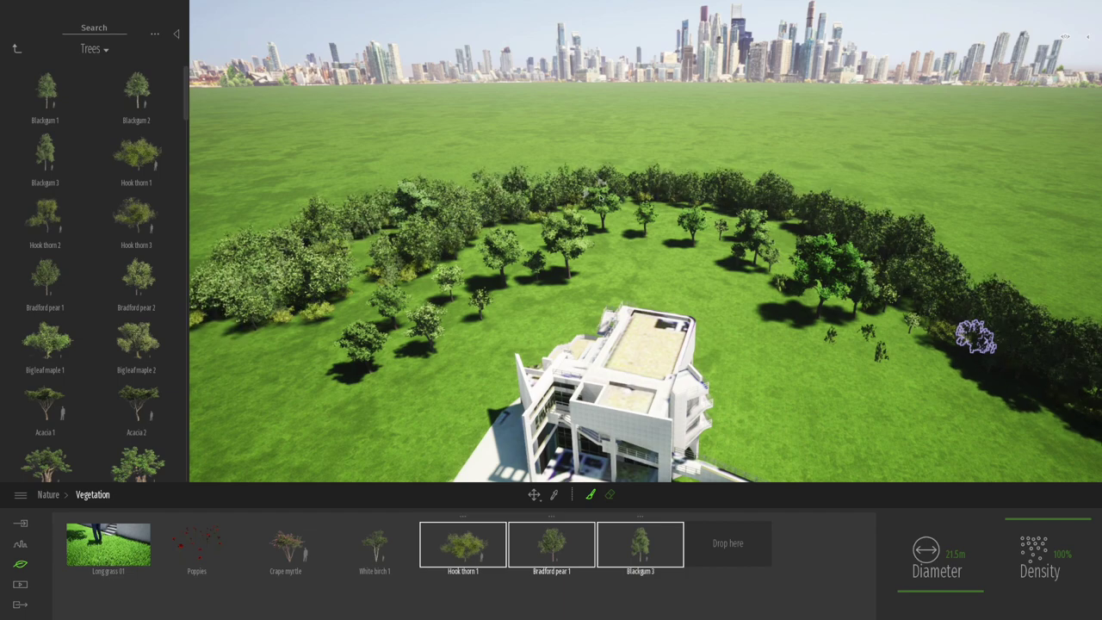
{"action": "mouse_move", "coordinate": [852, 310]}
{"action": "left_mouse_down"}
{"action": "mouse_move", "coordinate": [905, 319]}
{"action": "mouse_move", "coordinate": [898, 352]}
{"action": "mouse_move", "coordinate": [910, 386]}
{"action": "mouse_move", "coordinate": [990, 431]}
{"action": "left_mouse_up"}
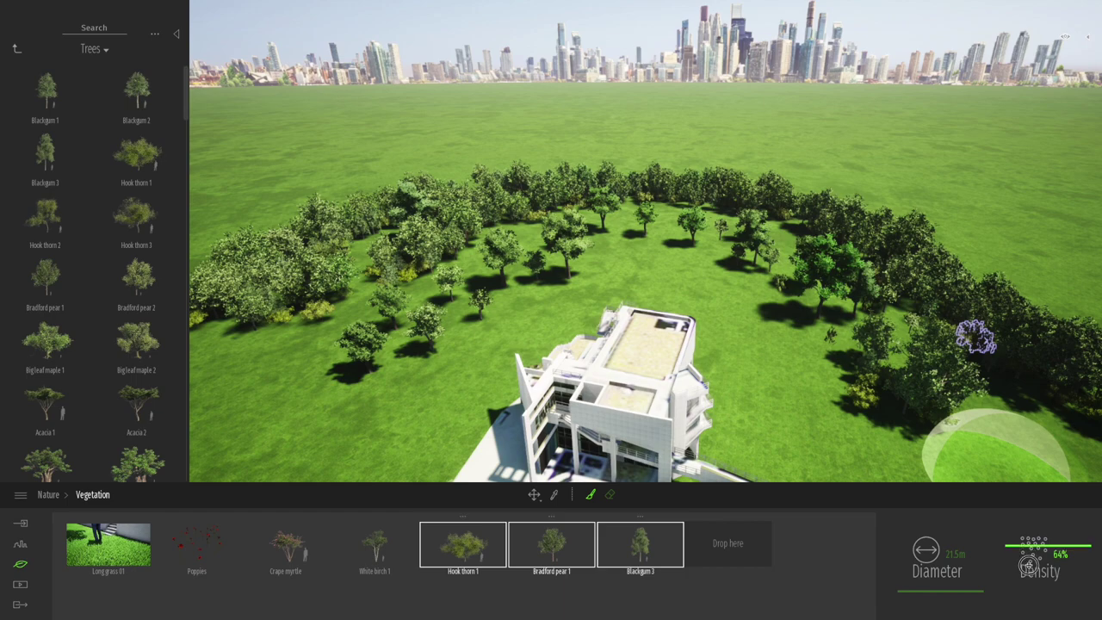
Step: Set the brush density to 31% and paint sparser trees beside the building and across the lawn behind it
{"action": "mouse_move", "coordinate": [836, 431]}
{"action": "left_mouse_down"}
{"action": "mouse_move", "coordinate": [819, 433]}
{"action": "mouse_move", "coordinate": [976, 449]}
{"action": "left_mouse_up"}
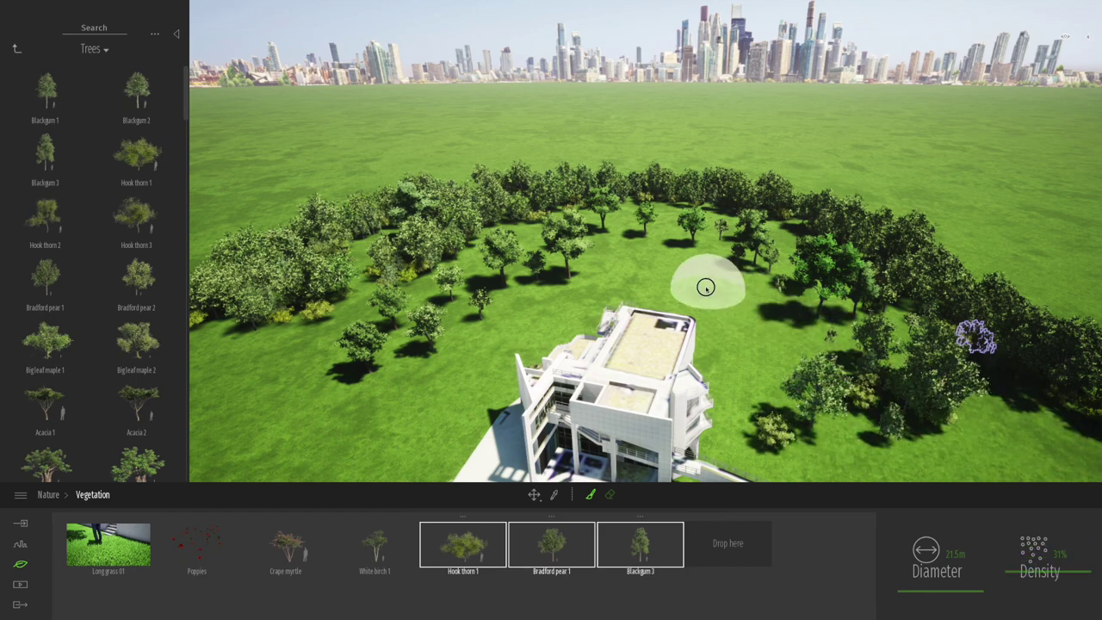
{"action": "mouse_move", "coordinate": [580, 289]}
{"action": "left_mouse_down"}
{"action": "mouse_move", "coordinate": [465, 344]}
{"action": "mouse_move", "coordinate": [397, 397]}
{"action": "left_mouse_up"}
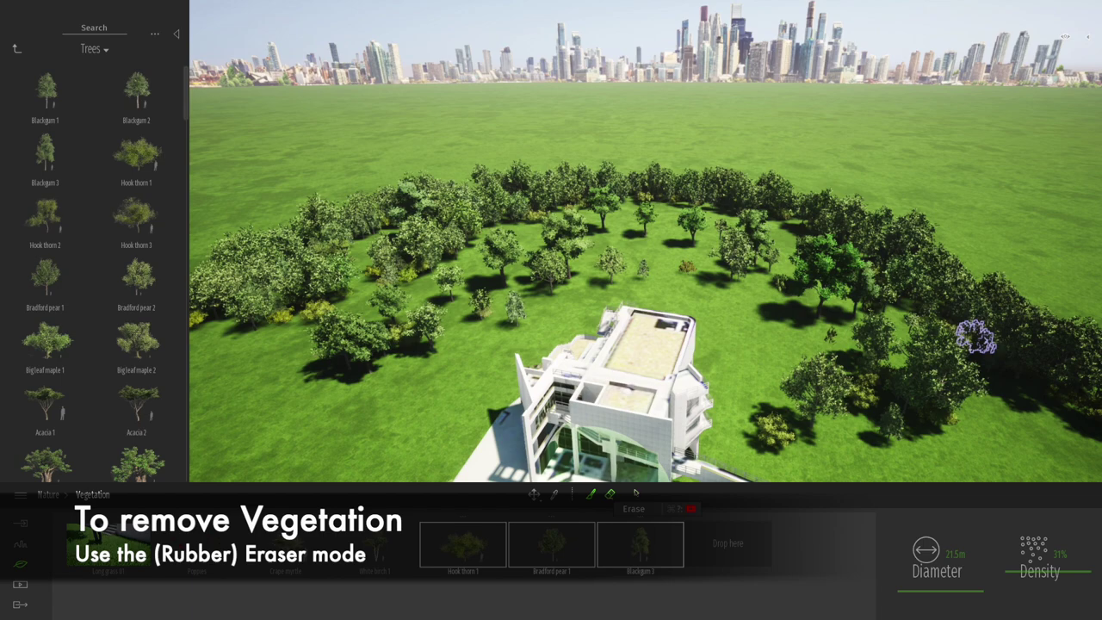
Step: Erase the painted tree clump beside the building and clear a gap in the tree belt behind it
{"action": "left_click", "coordinate": [611, 494]}
{"action": "mouse_move", "coordinate": [831, 425]}
{"action": "left_mouse_down"}
{"action": "mouse_move", "coordinate": [784, 435]}
{"action": "mouse_move", "coordinate": [790, 419]}
{"action": "mouse_move", "coordinate": [868, 408]}
{"action": "mouse_move", "coordinate": [910, 418]}
{"action": "mouse_move", "coordinate": [879, 414]}
{"action": "mouse_move", "coordinate": [773, 437]}
{"action": "left_mouse_up"}
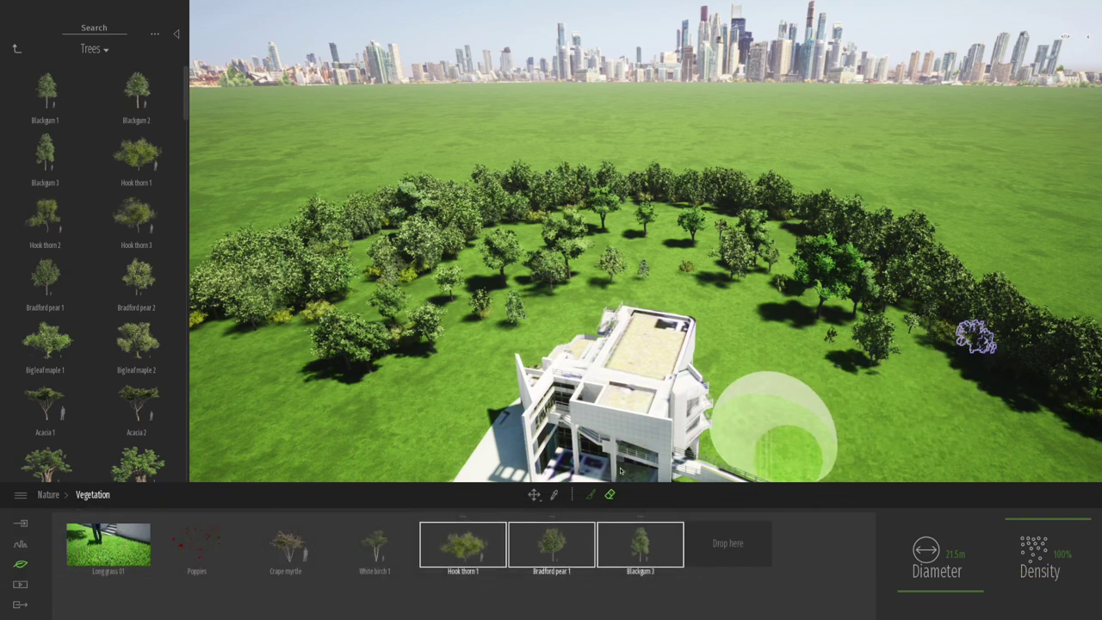
{"action": "left_click", "coordinate": [534, 494]}
{"action": "key", "text": "Escape"}
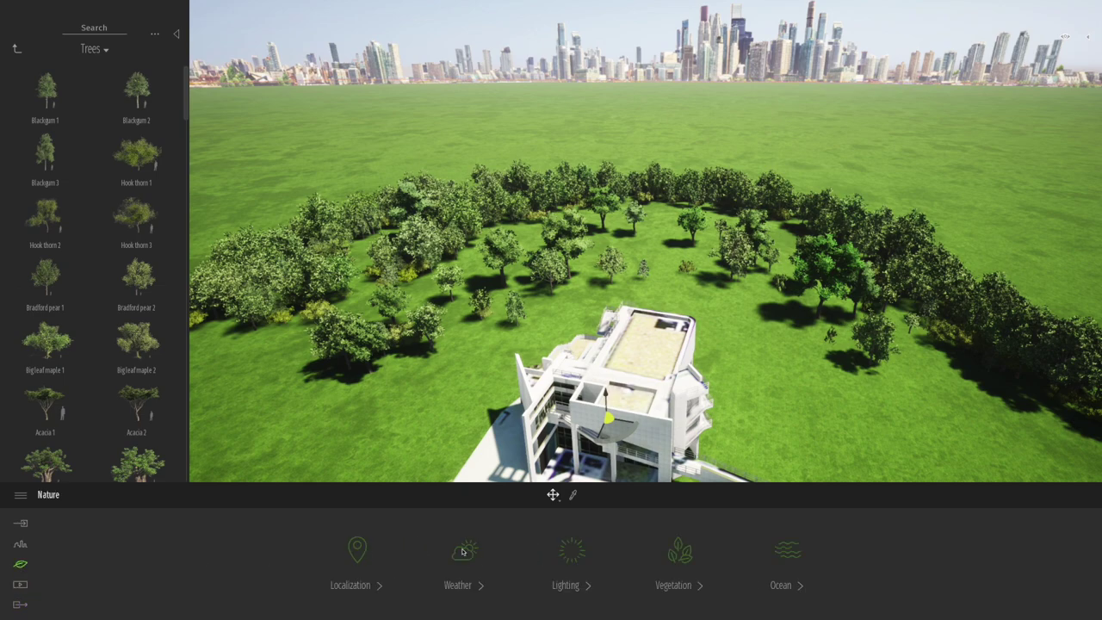
{"action": "left_click", "coordinate": [681, 551]}
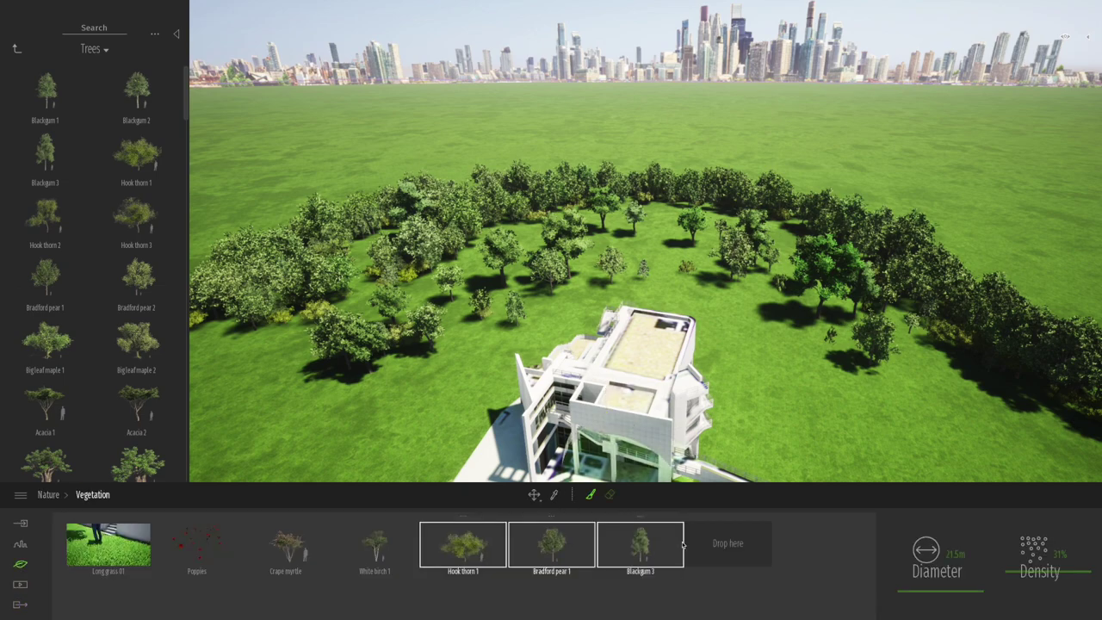
{"action": "left_click", "coordinate": [610, 495]}
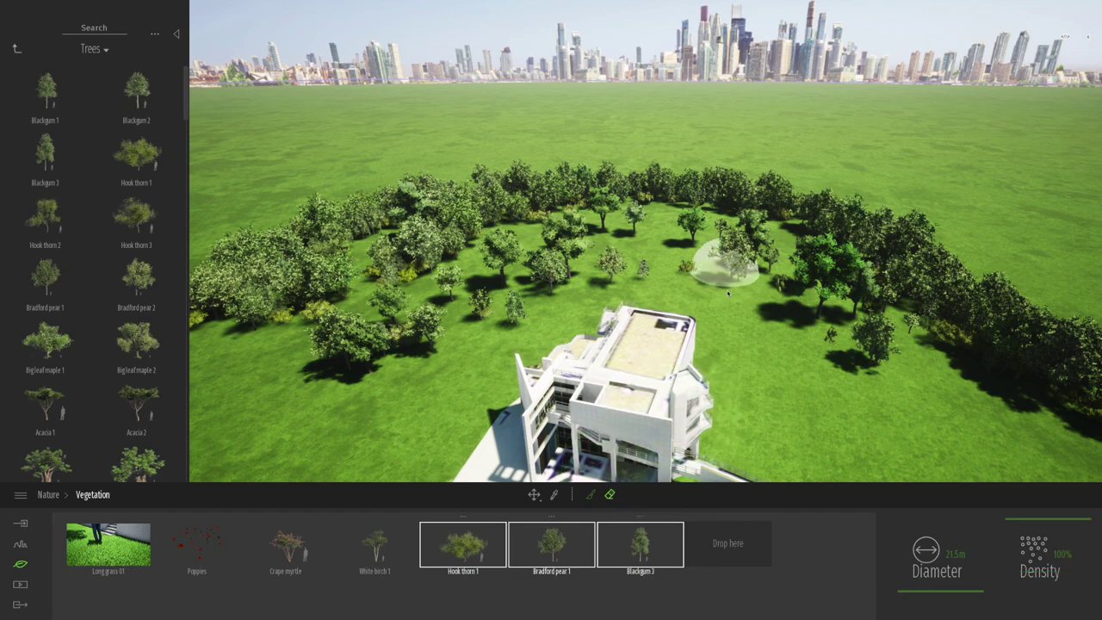
{"action": "left_click", "coordinate": [776, 199]}
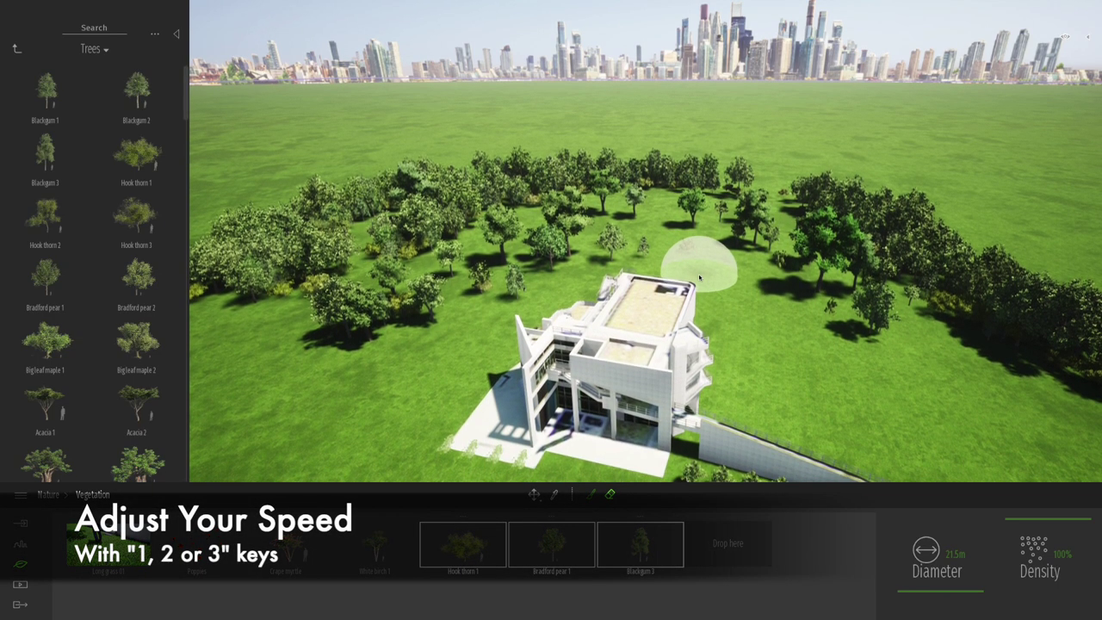
Step: Paint Long grass 01 over the lawn in front of the building with a 21.5 m brush at 31% density
{"action": "key", "text": "q"}
{"action": "key", "text": "q"}
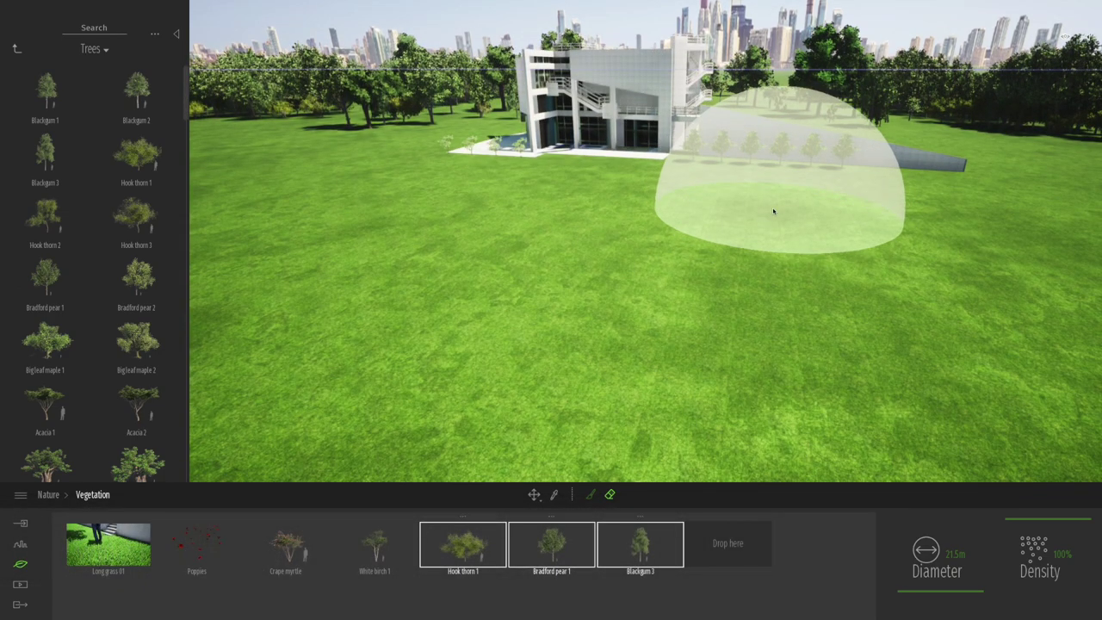
{"action": "key", "text": "w"}
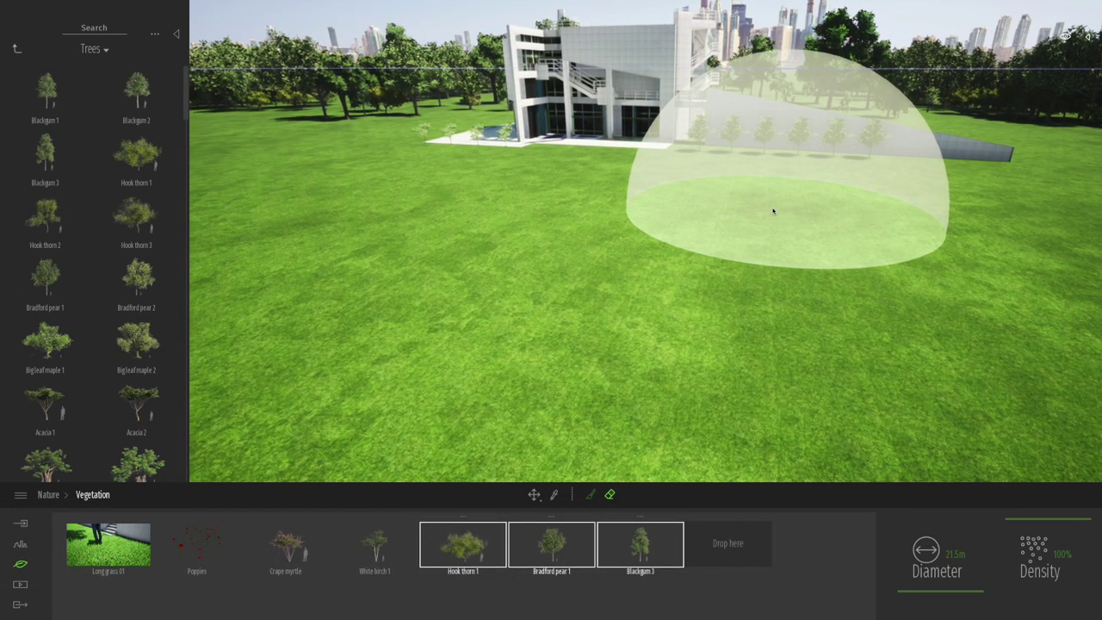
{"action": "mouse_move", "coordinate": [723, 188]}
{"action": "right_mouse_down"}
{"action": "mouse_move", "coordinate": [639, 105]}
{"action": "mouse_move", "coordinate": [758, 193]}
{"action": "mouse_move", "coordinate": [810, 185]}
{"action": "mouse_move", "coordinate": [845, 202]}
{"action": "mouse_move", "coordinate": [720, 192]}
{"action": "mouse_move", "coordinate": [709, 168]}
{"action": "right_mouse_up"}
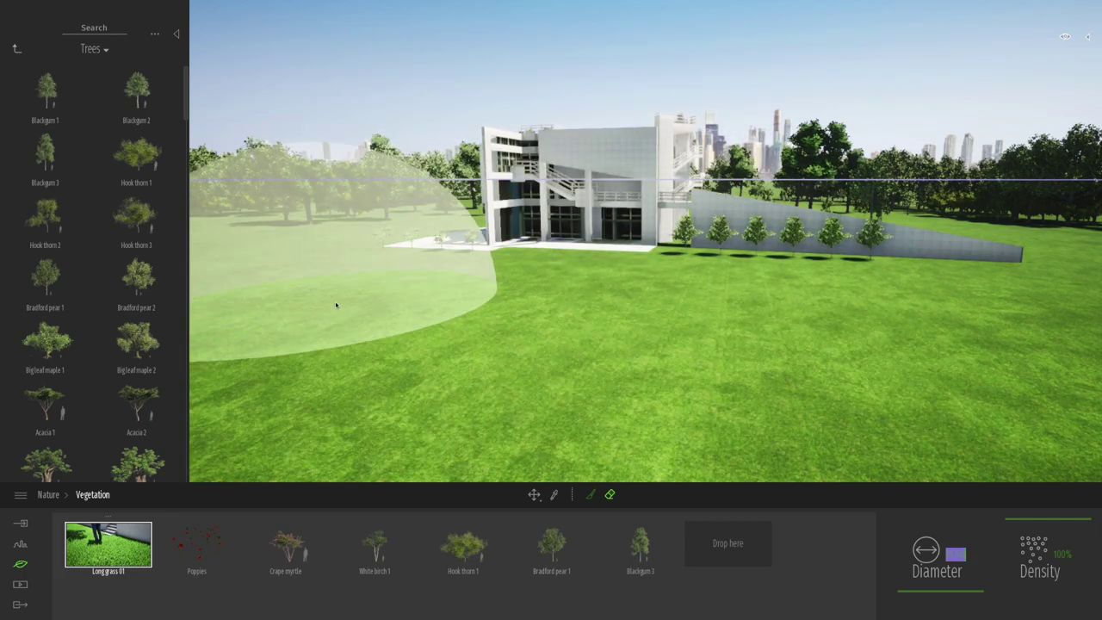
{"action": "left_click_drag", "start_coordinate": [321, 312], "coordinate": [390, 366]}
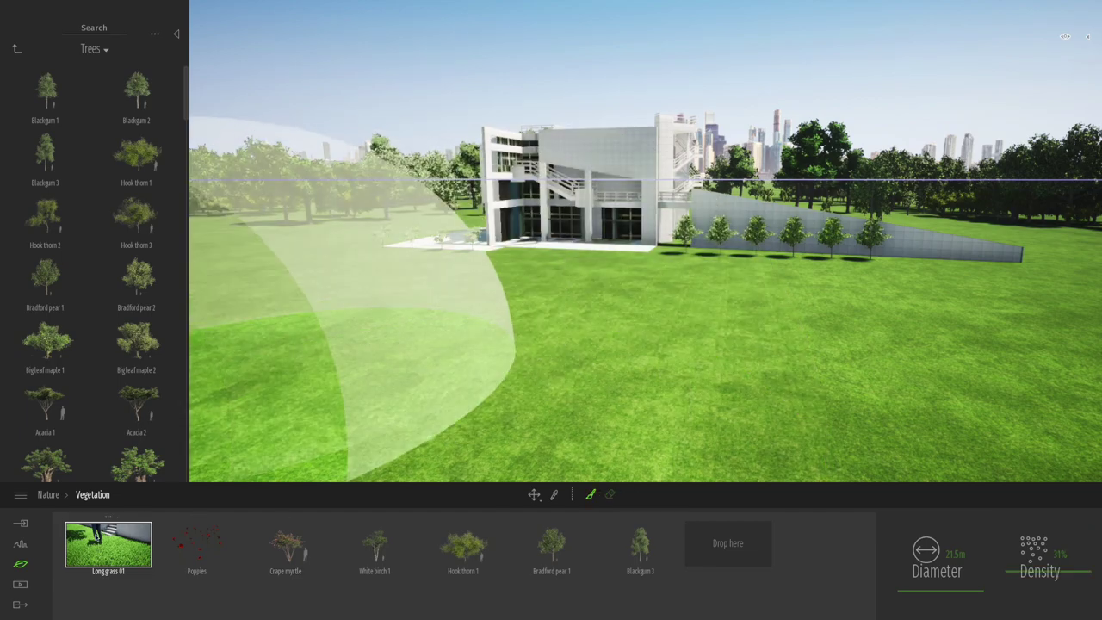
{"action": "mouse_move", "coordinate": [241, 331]}
{"action": "left_mouse_down"}
{"action": "mouse_move", "coordinate": [305, 379]}
{"action": "mouse_move", "coordinate": [472, 398]}
{"action": "left_mouse_up"}
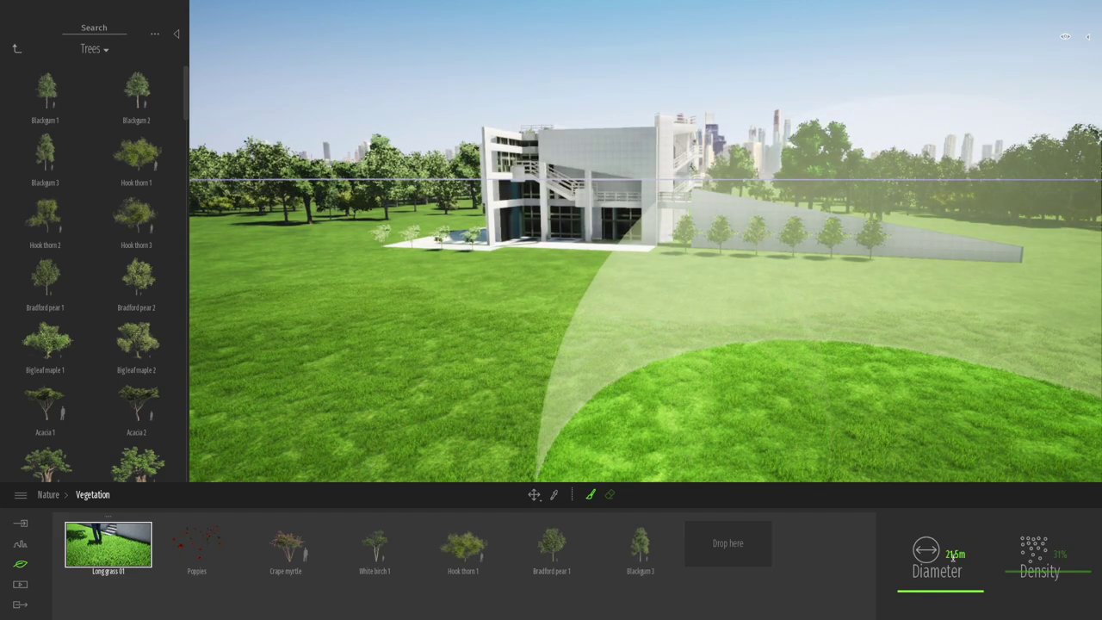
Step: Set the brush diameter to 10 m and density to 89%, and paint denser Long grass 01 over the front lawn
{"action": "left_click", "coordinate": [969, 553]}
{"action": "type", "text": "10"}
{"action": "key", "text": "Return"}
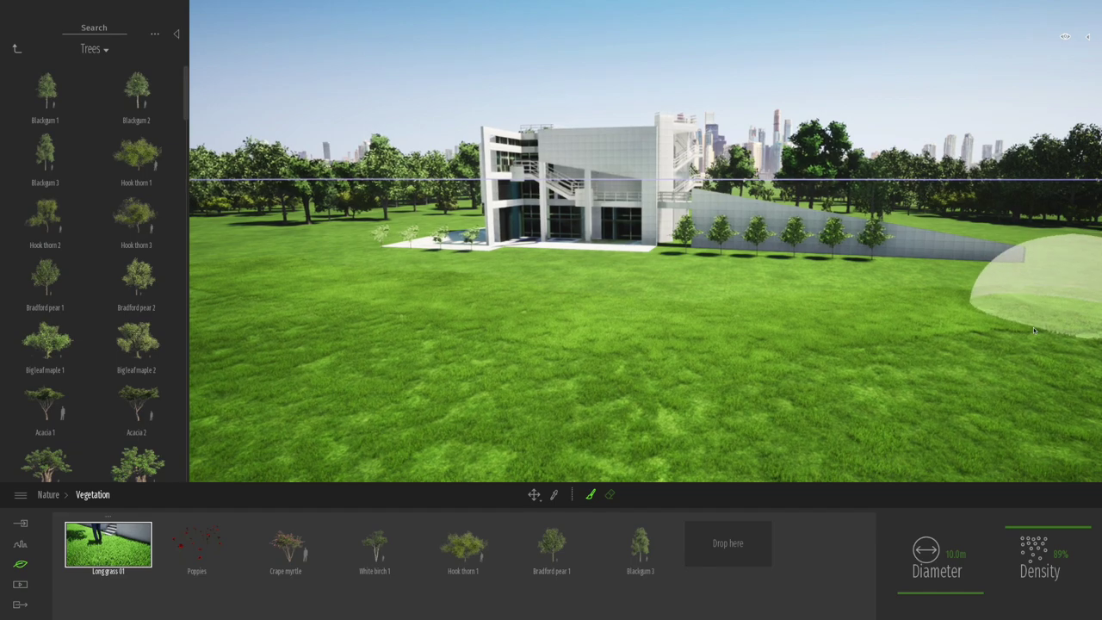
{"action": "key", "text": "w"}
{"action": "key", "text": "w"}
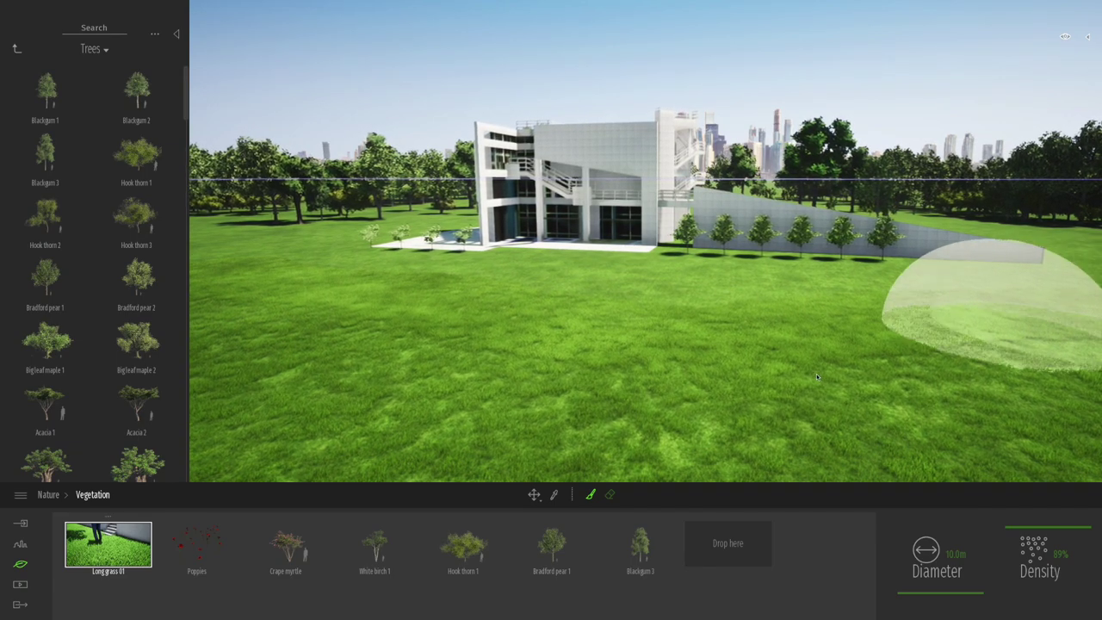
{"action": "key", "text": "w"}
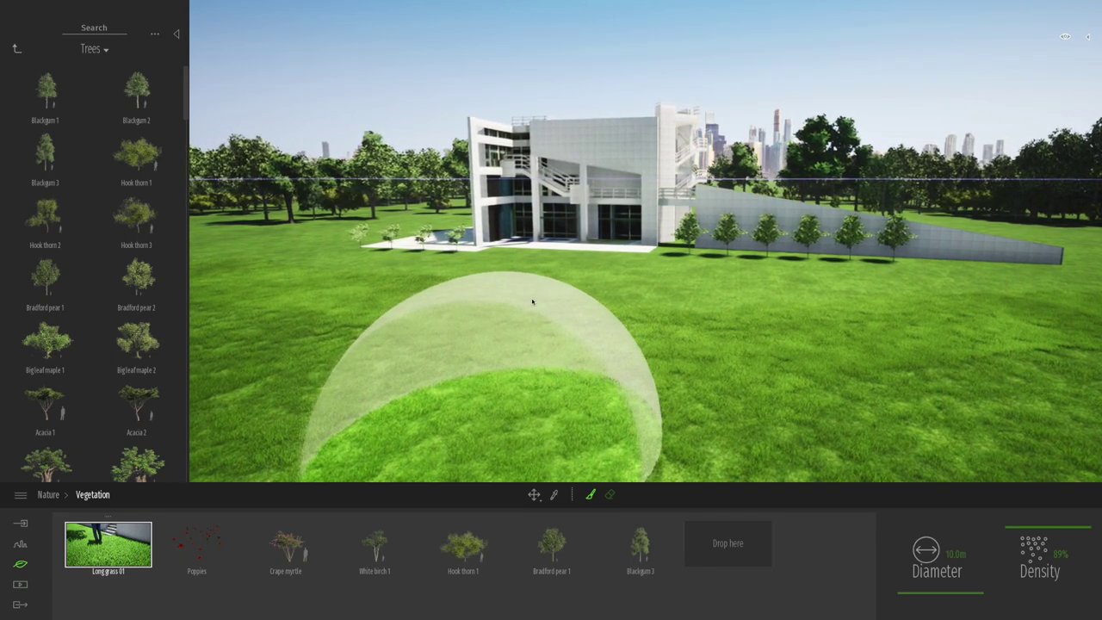
{"action": "key", "text": "w"}
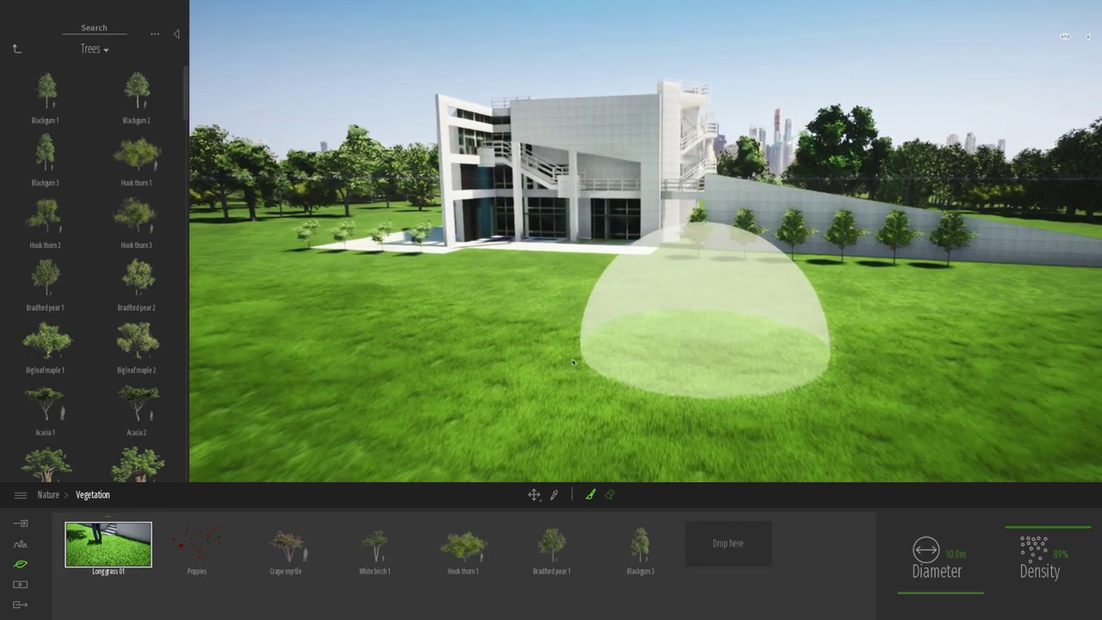
{"action": "key", "text": "w"}
{"action": "key", "text": "w"}
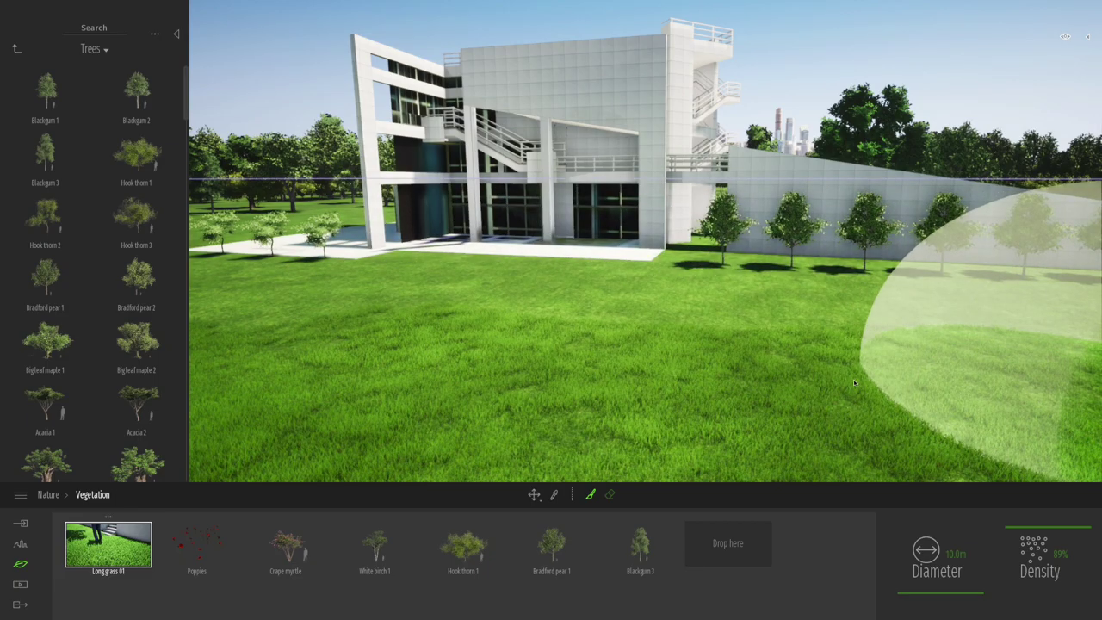
{"action": "key", "text": "s"}
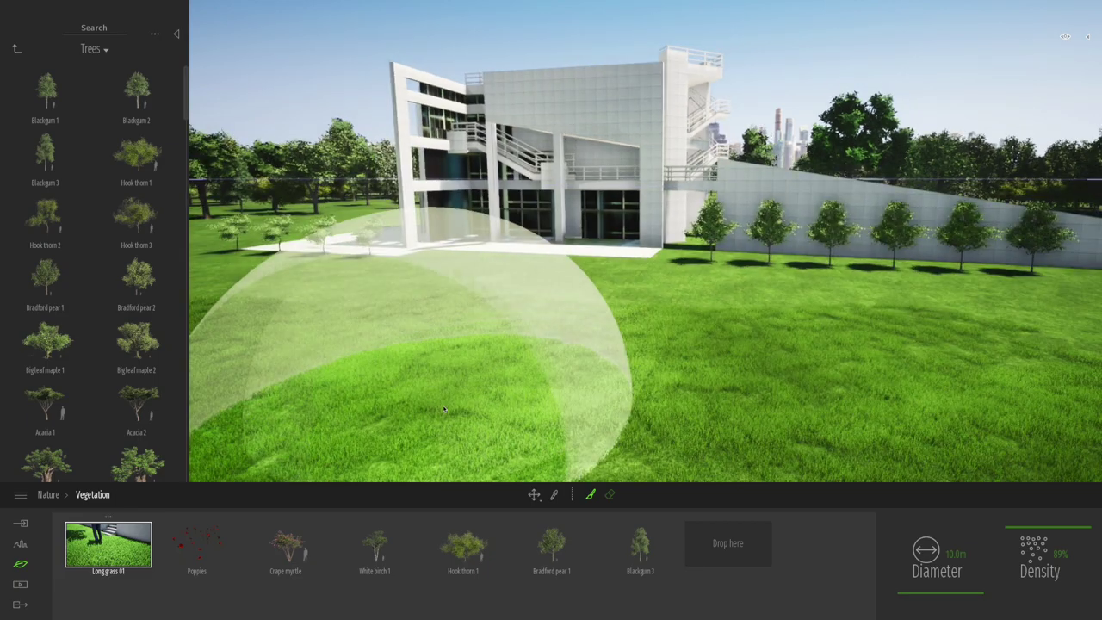
Step: Add Lawn 01 from the Grass and flowers library to the vegetation paint palette
{"action": "left_click", "coordinate": [18, 51]}
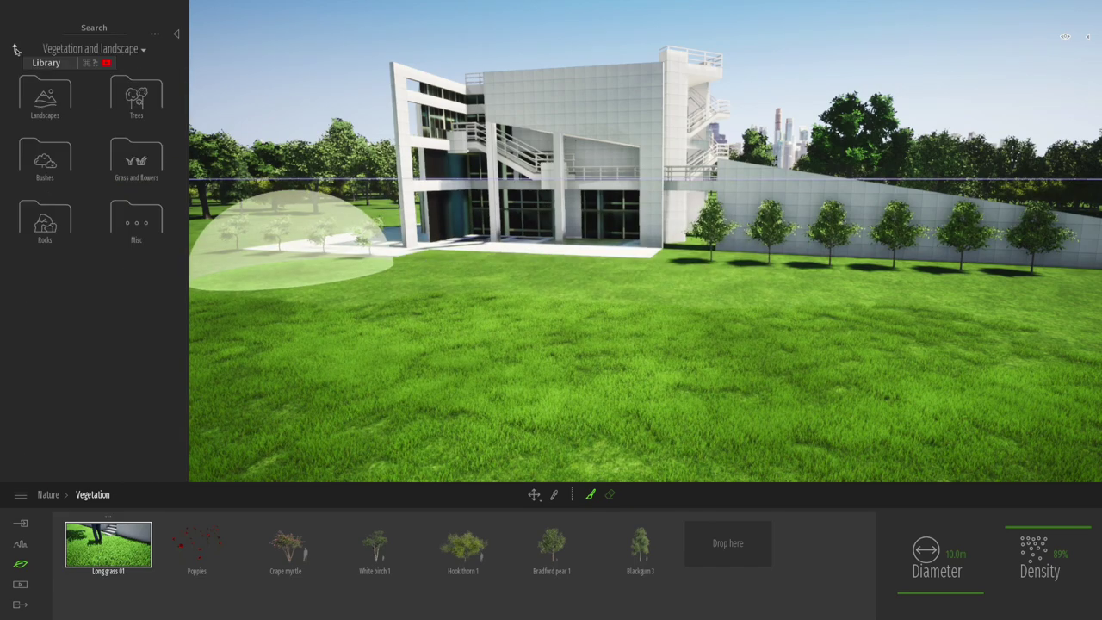
{"action": "left_click", "coordinate": [141, 169]}
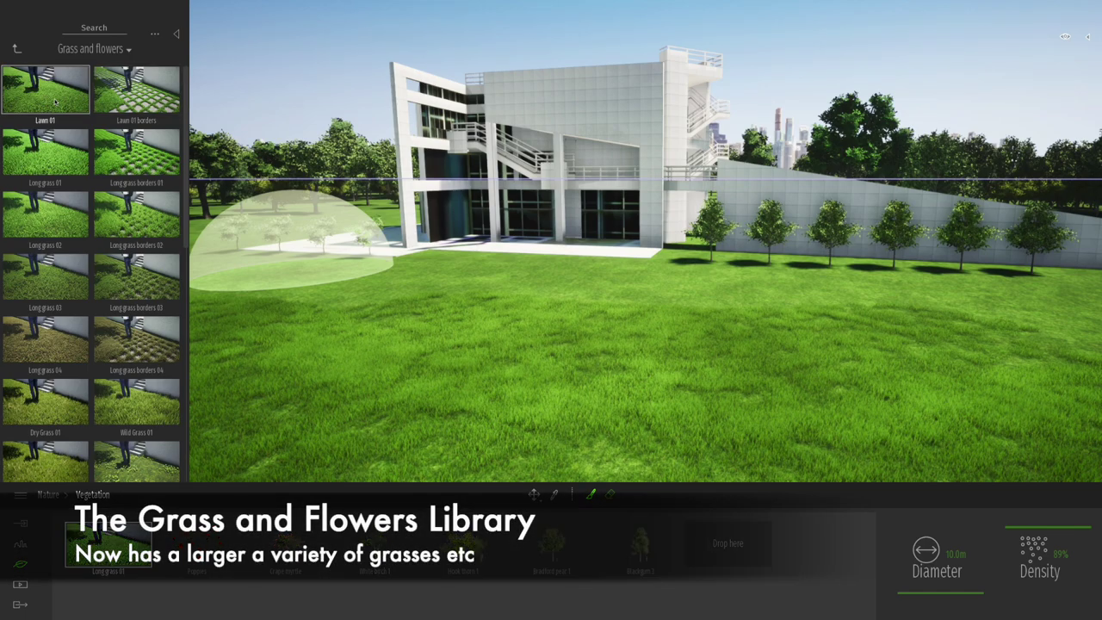
{"action": "left_click_drag", "start_coordinate": [389, 289], "coordinate": [719, 541]}
{"action": "key", "text": "e"}
{"action": "right_click_drag", "start_coordinate": [645, 448], "coordinate": [562, 379]}
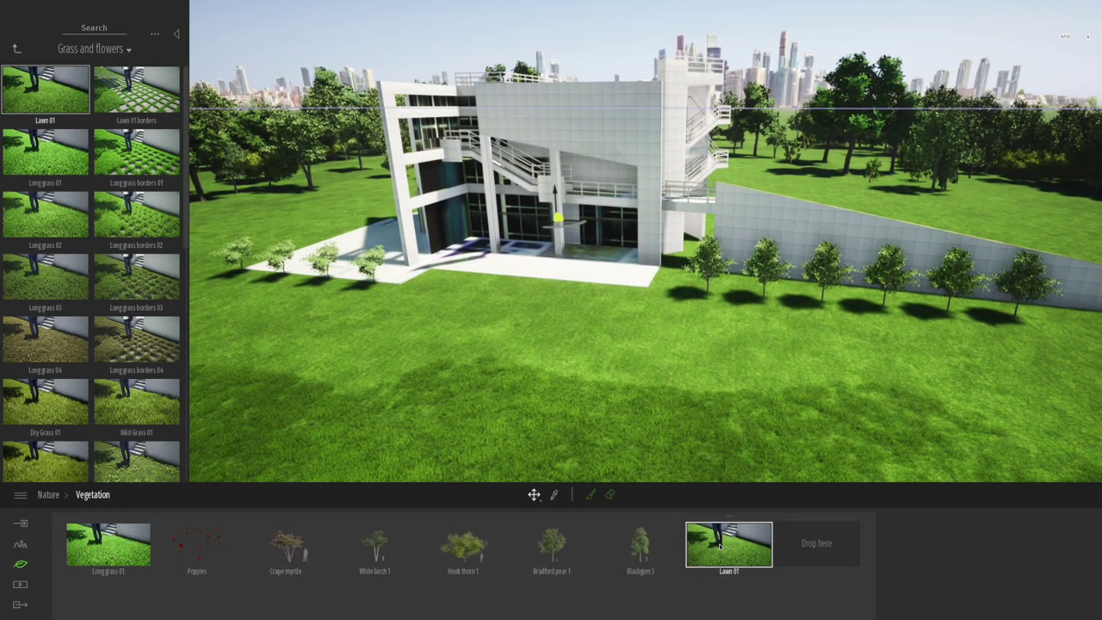
Step: Paint Lawn 01 over the lawn in front of and beside the building with a 10 m brush at 89% density
{"action": "left_click", "coordinate": [591, 495]}
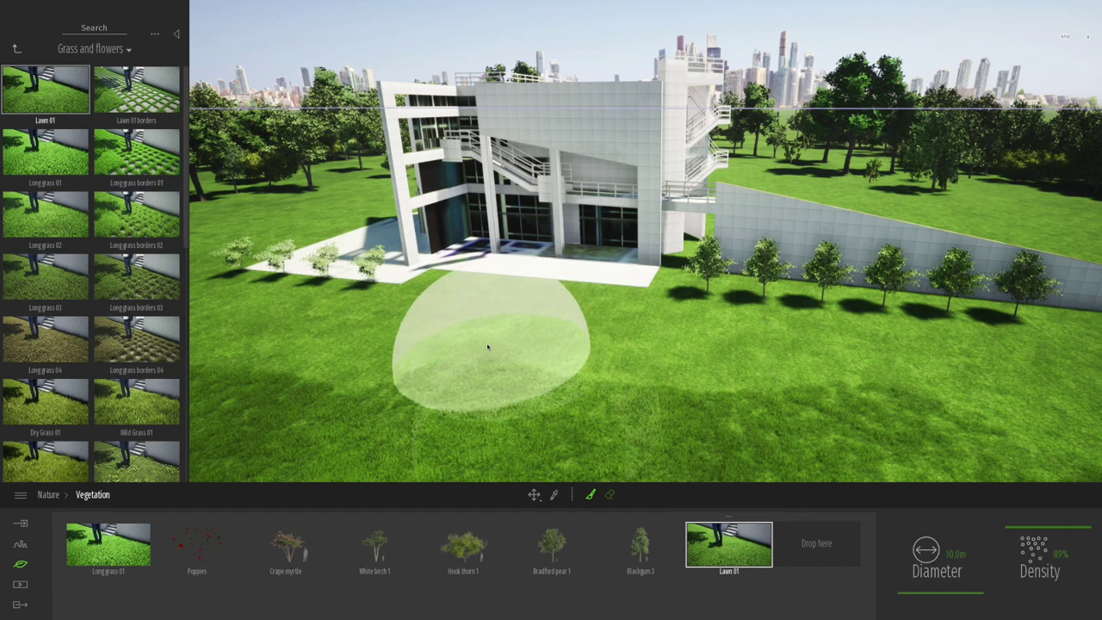
{"action": "mouse_move", "coordinate": [487, 325]}
{"action": "left_mouse_down"}
{"action": "mouse_move", "coordinate": [647, 348]}
{"action": "mouse_move", "coordinate": [1011, 375]}
{"action": "mouse_move", "coordinate": [1059, 391]}
{"action": "mouse_move", "coordinate": [1050, 434]}
{"action": "mouse_move", "coordinate": [921, 467]}
{"action": "mouse_move", "coordinate": [838, 471]}
{"action": "left_mouse_up"}
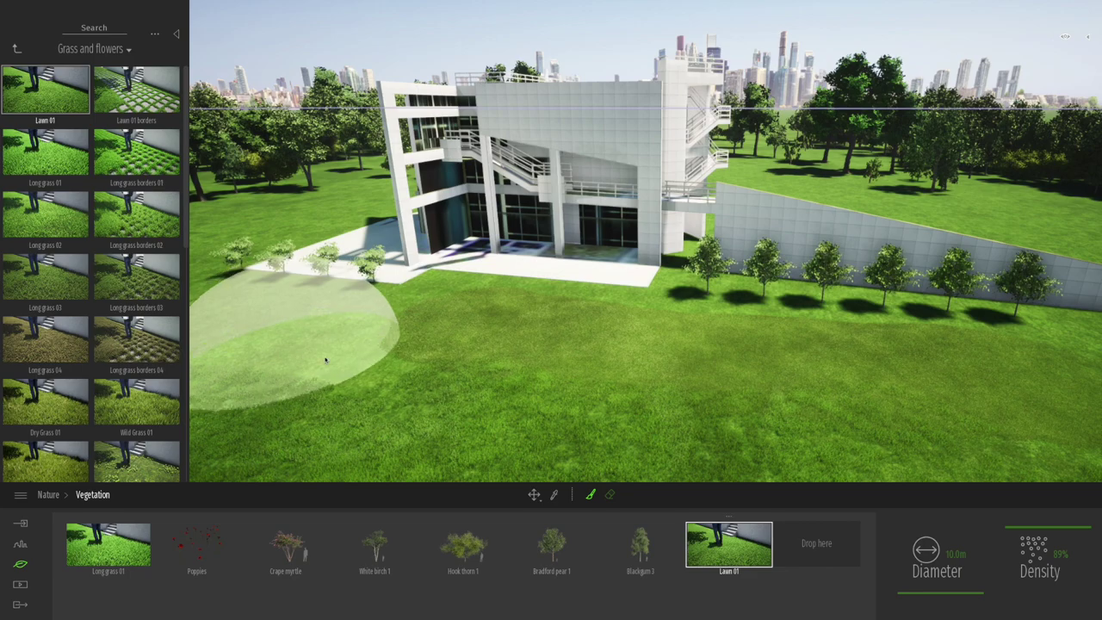
{"action": "middle_click_drag", "start_coordinate": [299, 355], "coordinate": [381, 369]}
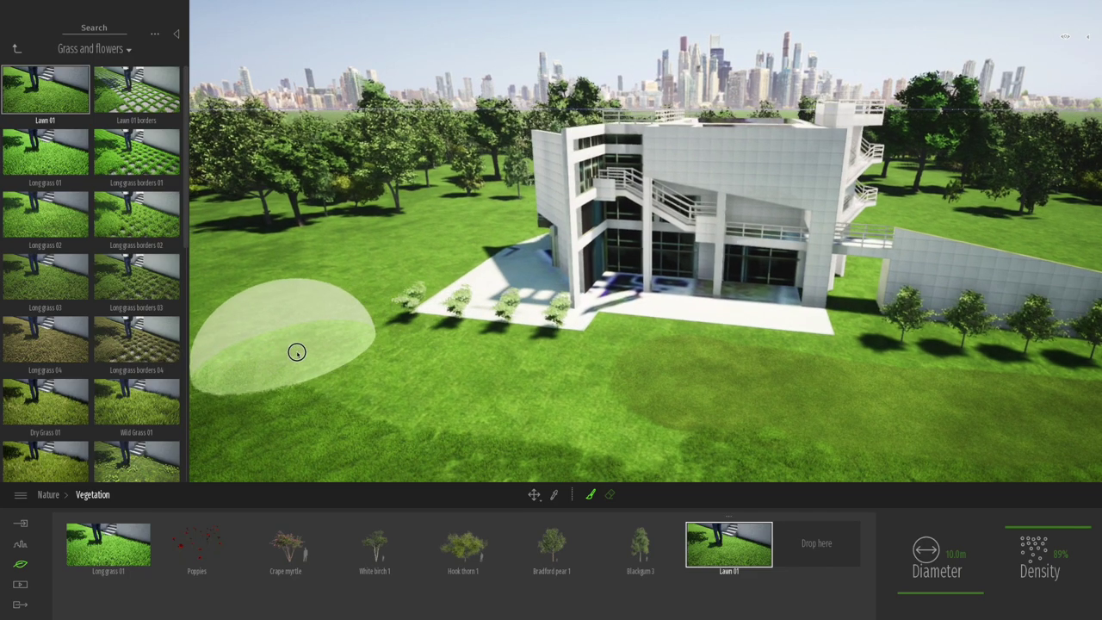
{"action": "mouse_move", "coordinate": [297, 352]}
{"action": "left_mouse_down"}
{"action": "mouse_move", "coordinate": [733, 434]}
{"action": "mouse_move", "coordinate": [771, 422]}
{"action": "left_mouse_up"}
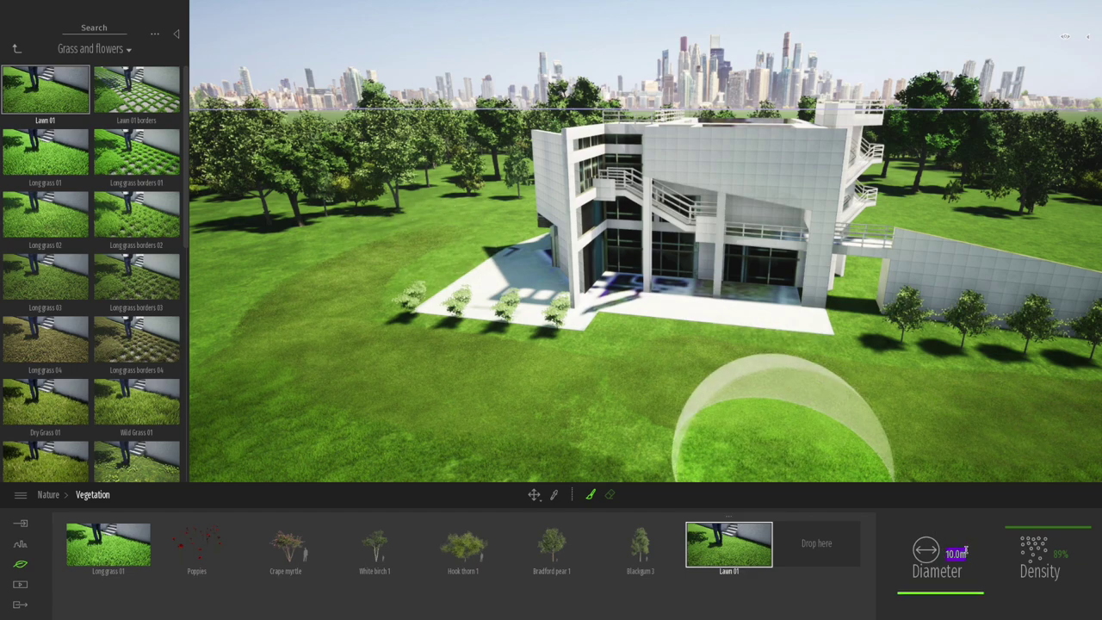
Step: Set the vegetation brush diameter to 3 m and hide the Addin building model in the scene graph
{"action": "key", "text": "Return"}
{"action": "middle_click_drag", "start_coordinate": [638, 345], "coordinate": [613, 403]}
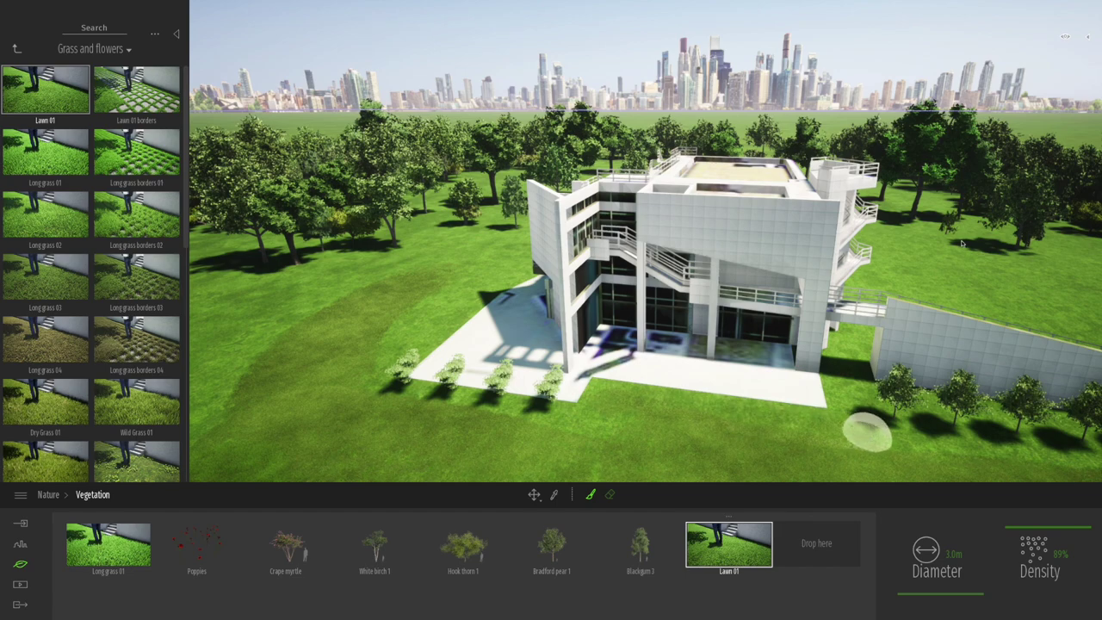
{"action": "left_click", "coordinate": [1088, 40]}
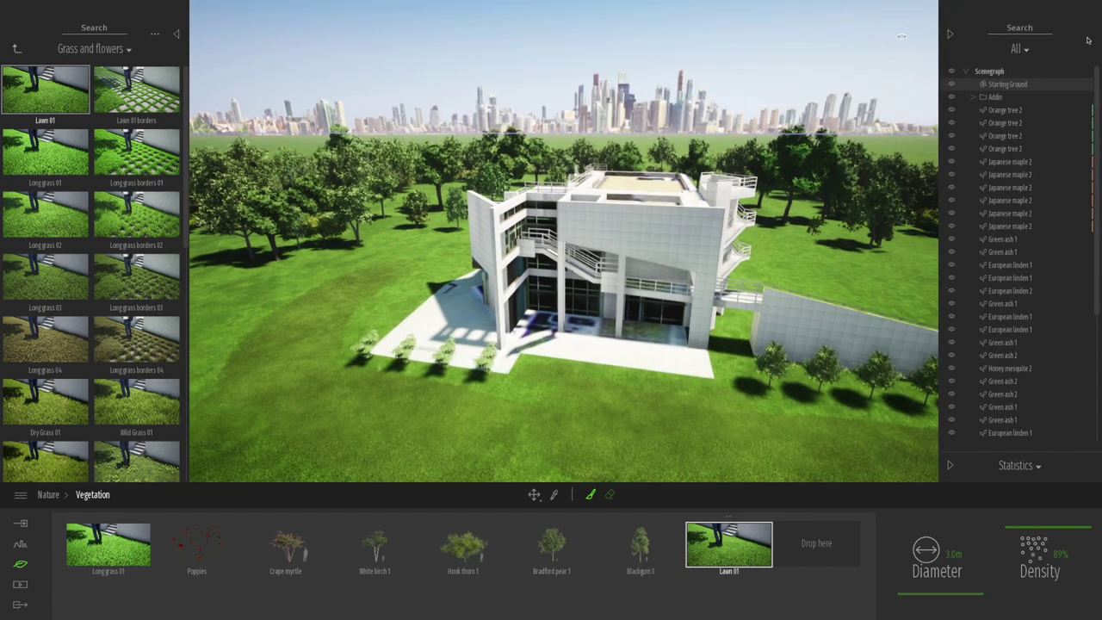
{"action": "left_click", "coordinate": [951, 98]}
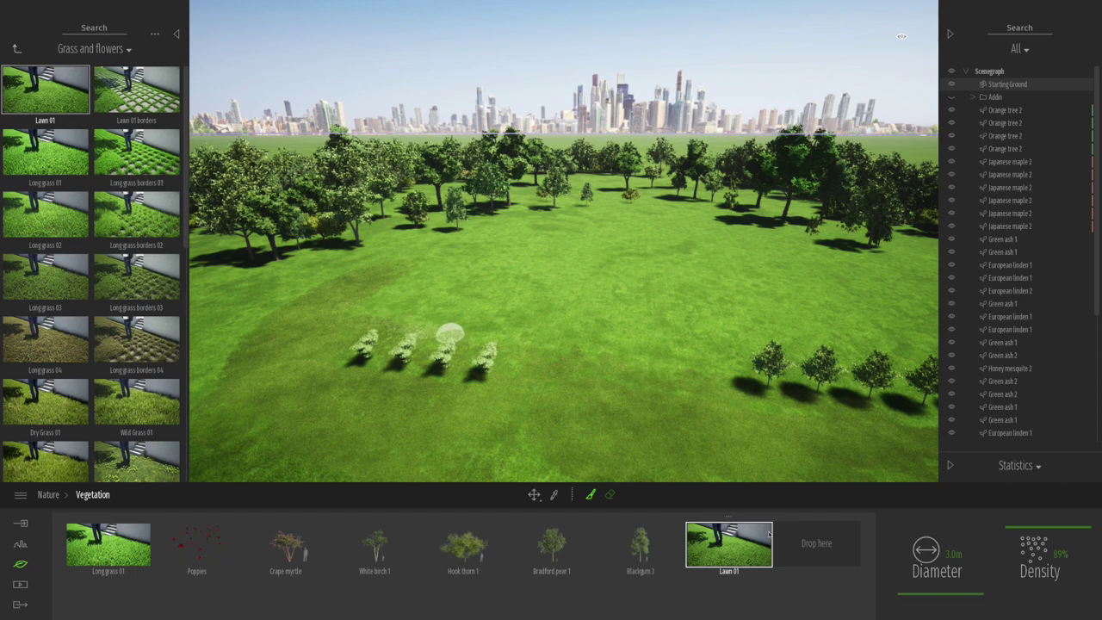
Step: Paint Lawn 01 across the cleared site with a 32.5 m brush at 89% density and show the Addin model again
{"action": "left_click_drag", "start_coordinate": [906, 594], "coordinate": [931, 594]}
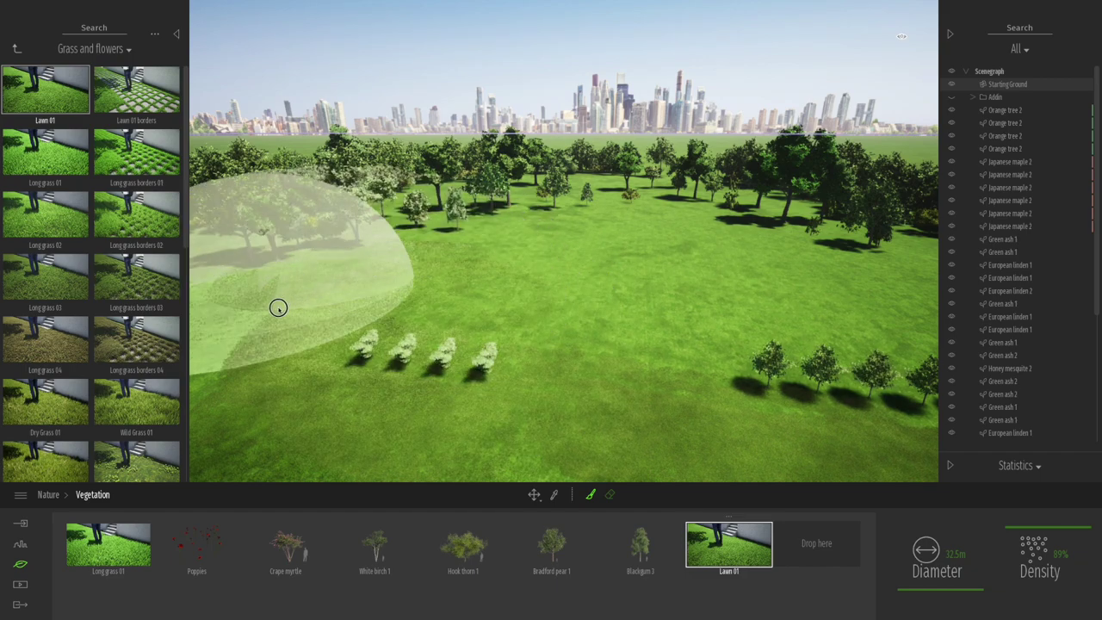
{"action": "left_click", "coordinate": [952, 97]}
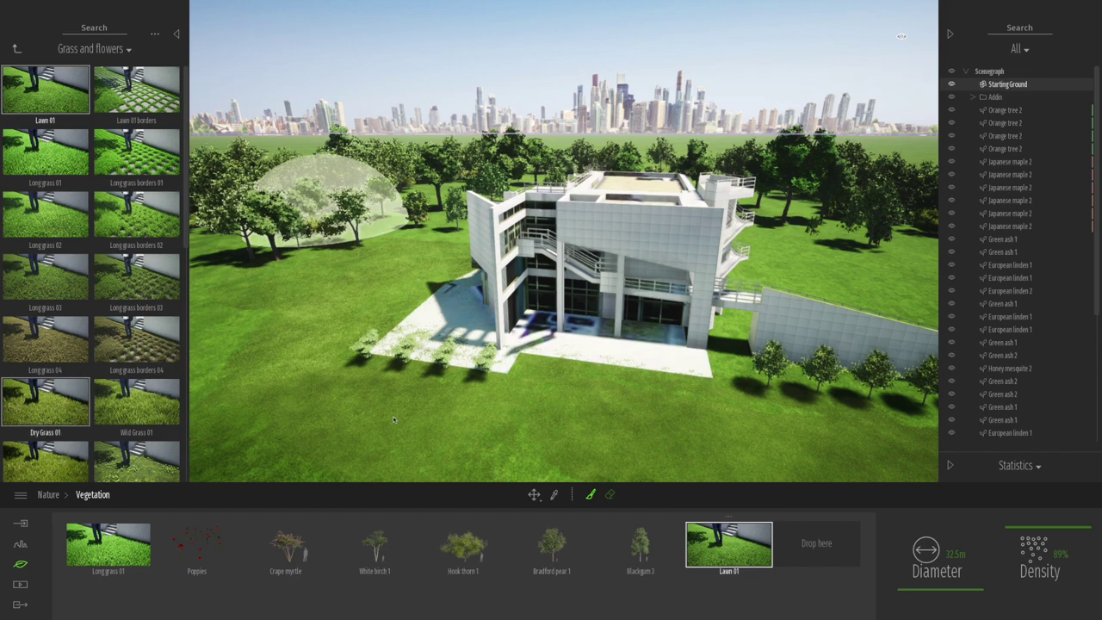
Step: Erase the grass showing through the building's front and side patio with a 3 m eraser at 100% density
{"action": "left_click", "coordinate": [610, 496]}
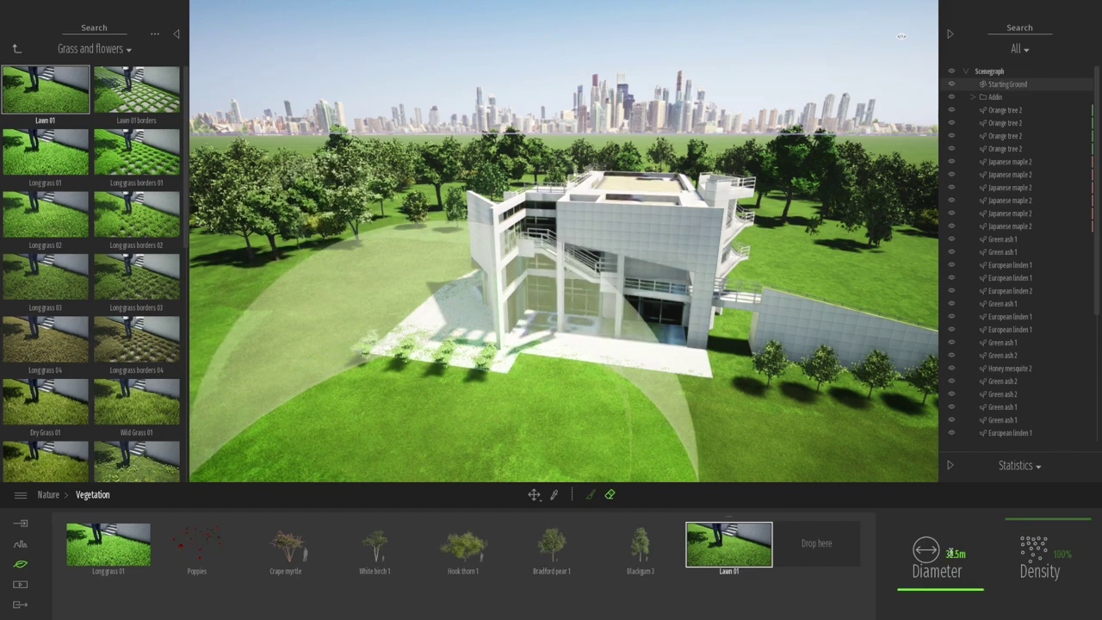
{"action": "type", "text": "3"}
{"action": "key", "text": "Return"}
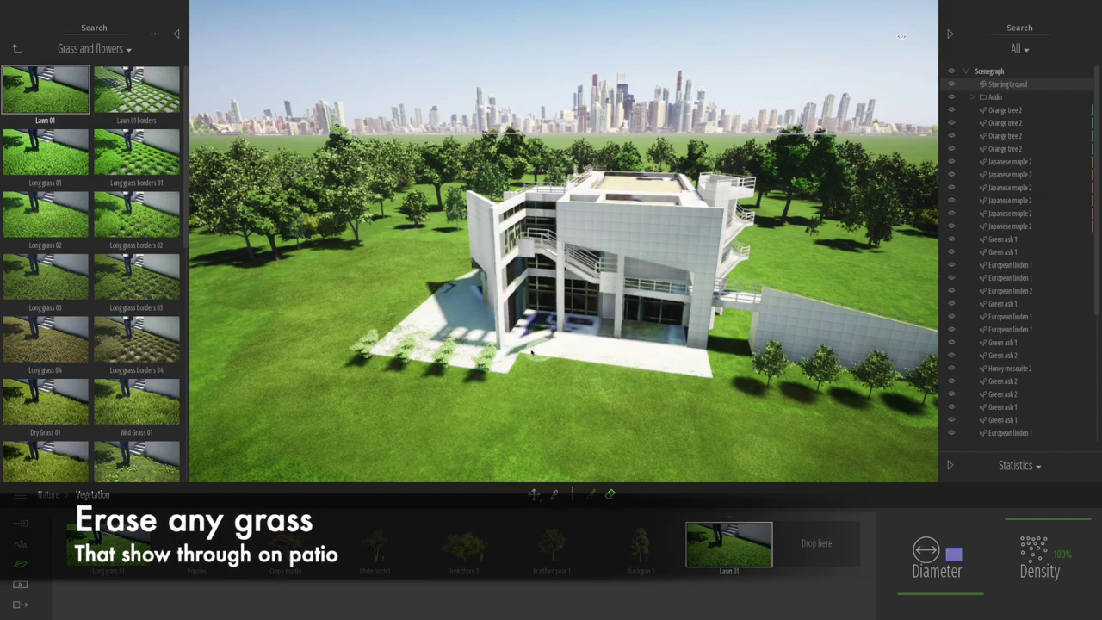
{"action": "left_click_drag", "start_coordinate": [548, 350], "coordinate": [676, 367]}
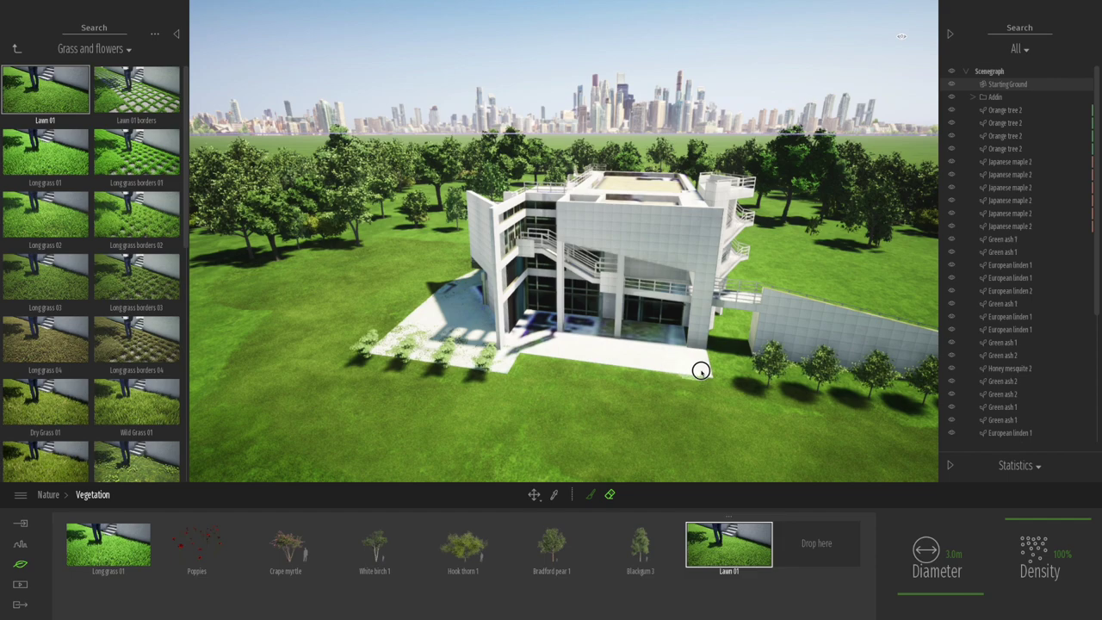
{"action": "mouse_move", "coordinate": [511, 349]}
{"action": "left_mouse_down"}
{"action": "mouse_move", "coordinate": [503, 361]}
{"action": "mouse_move", "coordinate": [393, 347]}
{"action": "left_mouse_up"}
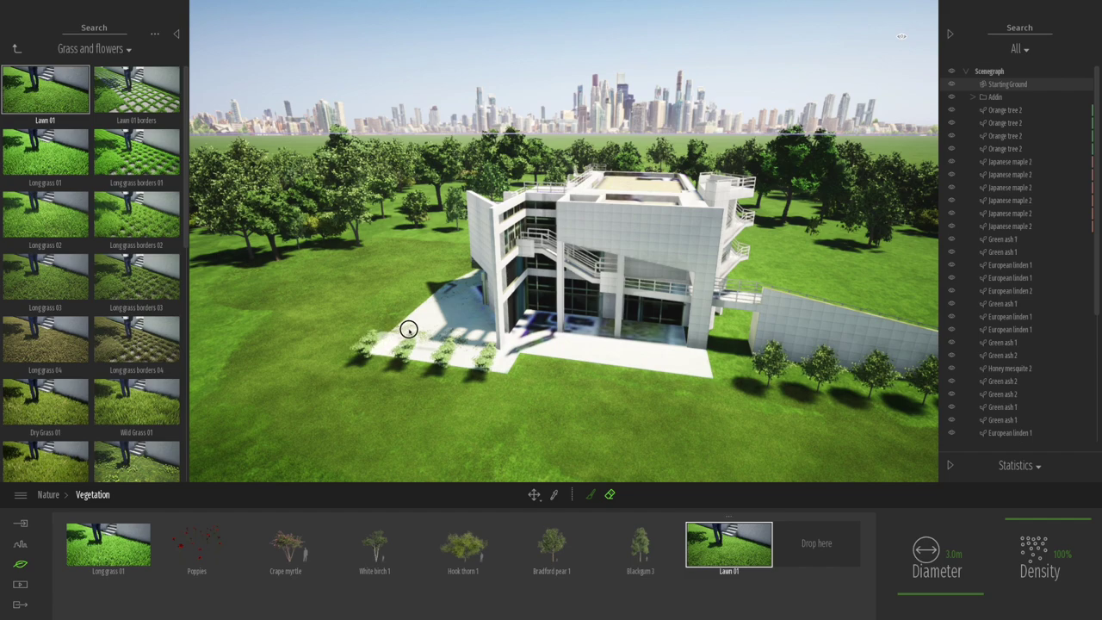
{"action": "left_click_drag", "start_coordinate": [423, 319], "coordinate": [487, 273]}
{"action": "mouse_move", "coordinate": [451, 315]}
{"action": "left_mouse_down"}
{"action": "mouse_move", "coordinate": [417, 343]}
{"action": "mouse_move", "coordinate": [509, 349]}
{"action": "mouse_move", "coordinate": [486, 355]}
{"action": "left_mouse_up"}
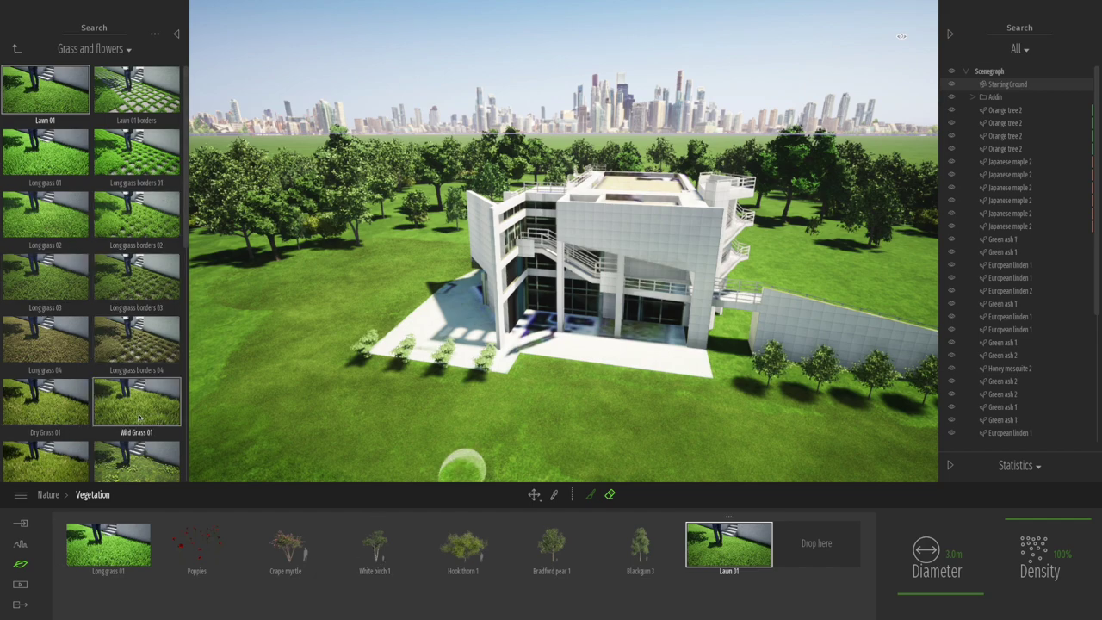
Step: Add Wild Grass 01 and TallGrass 04 from the Grass and flowers library to the vegetation paint palette
{"action": "left_click_drag", "start_coordinate": [136, 412], "coordinate": [817, 558]}
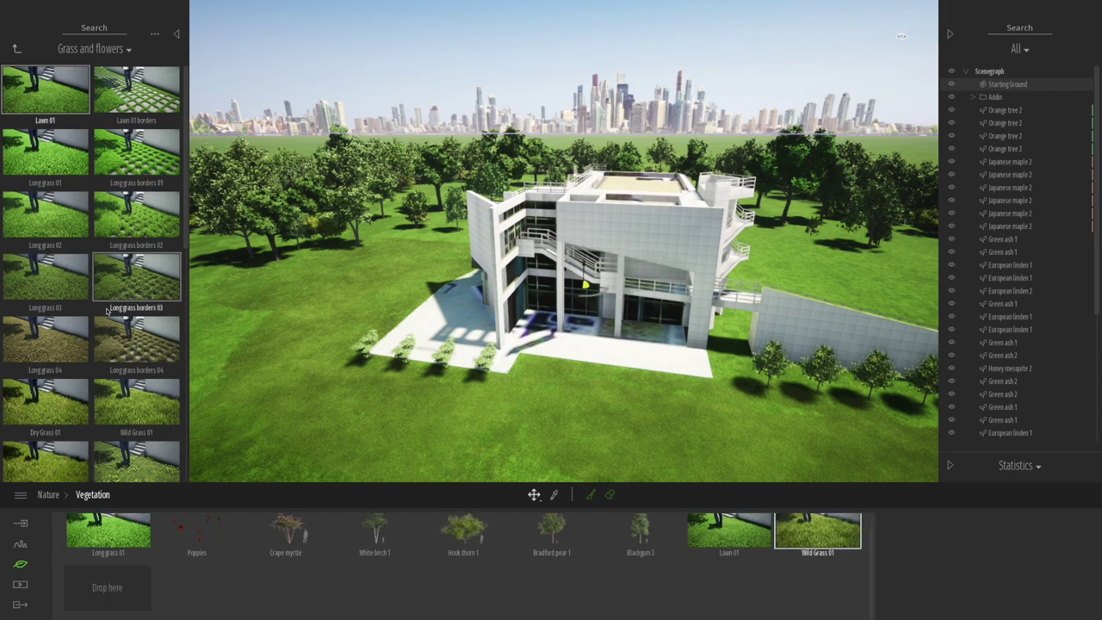
{"action": "scroll", "coordinate": [107, 318], "scroll_direction": "down", "scroll_amount": 5}
{"action": "scroll", "coordinate": [107, 317], "scroll_direction": "down", "scroll_amount": 2}
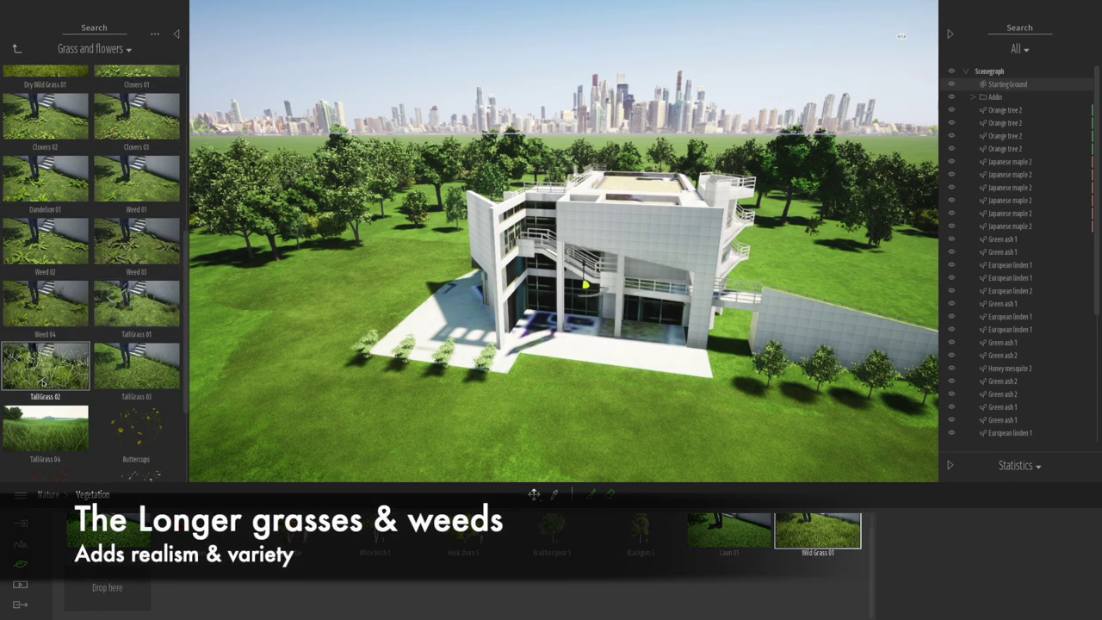
{"action": "left_click_drag", "start_coordinate": [511, 522], "coordinate": [125, 591]}
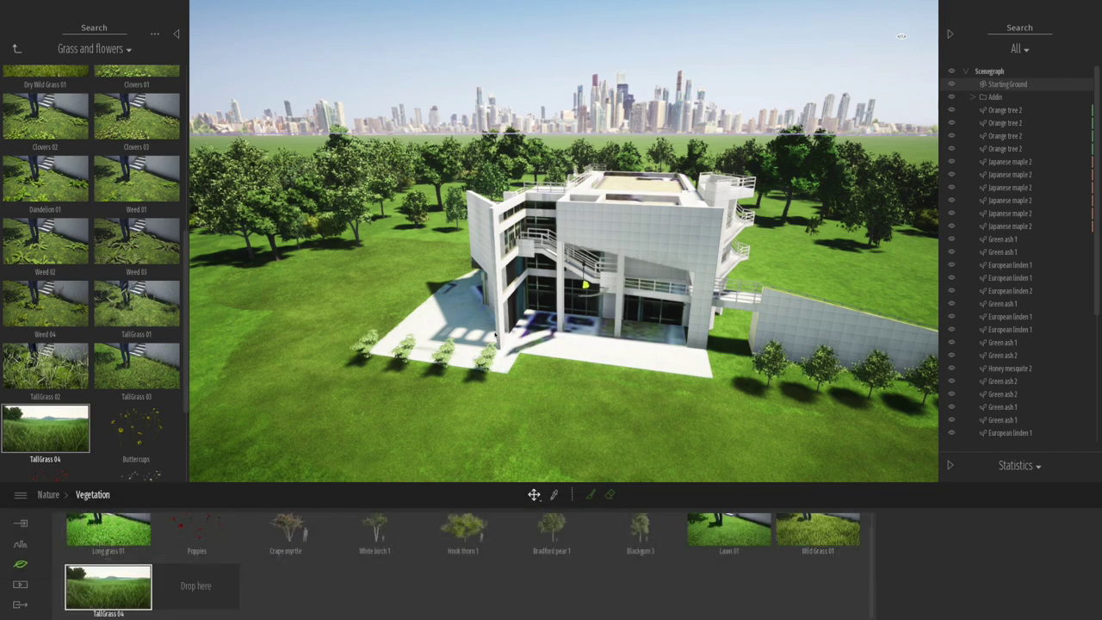
Step: Paint Wild Grass 01 across the foreground of the front lawn with a 10 m brush at 89% density
{"action": "middle_click_drag", "start_coordinate": [492, 332], "coordinate": [514, 324]}
{"action": "right_click_drag", "start_coordinate": [514, 325], "coordinate": [488, 302]}
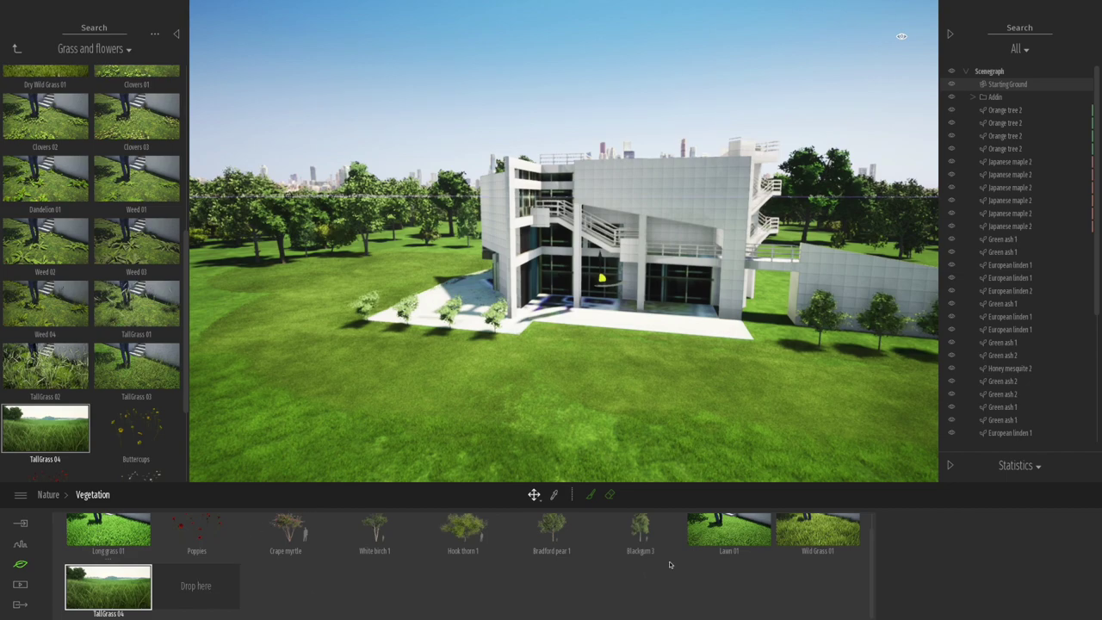
{"action": "left_click", "coordinate": [792, 534]}
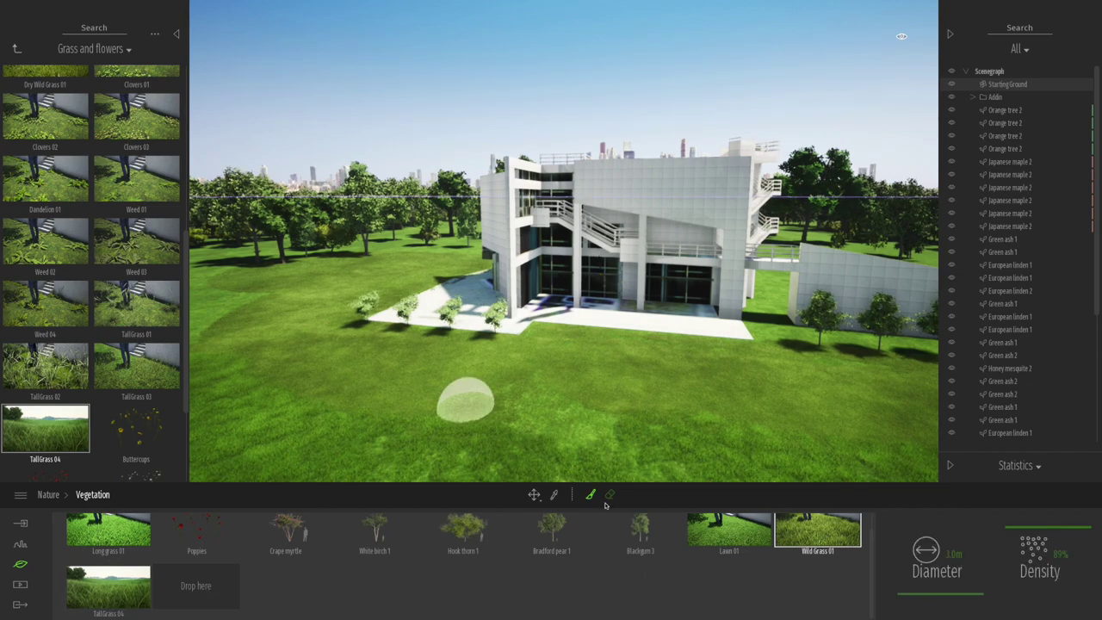
{"action": "mouse_move", "coordinate": [1033, 532]}
{"action": "left_mouse_down"}
{"action": "mouse_move", "coordinate": [1032, 504]}
{"action": "mouse_move", "coordinate": [1024, 528]}
{"action": "left_mouse_up"}
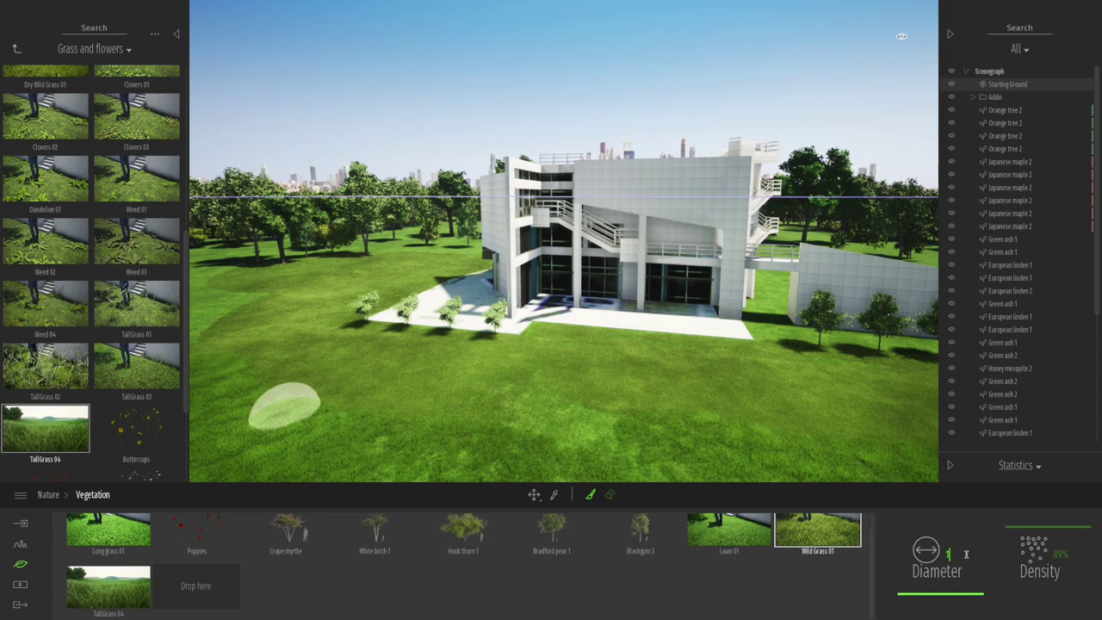
{"action": "key", "text": "Return"}
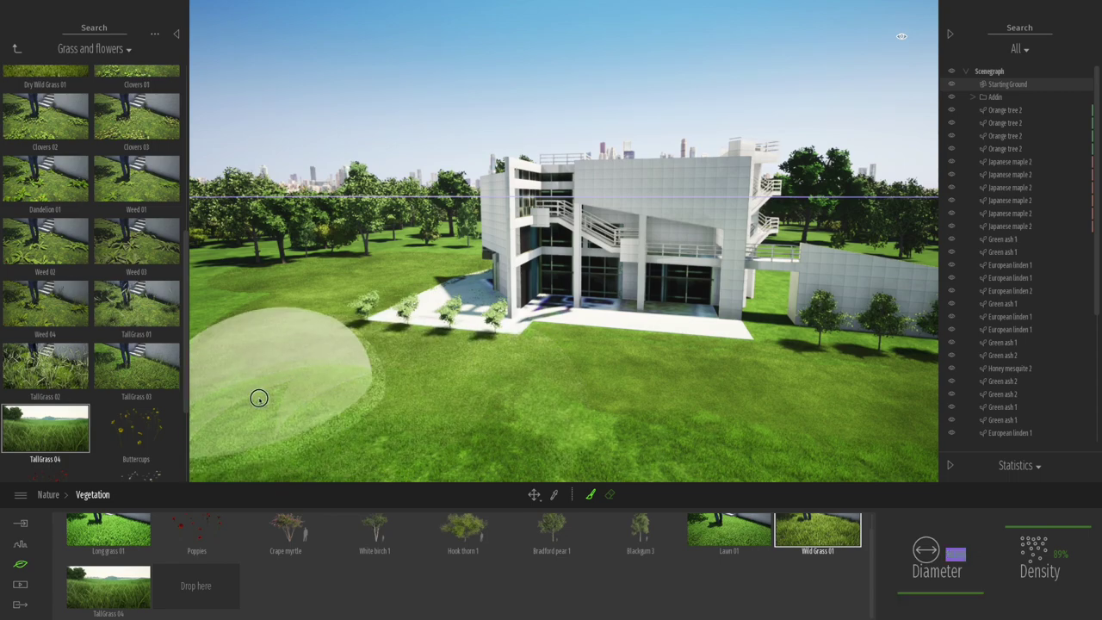
{"action": "mouse_move", "coordinate": [280, 406]}
{"action": "left_mouse_down"}
{"action": "mouse_move", "coordinate": [296, 394]}
{"action": "mouse_move", "coordinate": [387, 448]}
{"action": "mouse_move", "coordinate": [570, 478]}
{"action": "left_mouse_up"}
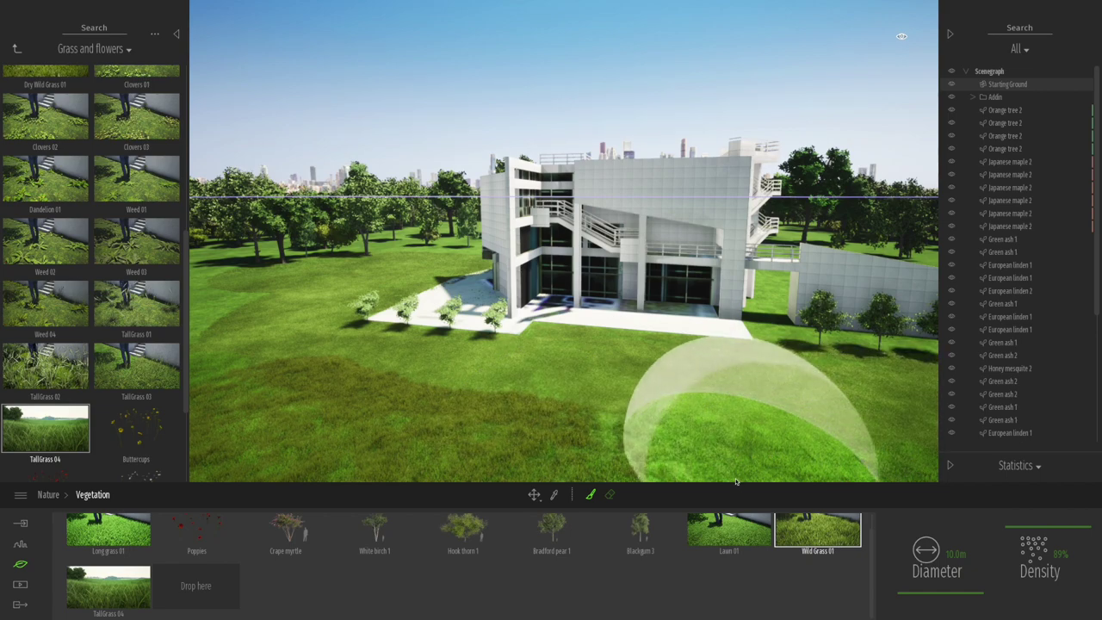
Step: Save the project as a Twinmotion file in the Documents folder
{"action": "key", "text": "super+s"}
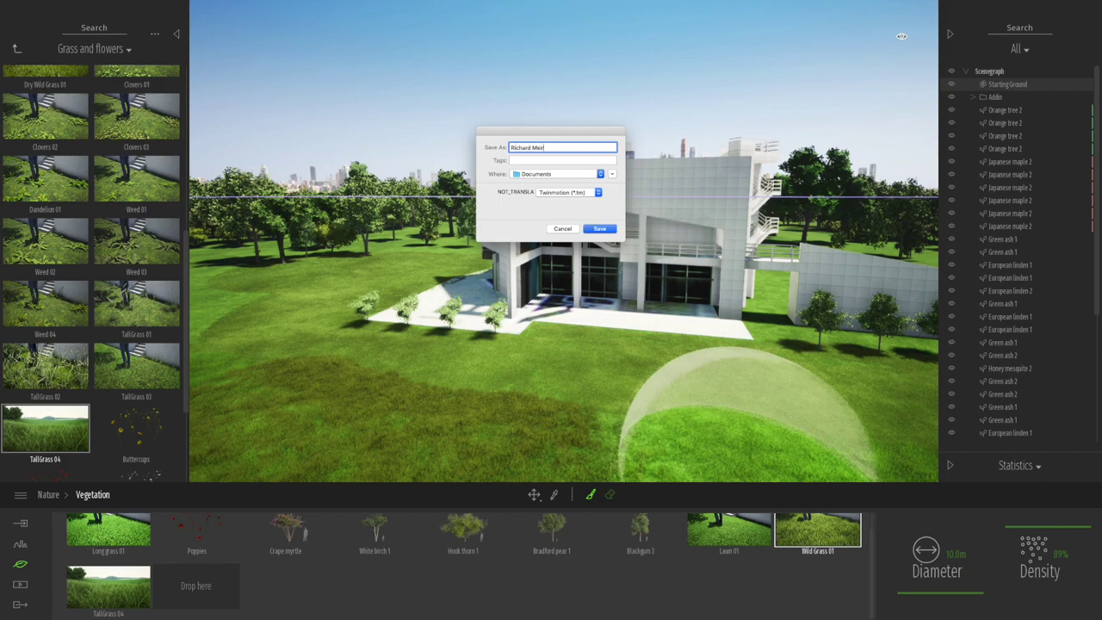
{"action": "key", "text": "Return"}
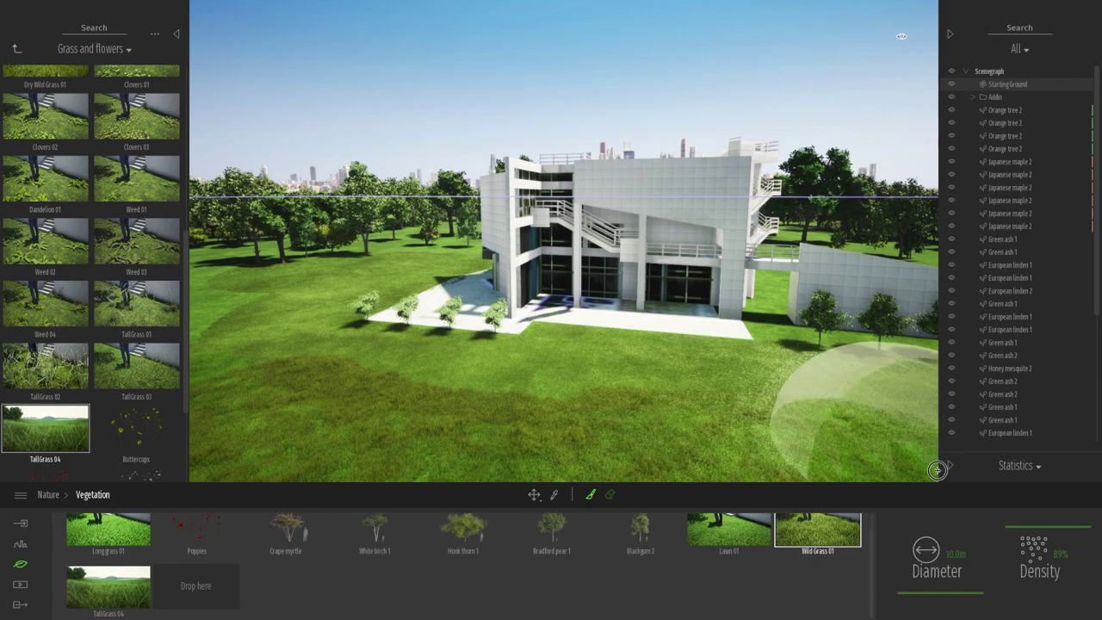
Step: Paint TallGrass 04 along the nearest strip of the front lawn with a 5 m brush at 89% density
{"action": "left_click", "coordinate": [120, 597]}
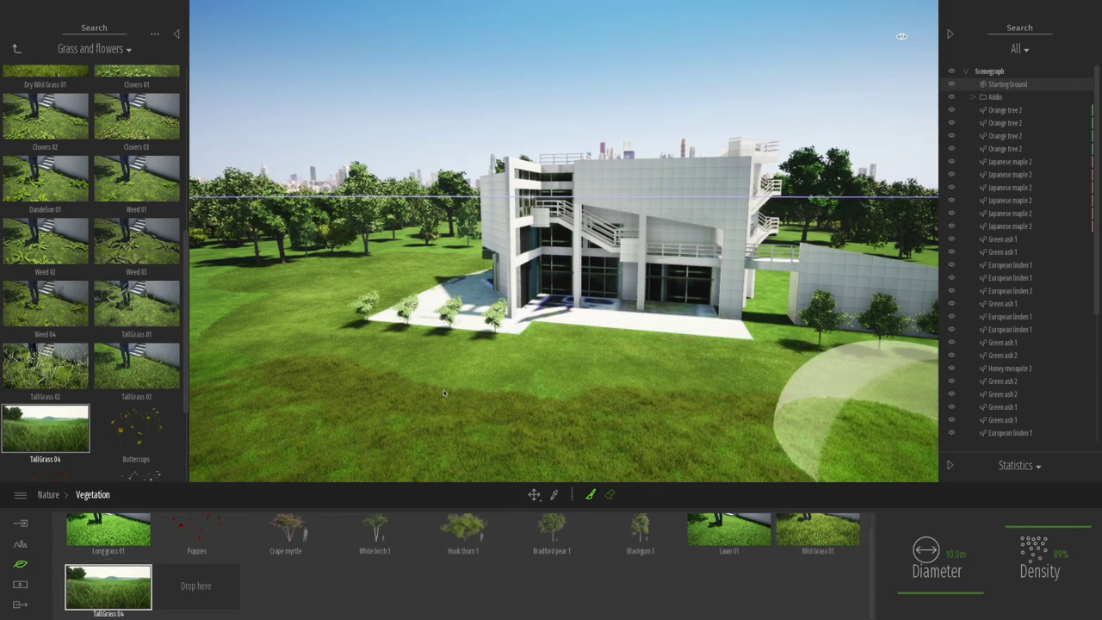
{"action": "middle_click_drag", "start_coordinate": [525, 349], "coordinate": [522, 314]}
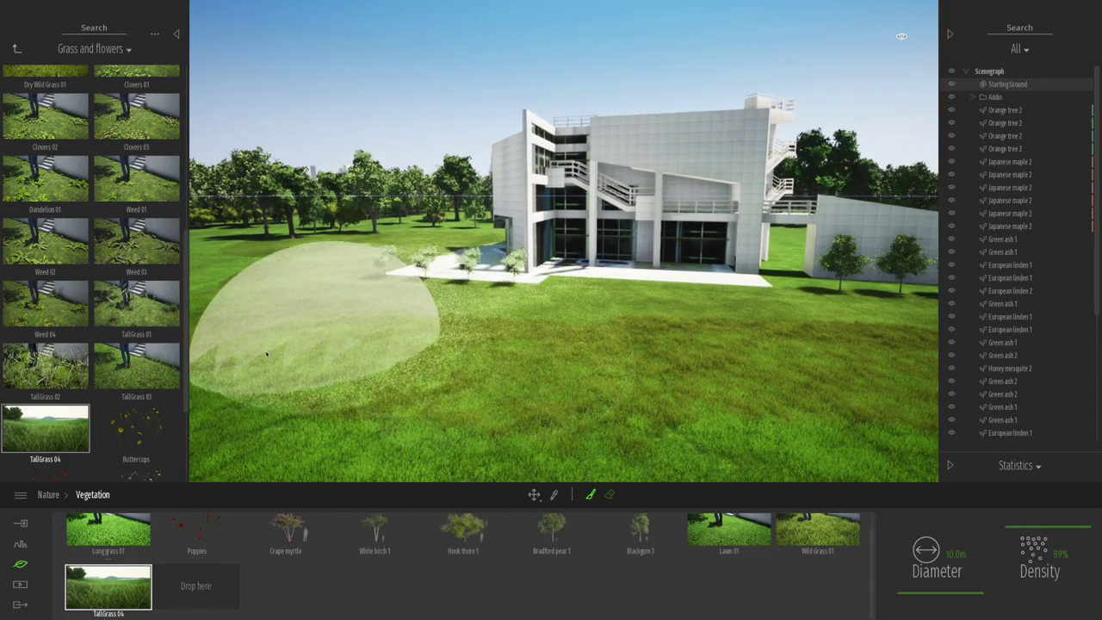
{"action": "left_click", "coordinate": [977, 573]}
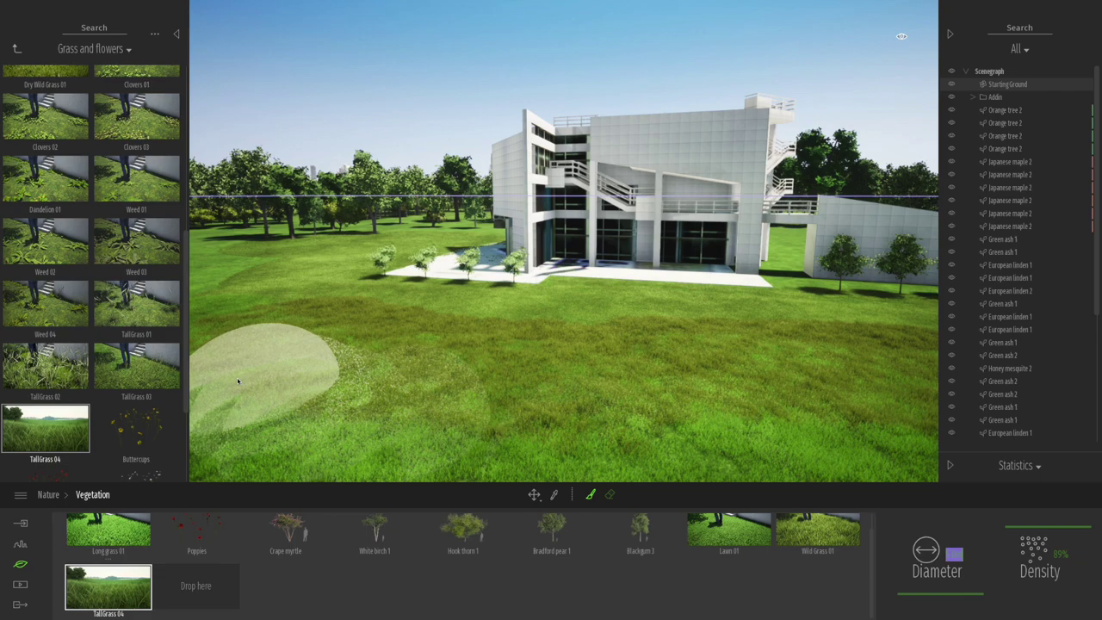
{"action": "mouse_move", "coordinate": [323, 414]}
{"action": "left_mouse_down"}
{"action": "mouse_move", "coordinate": [392, 446]}
{"action": "mouse_move", "coordinate": [447, 455]}
{"action": "mouse_move", "coordinate": [575, 442]}
{"action": "mouse_move", "coordinate": [1009, 442]}
{"action": "left_mouse_up"}
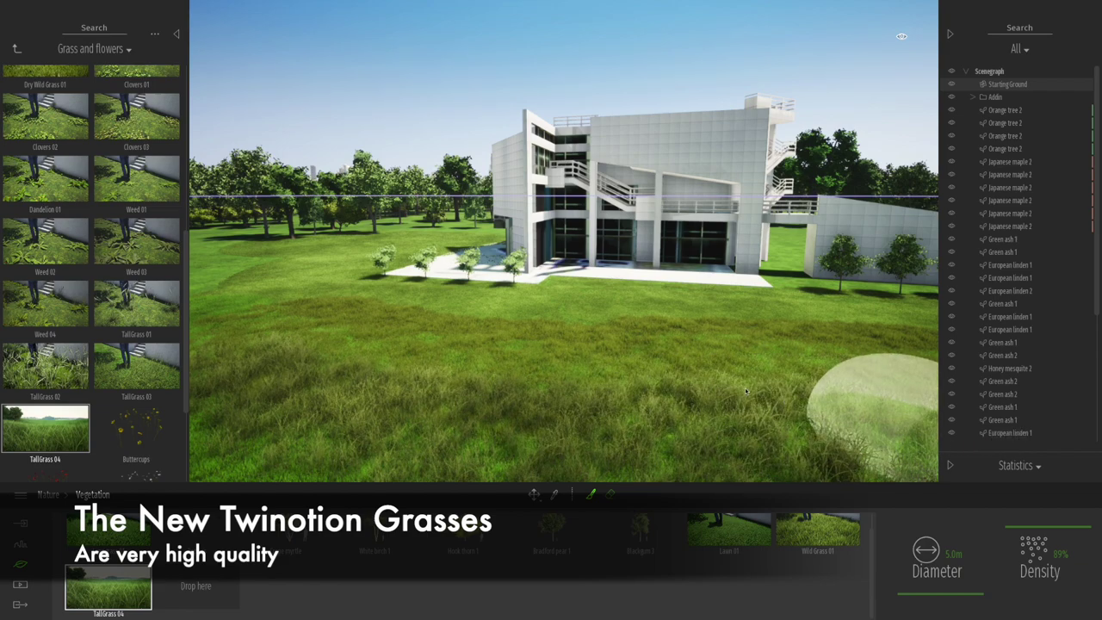
Step: Place seven individual Buttercups clumps through the tall grass and wild grass in front of the building
{"action": "mouse_move", "coordinate": [701, 393]}
{"action": "right_mouse_down"}
{"action": "mouse_move", "coordinate": [713, 379]}
{"action": "mouse_move", "coordinate": [692, 405]}
{"action": "right_mouse_up"}
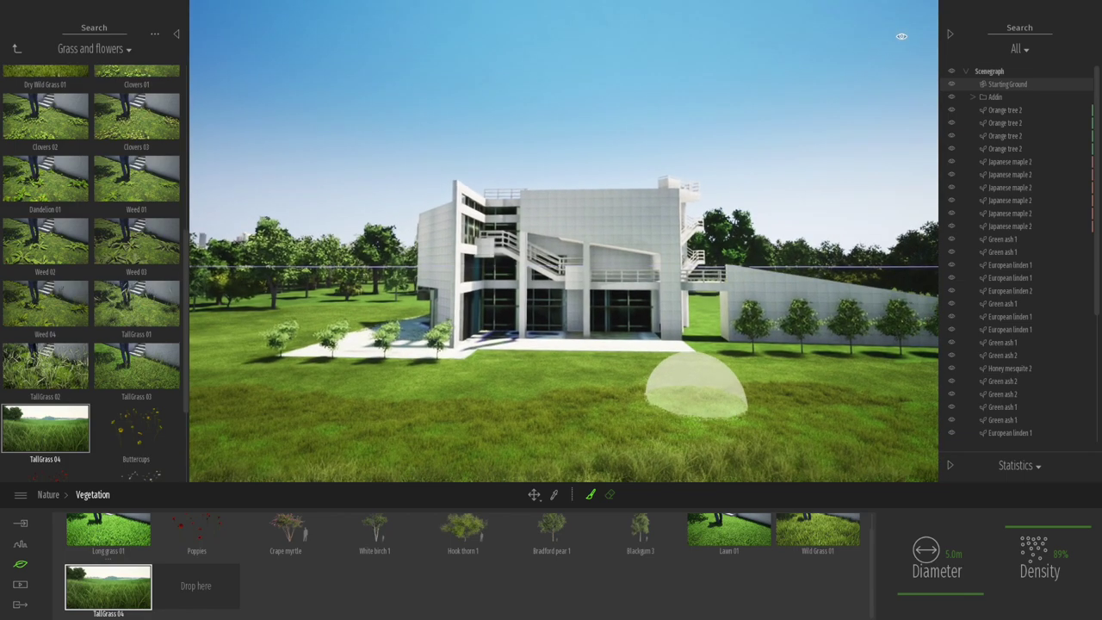
{"action": "key", "text": "q"}
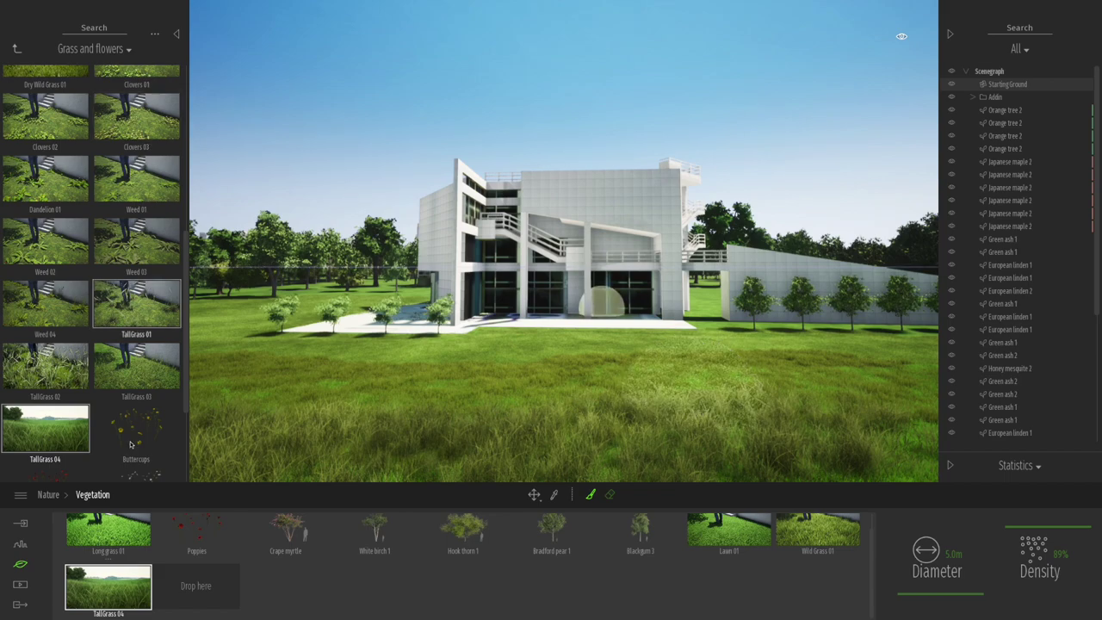
{"action": "left_click_drag", "start_coordinate": [133, 433], "coordinate": [332, 469]}
{"action": "left_click", "coordinate": [330, 466]}
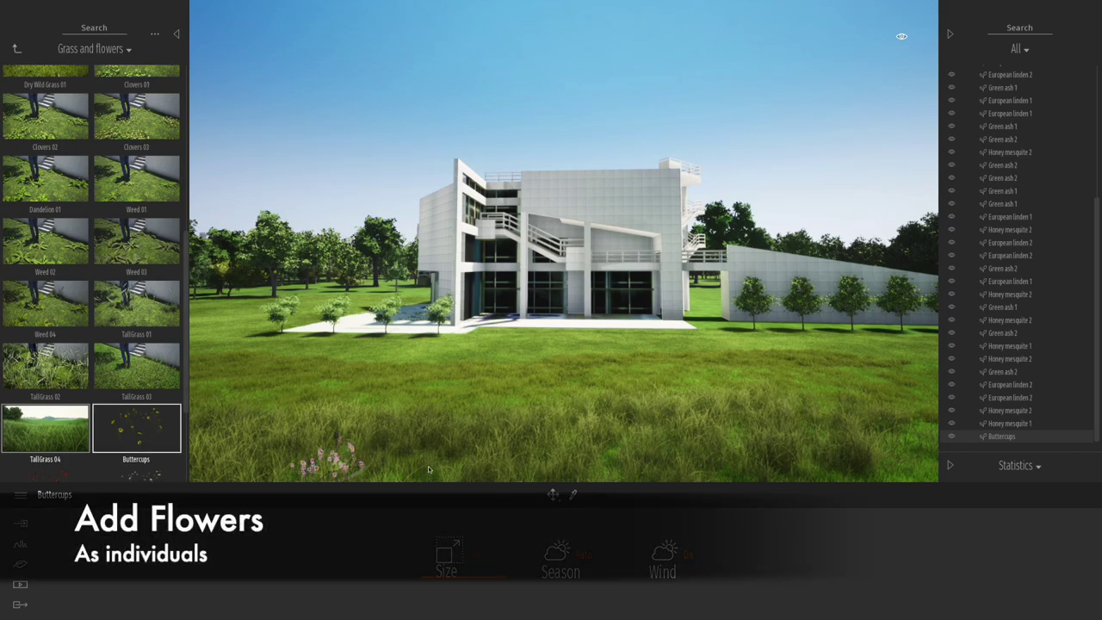
{"action": "left_click", "coordinate": [639, 472]}
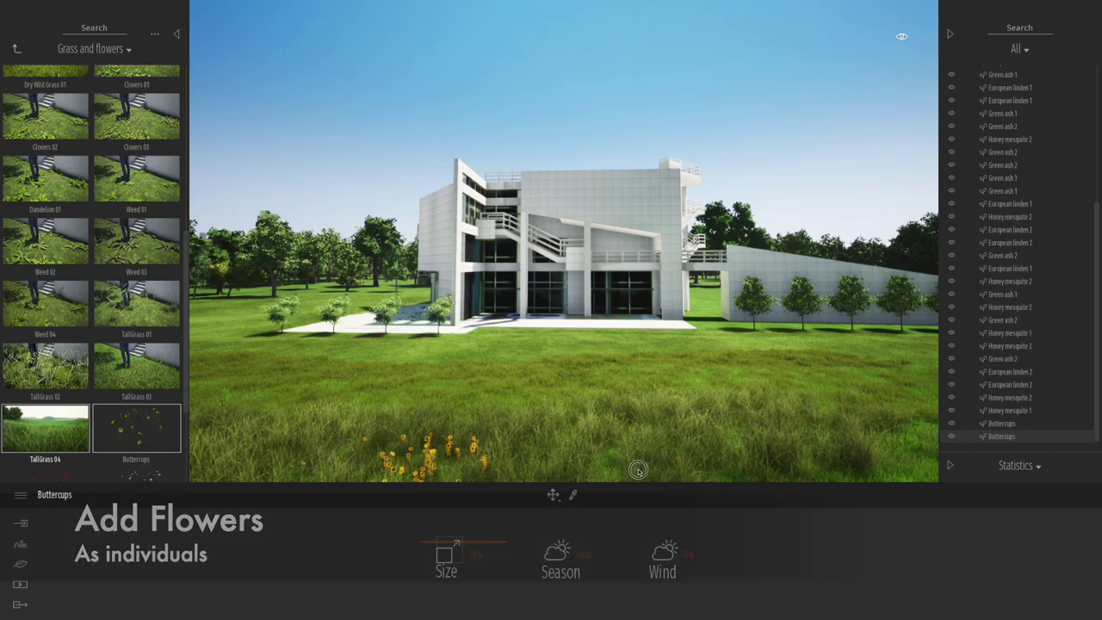
{"action": "left_click", "coordinate": [892, 465]}
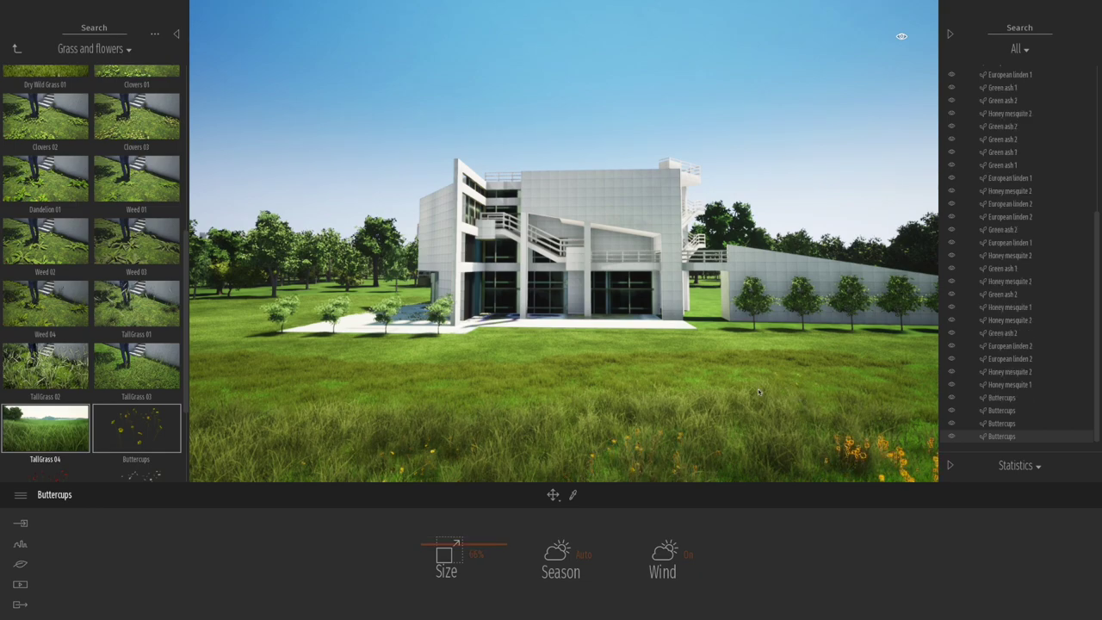
{"action": "left_click", "coordinate": [690, 394]}
{"action": "left_click", "coordinate": [512, 385]}
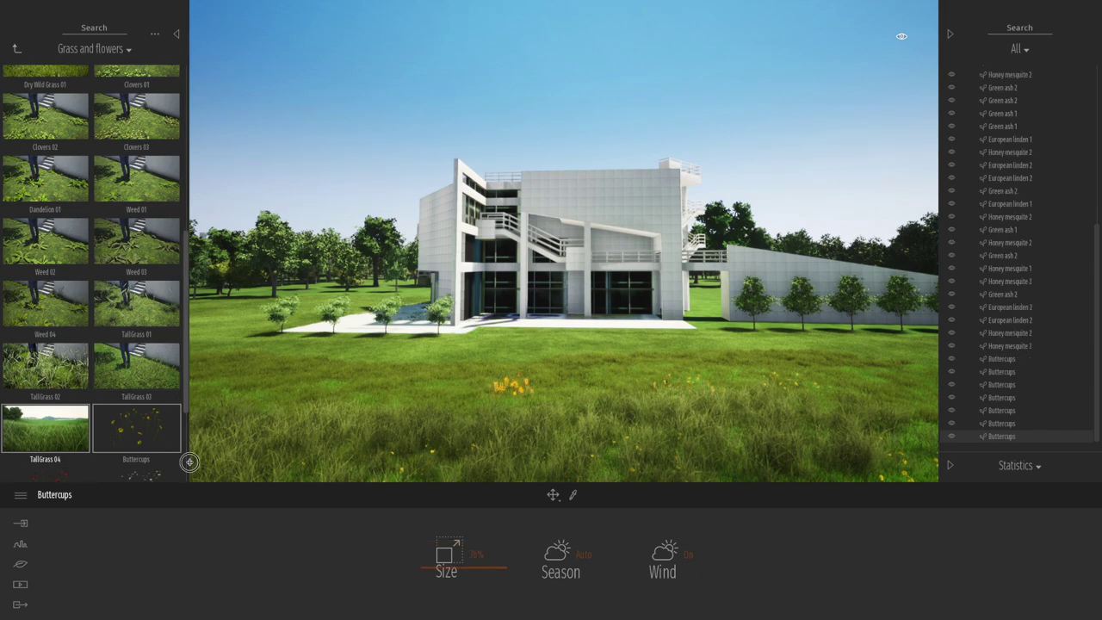
Step: Place two individual Daisies clumps at the left side of the front lawn, just beyond the tall grass
{"action": "scroll", "coordinate": [184, 473], "scroll_direction": "down", "scroll_amount": 3}
{"action": "scroll", "coordinate": [185, 473], "scroll_direction": "up", "scroll_amount": 3}
{"action": "left_click", "coordinate": [55, 306]}
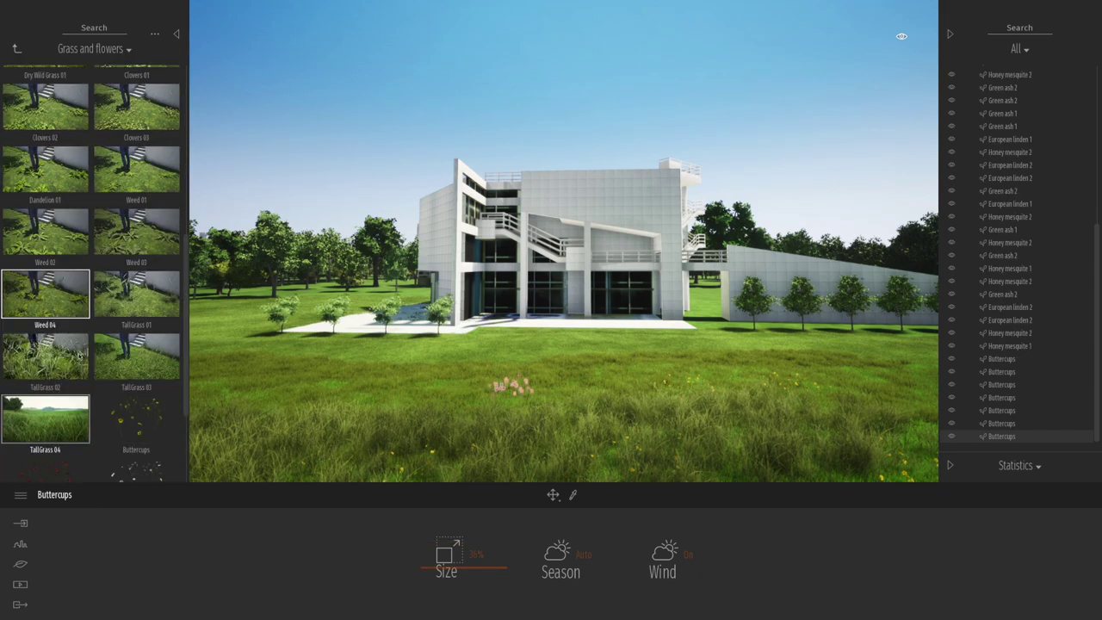
{"action": "scroll", "coordinate": [80, 359], "scroll_direction": "down", "scroll_amount": 3}
{"action": "left_click", "coordinate": [131, 329], "text": "shift"}
{"action": "left_click", "coordinate": [138, 372], "text": "shift"}
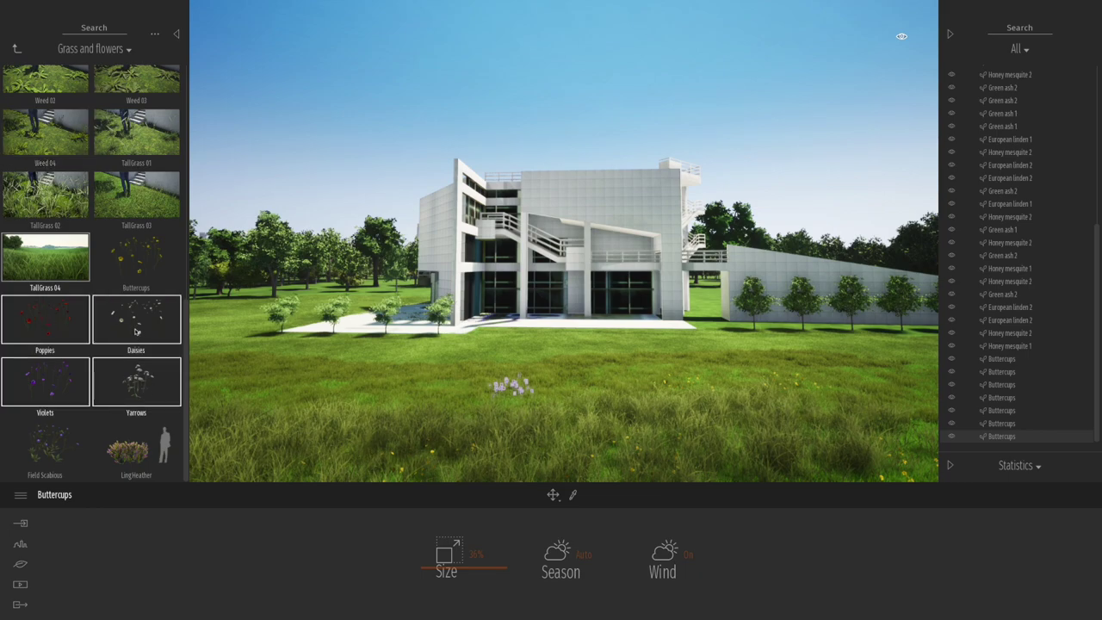
{"action": "left_click", "coordinate": [145, 265], "text": "shift"}
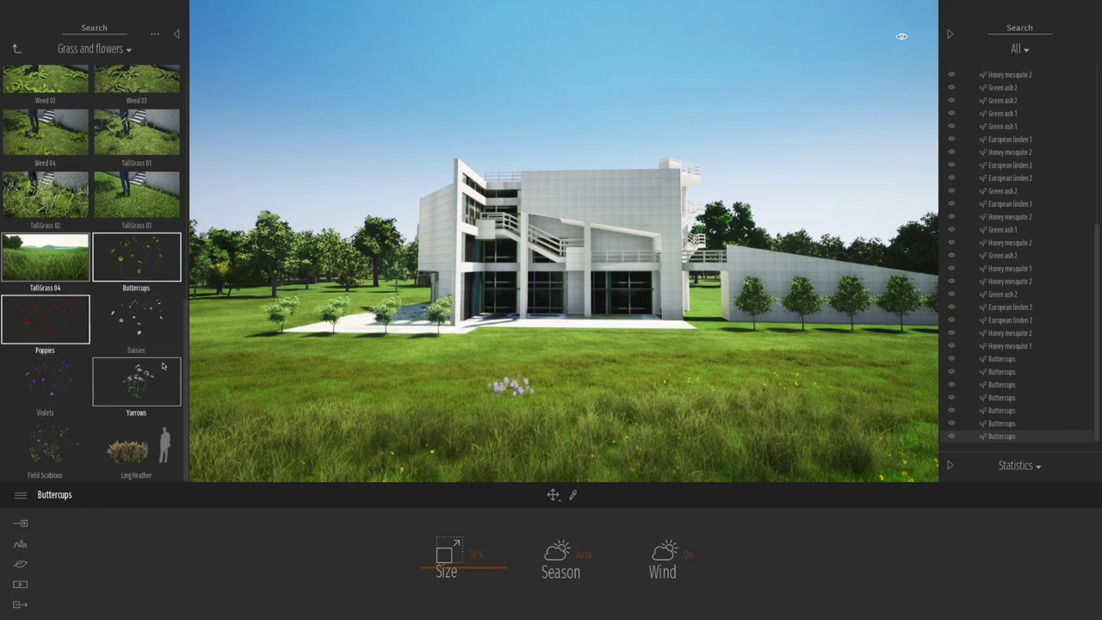
{"action": "left_click", "coordinate": [149, 332], "text": "shift"}
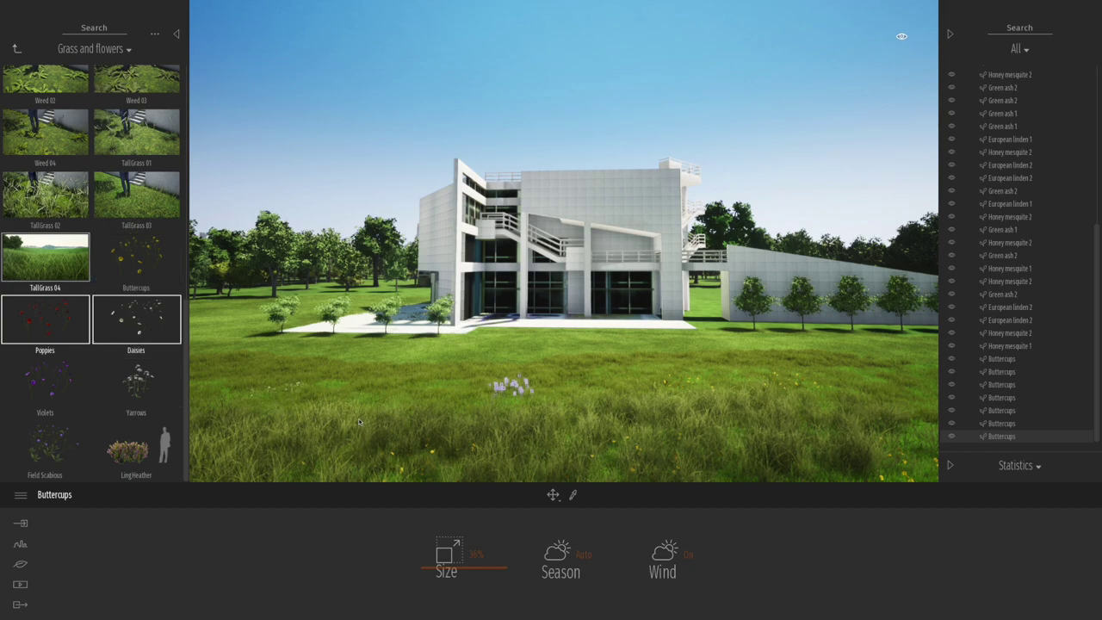
{"action": "left_click", "coordinate": [294, 389]}
{"action": "left_click", "coordinate": [265, 387]}
Step: Place two Poppies clumps left of the lawn's centre and three Daisies clumps right of centre along the tall grass
{"action": "left_click", "coordinate": [384, 398]}
{"action": "left_click", "coordinate": [428, 403]}
{"action": "left_click", "coordinate": [606, 398]}
{"action": "left_click", "coordinate": [625, 405]}
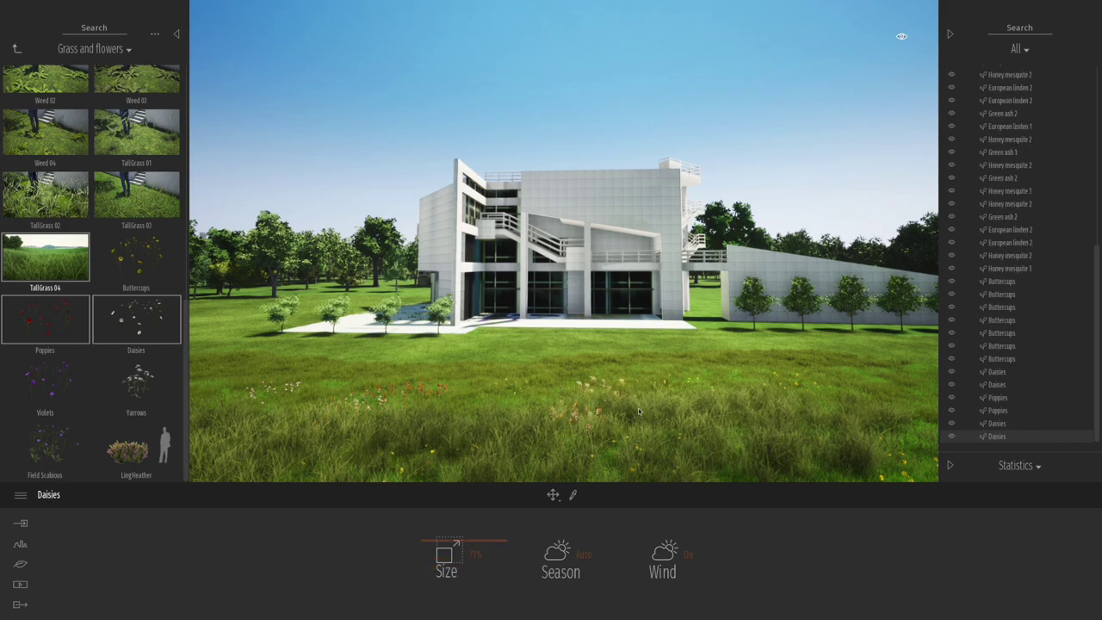
{"action": "left_click", "coordinate": [637, 420]}
Step: Scatter two Violets, two Poppies and one Daisies clump across the front lawn, and place a single TallGrass 03 in front of the building
{"action": "left_click", "coordinate": [58, 382]}
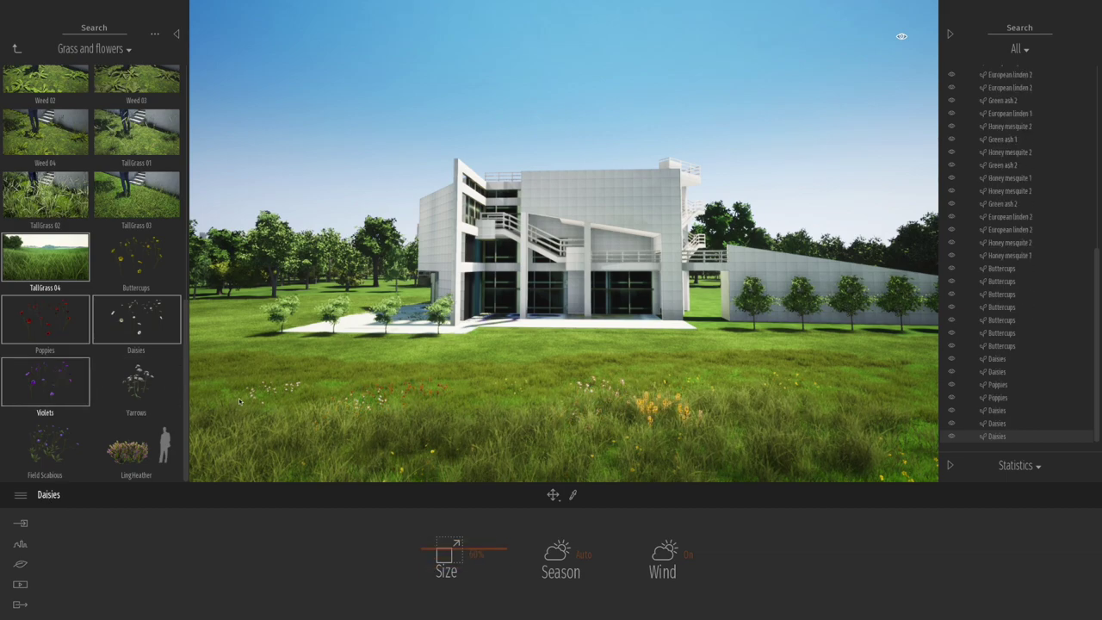
{"action": "left_click", "coordinate": [267, 441]}
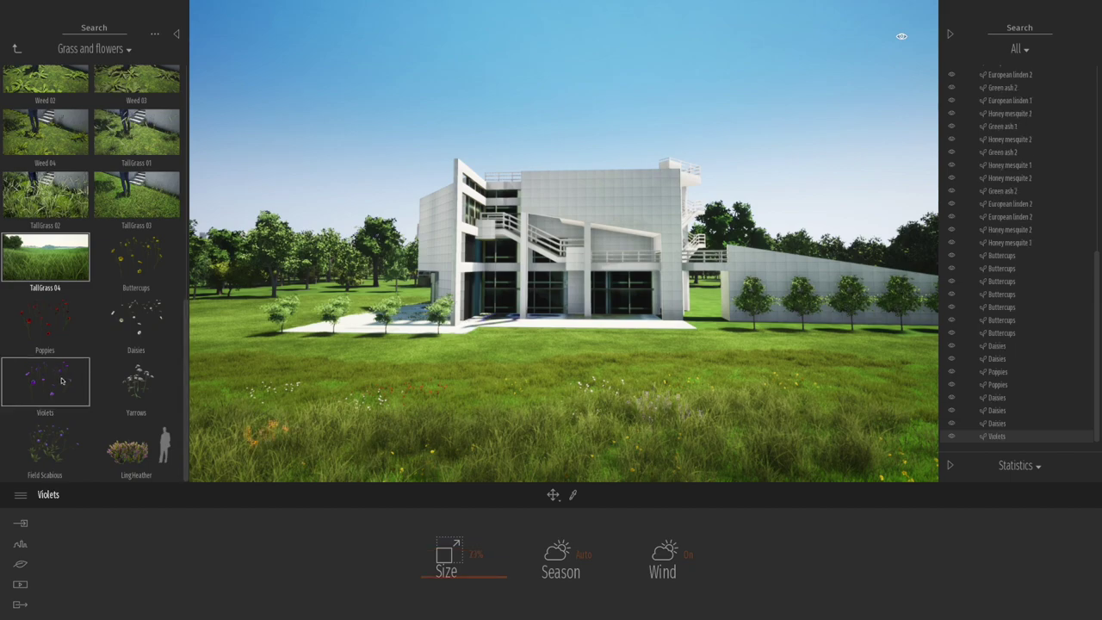
{"action": "left_click", "coordinate": [255, 402]}
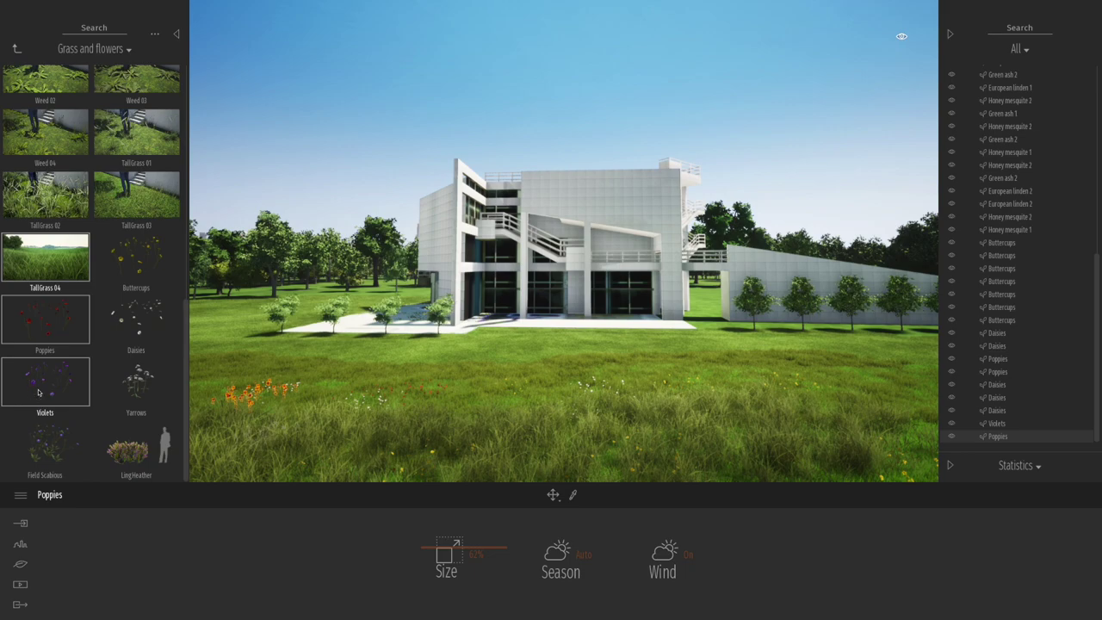
{"action": "left_click", "coordinate": [60, 336], "text": "shift"}
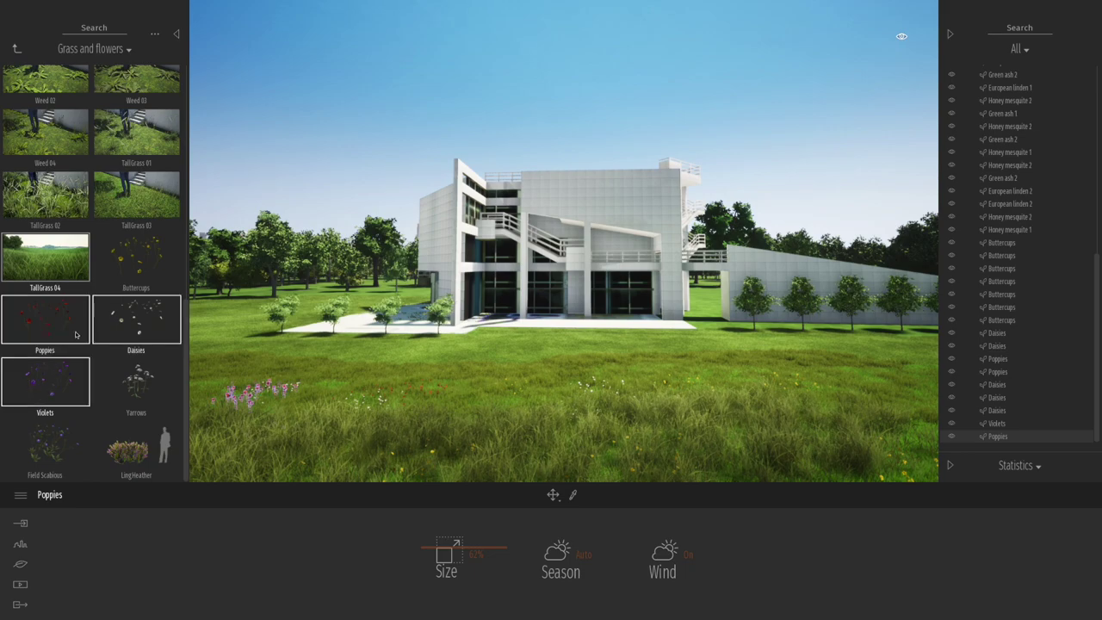
{"action": "left_click", "coordinate": [492, 404]}
{"action": "left_click", "coordinate": [579, 407]}
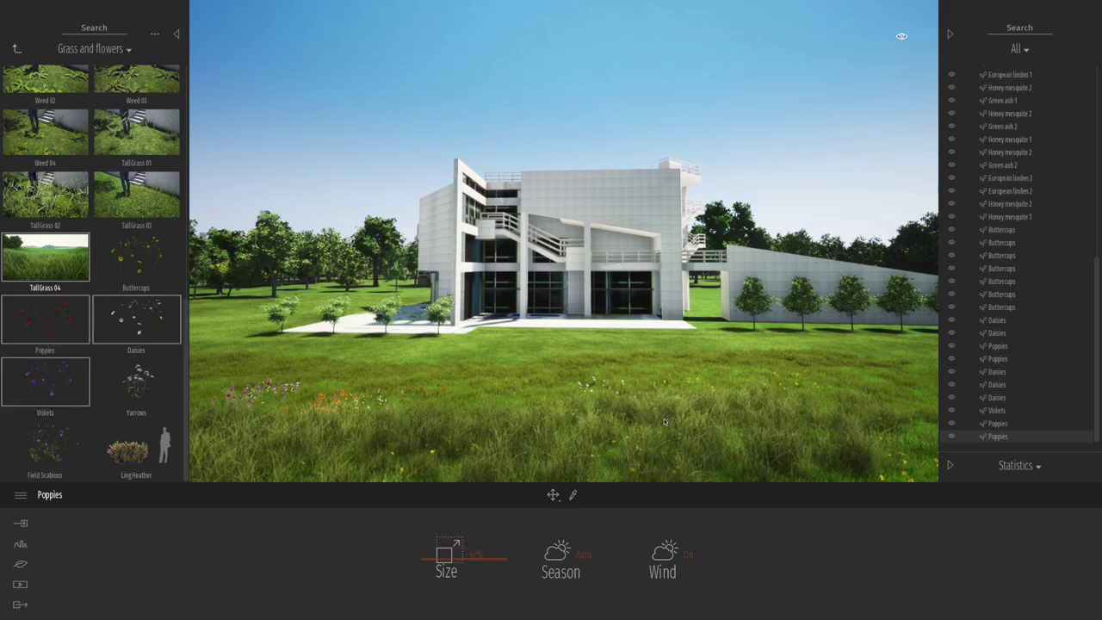
{"action": "left_click", "coordinate": [688, 425]}
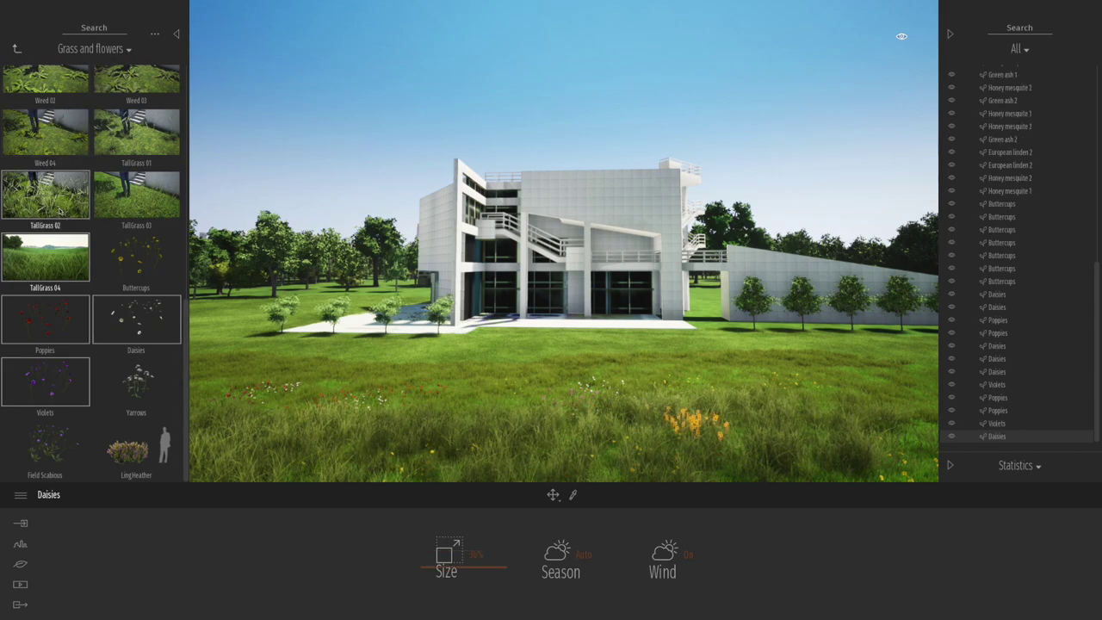
{"action": "left_click", "coordinate": [135, 208]}
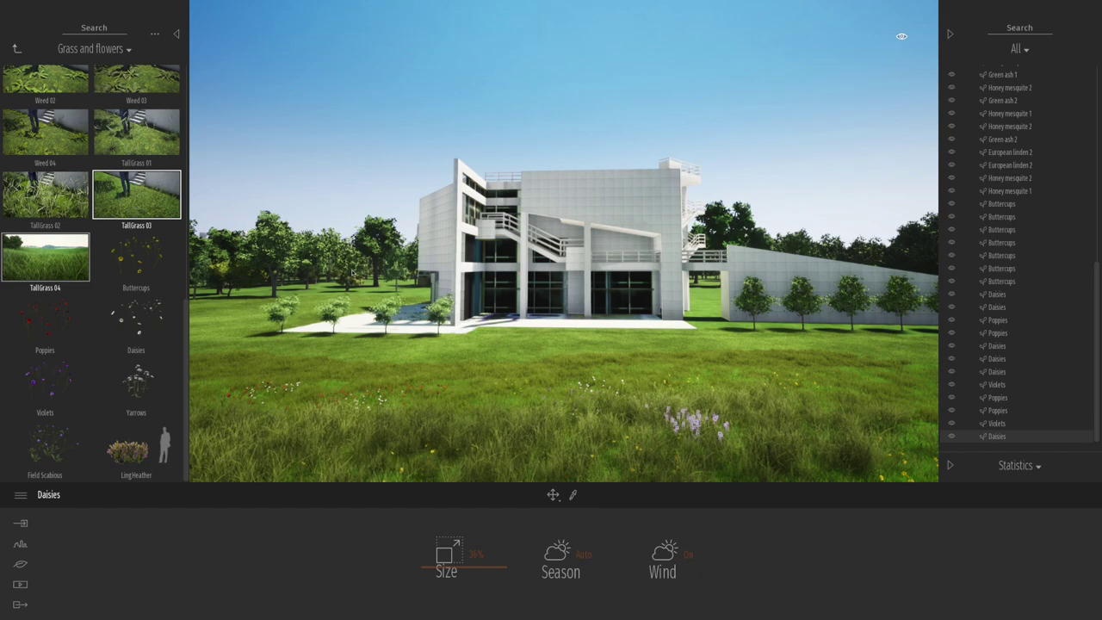
{"action": "left_click", "coordinate": [462, 352]}
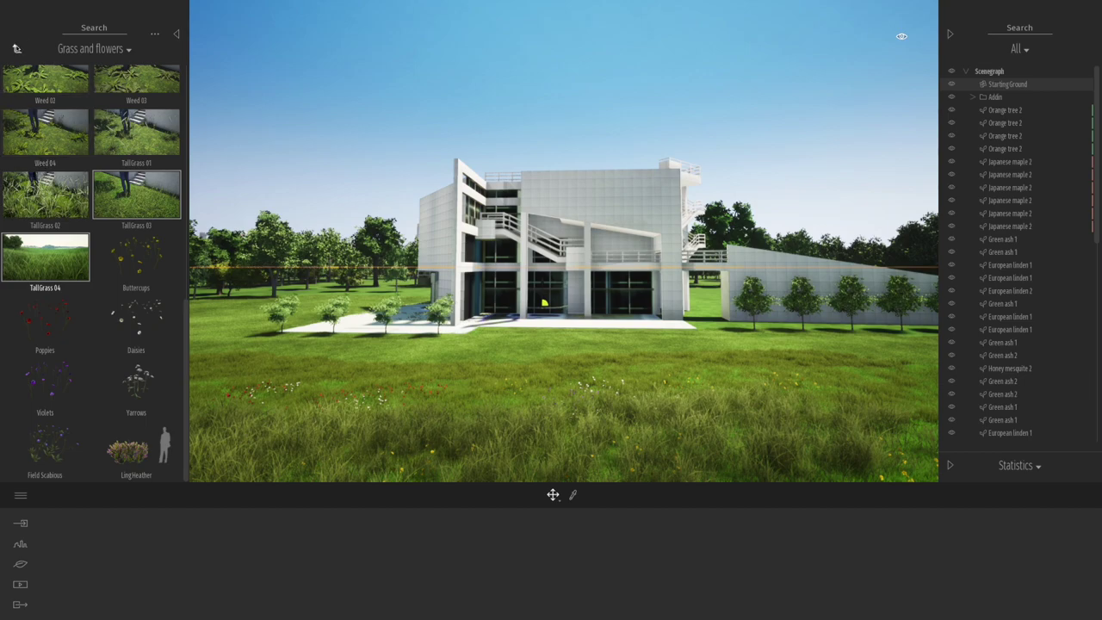
Step: Place Rock 3 from the Rocks library in the tall grass at the left foreground of the lawn
{"action": "left_click", "coordinate": [16, 49]}
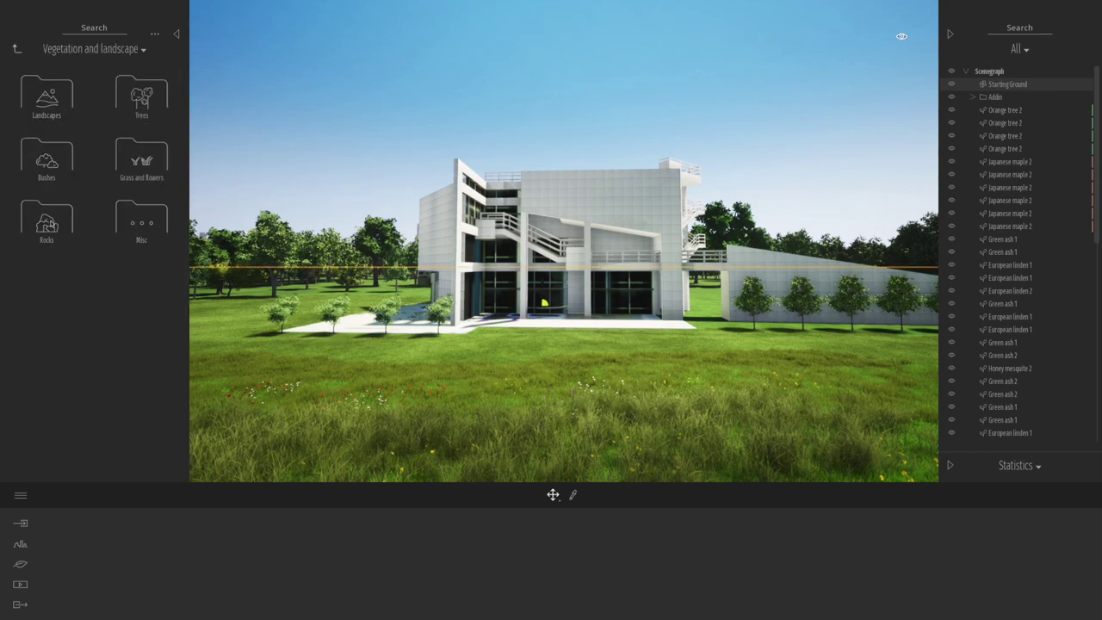
{"action": "left_click", "coordinate": [50, 226]}
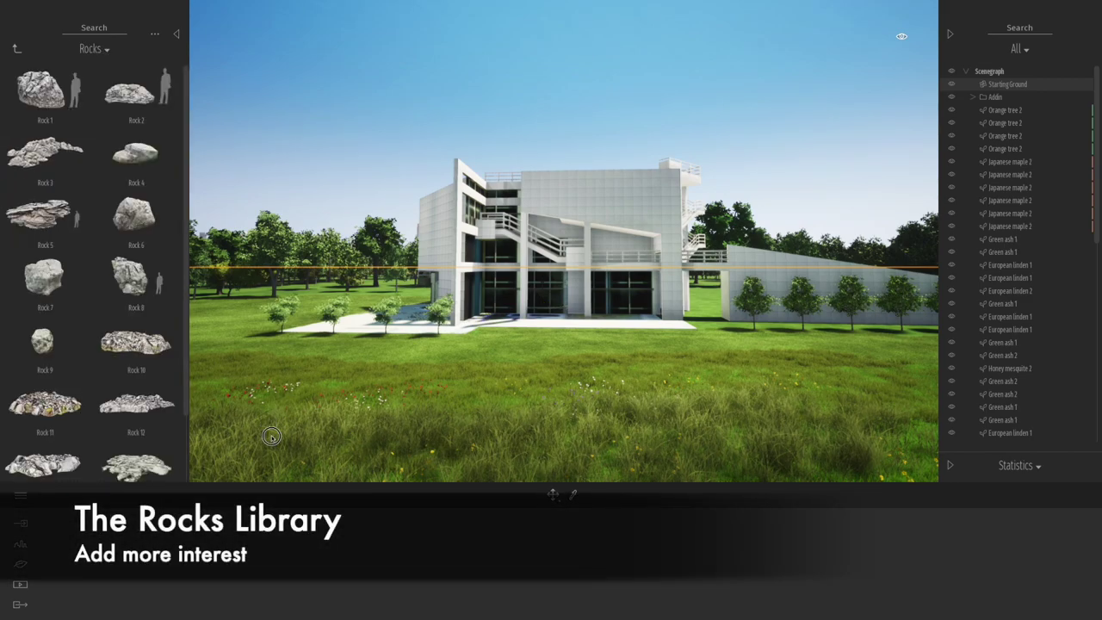
{"action": "left_click", "coordinate": [337, 468]}
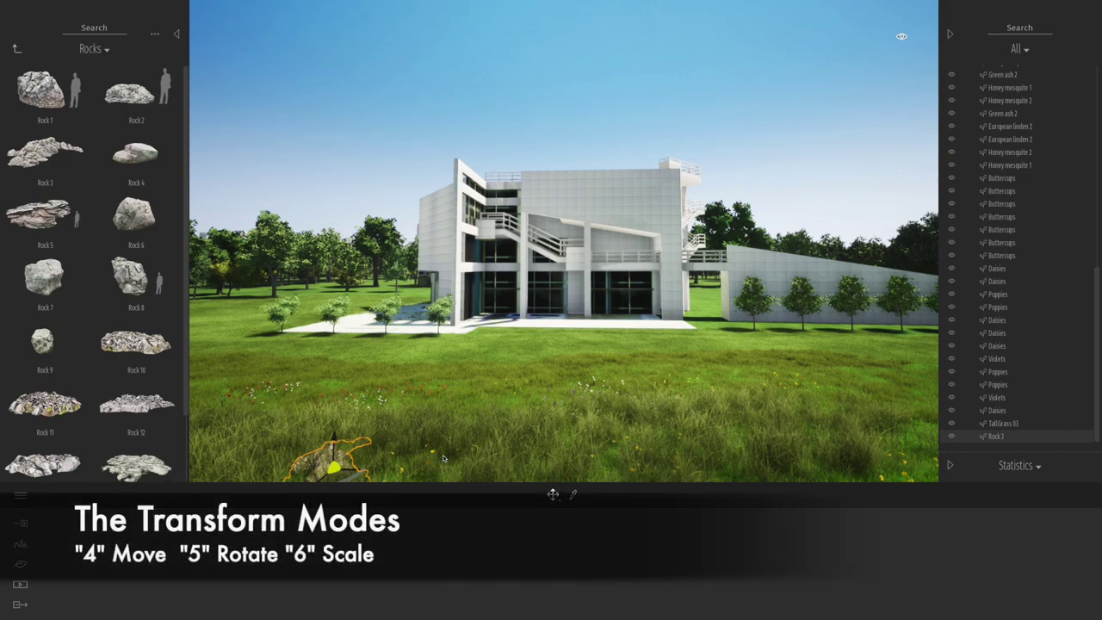
Step: Scale Rock 3 up uniformly to several times its size and raise it slightly out of the ground
{"action": "key", "text": "5"}
{"action": "key", "text": "6"}
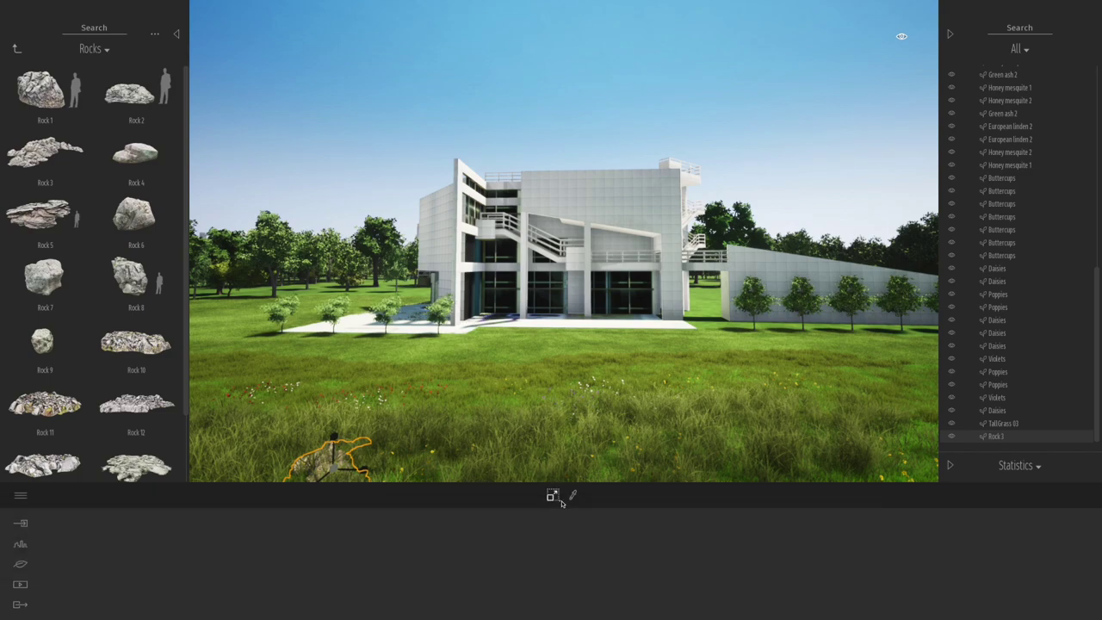
{"action": "left_click", "coordinate": [560, 502]}
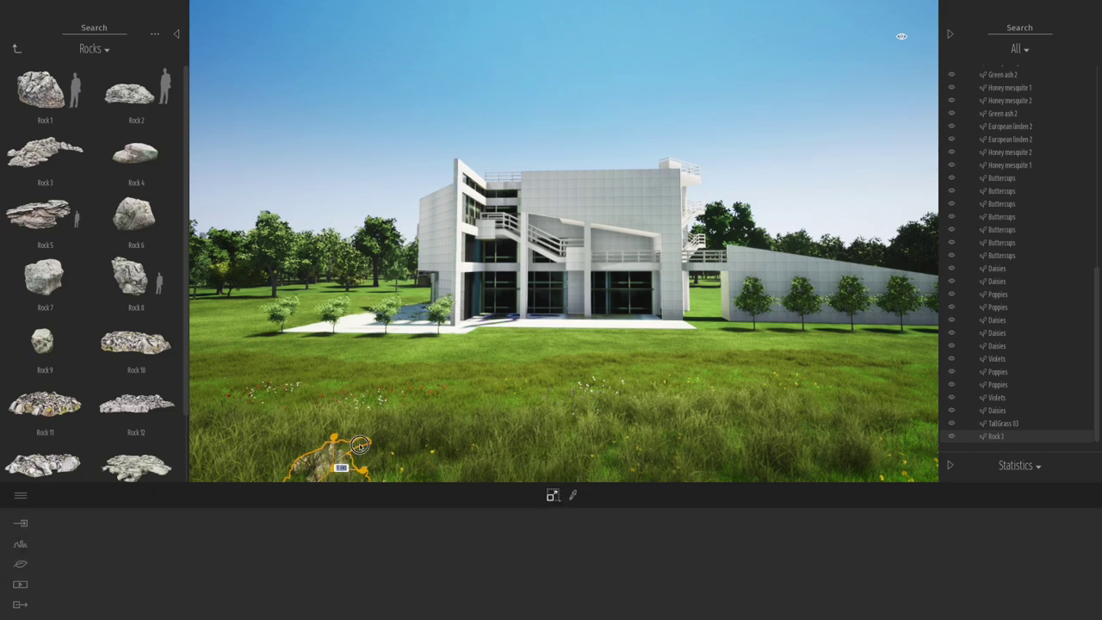
{"action": "left_click", "coordinate": [384, 402]}
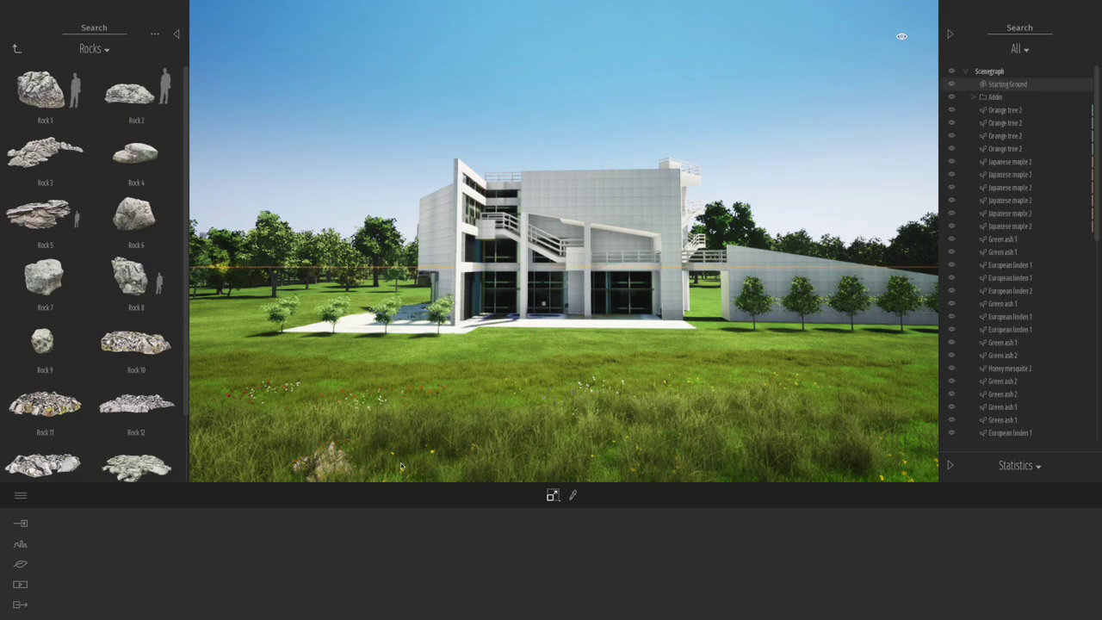
{"action": "left_click", "coordinate": [330, 465]}
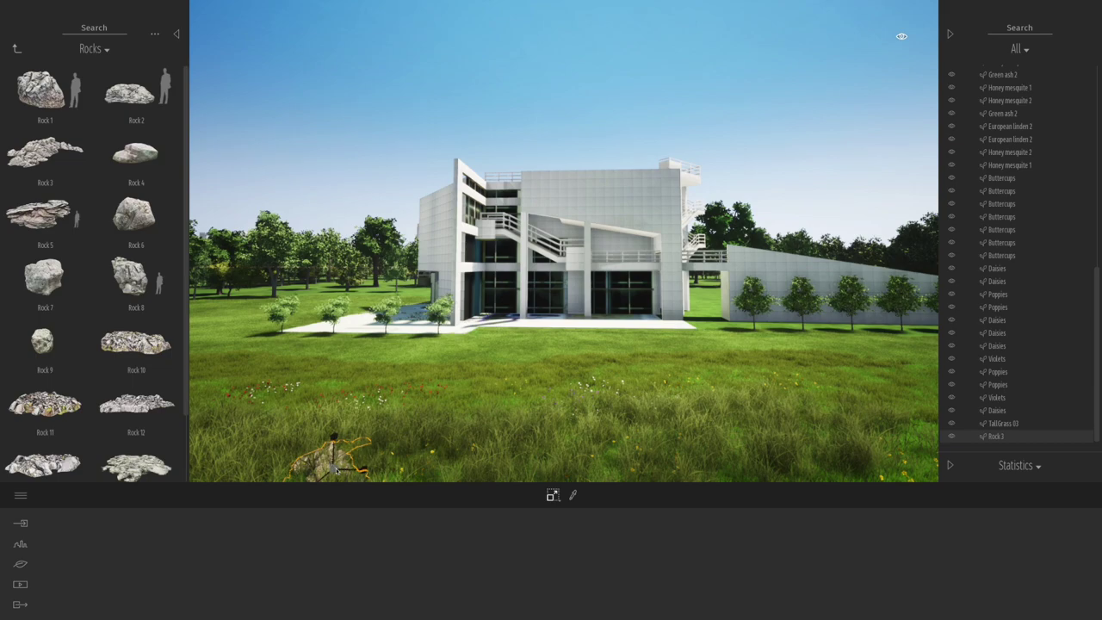
{"action": "left_click_drag", "start_coordinate": [361, 440], "coordinate": [425, 389]}
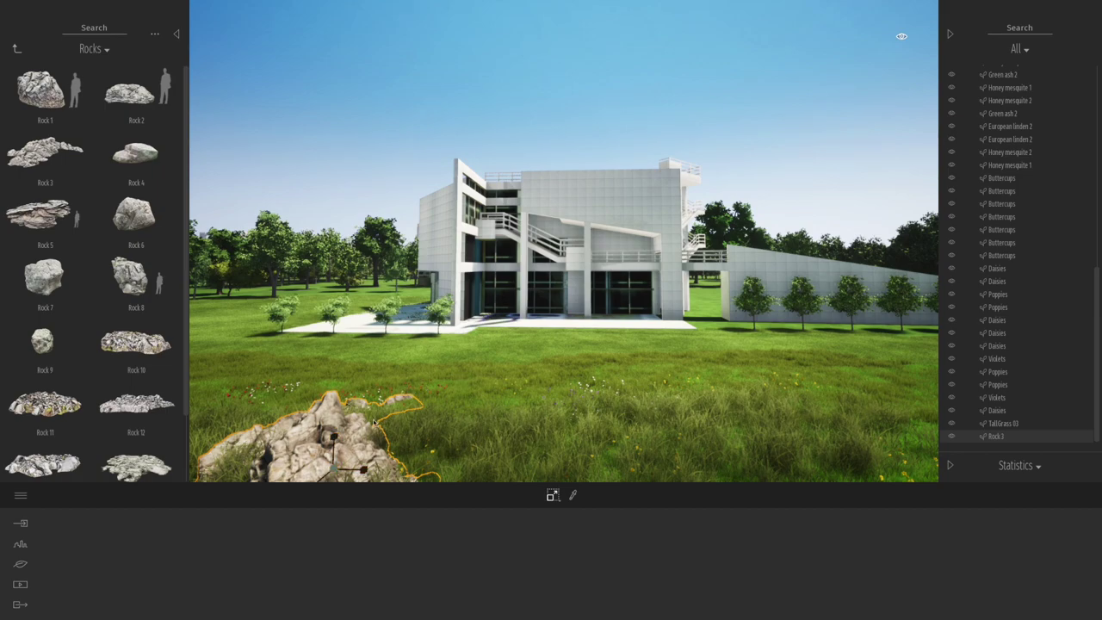
{"action": "key", "text": "space"}
{"action": "left_click_drag", "start_coordinate": [336, 438], "coordinate": [333, 424]}
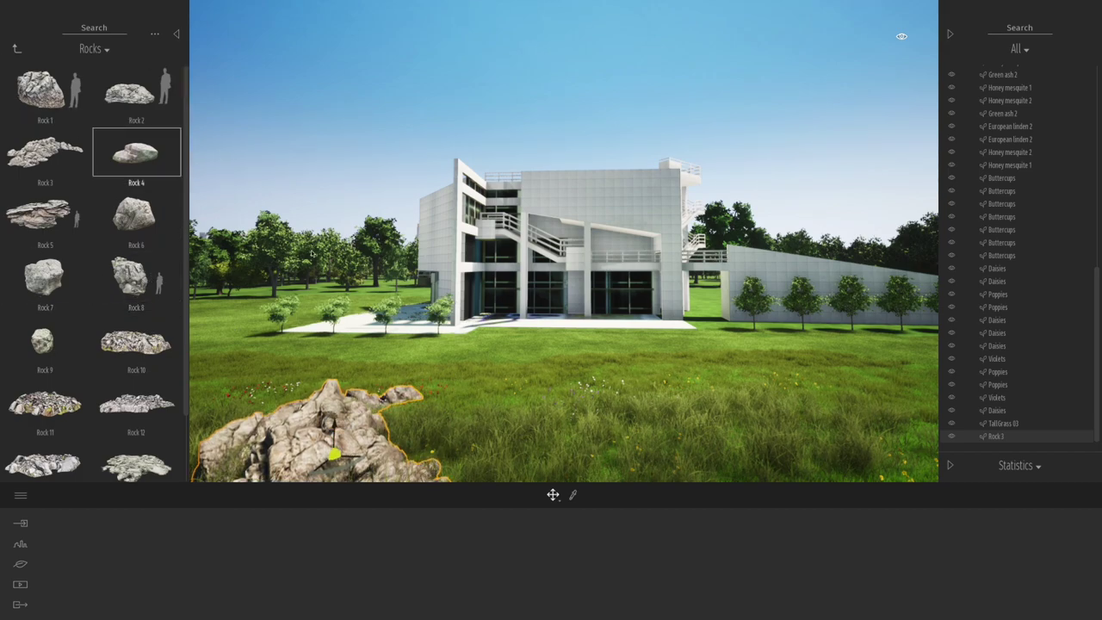
Step: Place Rock 2 in the tall grass at the right foreground of the lawn
{"action": "left_click_drag", "start_coordinate": [134, 96], "coordinate": [813, 407]}
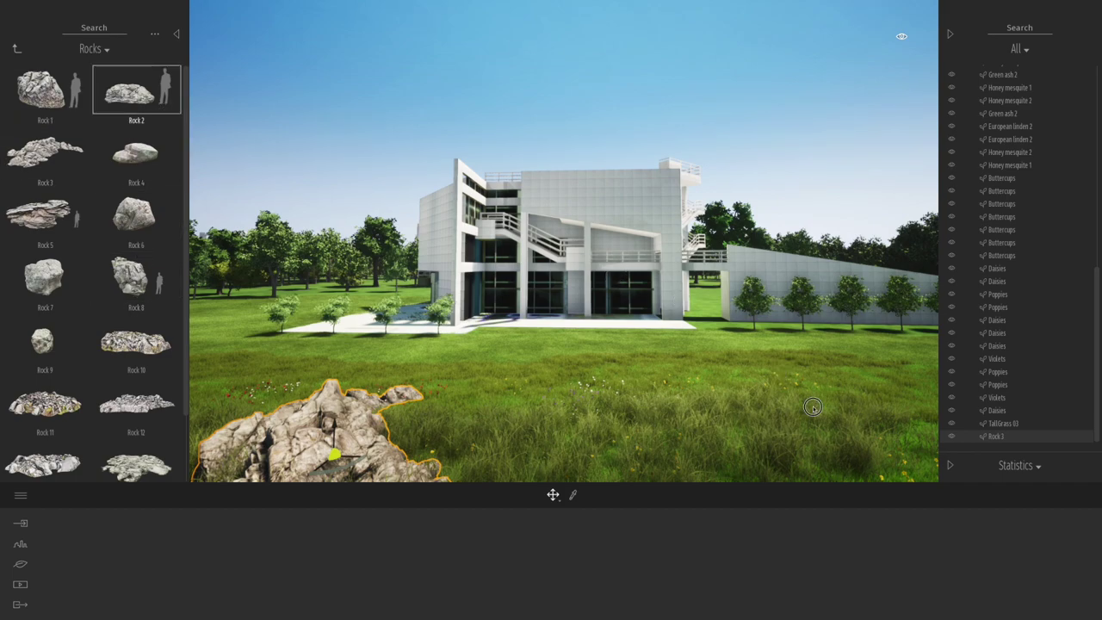
{"action": "left_click", "coordinate": [911, 473]}
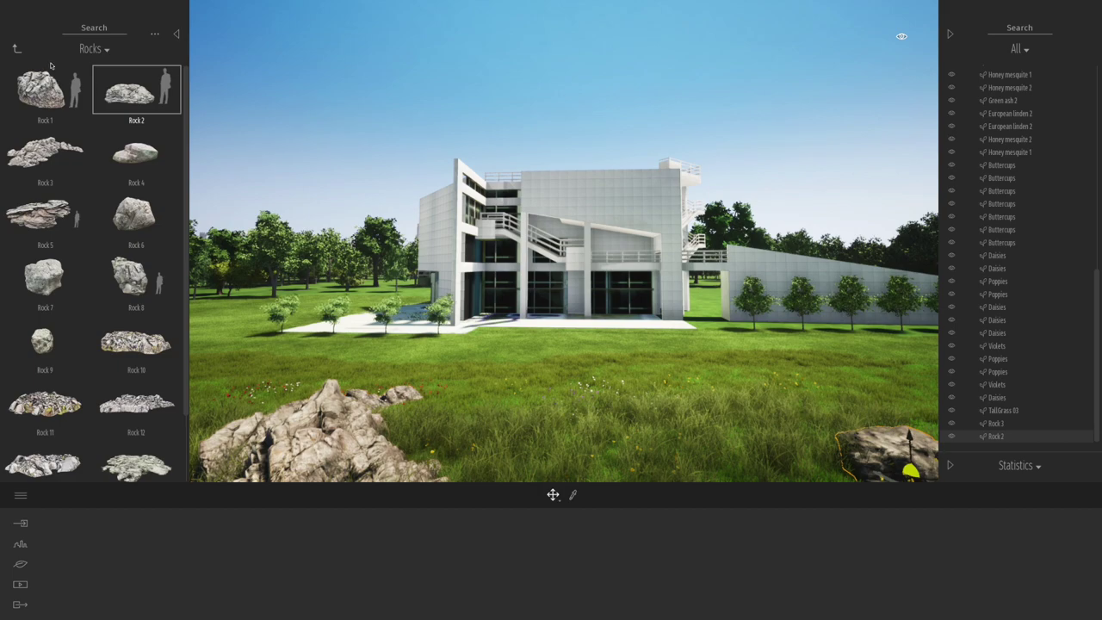
{"action": "left_click", "coordinate": [17, 49]}
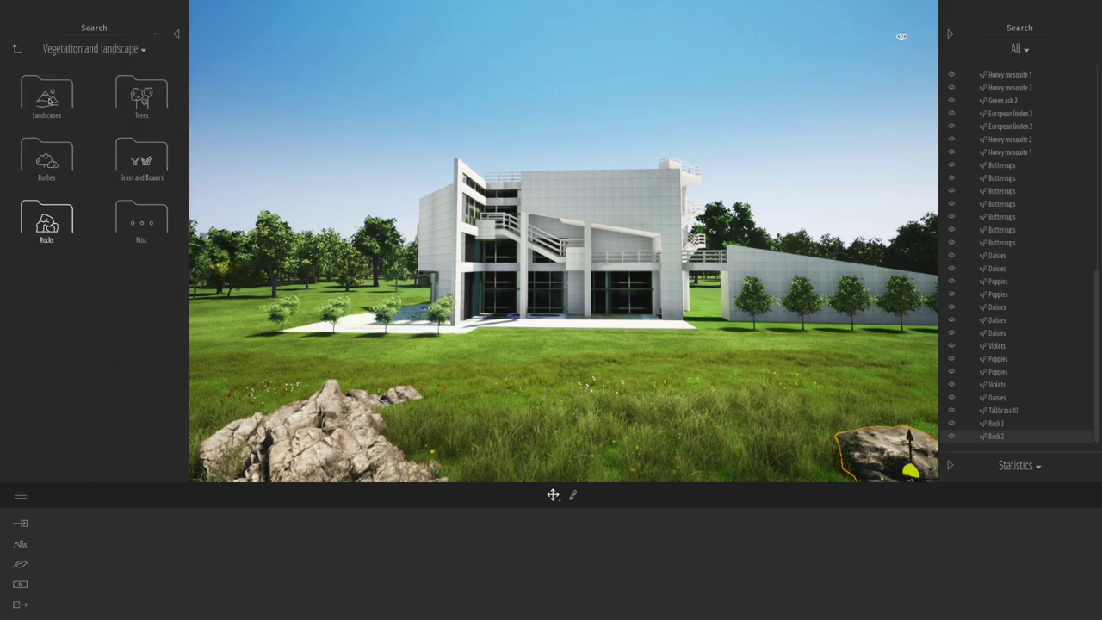
Step: Place one Cinnamon fern and one Japanese angelica 2 from the Bushes library beside each of the two foreground rocks
{"action": "left_click", "coordinate": [48, 160]}
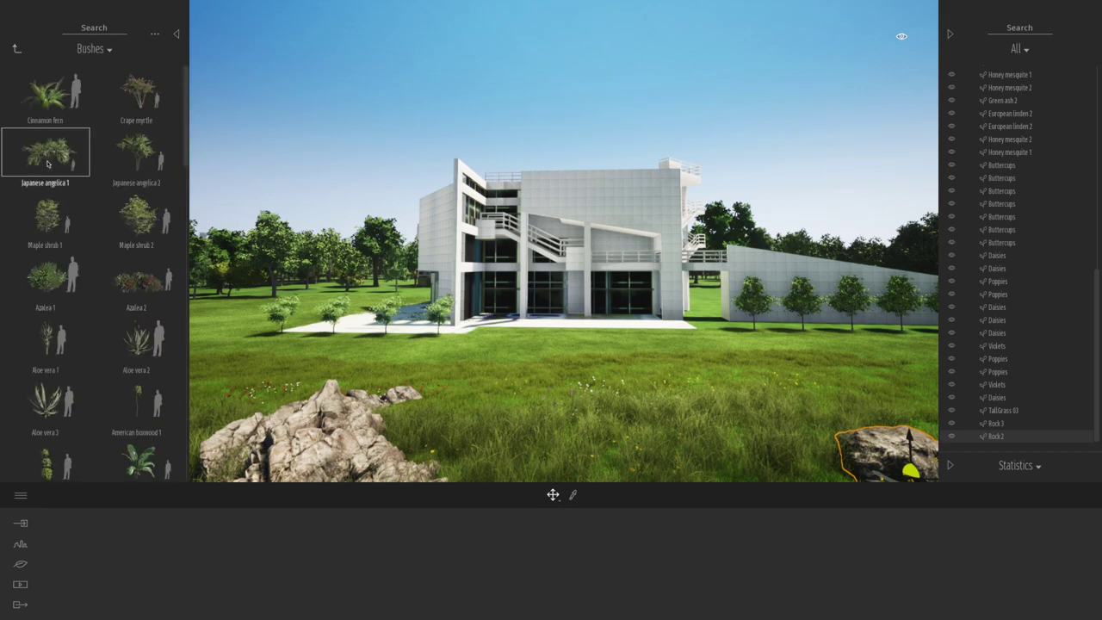
{"action": "left_click", "coordinate": [43, 105]}
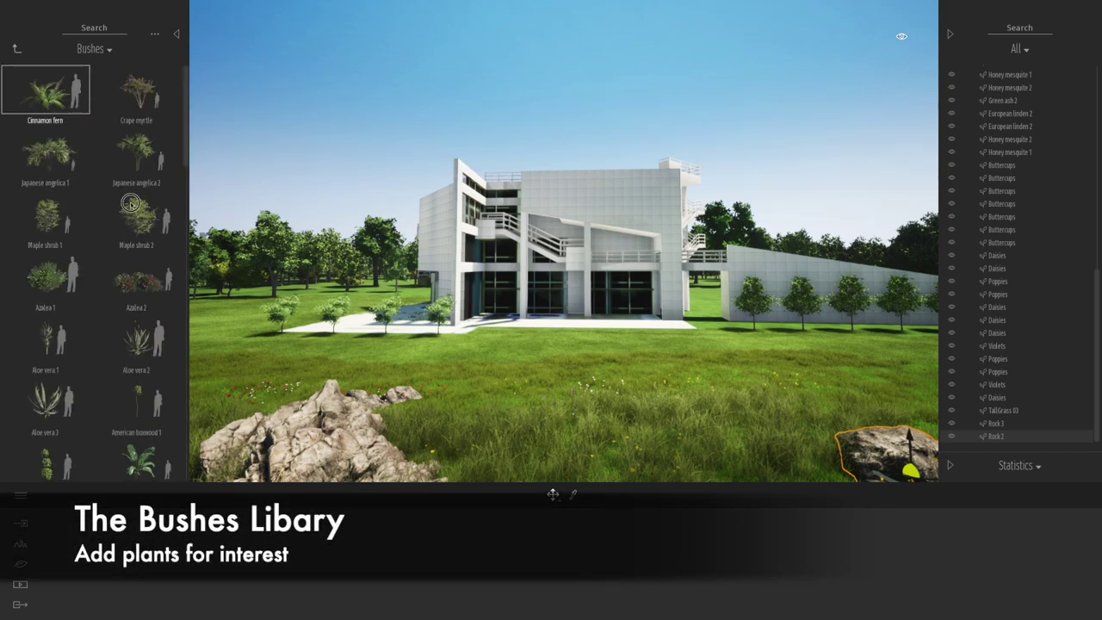
{"action": "left_click", "coordinate": [233, 401]}
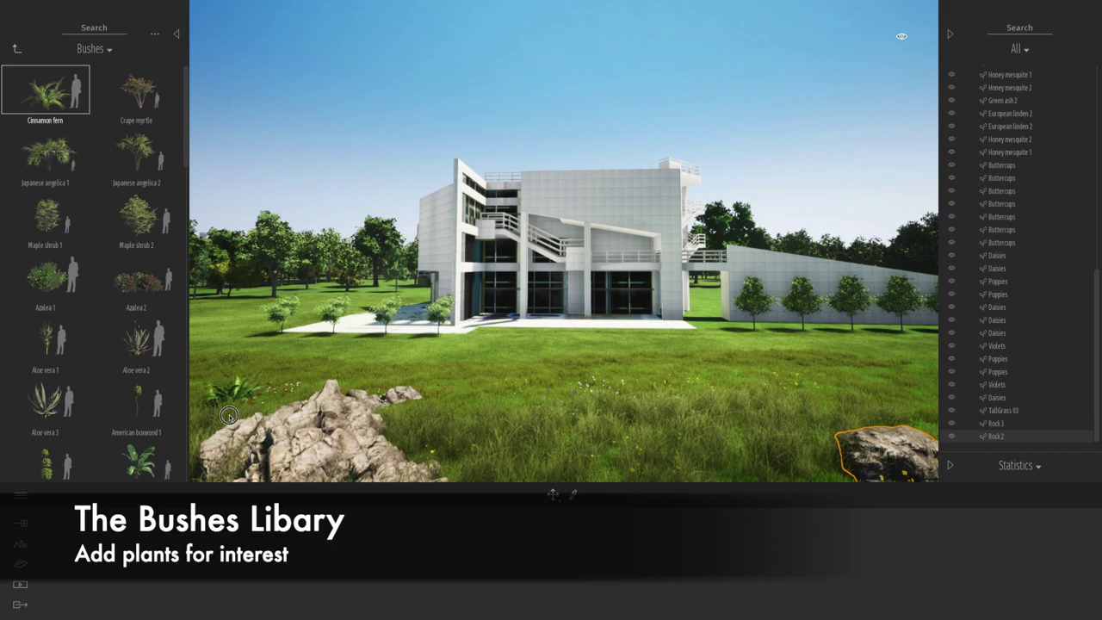
{"action": "left_click", "coordinate": [229, 418]}
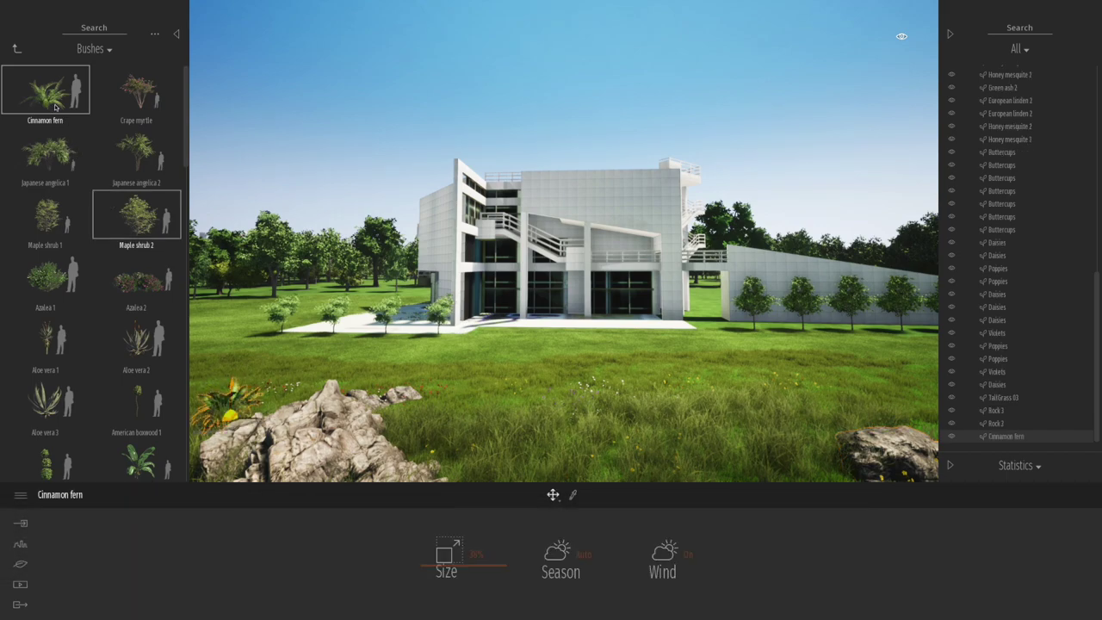
{"action": "left_click", "coordinate": [929, 429]}
{"action": "left_click", "coordinate": [928, 429]}
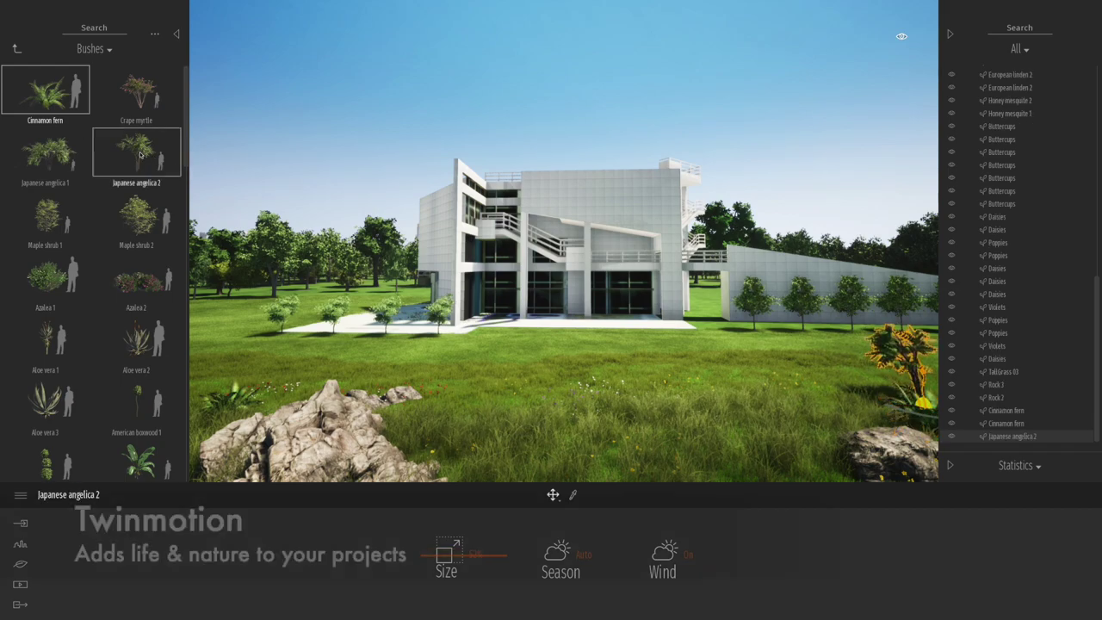
{"action": "left_click", "coordinate": [410, 441]}
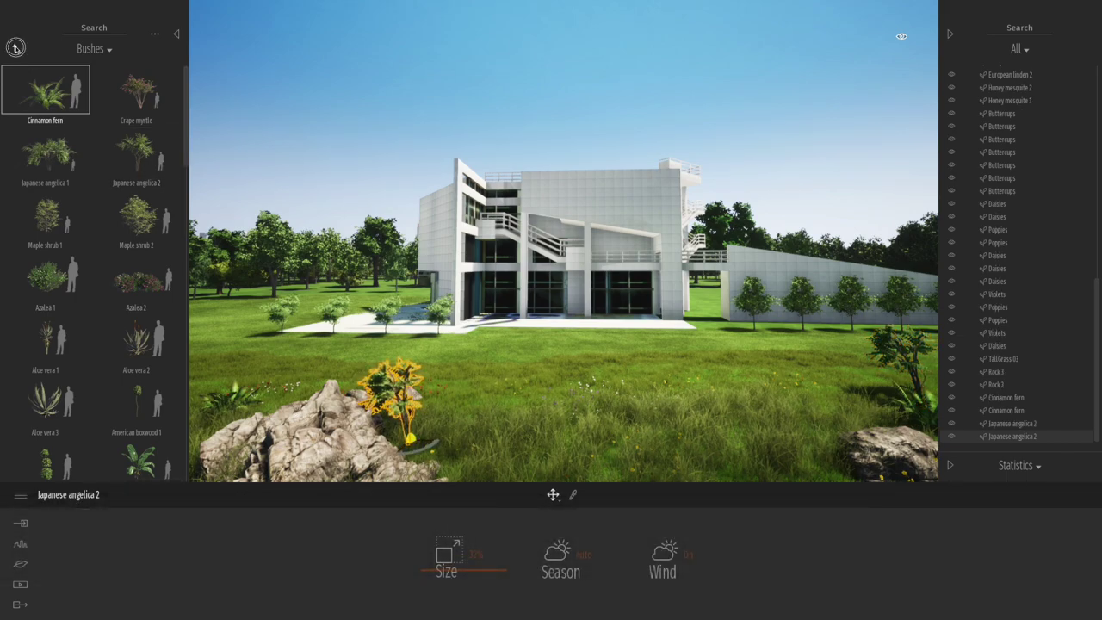
Step: Place six Adil characters from the Humans library across the white terrace in front of the building's glazed facade
{"action": "left_click", "coordinate": [16, 49]}
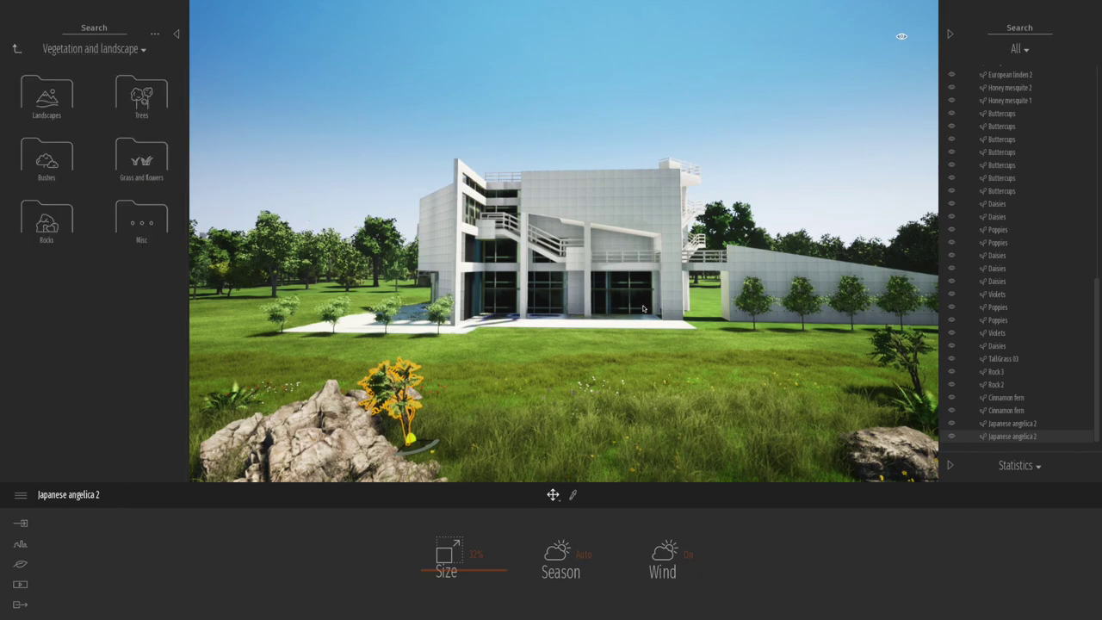
{"action": "key", "text": "w"}
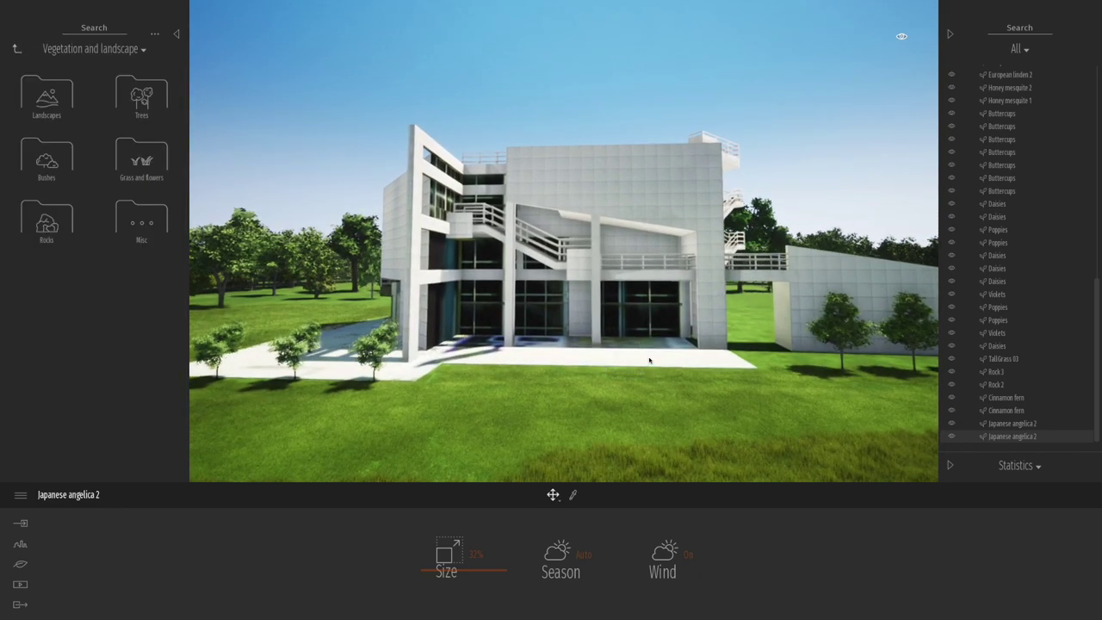
{"action": "right_click_drag", "start_coordinate": [563, 241], "coordinate": [542, 283]}
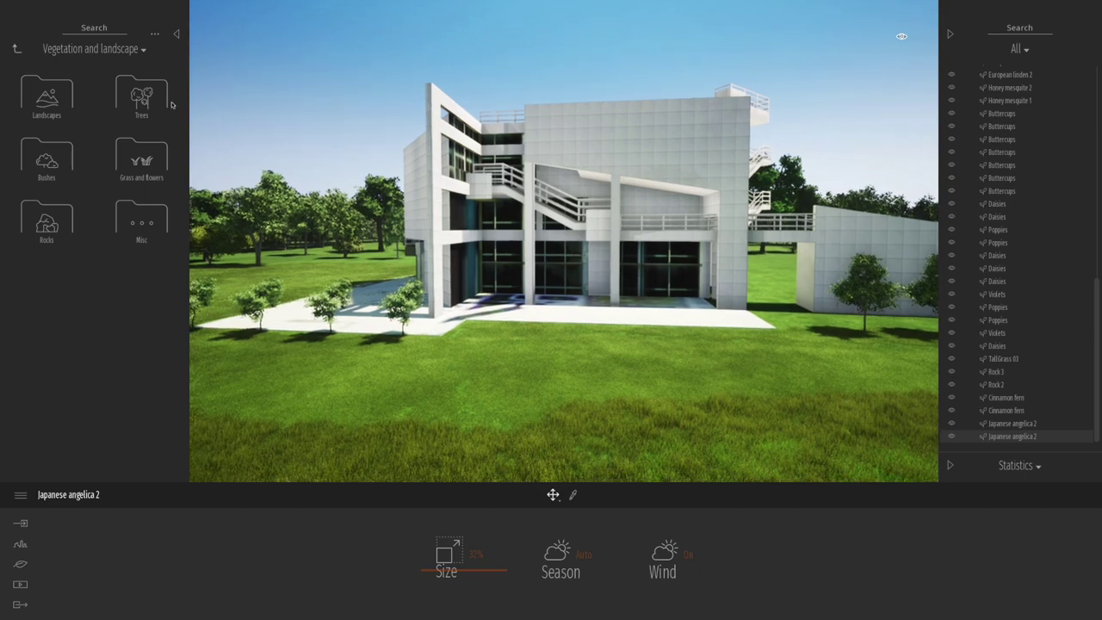
{"action": "left_click", "coordinate": [16, 49]}
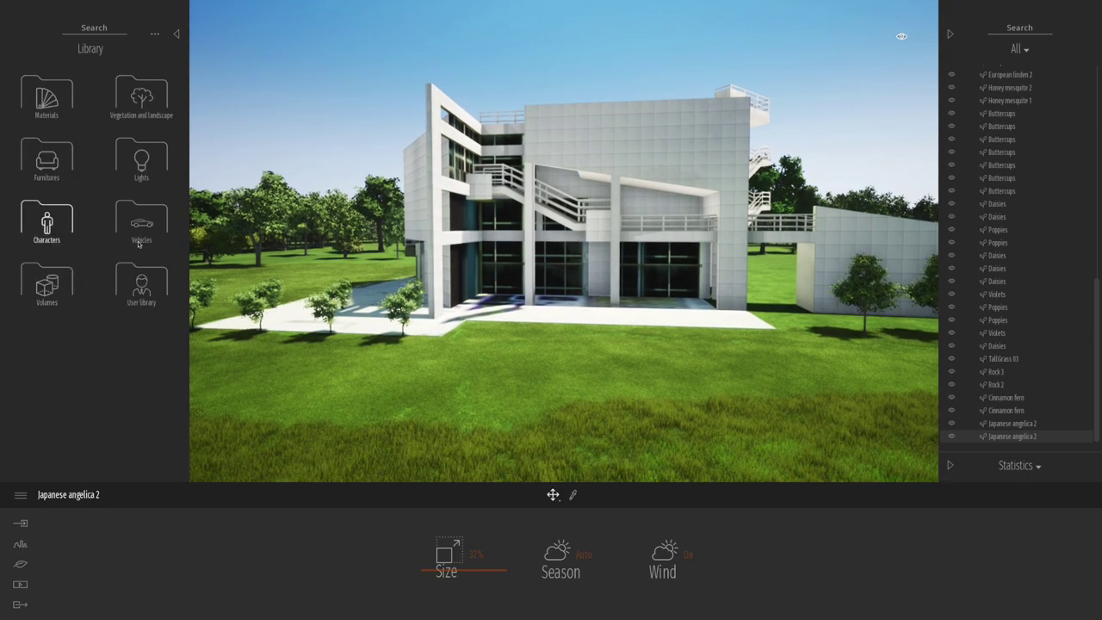
{"action": "left_click", "coordinate": [49, 230]}
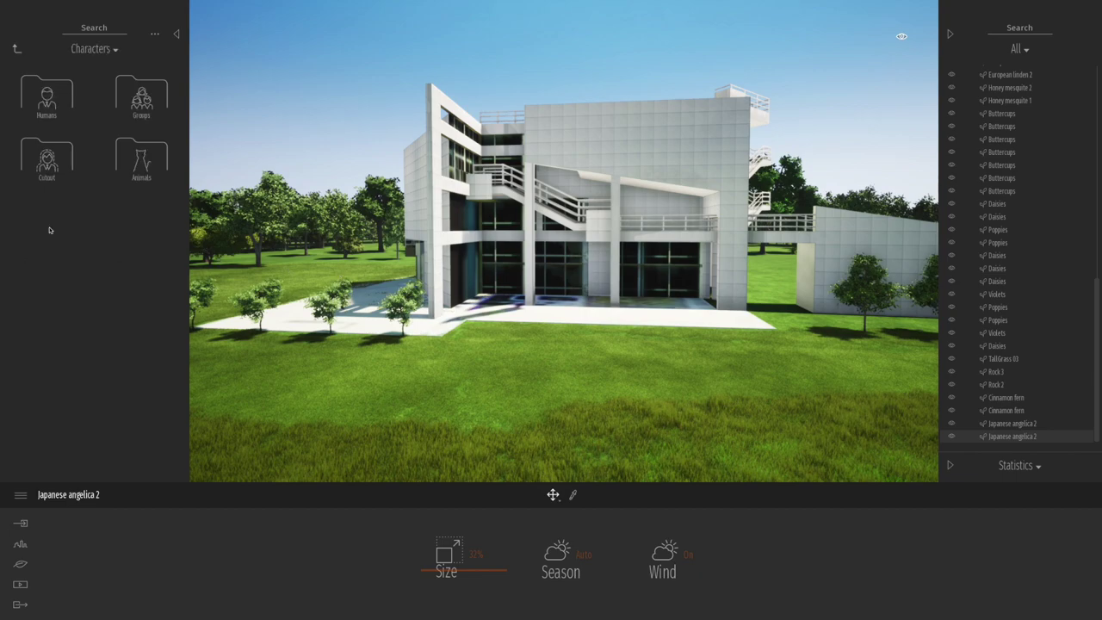
{"action": "left_click", "coordinate": [48, 99]}
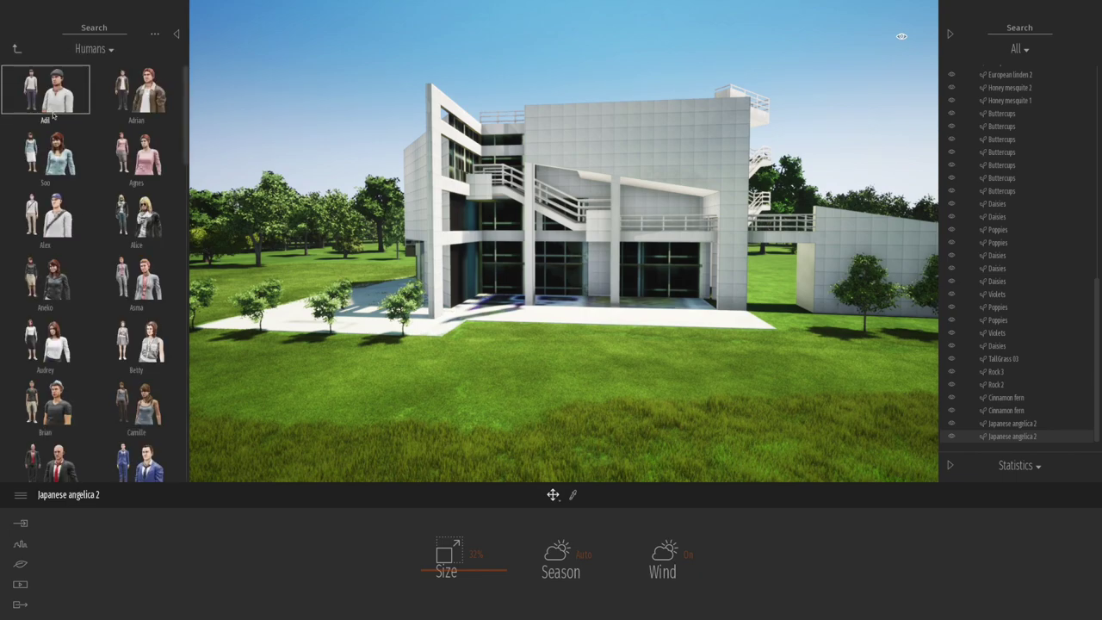
{"action": "scroll", "coordinate": [625, 300], "scroll_direction": "up", "scroll_amount": 3}
{"action": "right_click_drag", "start_coordinate": [624, 300], "coordinate": [625, 352]}
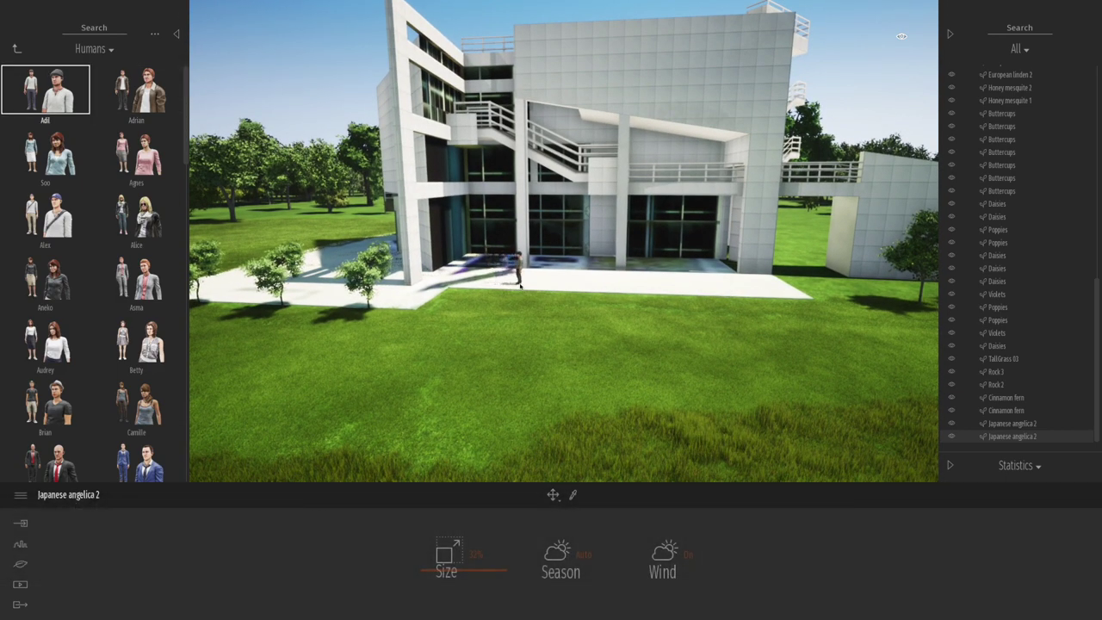
{"action": "left_click", "coordinate": [520, 286]}
{"action": "left_click", "coordinate": [552, 267]}
{"action": "left_click", "coordinate": [597, 276]}
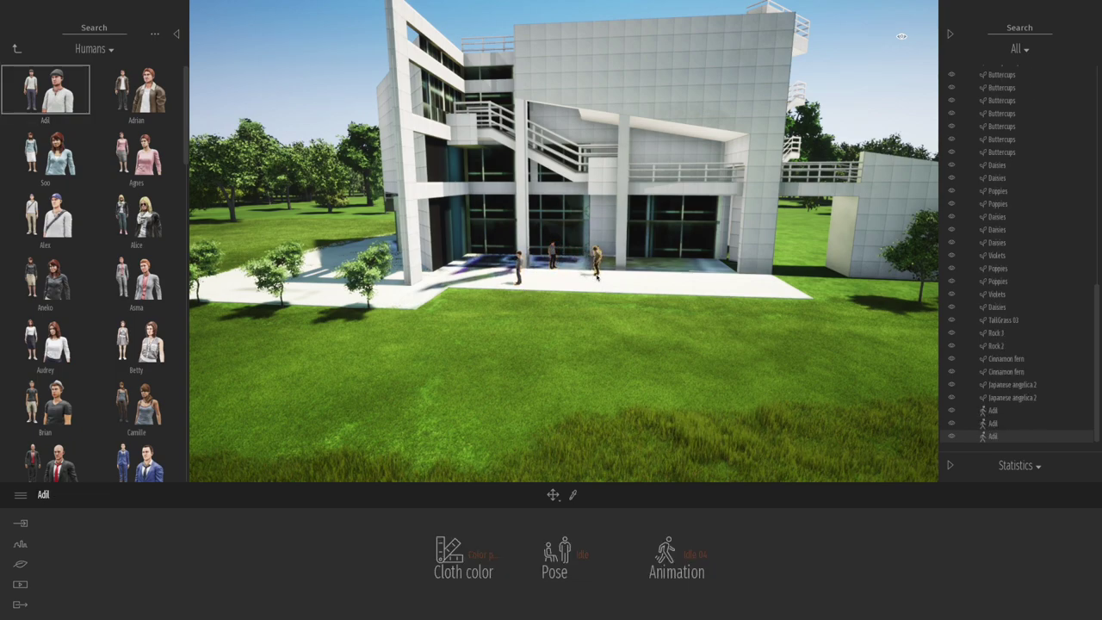
{"action": "left_click", "coordinate": [641, 272]}
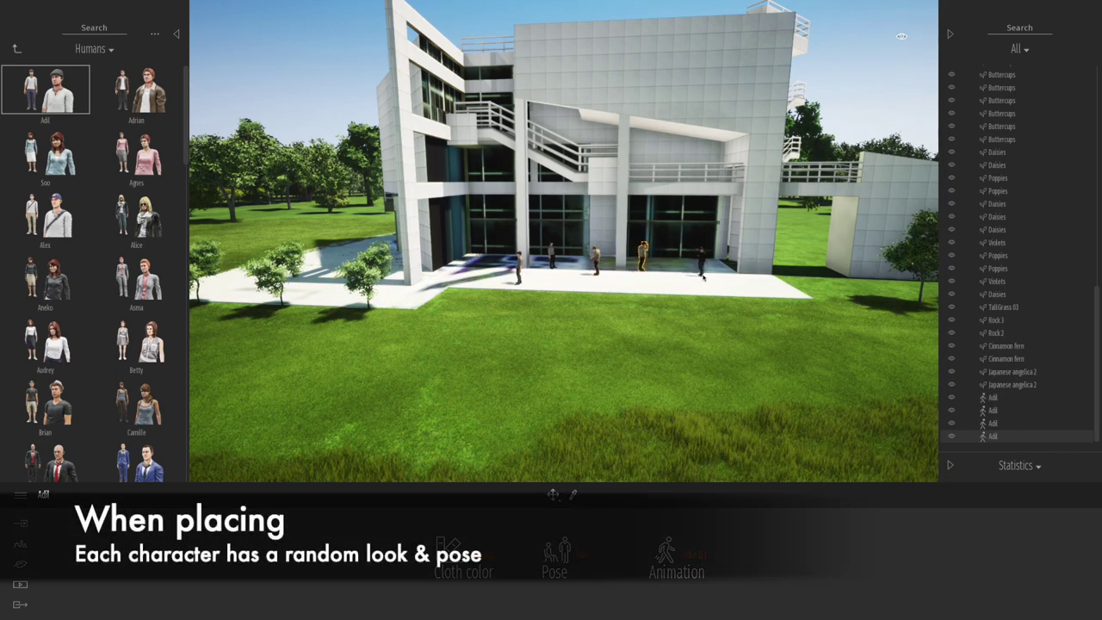
{"action": "left_click", "coordinate": [703, 275]}
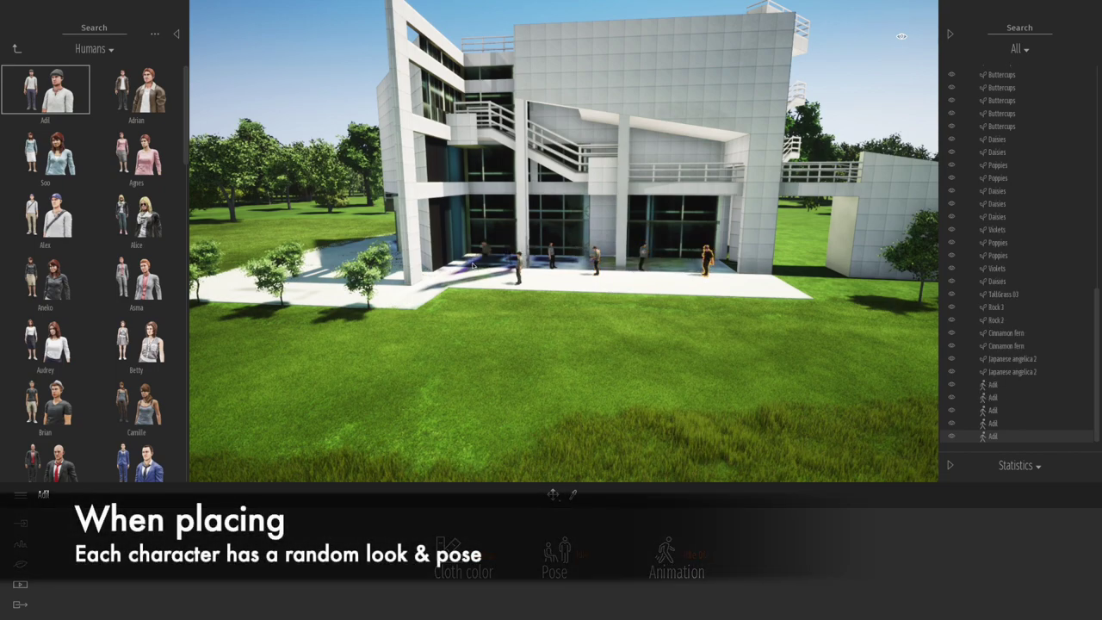
{"action": "left_click", "coordinate": [463, 267]}
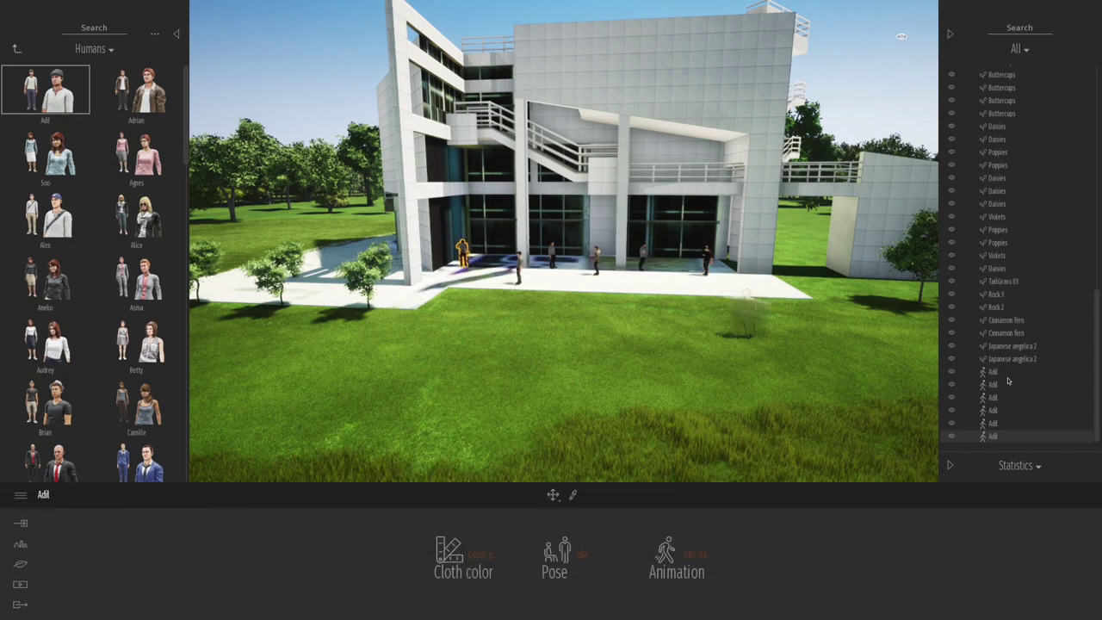
Step: Set the last placed Adil's pose to Speaking with the Speaking 02 animation, and open the cloth color presets
{"action": "left_click", "coordinate": [582, 554]}
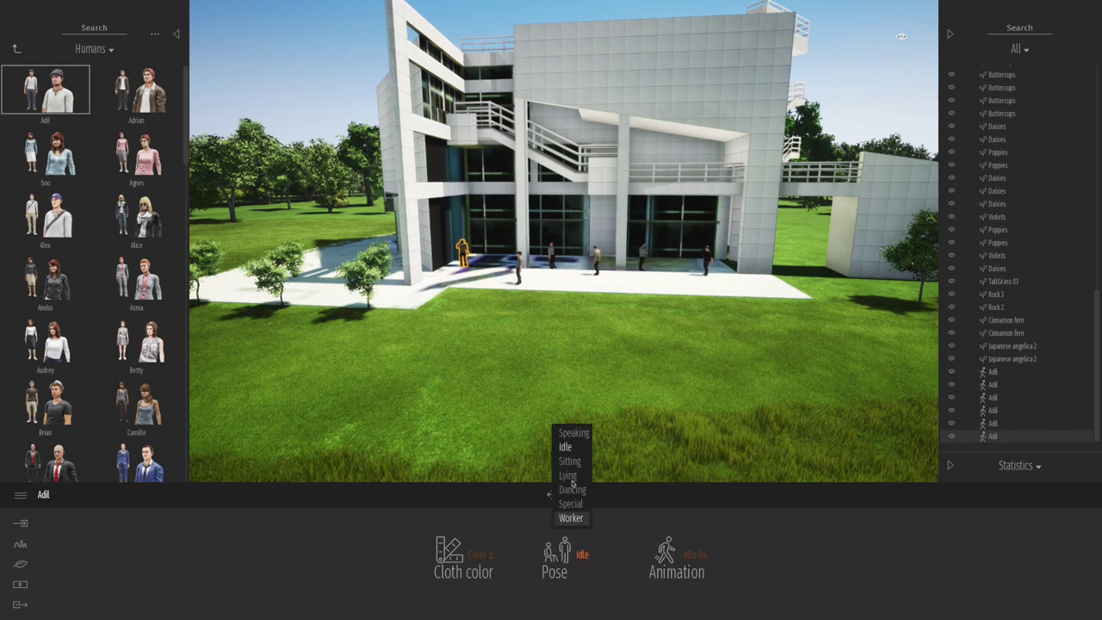
{"action": "left_click", "coordinate": [572, 434]}
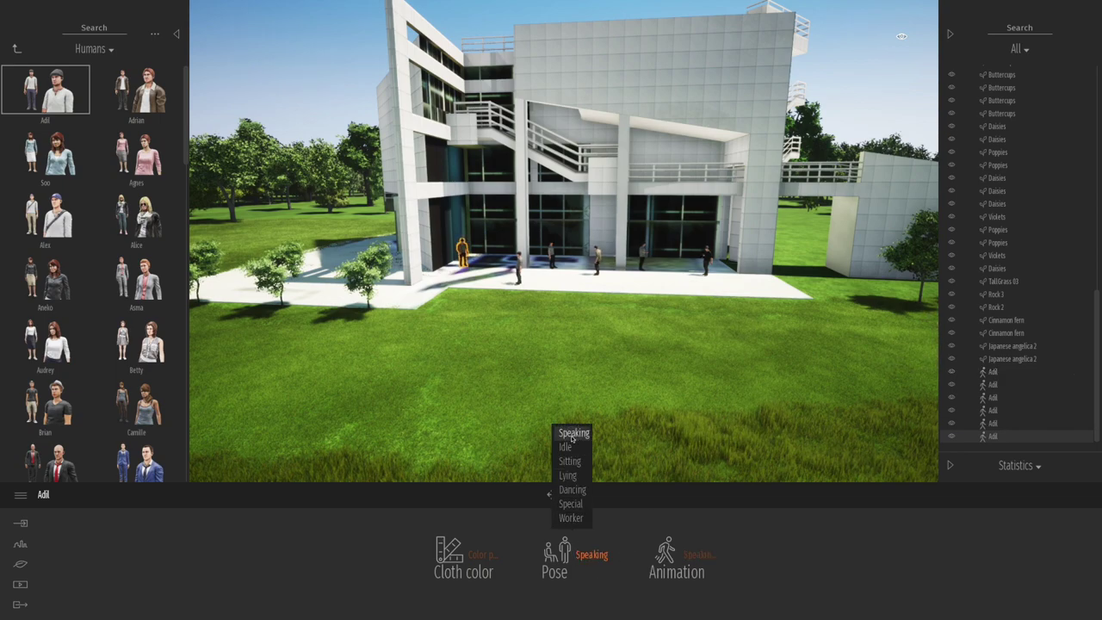
{"action": "left_click", "coordinate": [692, 559]}
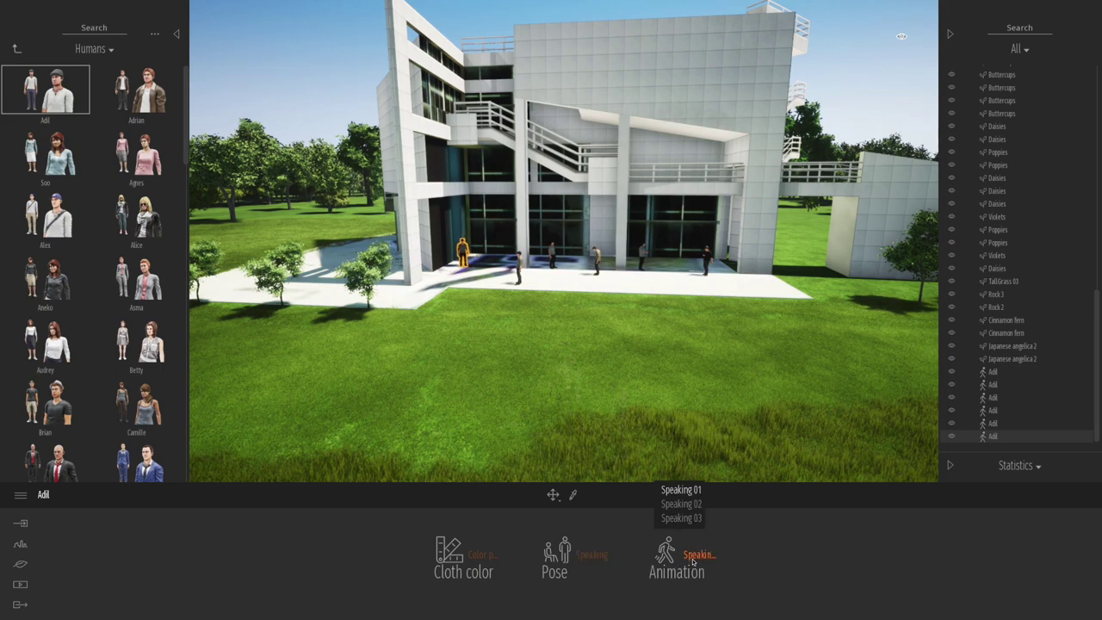
{"action": "left_click", "coordinate": [682, 504]}
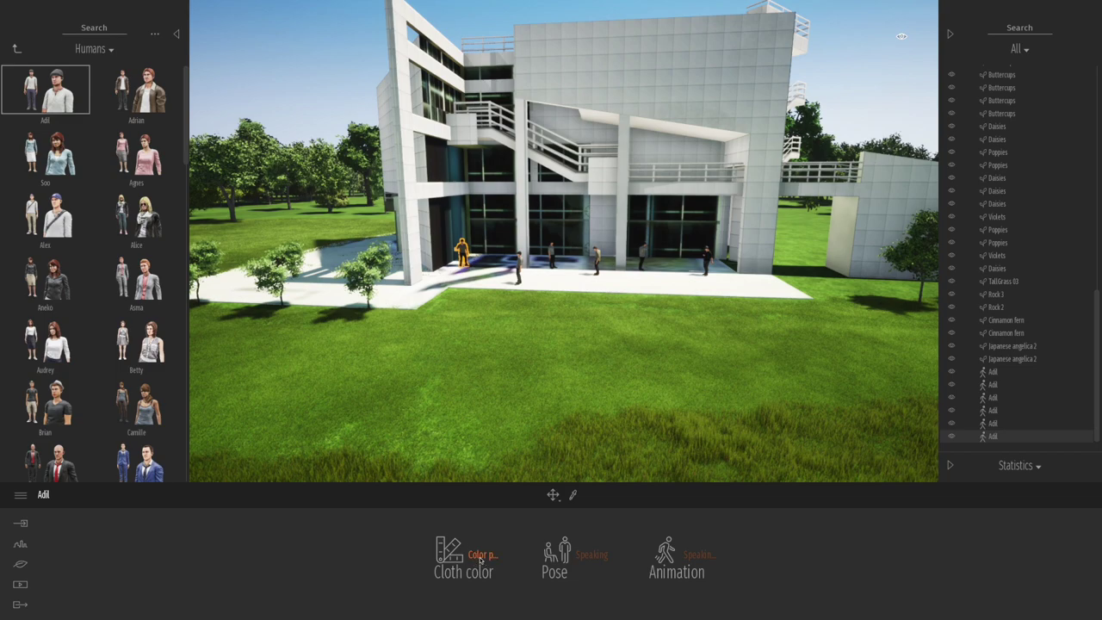
{"action": "left_click", "coordinate": [481, 557]}
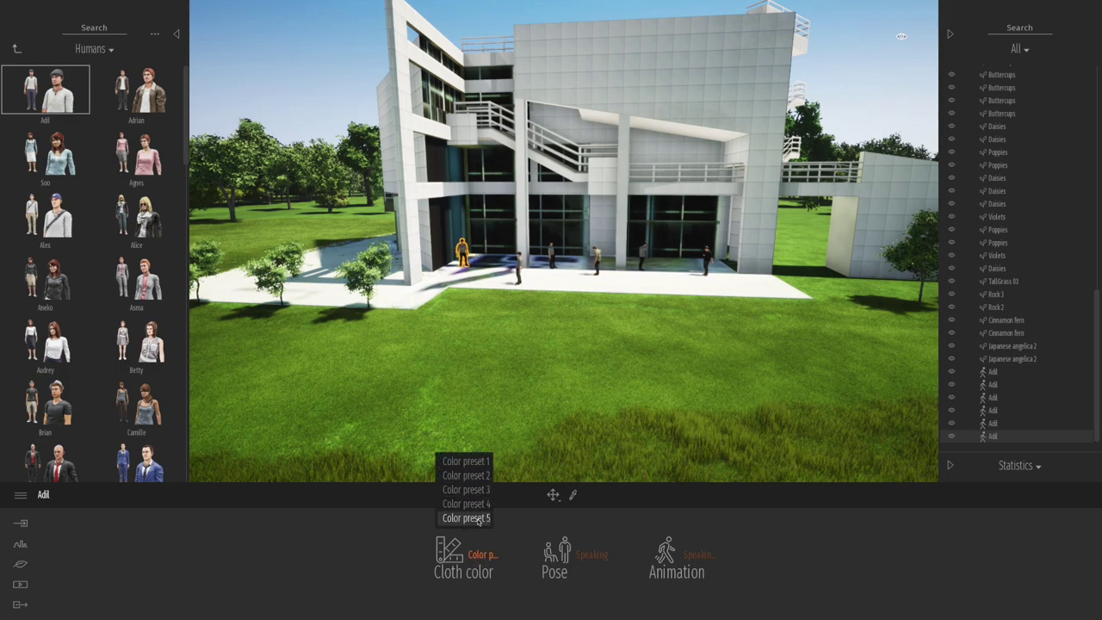
Step: Place six characters from a combined selection of Alex, Alice and Aneko around the side terrace and beside the low wall
{"action": "left_click", "coordinate": [39, 117]}
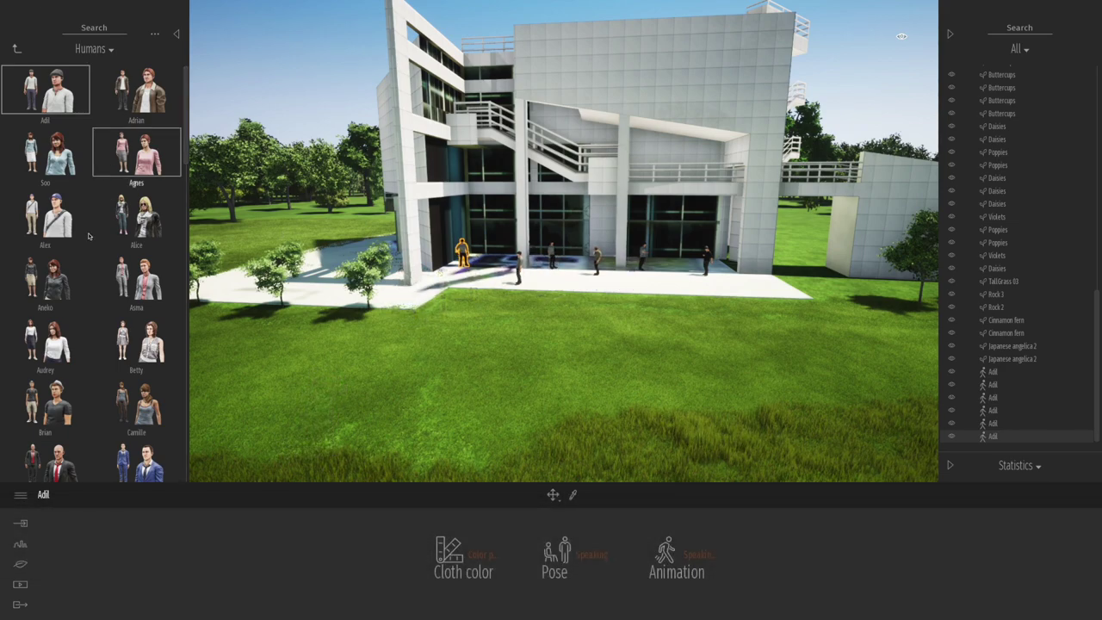
{"action": "left_click", "coordinate": [56, 226]}
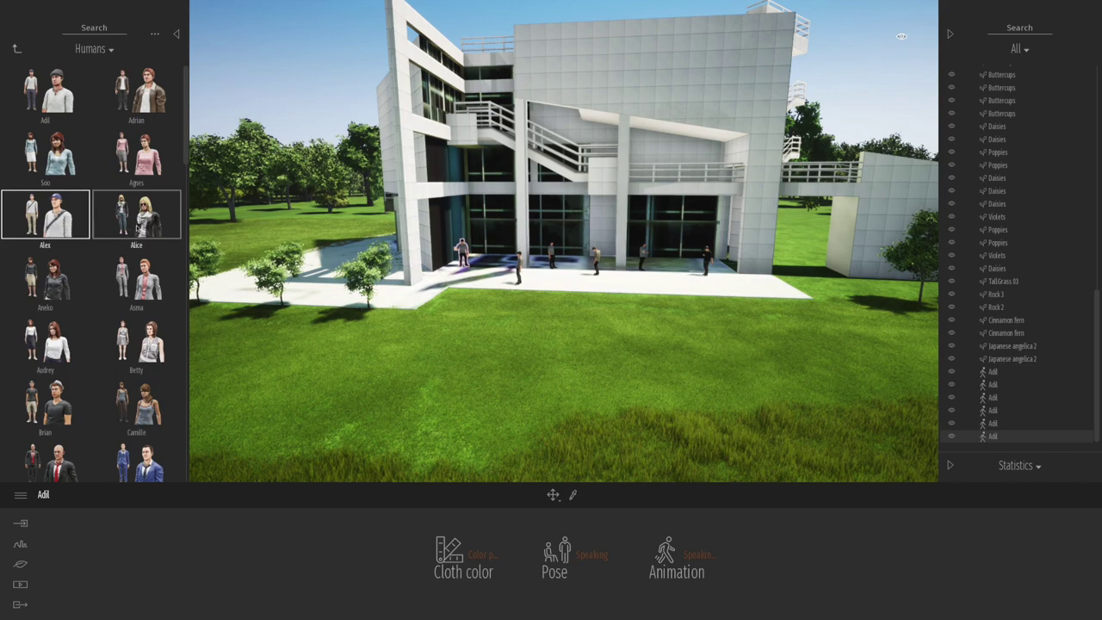
{"action": "left_click", "coordinate": [136, 220], "text": "ctrl"}
{"action": "left_click", "coordinate": [111, 288], "text": "ctrl"}
{"action": "left_click", "coordinate": [73, 285], "text": "ctrl"}
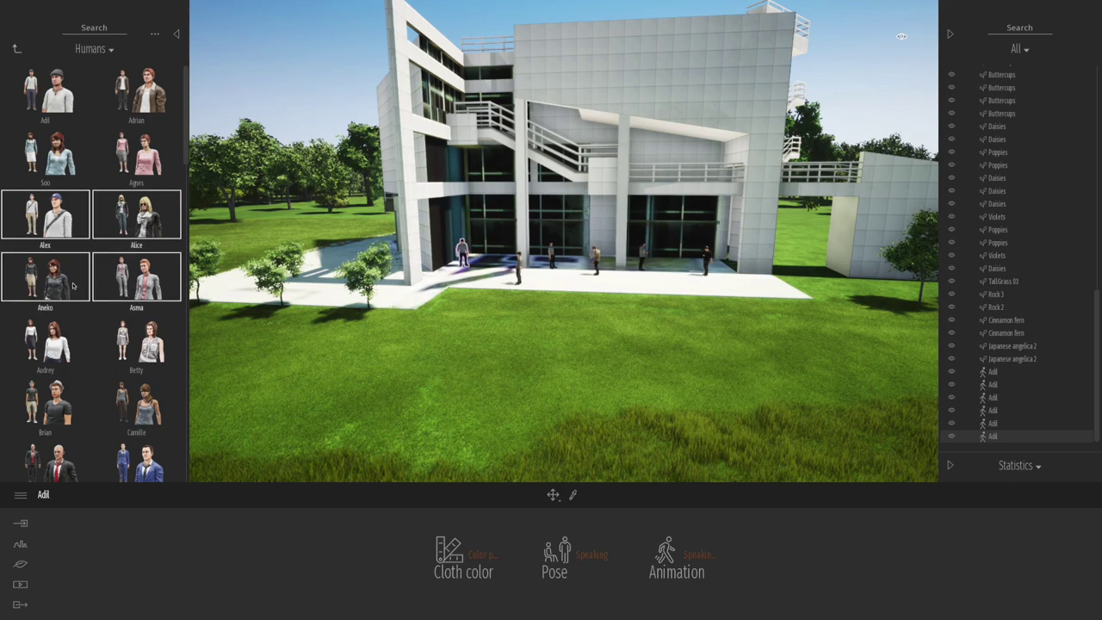
{"action": "left_click", "coordinate": [137, 307], "text": "ctrl"}
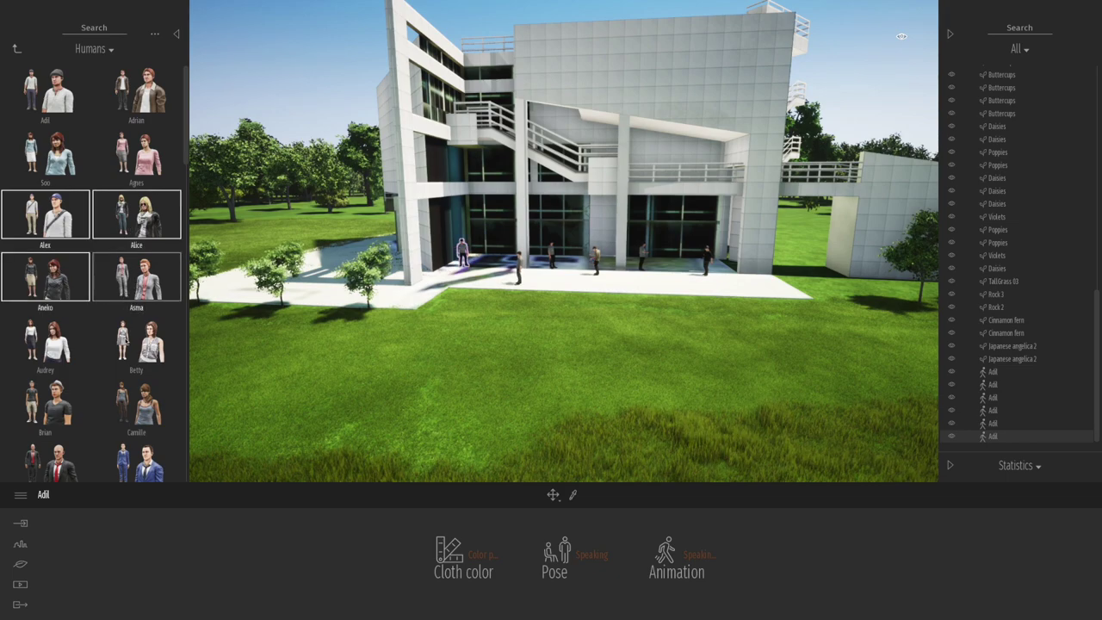
{"action": "left_click", "coordinate": [405, 299]}
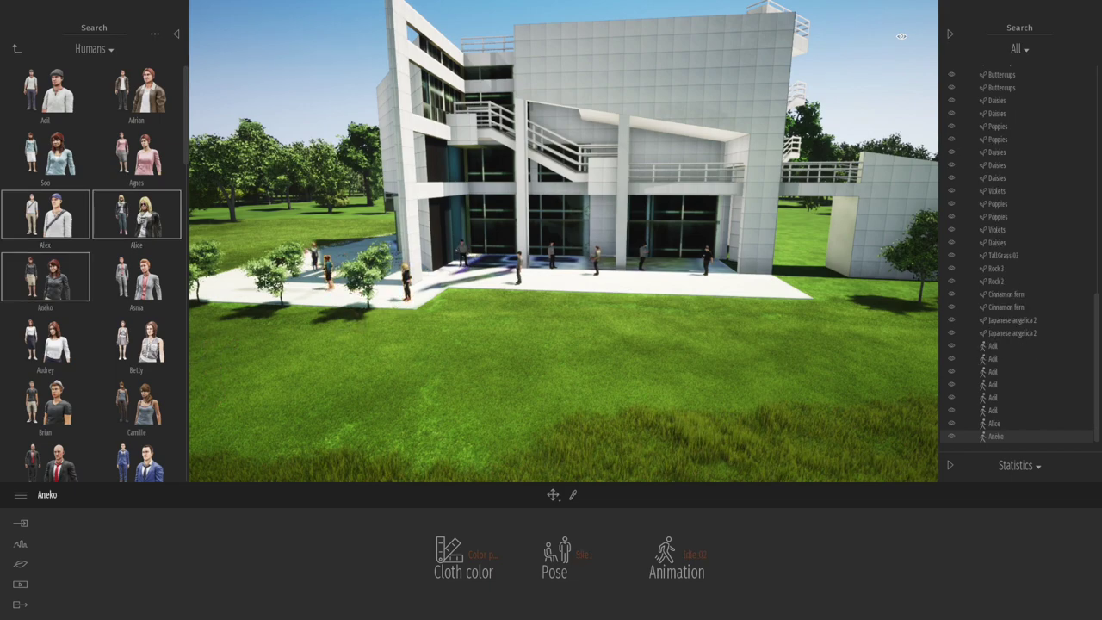
{"action": "left_click", "coordinate": [231, 282]}
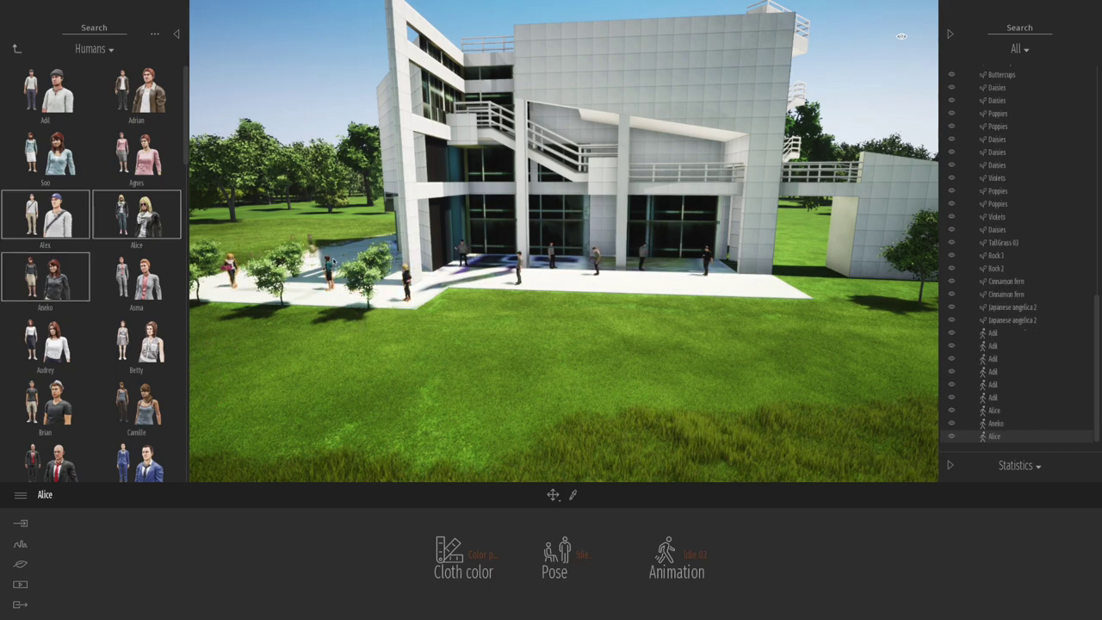
{"action": "left_click", "coordinate": [340, 257]}
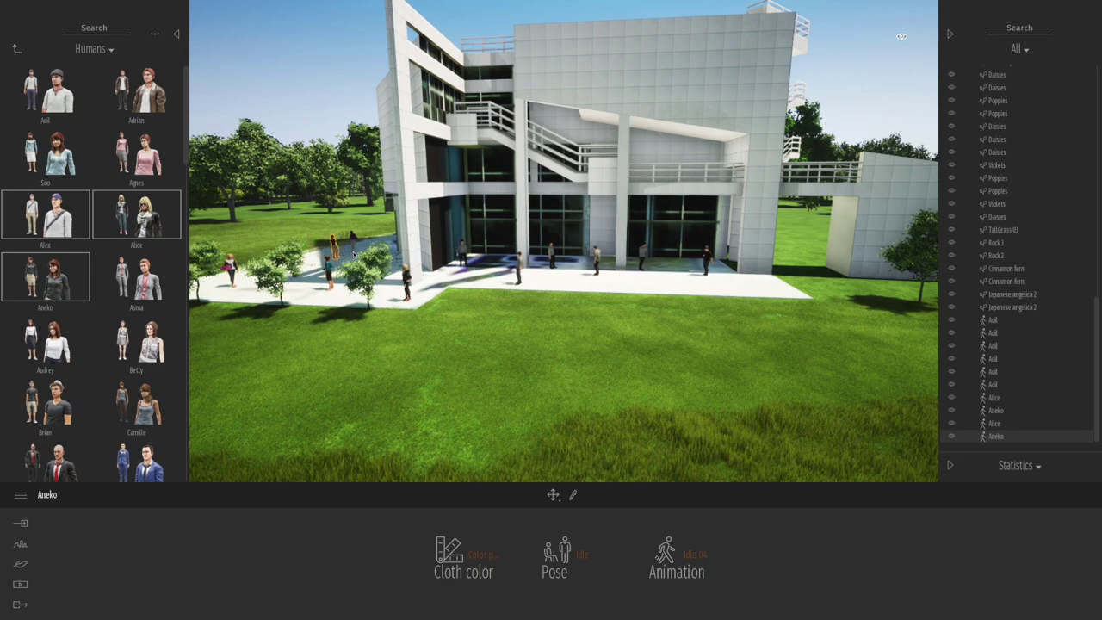
{"action": "left_click", "coordinate": [358, 252]}
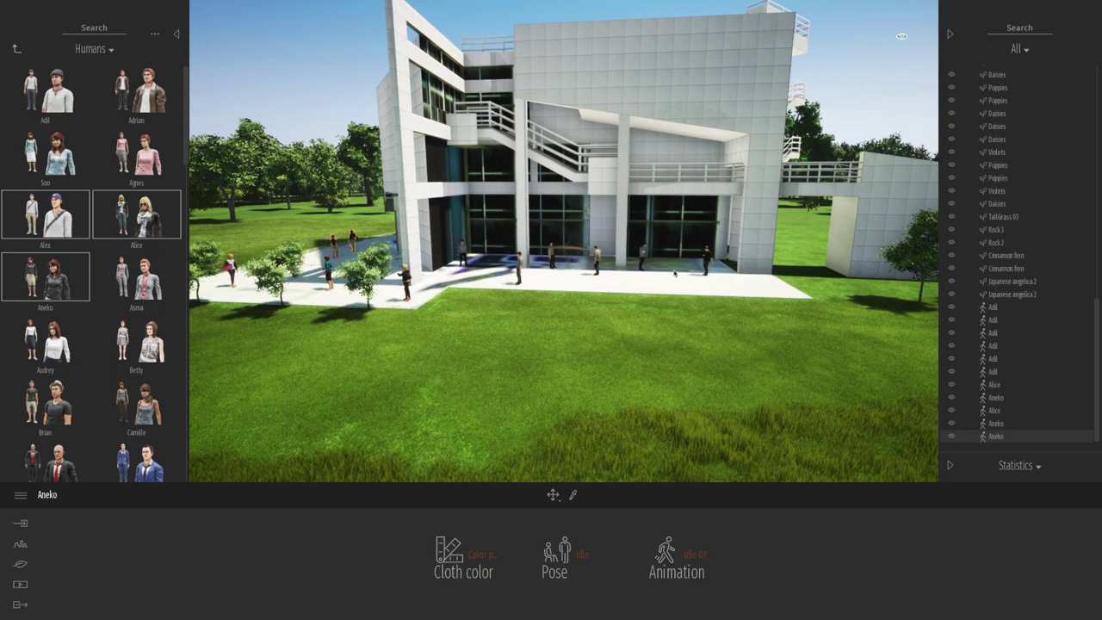
{"action": "left_click", "coordinate": [820, 277]}
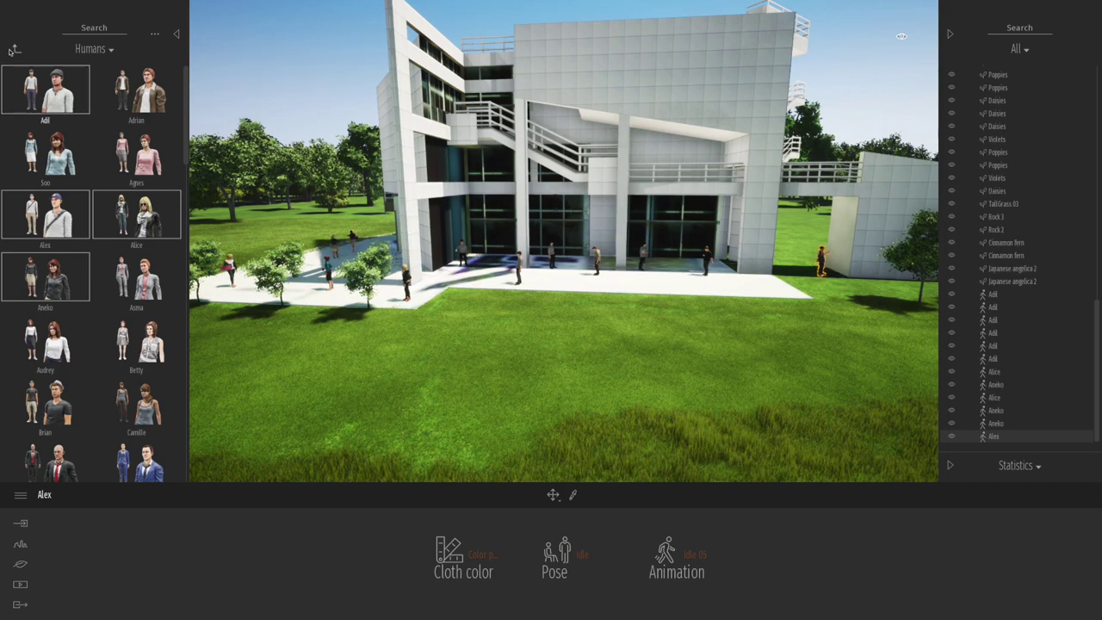
Step: Place two Group01 sets from the character Groups library near the right end of the front terrace
{"action": "left_click", "coordinate": [18, 48]}
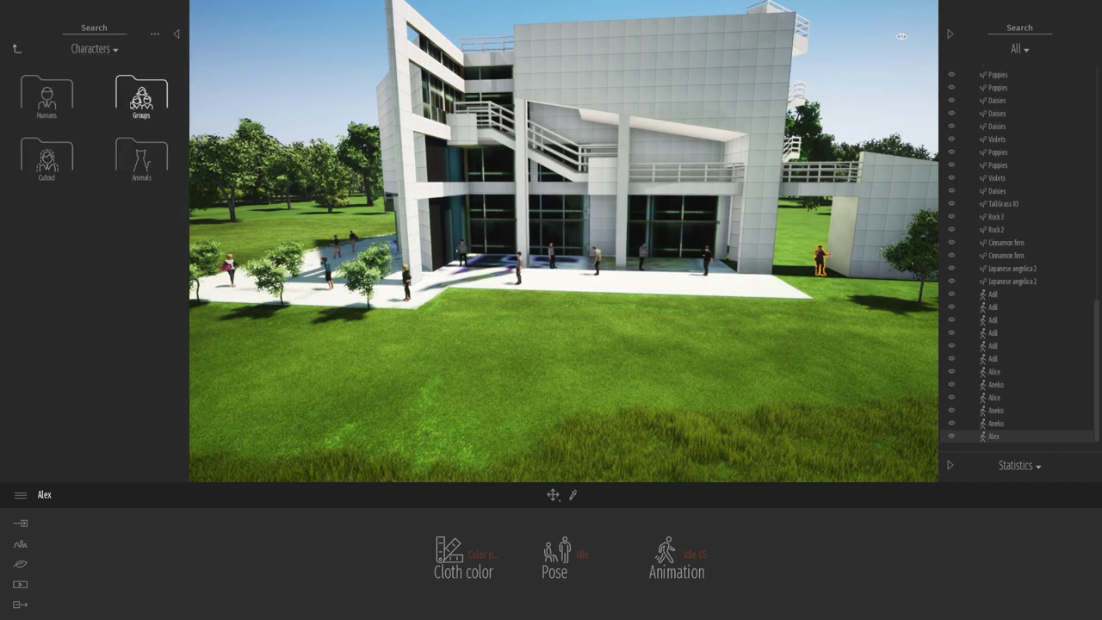
{"action": "left_click", "coordinate": [134, 104]}
{"action": "left_click", "coordinate": [50, 106]}
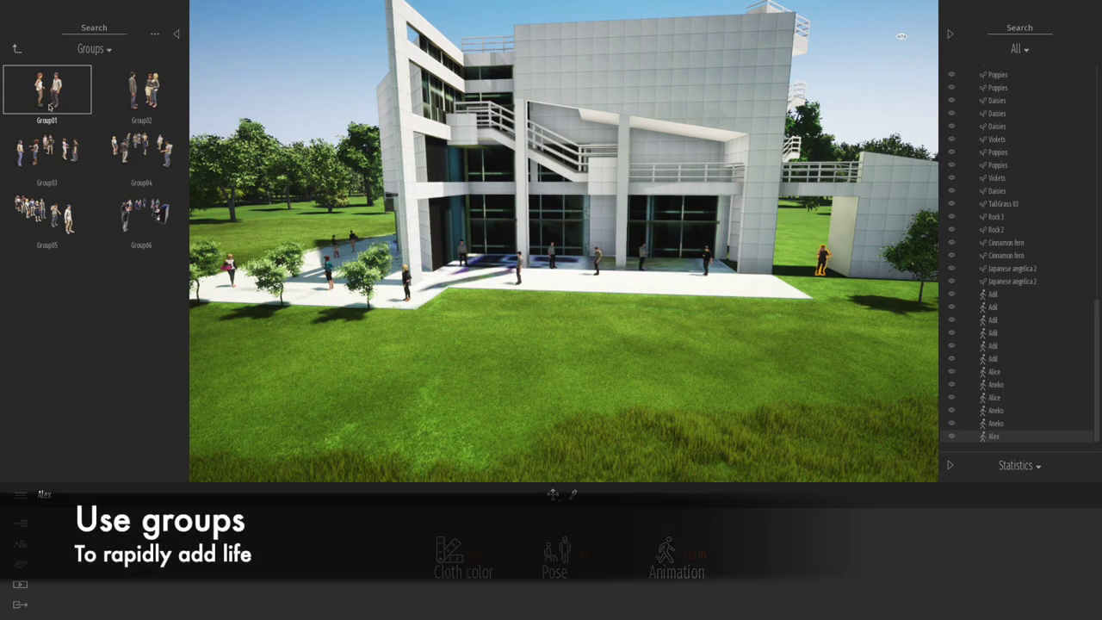
{"action": "left_click", "coordinate": [653, 287]}
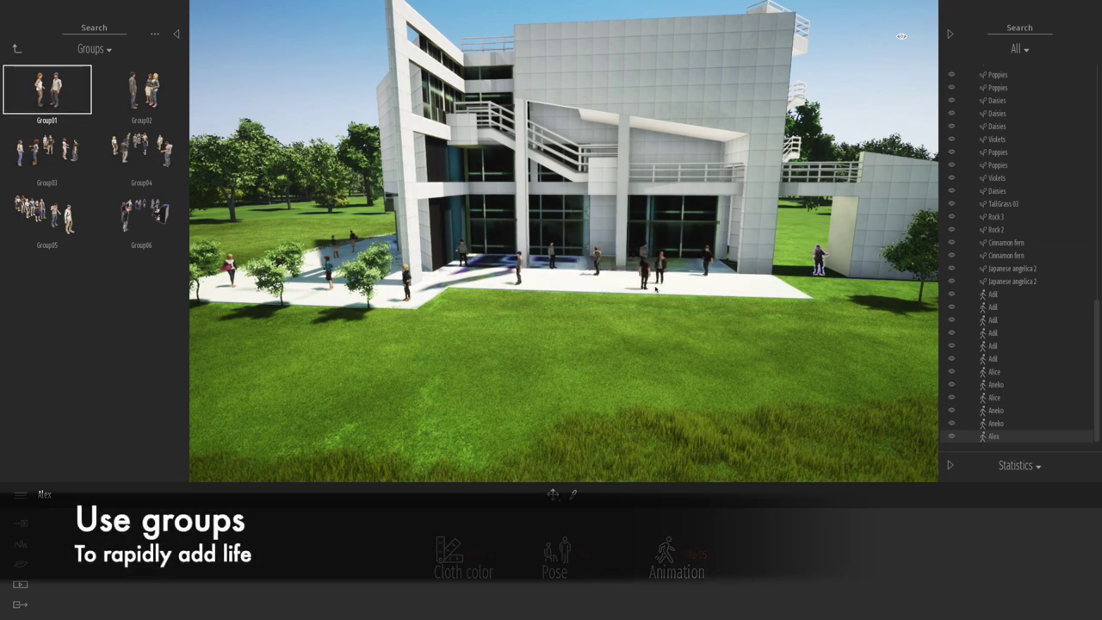
{"action": "left_click", "coordinate": [756, 285]}
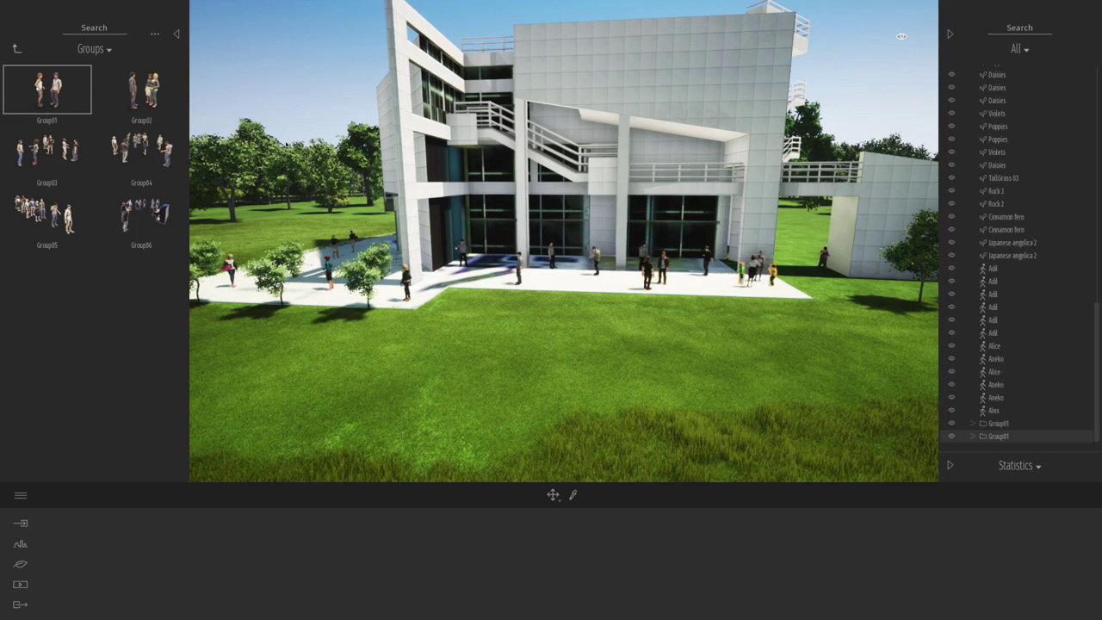
Step: Place three Group02 sets: near the entrance, on the lawn behind the side terrace, and by the facade's right end
{"action": "left_click", "coordinate": [148, 100]}
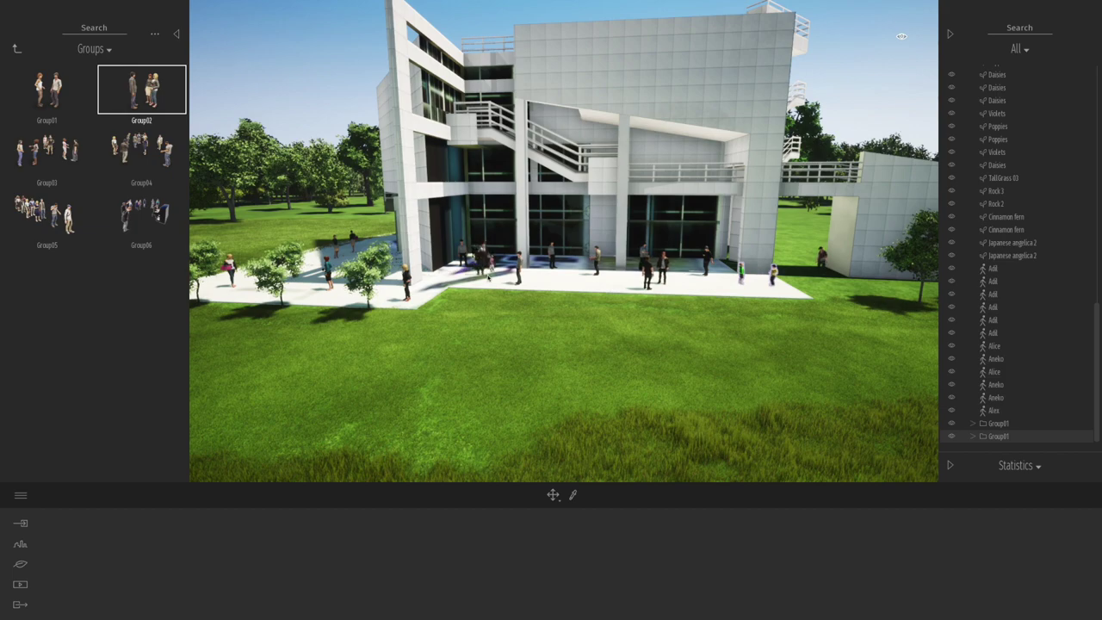
{"action": "left_click", "coordinate": [493, 267]}
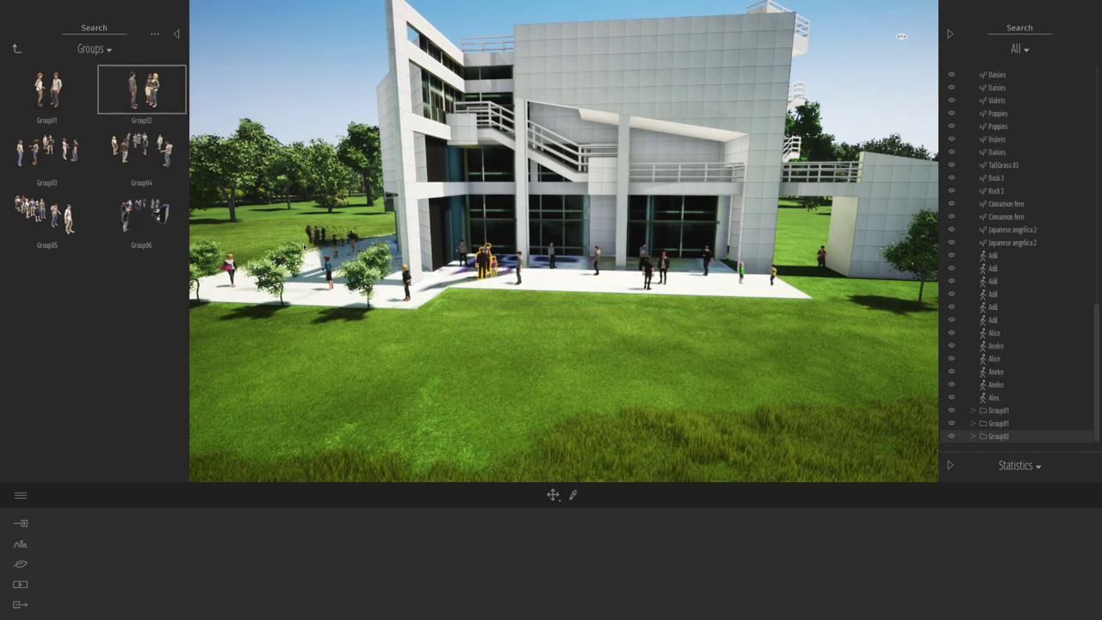
{"action": "left_click", "coordinate": [645, 269]}
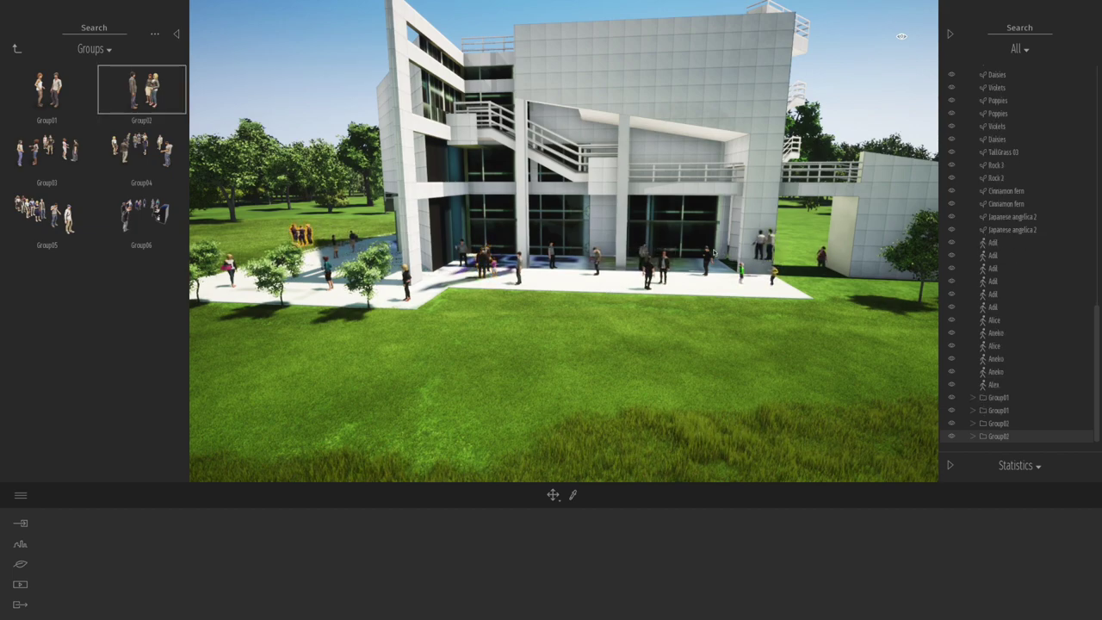
{"action": "left_click", "coordinate": [722, 267]}
{"action": "left_click", "coordinate": [47, 153]}
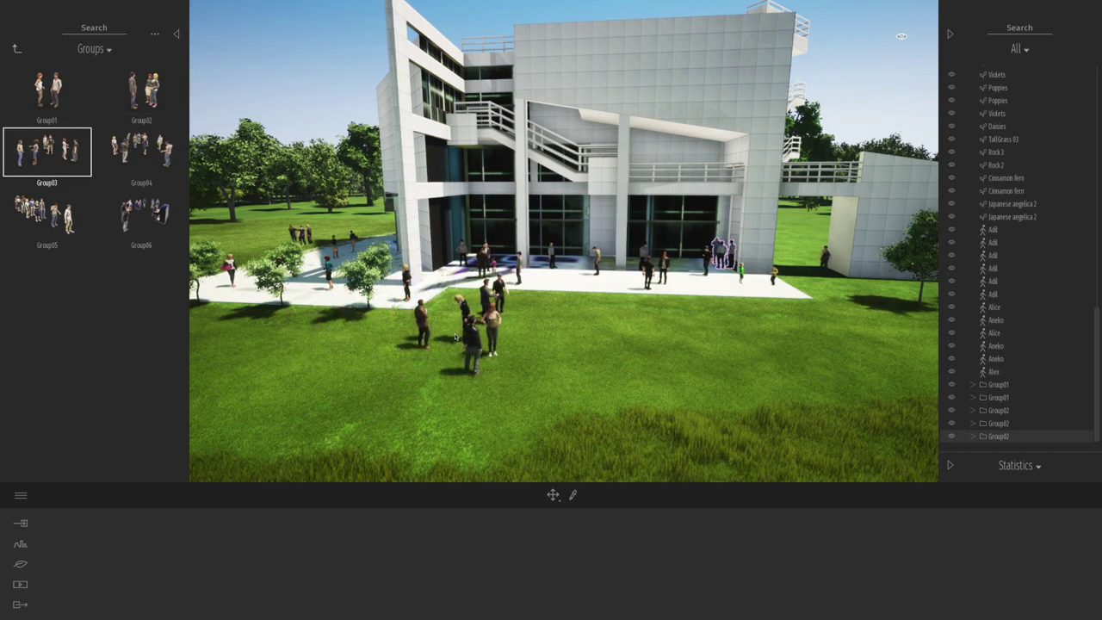
{"action": "left_click", "coordinate": [19, 51]}
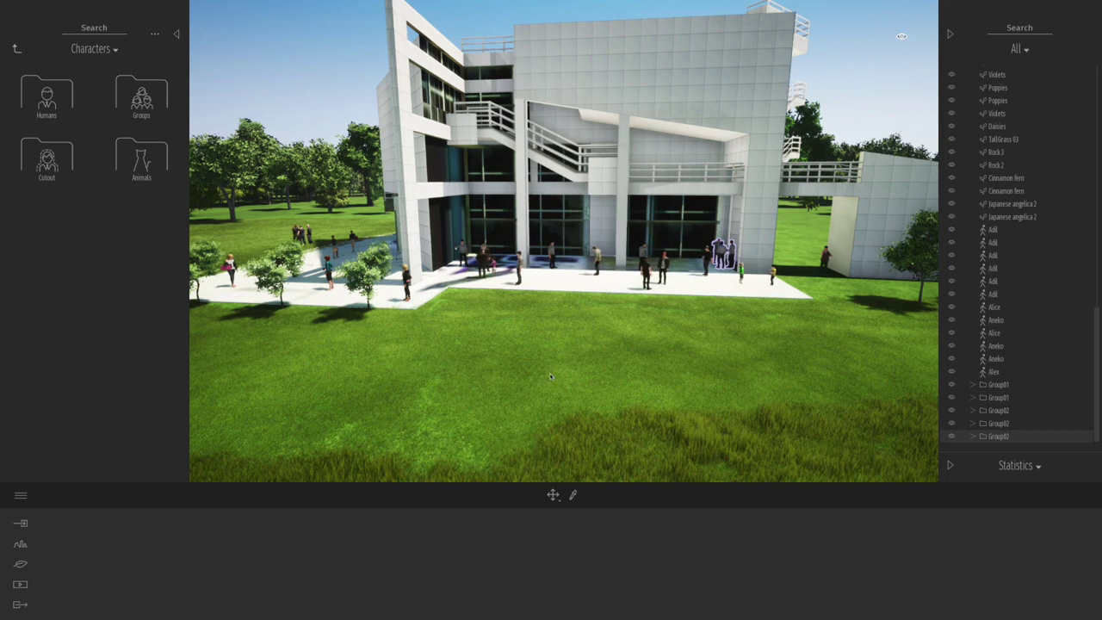
{"action": "key", "text": "w"}
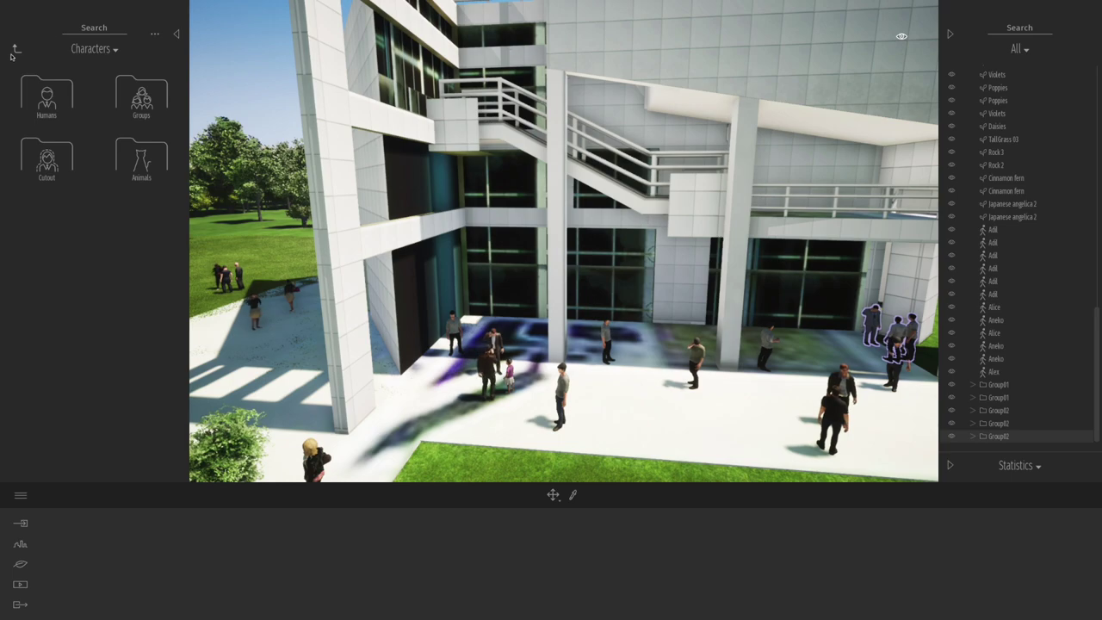
Step: Apply Grey sandstone from the Stones material library to the terrace paving and set the material's scale to 0.10
{"action": "left_click", "coordinate": [15, 51]}
{"action": "left_click", "coordinate": [45, 95]}
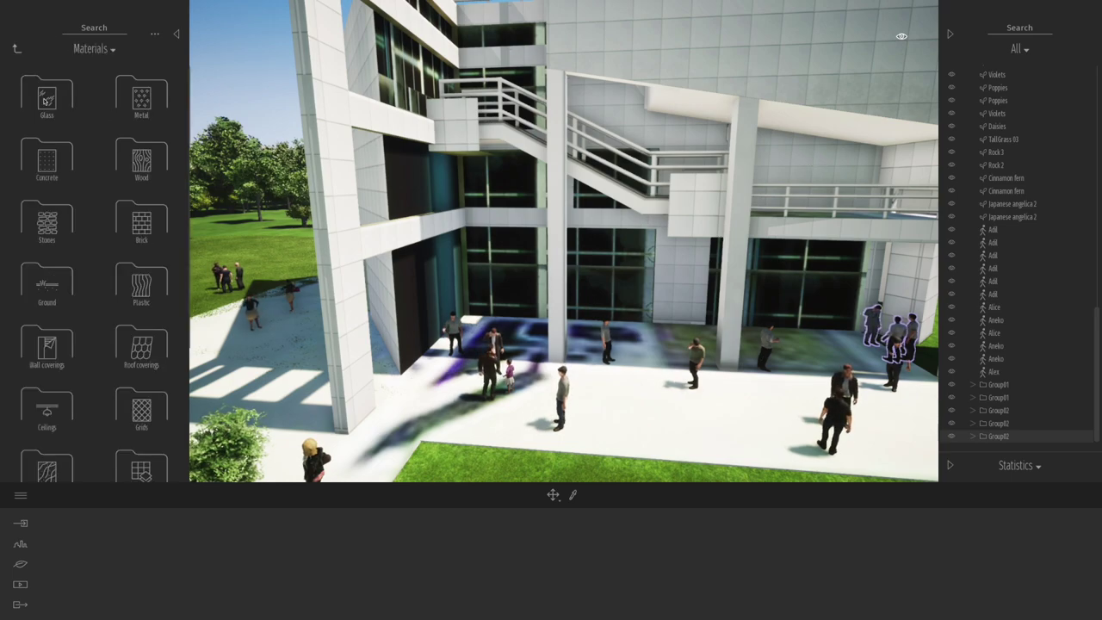
{"action": "left_click", "coordinate": [46, 289]}
{"action": "left_click", "coordinate": [16, 50]}
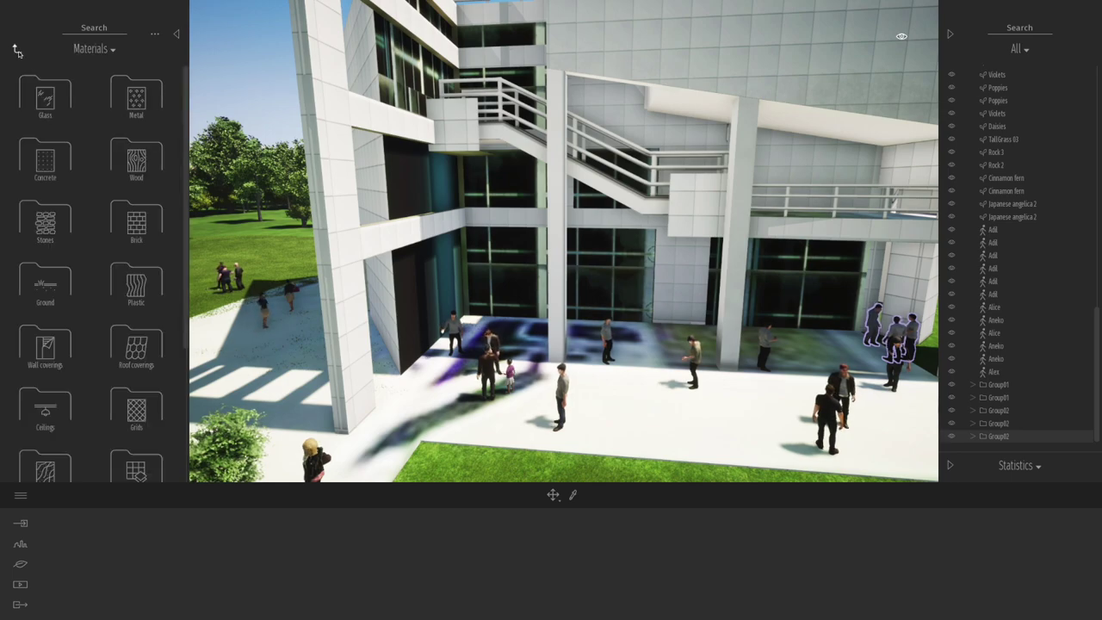
{"action": "left_click", "coordinate": [44, 222]}
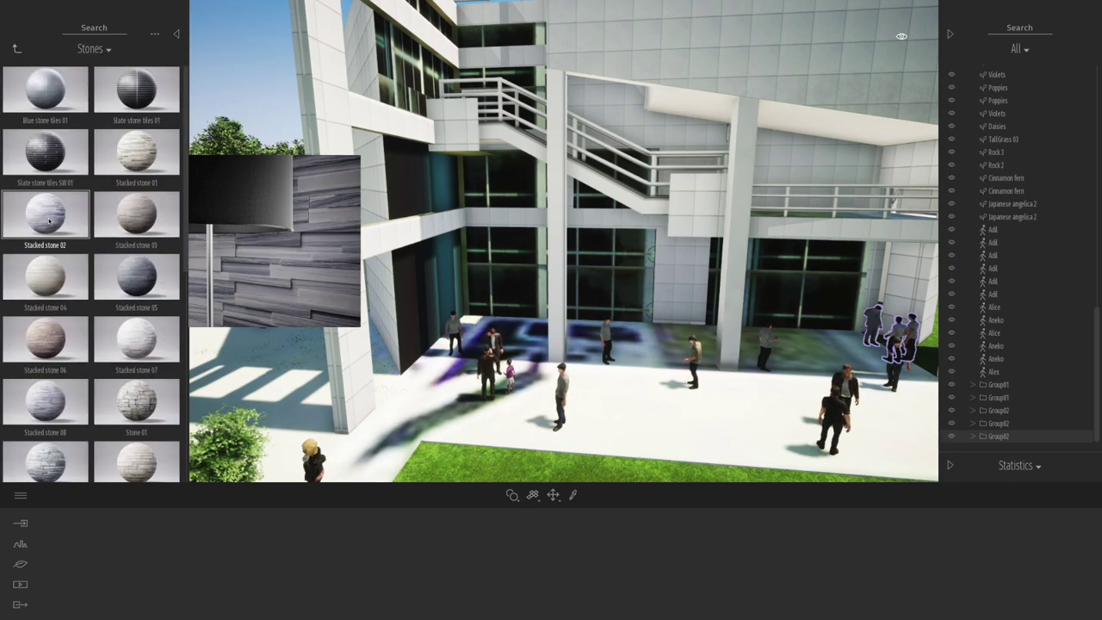
{"action": "scroll", "coordinate": [188, 211], "scroll_direction": "down", "scroll_amount": 3}
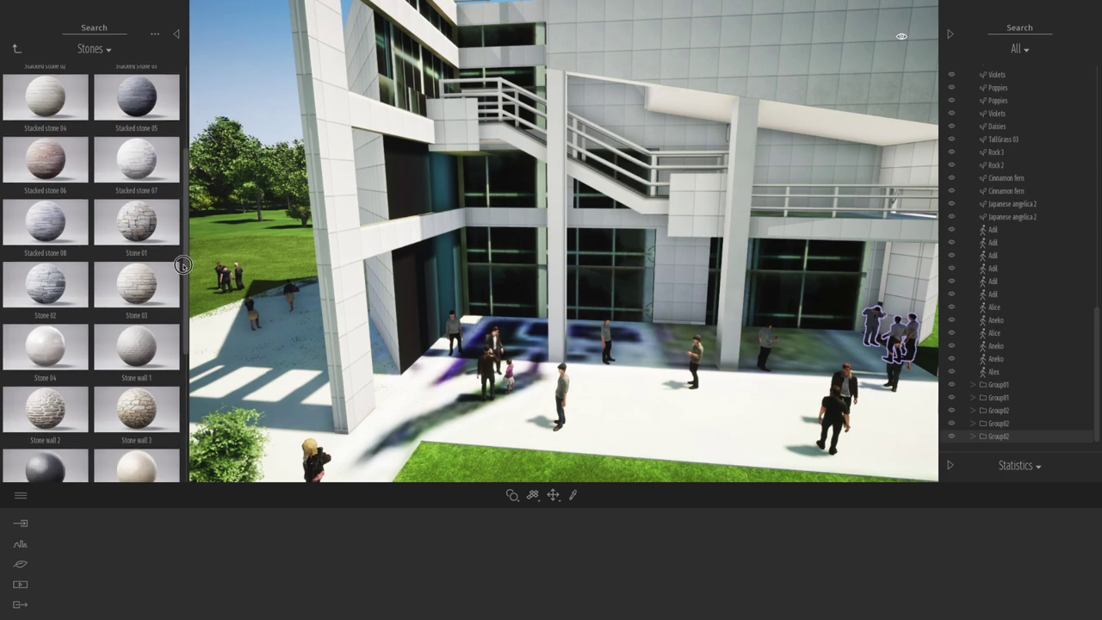
{"action": "mouse_move", "coordinate": [44, 250]}
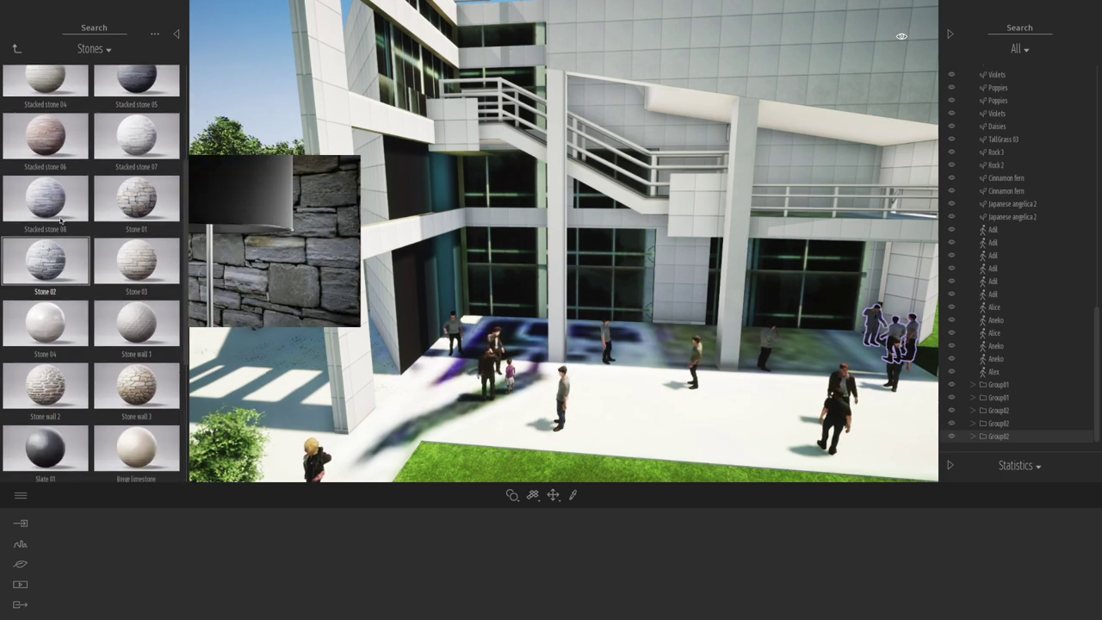
{"action": "mouse_move", "coordinate": [137, 89]}
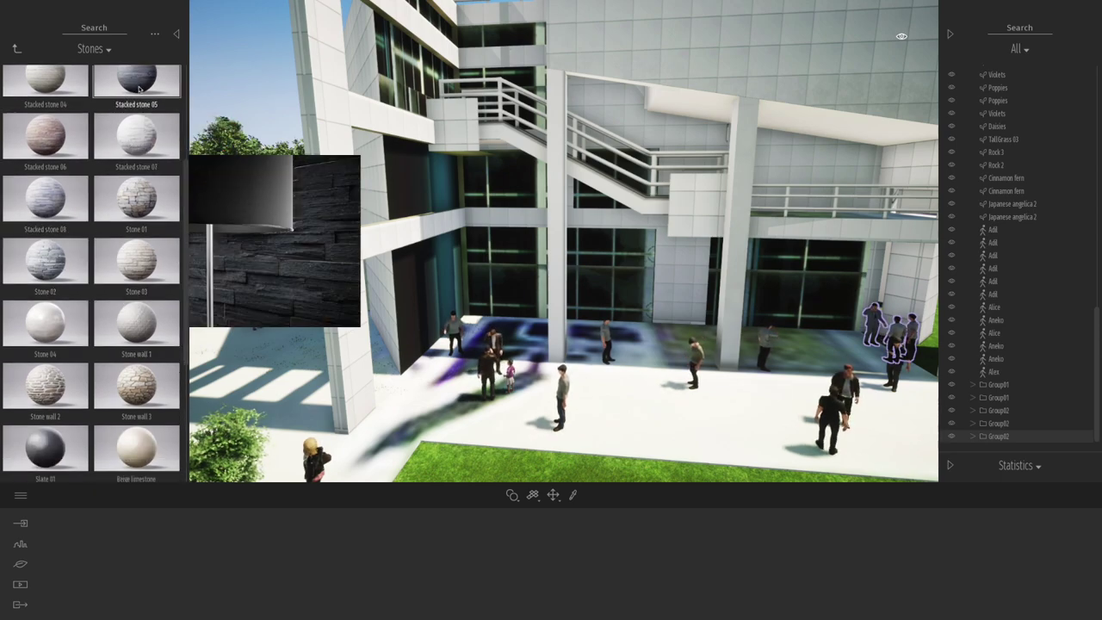
{"action": "scroll", "coordinate": [183, 352], "scroll_direction": "down", "scroll_amount": 3}
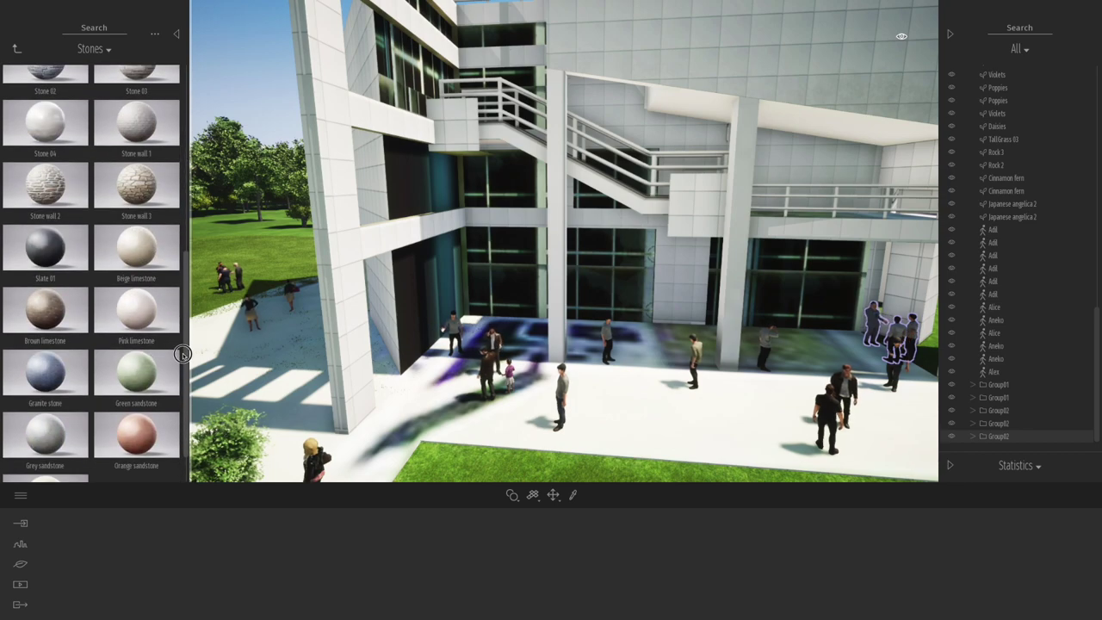
{"action": "scroll", "coordinate": [183, 353], "scroll_direction": "down", "scroll_amount": 1}
{"action": "left_click_drag", "start_coordinate": [53, 398], "coordinate": [612, 443]}
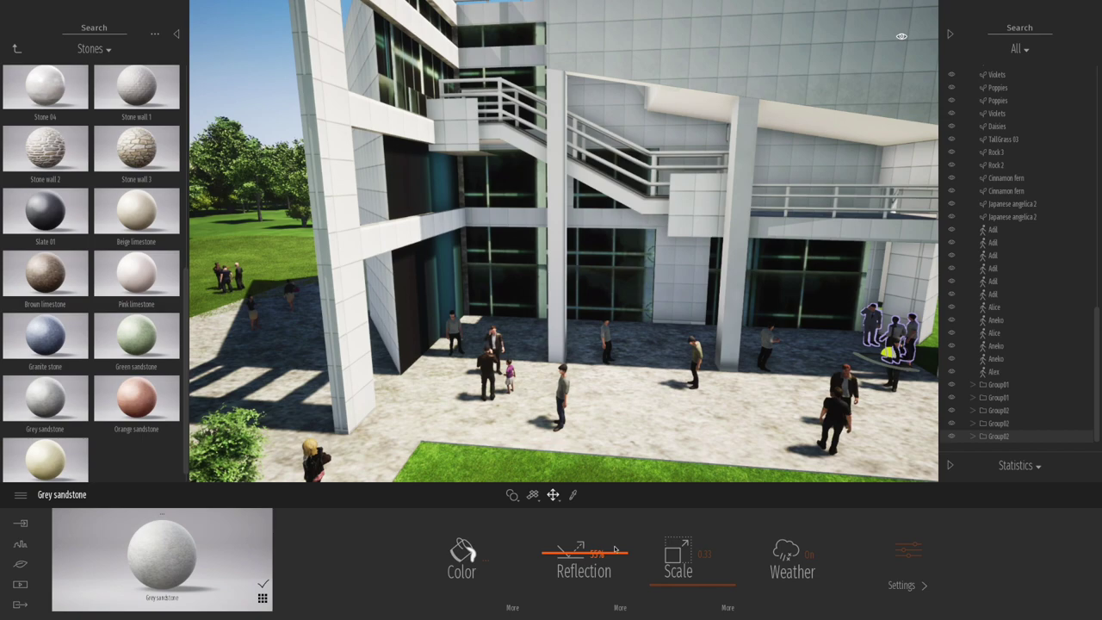
{"action": "left_click_drag", "start_coordinate": [664, 586], "coordinate": [668, 596]}
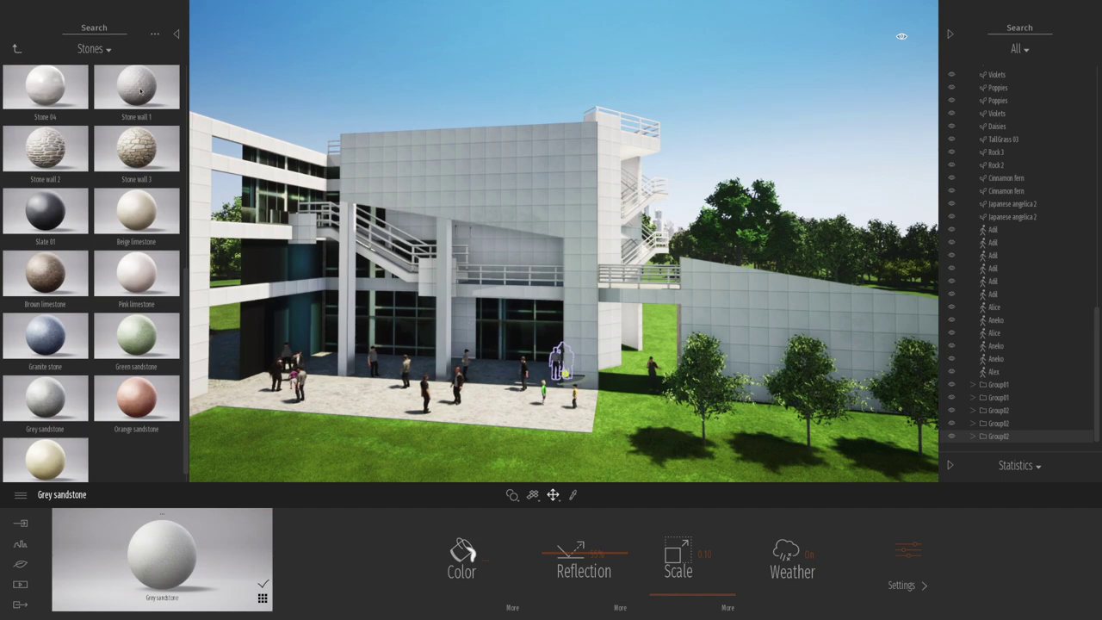
Step: Return the library to its top level and open the urban path types
{"action": "left_click", "coordinate": [16, 49]}
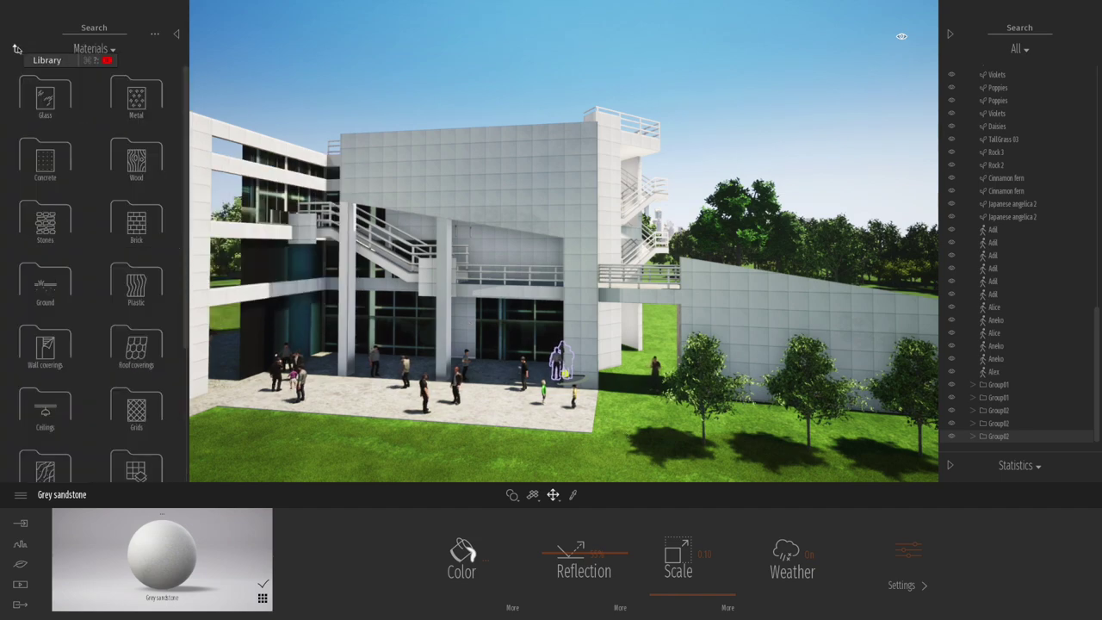
{"action": "left_click", "coordinate": [16, 51]}
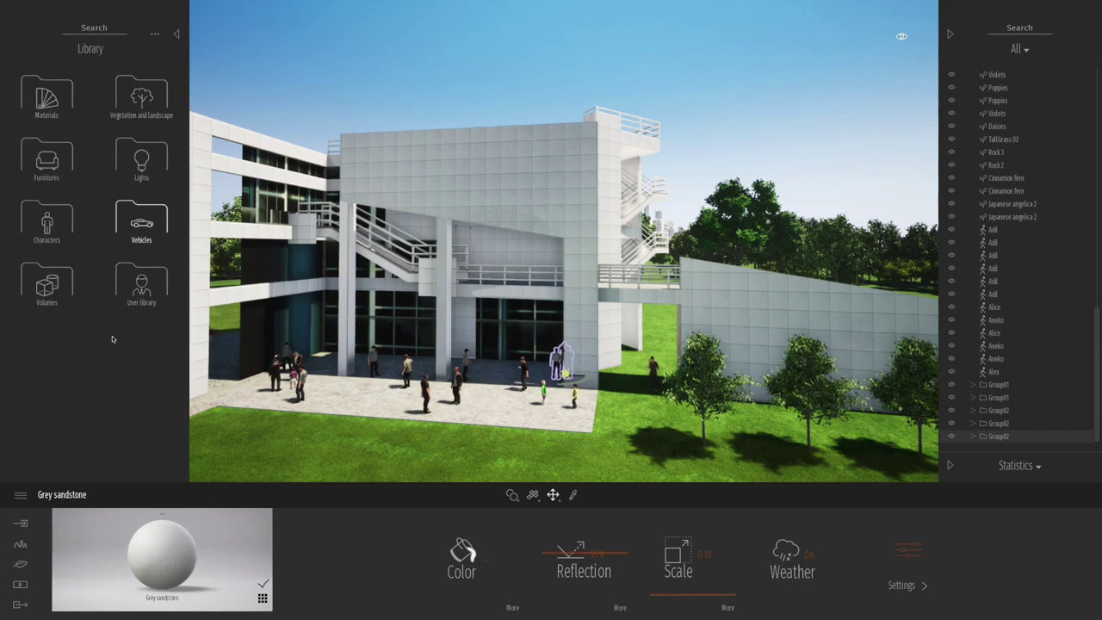
{"action": "left_click", "coordinate": [18, 545]}
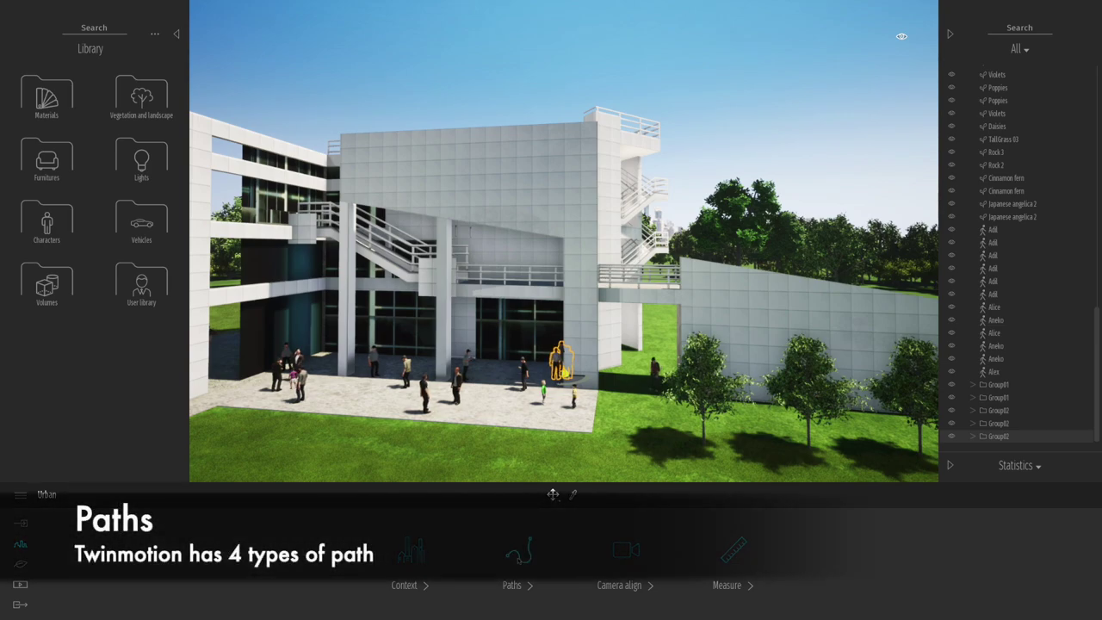
{"action": "left_click", "coordinate": [518, 560]}
{"action": "scroll", "coordinate": [582, 435], "scroll_direction": "down", "scroll_amount": 3}
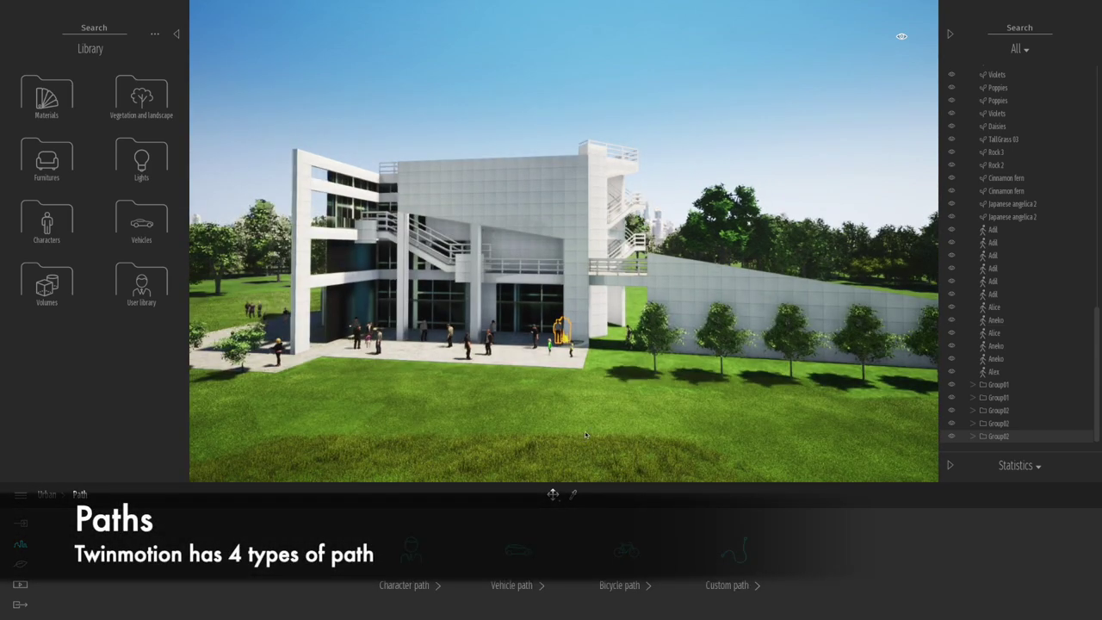
{"action": "right_click_drag", "start_coordinate": [603, 337], "coordinate": [621, 433]}
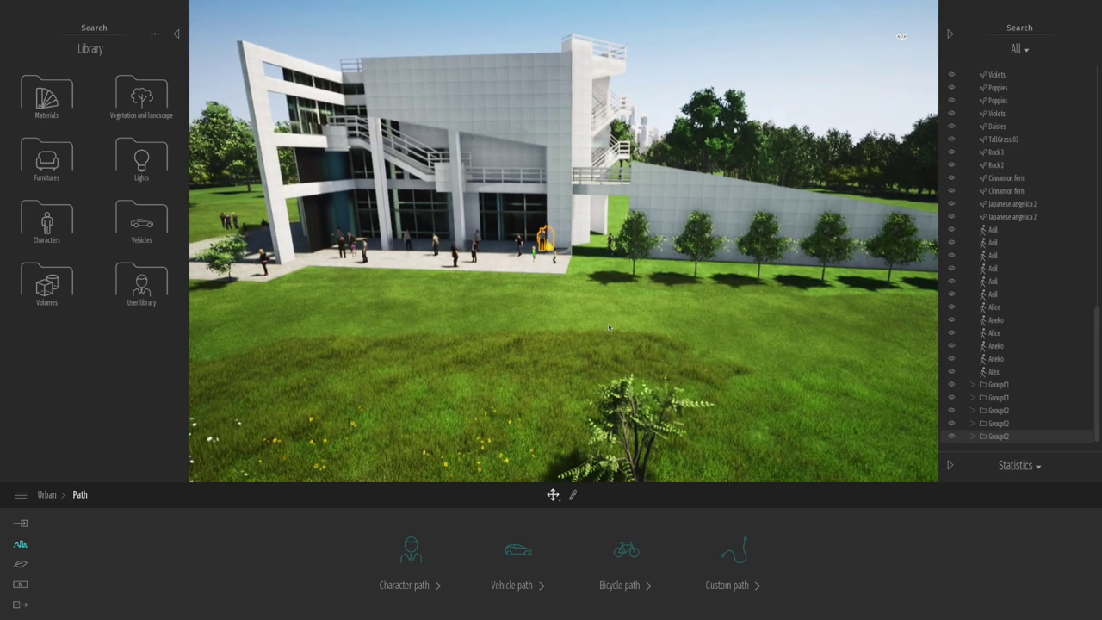
{"action": "scroll", "coordinate": [569, 411], "scroll_direction": "down", "scroll_amount": 4}
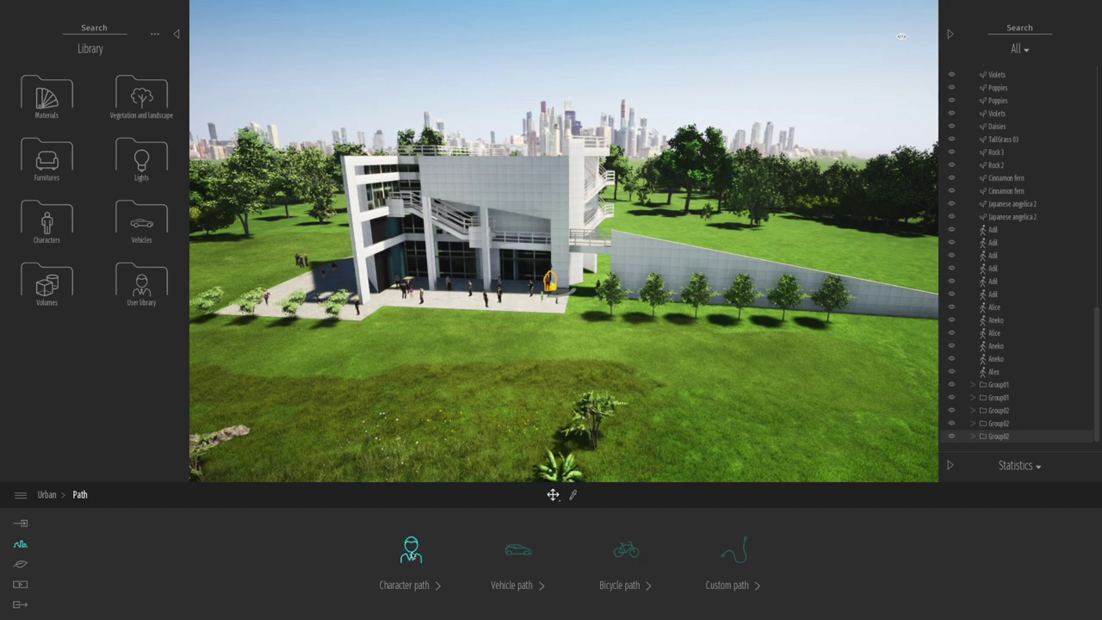
Step: Draw a character path along the row of trees by the low wall, across the front terrace and around the side terrace
{"action": "left_click", "coordinate": [411, 553]}
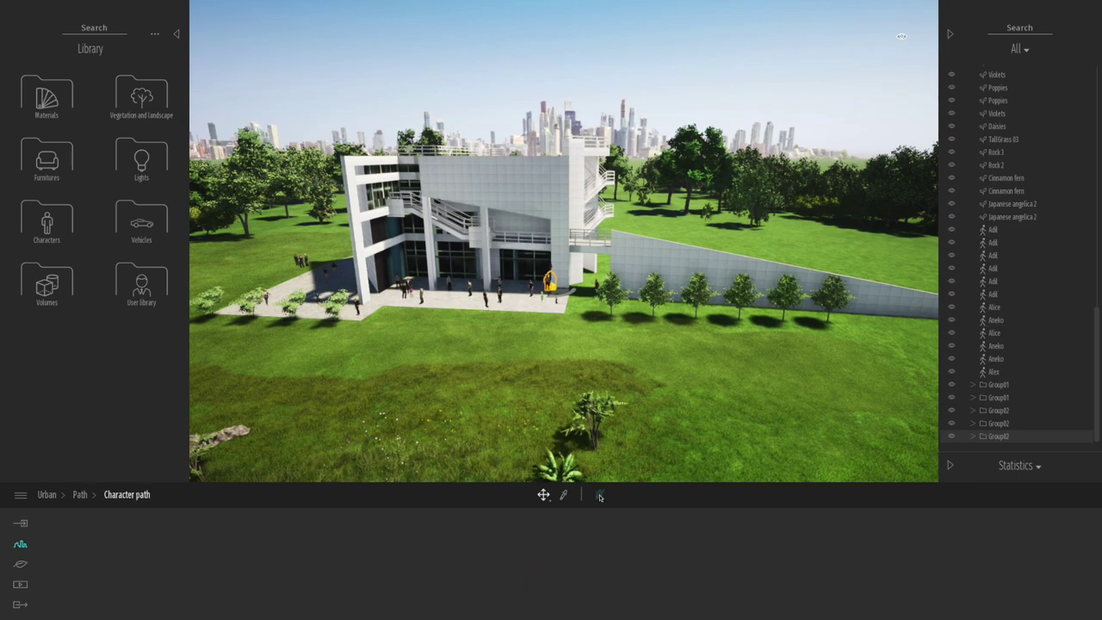
{"action": "left_click", "coordinate": [600, 496]}
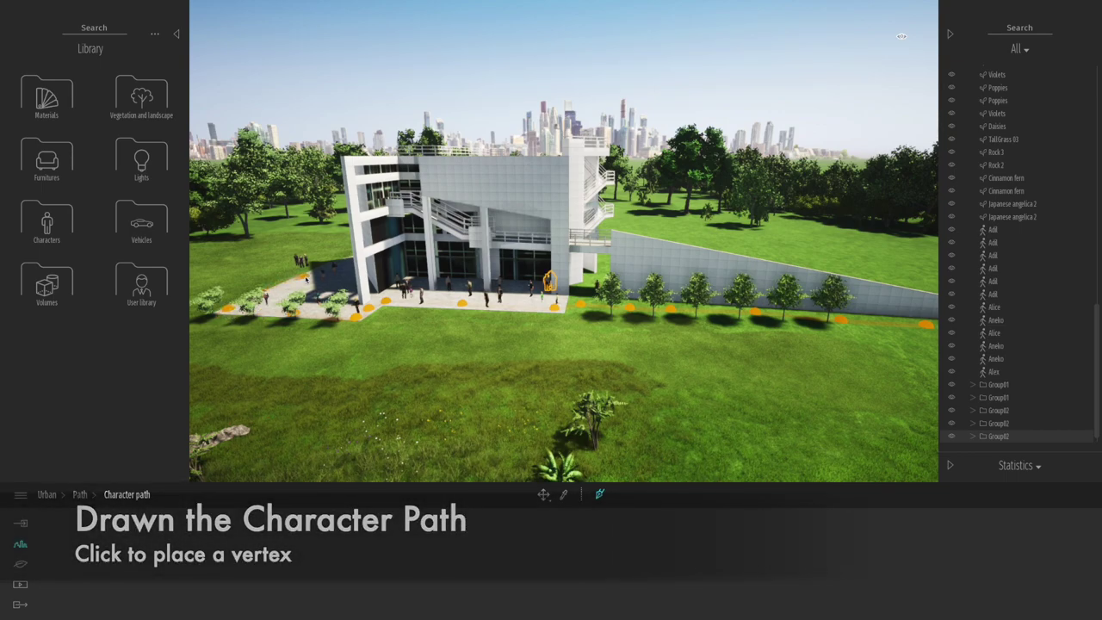
{"action": "key", "text": "e"}
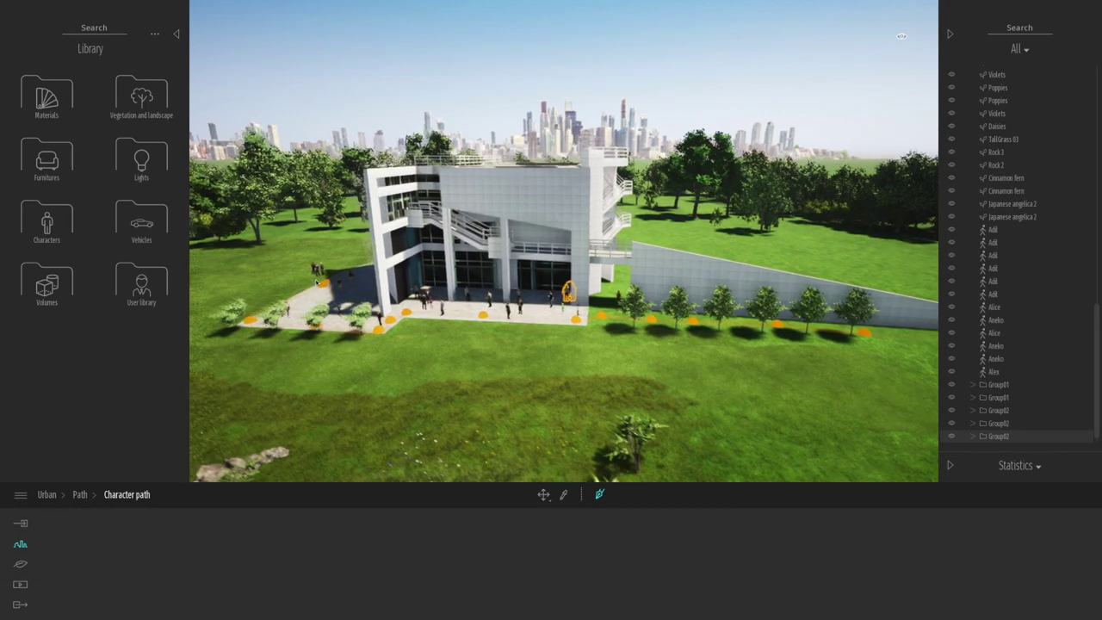
{"action": "key", "text": "a"}
{"action": "key", "text": "w"}
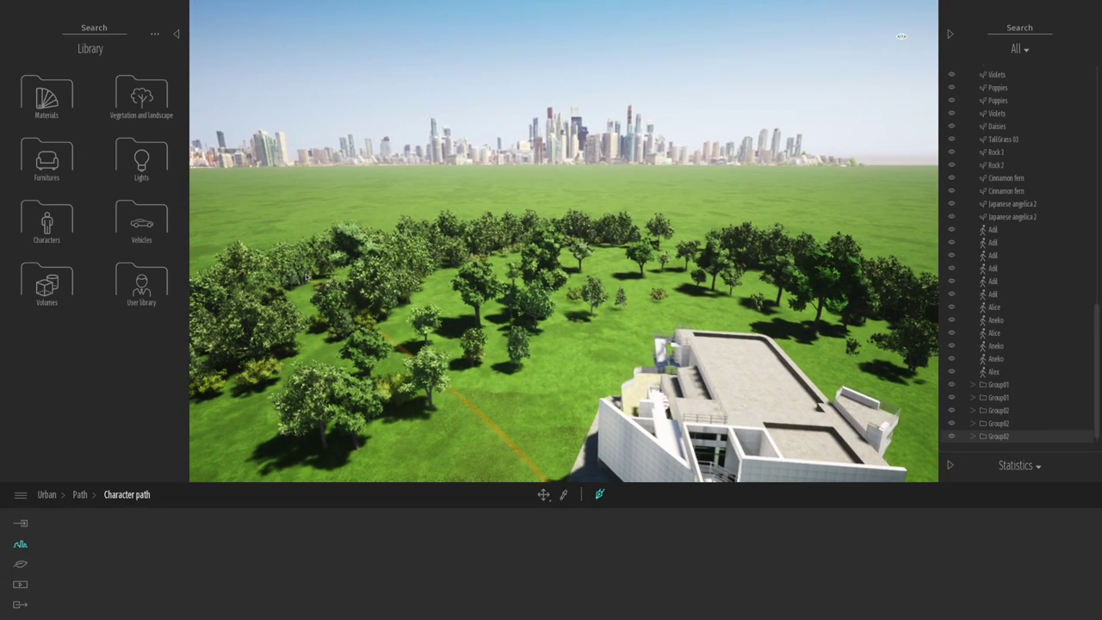
{"action": "key", "text": "q"}
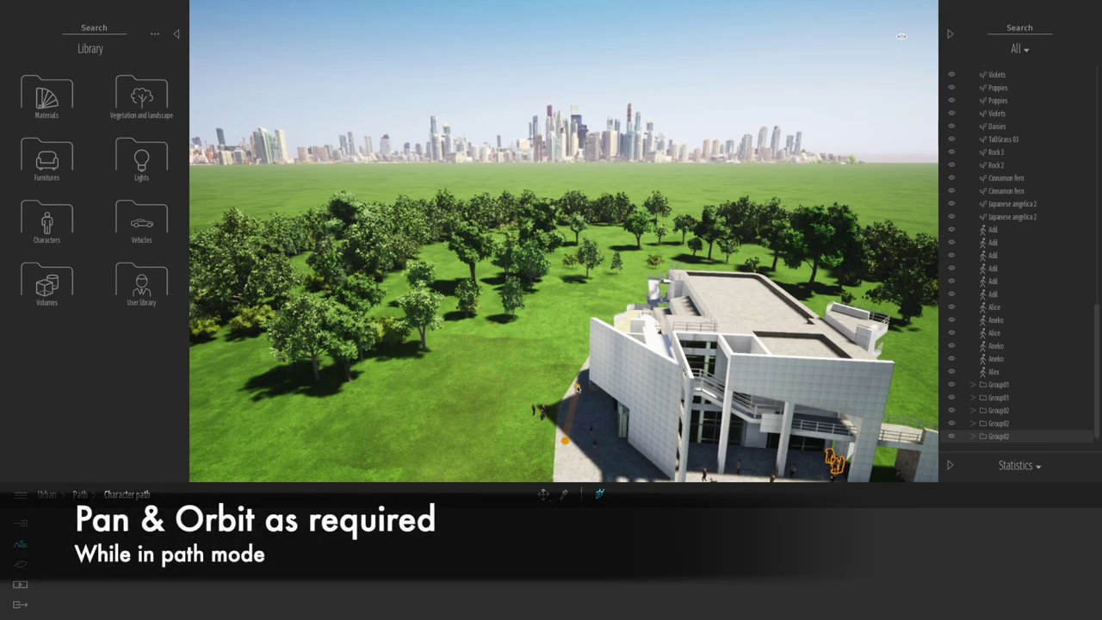
{"action": "right_click_drag", "start_coordinate": [578, 388], "coordinate": [540, 367]}
{"action": "middle_click_drag", "start_coordinate": [546, 374], "coordinate": [543, 372]}
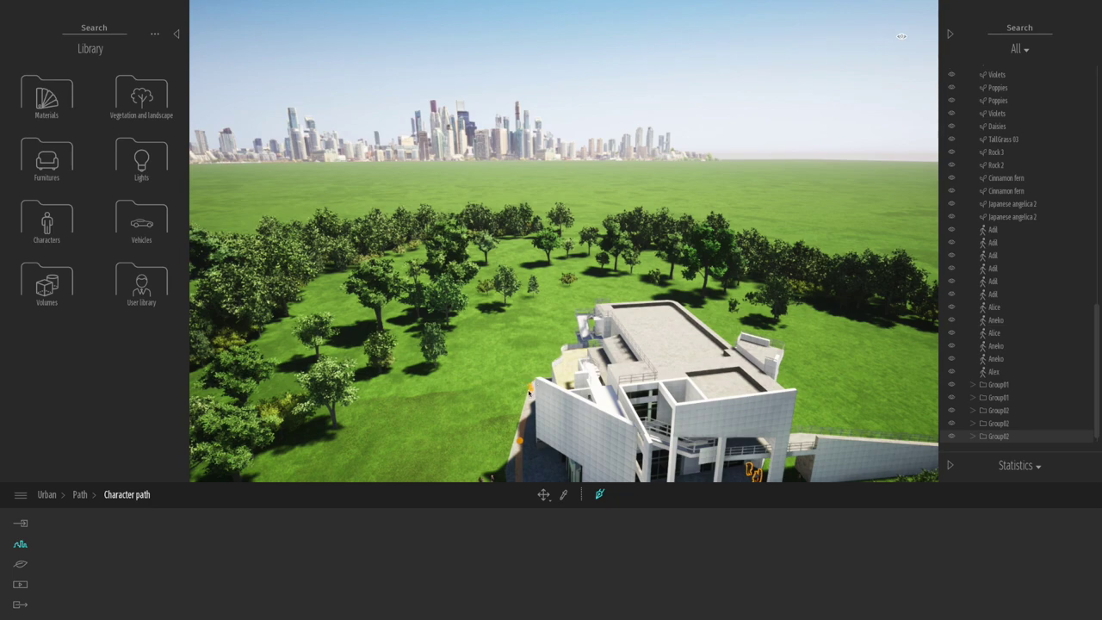
{"action": "key", "text": "Escape"}
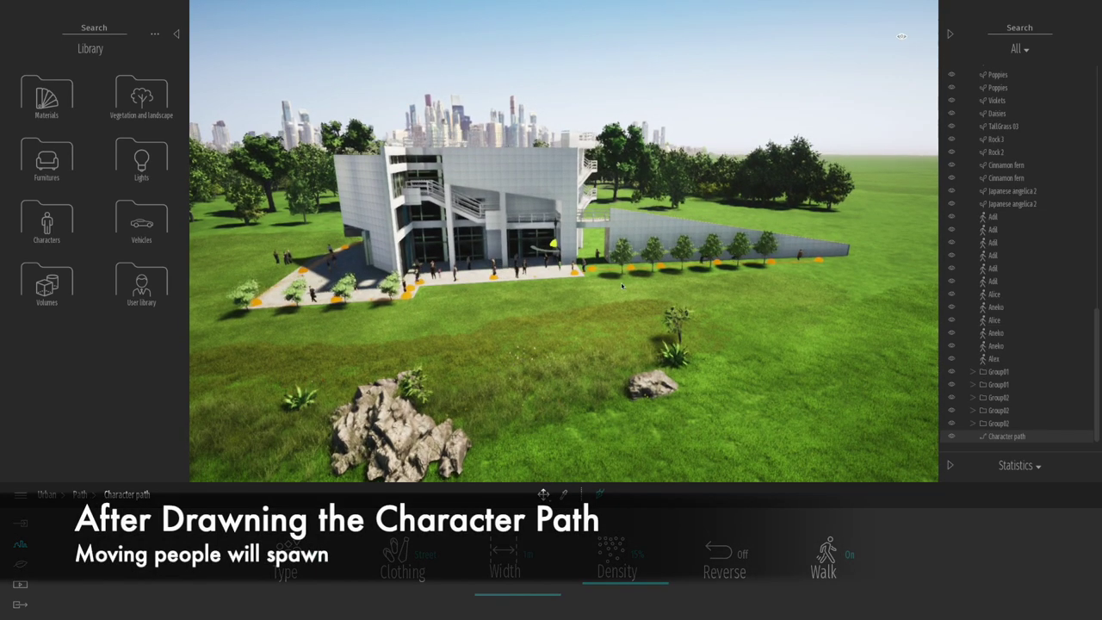
Step: Move a Group01 set off the character path toward the facade, and move Alice from the terrace corner onto the front terrace
{"action": "scroll", "coordinate": [571, 286], "scroll_direction": "up", "scroll_amount": 2}
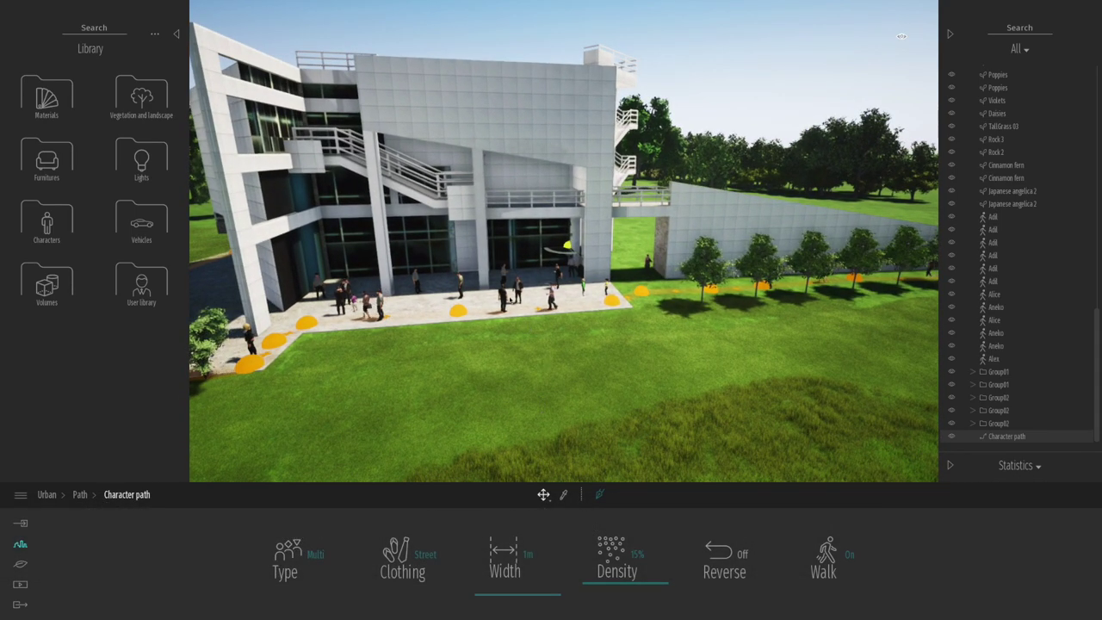
{"action": "left_click", "coordinate": [503, 313]}
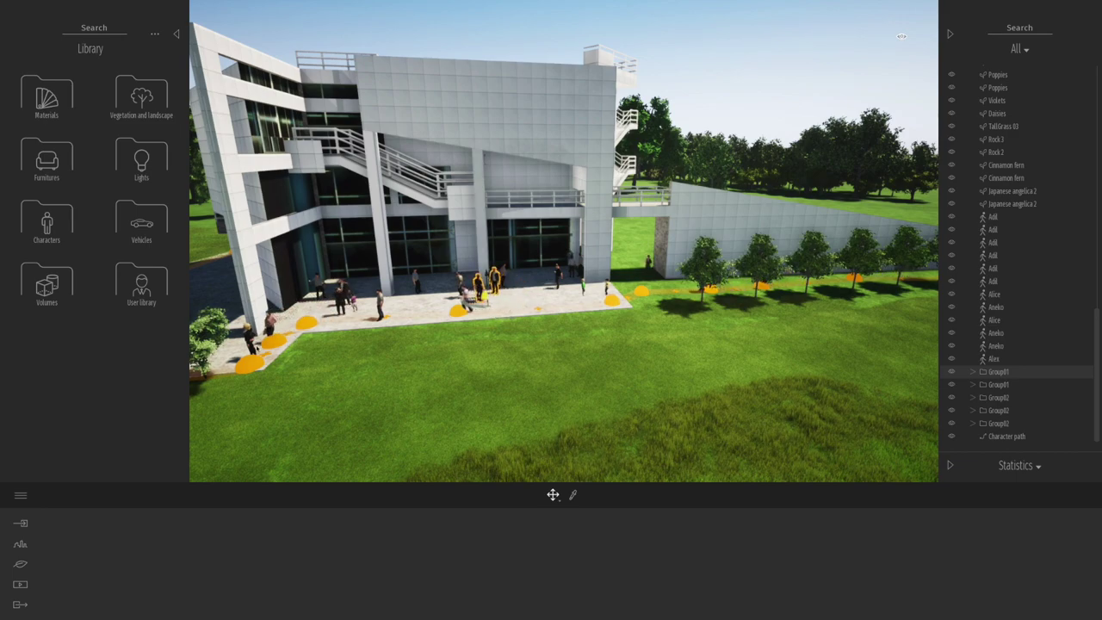
{"action": "left_click", "coordinate": [254, 341]}
{"action": "middle_click_drag", "start_coordinate": [302, 376], "coordinate": [345, 390]}
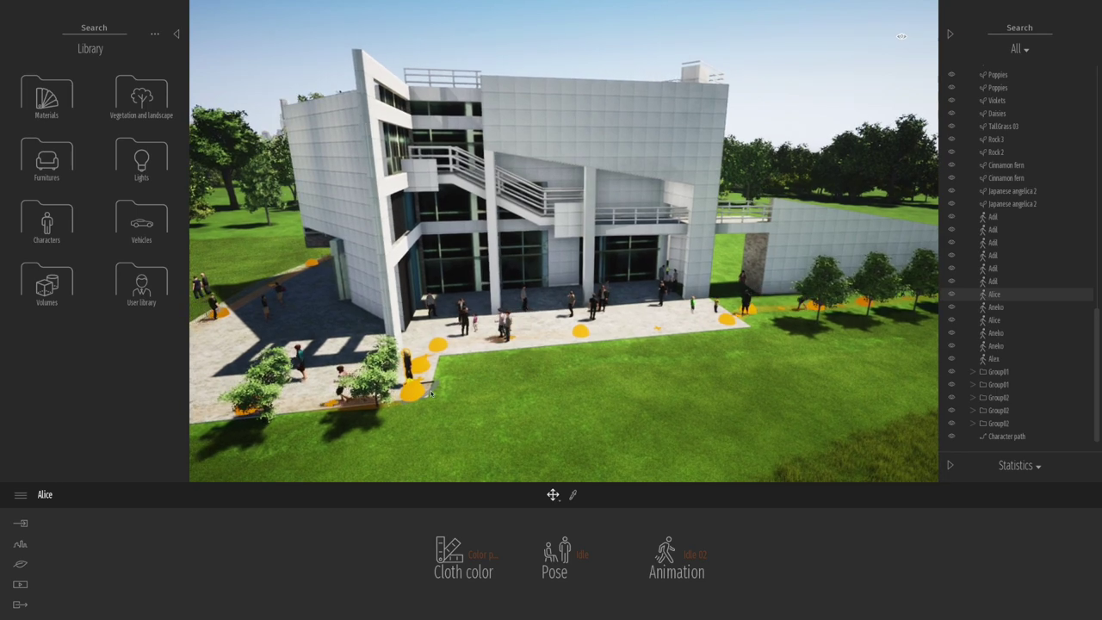
{"action": "left_click_drag", "start_coordinate": [431, 386], "coordinate": [541, 322]}
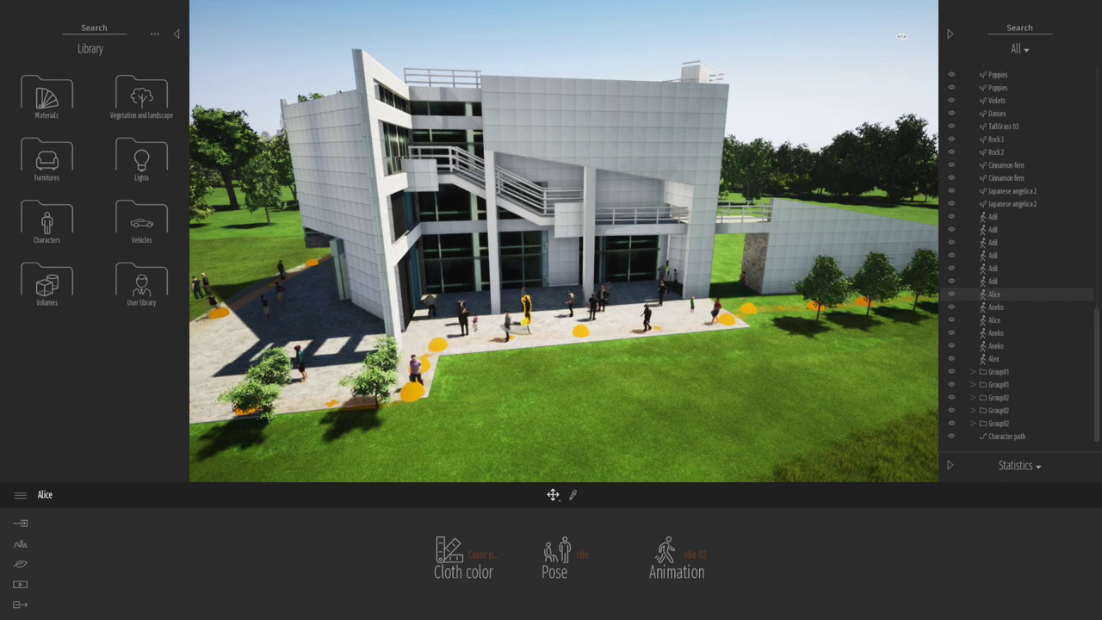
Step: Select the character path, check its type and clothing options, and set its width to 2 m
{"action": "left_click", "coordinate": [751, 311]}
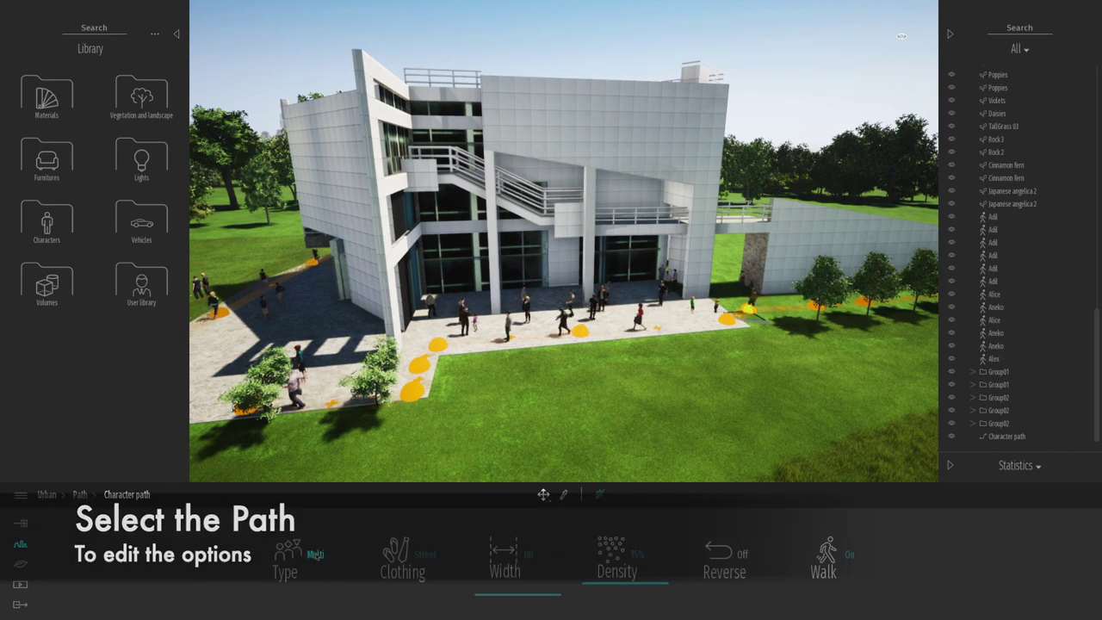
{"action": "left_click", "coordinate": [315, 554]}
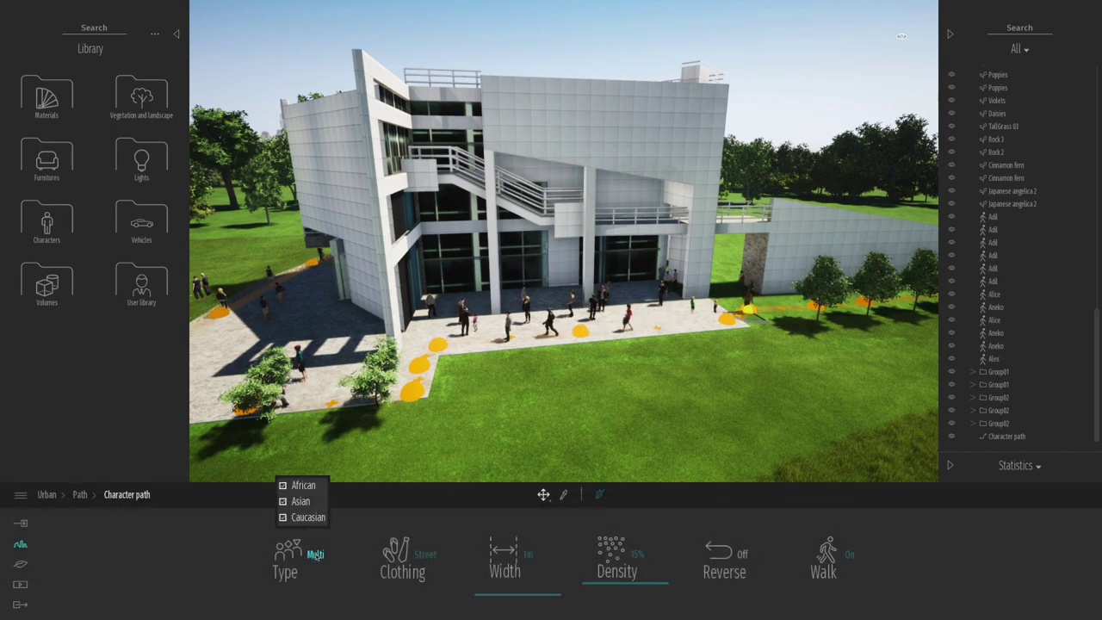
{"action": "left_click", "coordinate": [426, 554]}
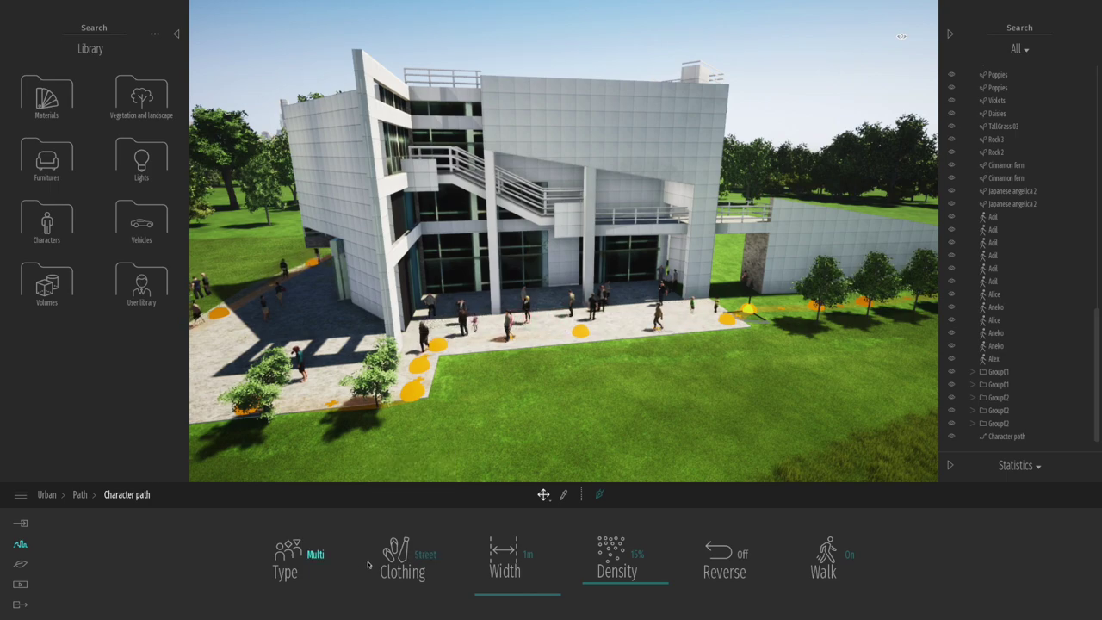
{"action": "left_click", "coordinate": [510, 594]}
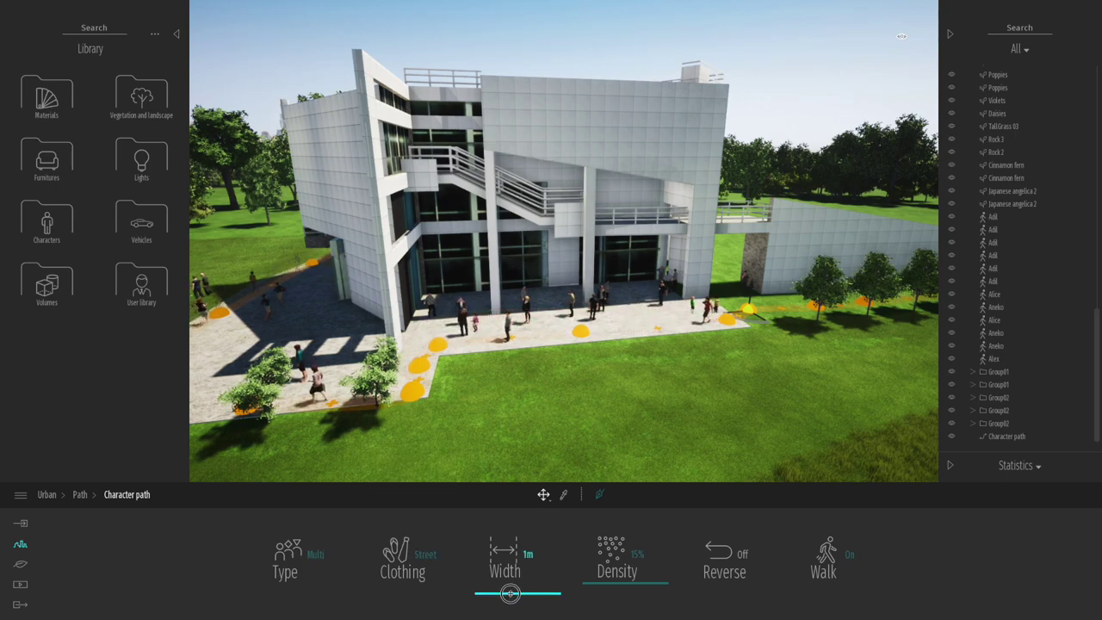
{"action": "left_click_drag", "start_coordinate": [511, 594], "coordinate": [509, 584]}
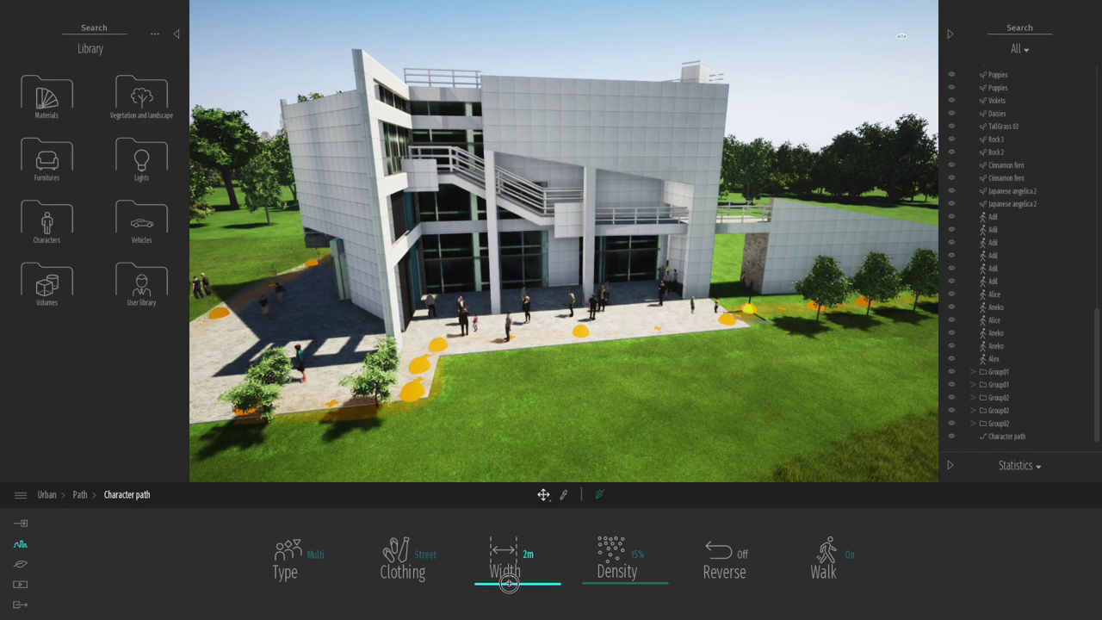
Step: Try the character path's density at 100% and then at 29%
{"action": "left_click", "coordinate": [606, 574]}
{"action": "left_click_drag", "start_coordinate": [606, 574], "coordinate": [615, 515]}
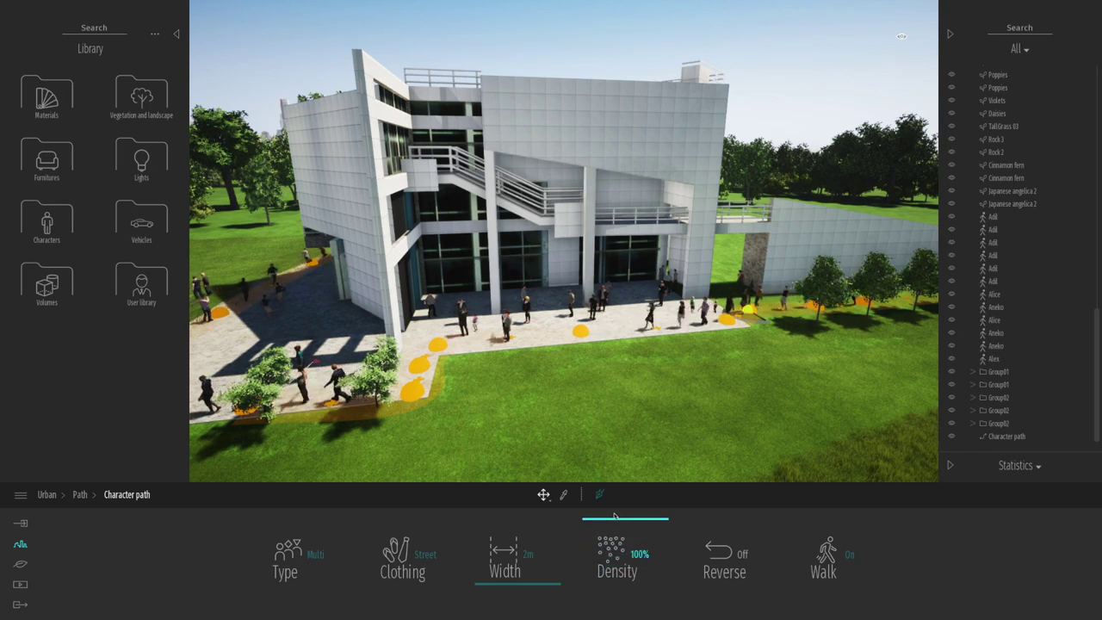
{"action": "left_click_drag", "start_coordinate": [607, 521], "coordinate": [613, 576]}
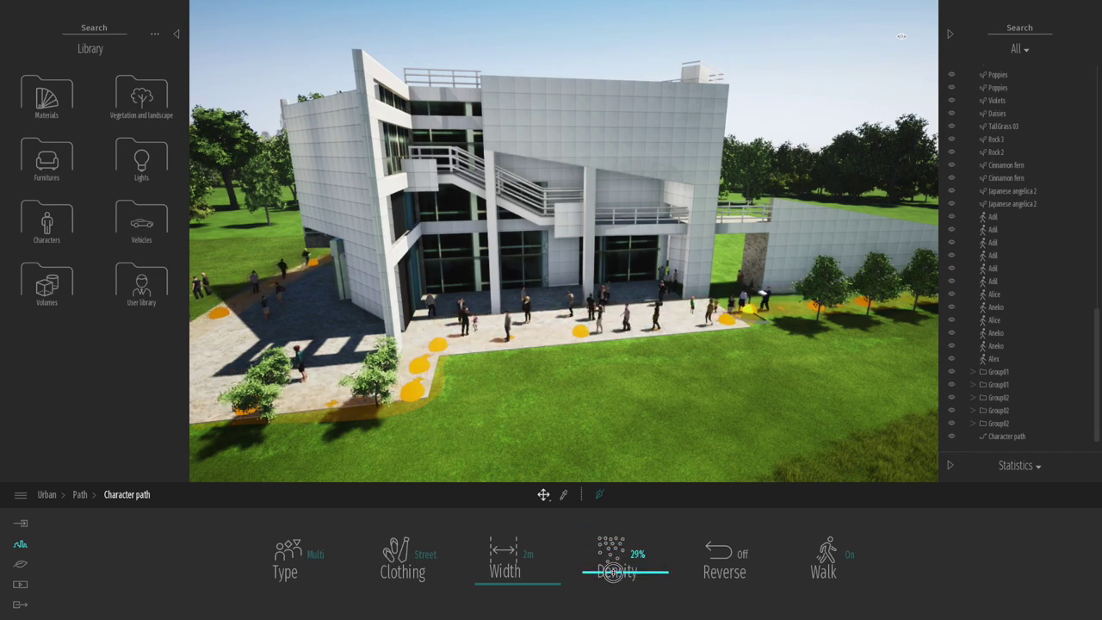
Step: Set the character path's width to 3 m and its density to 10%
{"action": "left_click_drag", "start_coordinate": [547, 586], "coordinate": [546, 577]}
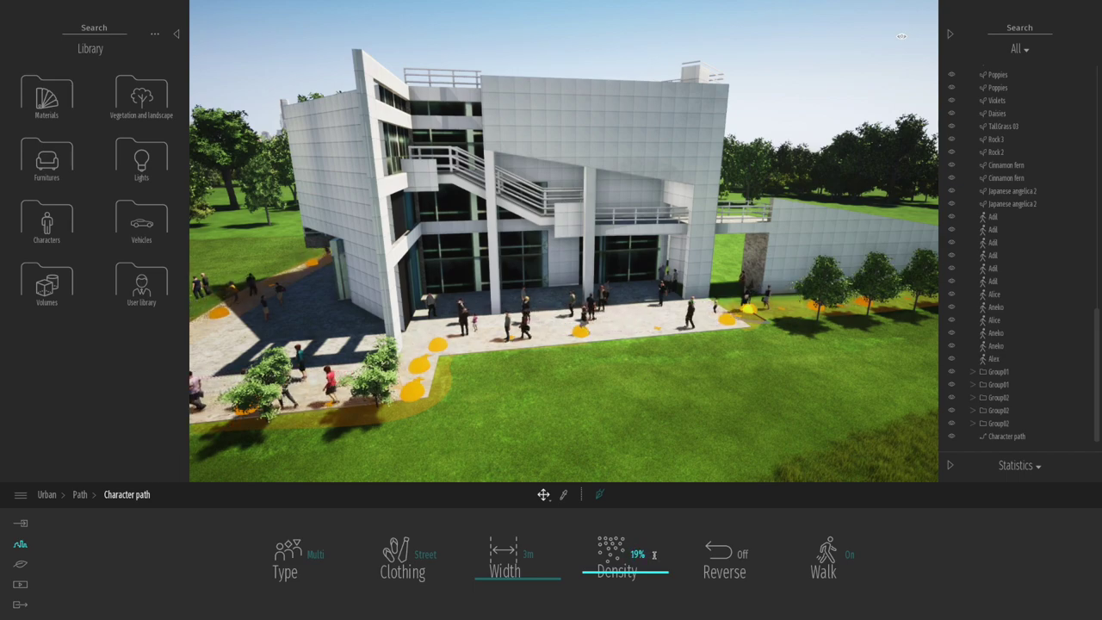
{"action": "key", "text": "BackSpace"}
{"action": "key", "text": "Return"}
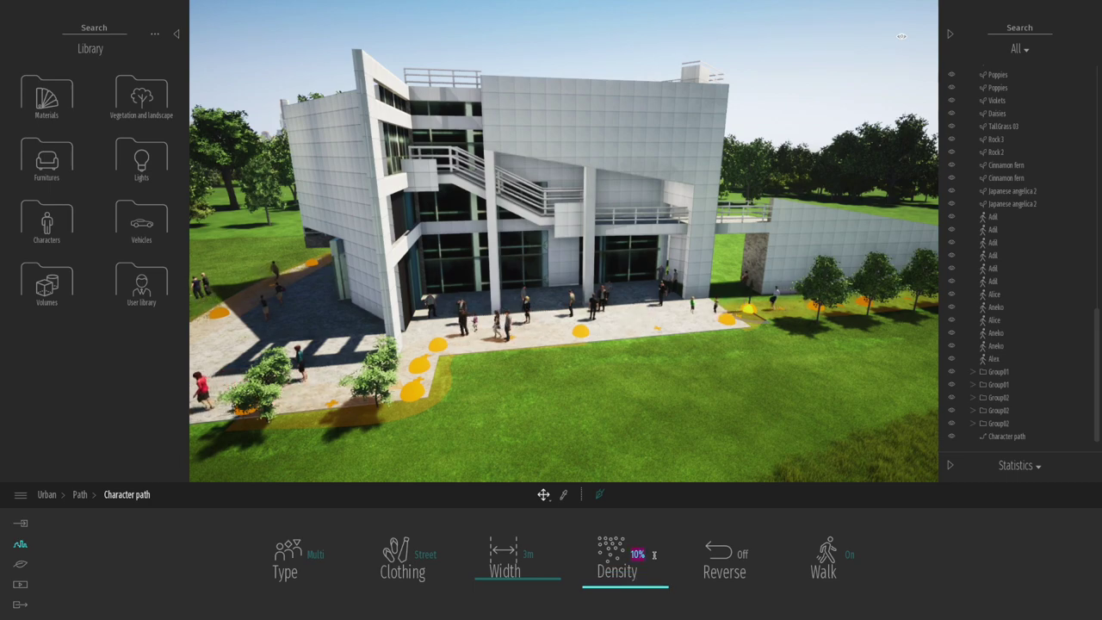
Step: Apply the 10% density to the character path and review the walkers along the front terrace
{"action": "key", "text": "Return"}
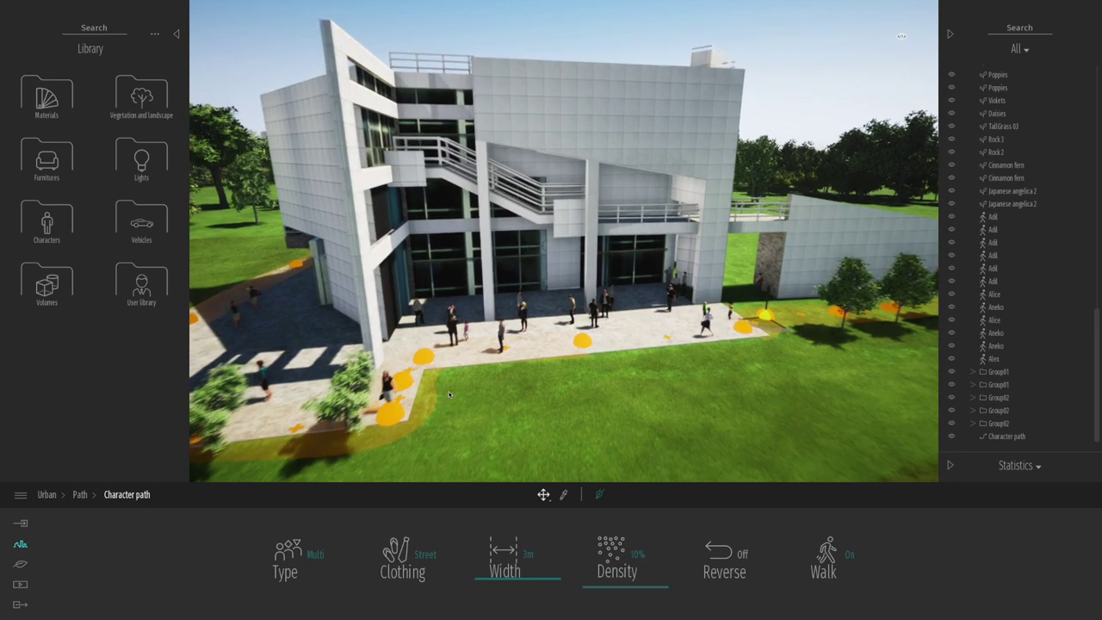
{"action": "key", "text": "w"}
{"action": "key", "text": "d"}
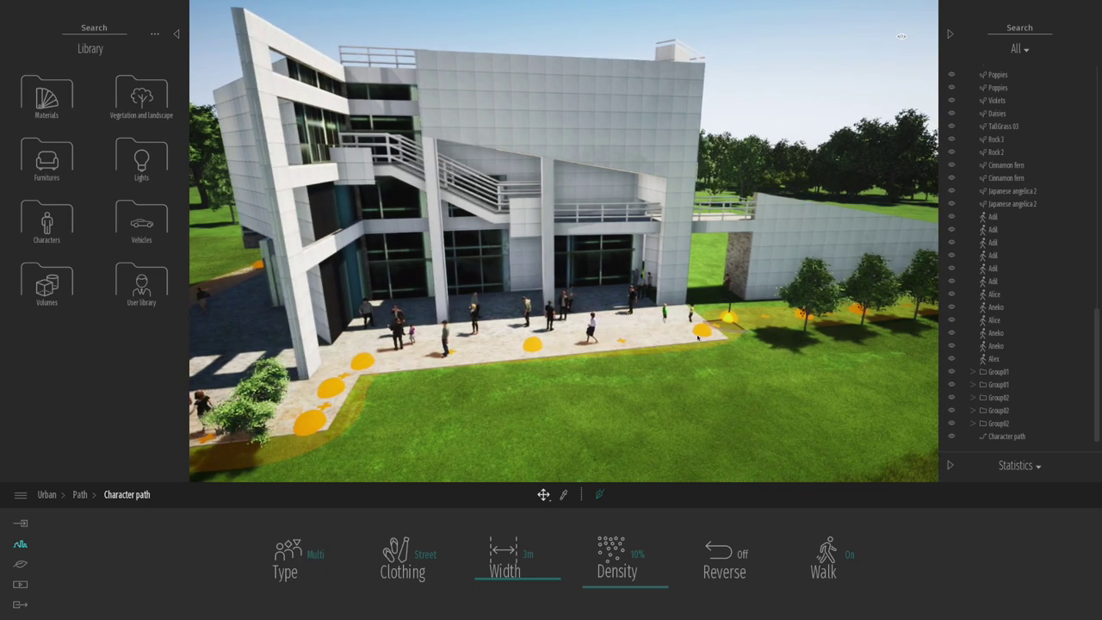
{"action": "key", "text": "d"}
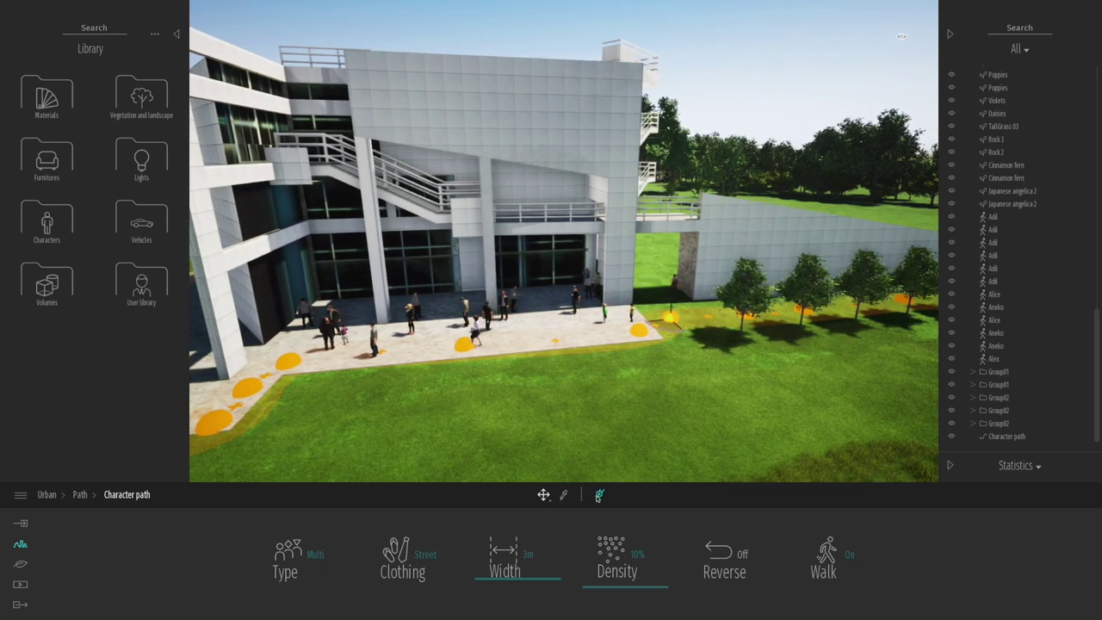
Step: Draw a second character path from the building's shaded side across the plaza and along the front terrace
{"action": "left_click", "coordinate": [597, 496]}
{"action": "key", "text": "s"}
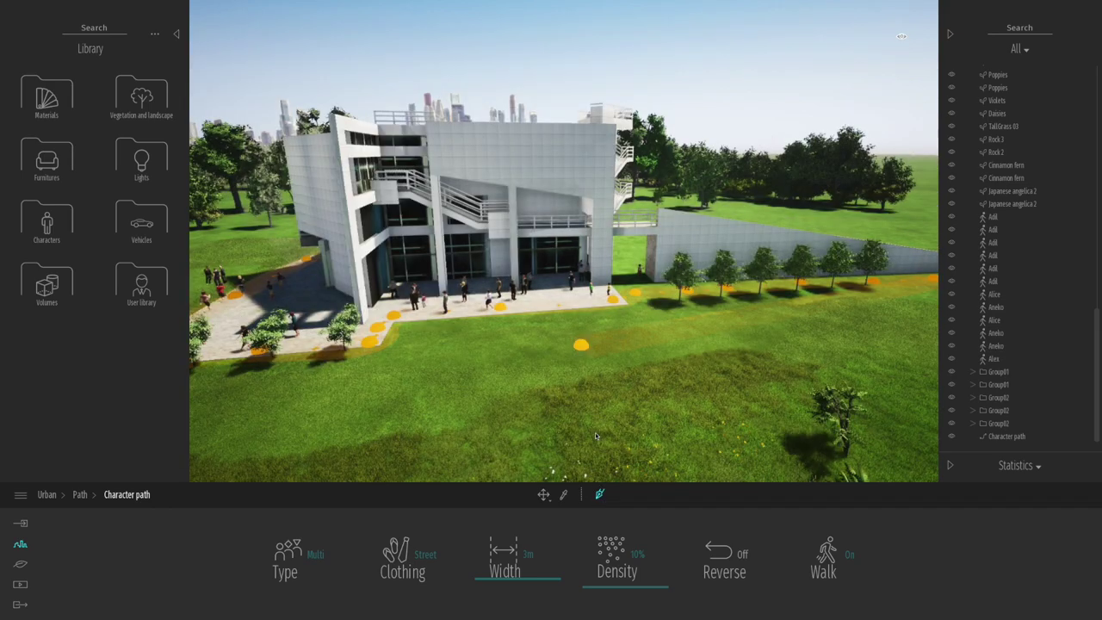
{"action": "key", "text": "e"}
{"action": "key", "text": "a"}
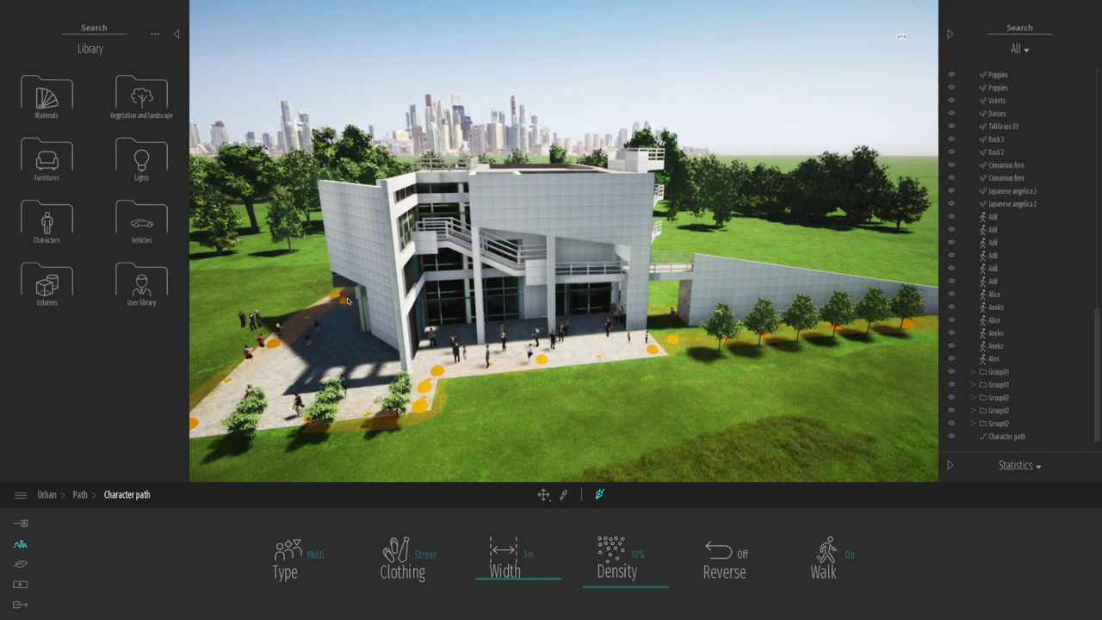
{"action": "key", "text": "Escape"}
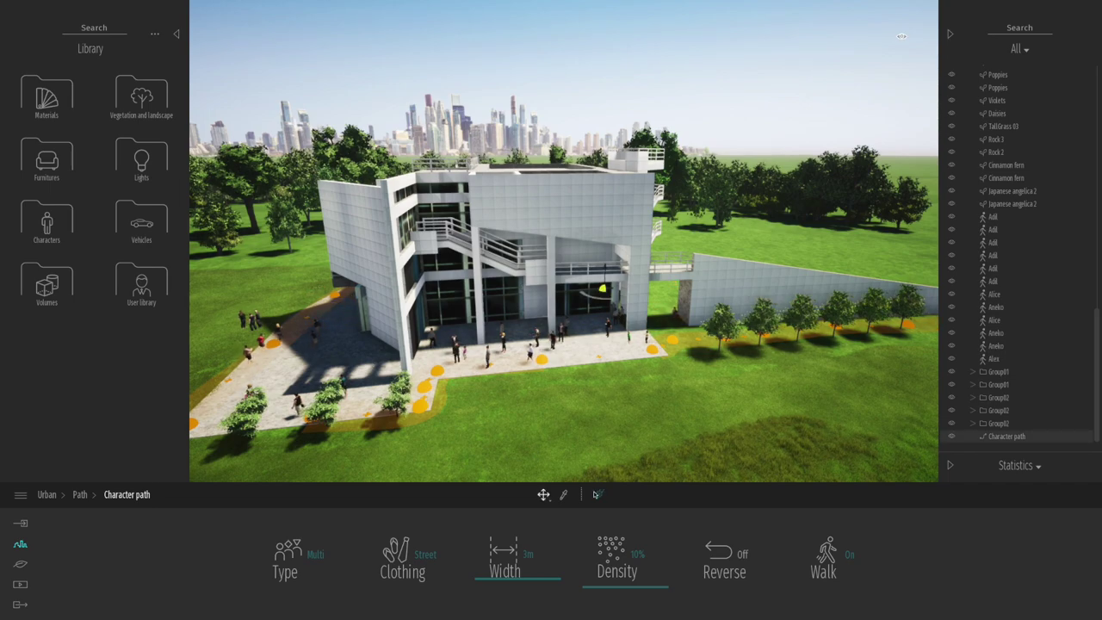
{"action": "left_click", "coordinate": [599, 494]}
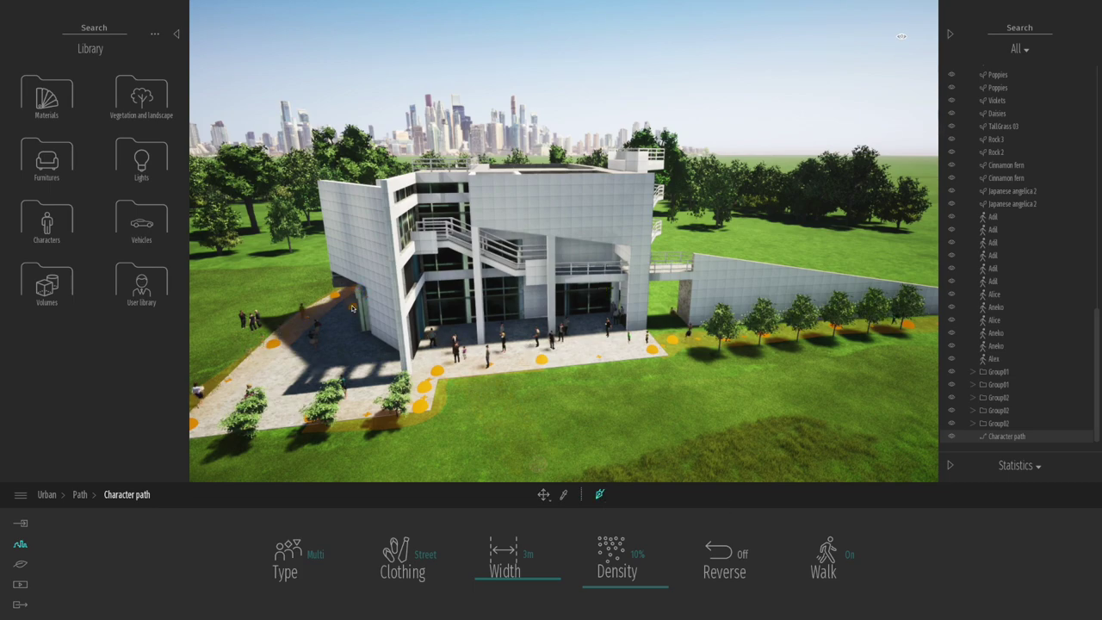
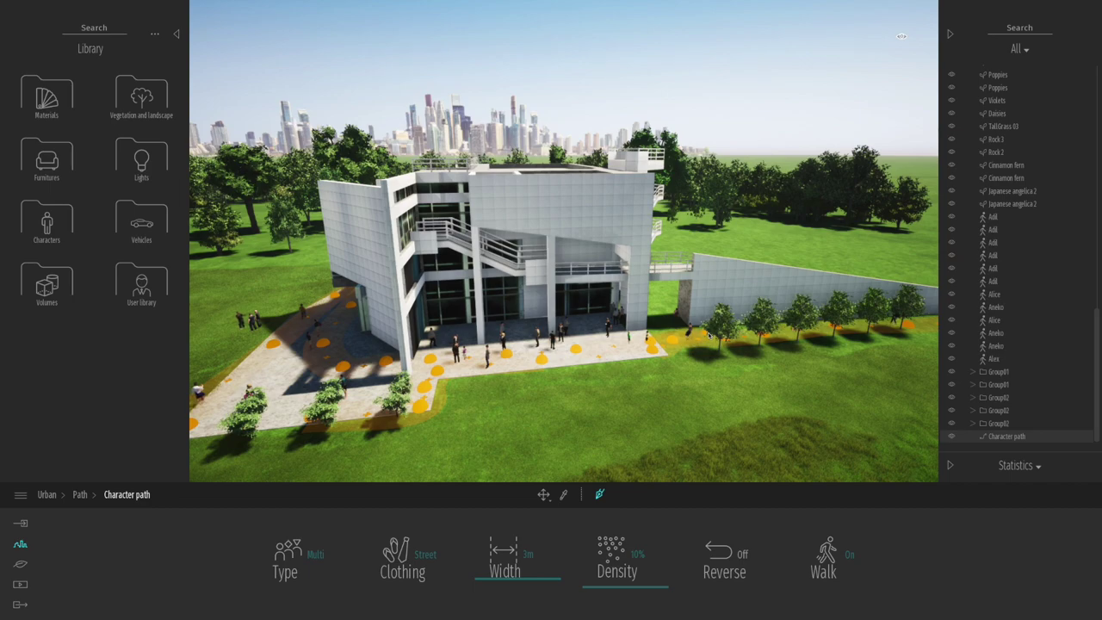
Step: Move a Group02 set and a Group01 set off the new character path toward the glazed facade
{"action": "middle_click_drag", "start_coordinate": [727, 328], "coordinate": [709, 362]}
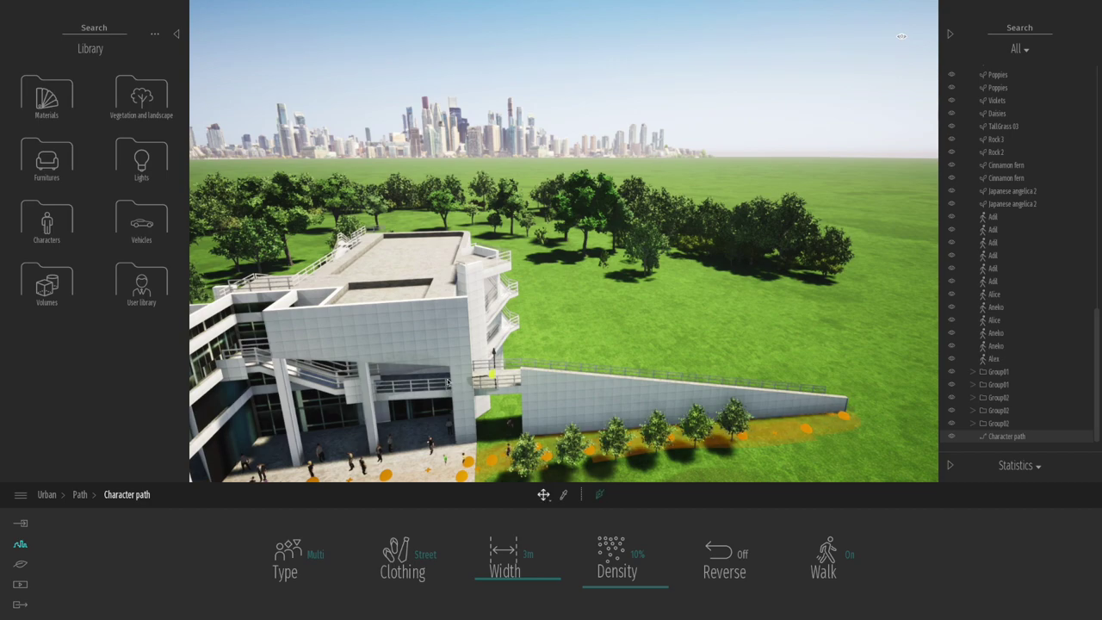
{"action": "middle_click_drag", "start_coordinate": [448, 380], "coordinate": [542, 281]}
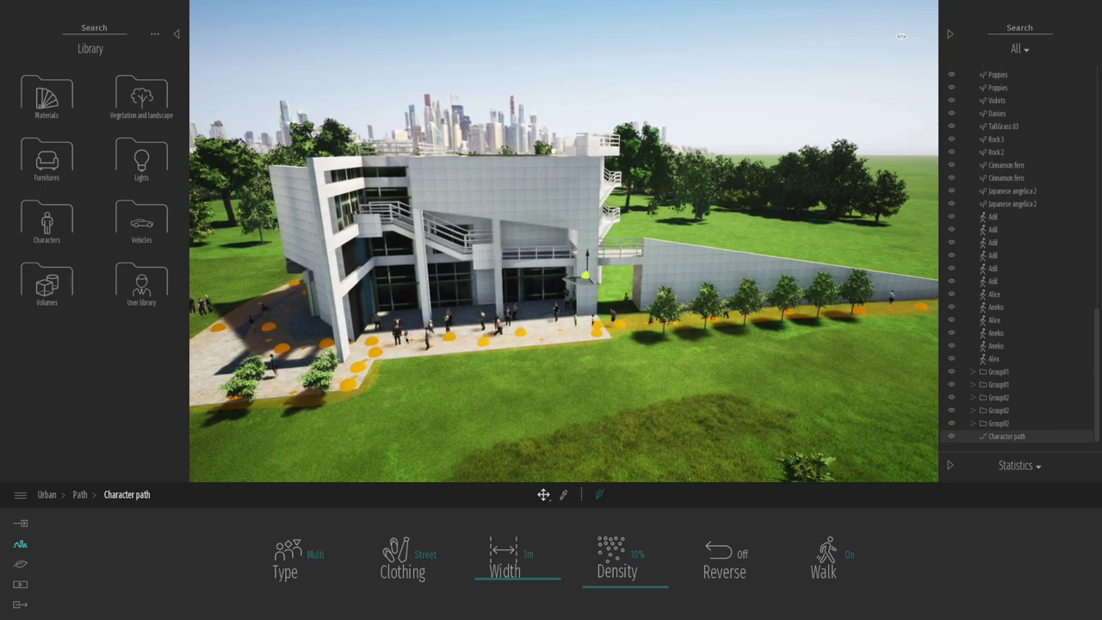
{"action": "left_click", "coordinate": [398, 328]}
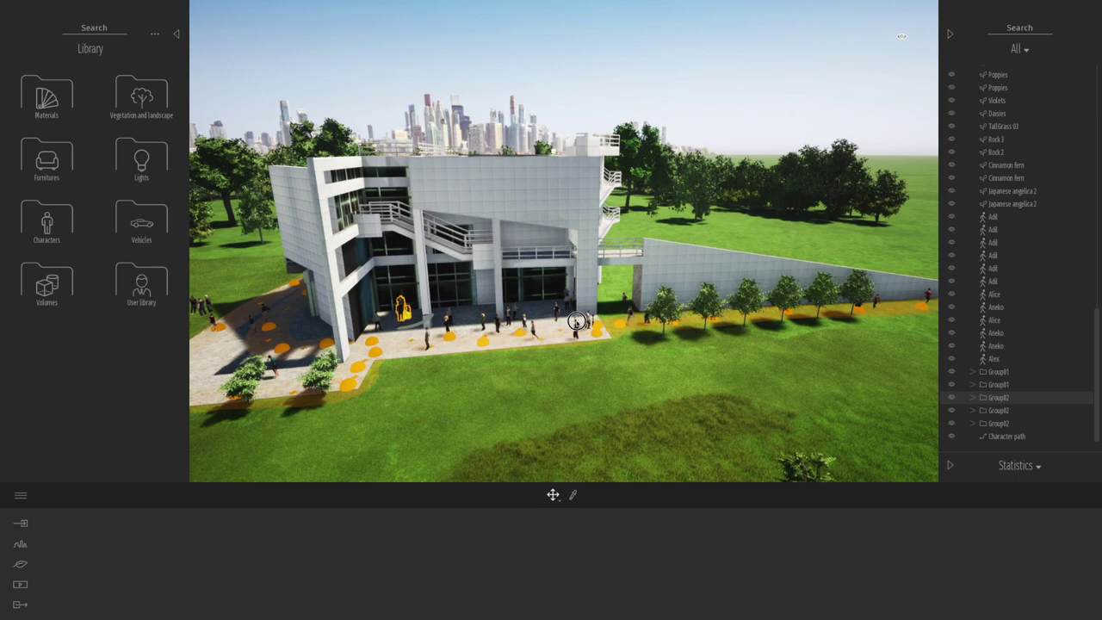
{"action": "left_click", "coordinate": [551, 320]}
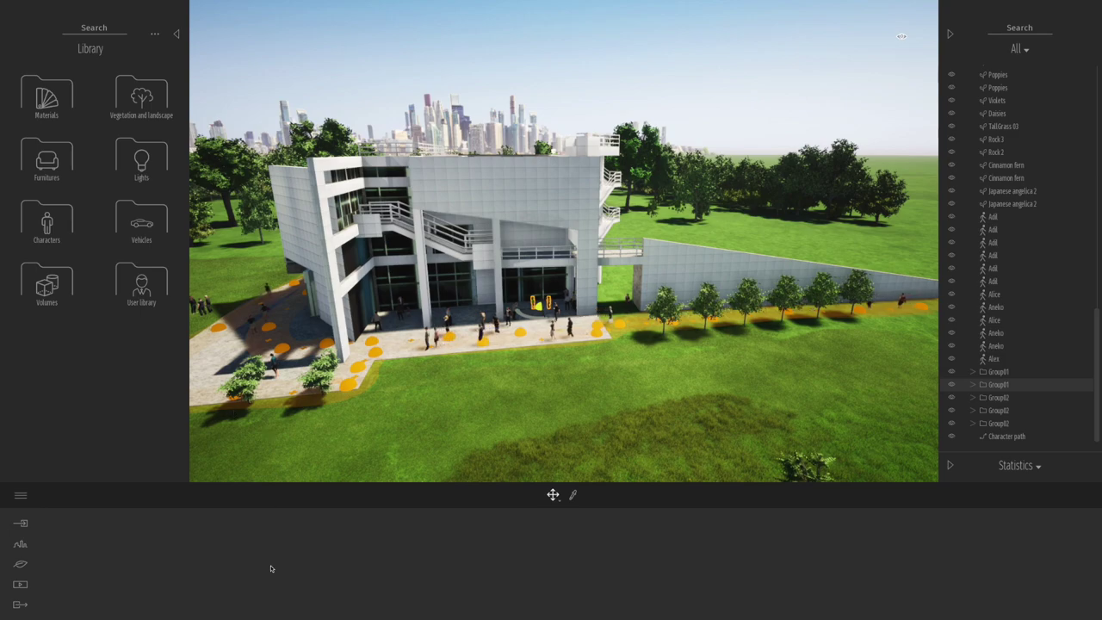
Step: Frame the front of the building and set the weather slightly more than halfway from clear sun to cloudy
{"action": "right_click_drag", "start_coordinate": [609, 377], "coordinate": [451, 312]}
{"action": "middle_click_drag", "start_coordinate": [564, 345], "coordinate": [500, 285]}
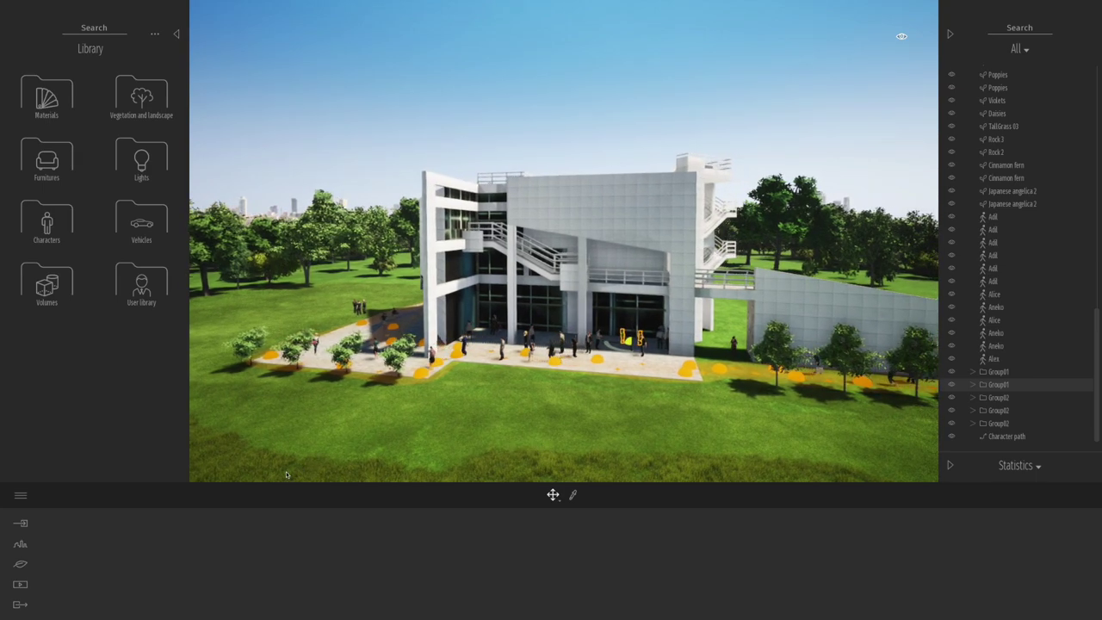
{"action": "left_click", "coordinate": [20, 566]}
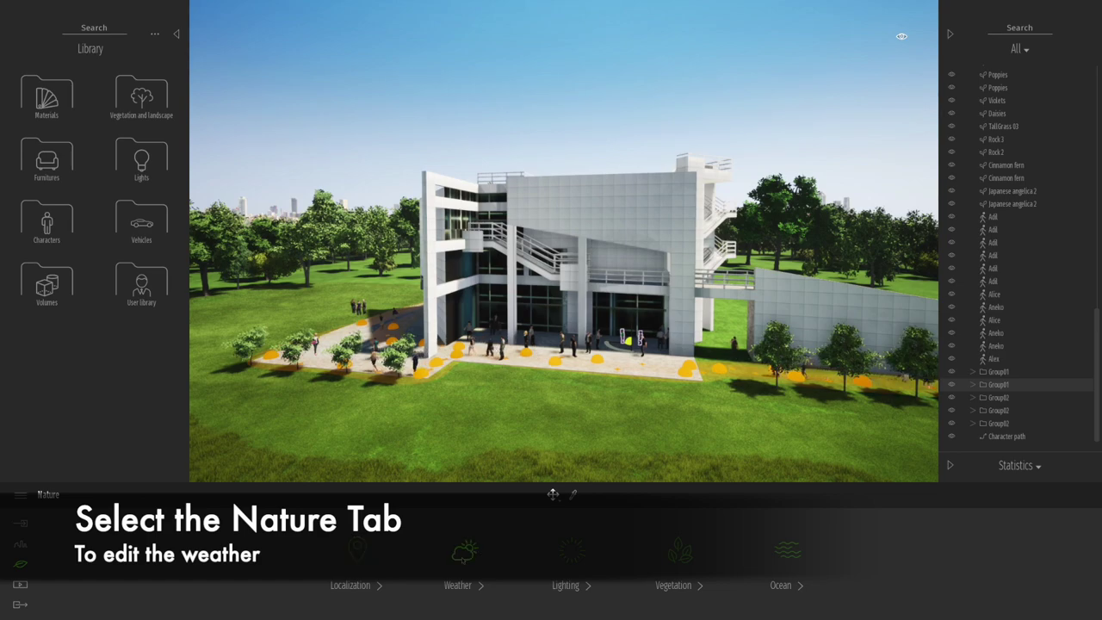
{"action": "left_click", "coordinate": [461, 562]}
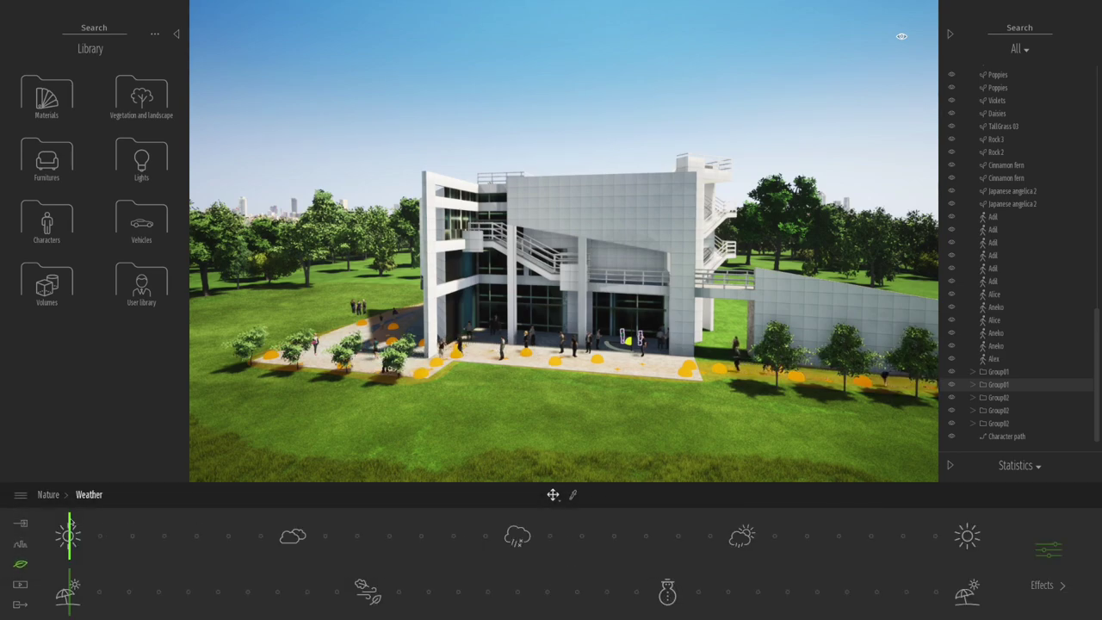
{"action": "left_click_drag", "start_coordinate": [73, 521], "coordinate": [202, 526]}
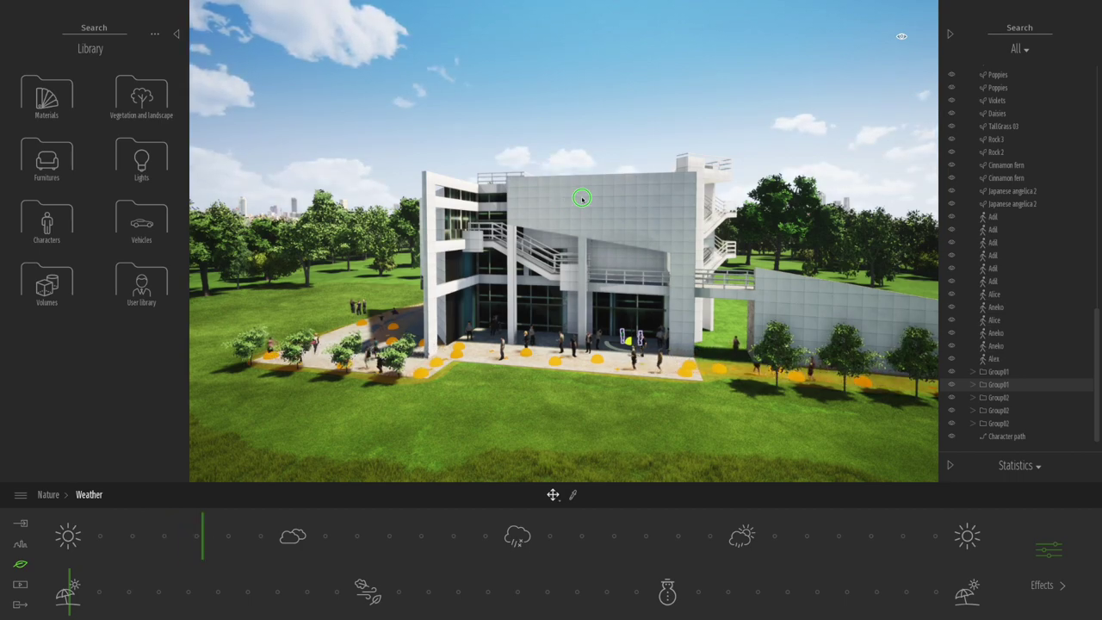
Step: Place three TallGrass 04 clumps in a row on the lawn in front of the building
{"action": "right_click_drag", "start_coordinate": [574, 199], "coordinate": [650, 199]}
{"action": "middle_click_drag", "start_coordinate": [518, 283], "coordinate": [566, 238]}
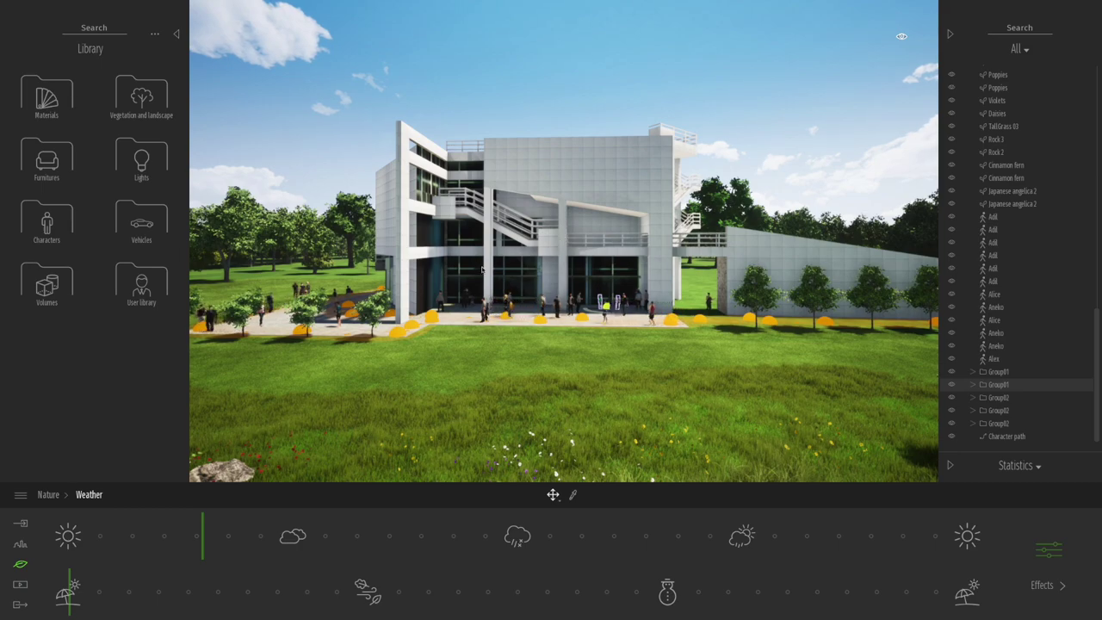
{"action": "left_click", "coordinate": [157, 113]}
{"action": "left_click", "coordinate": [153, 168]}
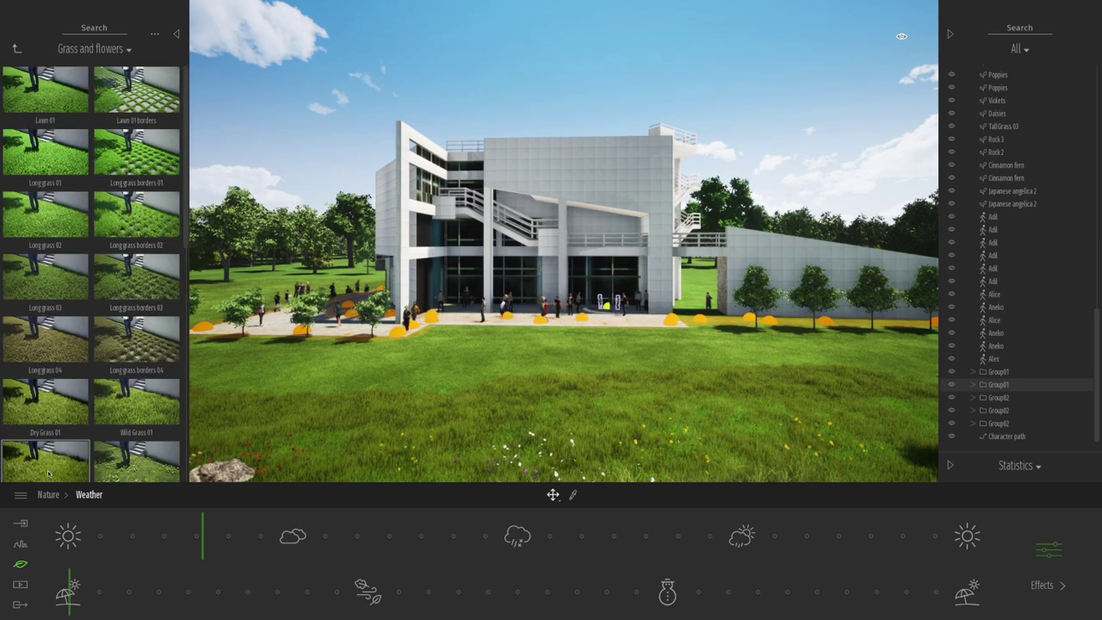
{"action": "scroll", "coordinate": [49, 471], "scroll_direction": "down", "scroll_amount": 5}
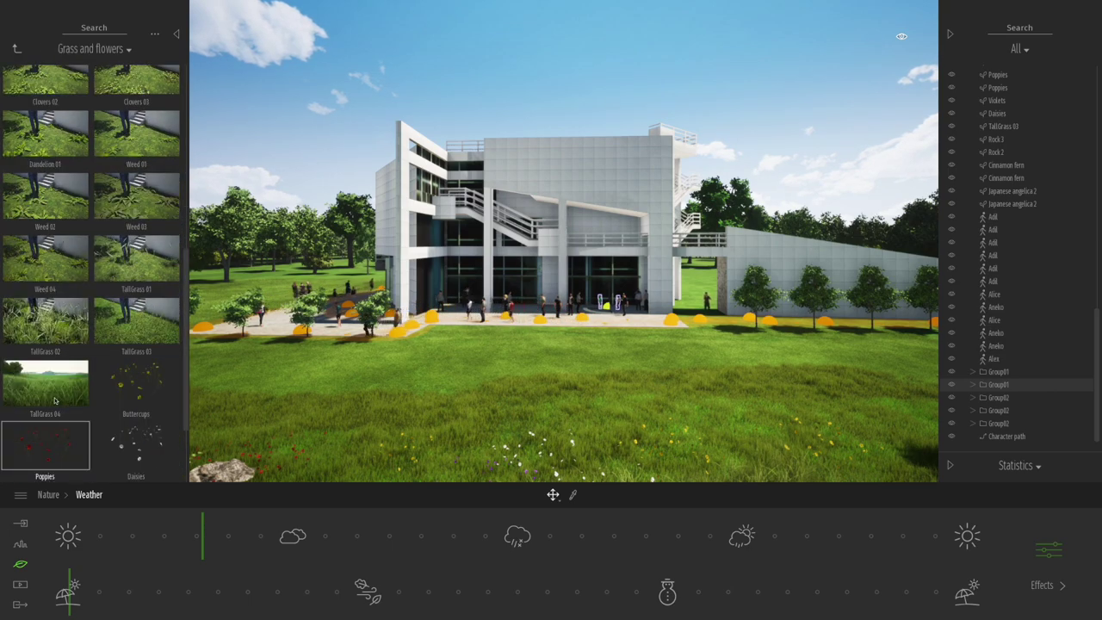
{"action": "left_click", "coordinate": [285, 389]}
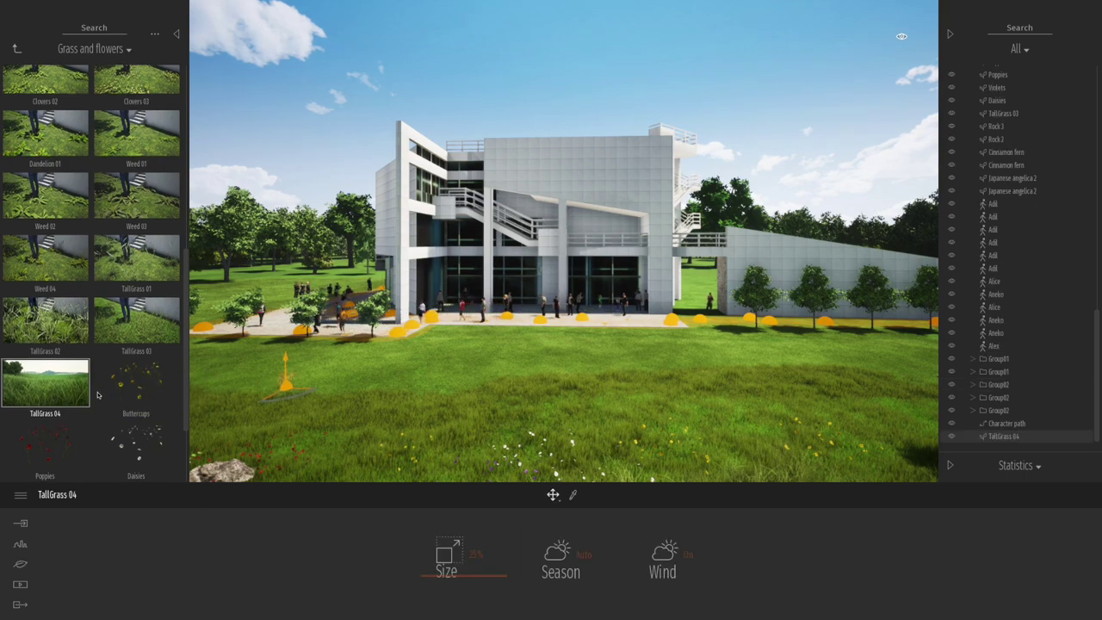
{"action": "left_click", "coordinate": [336, 396]}
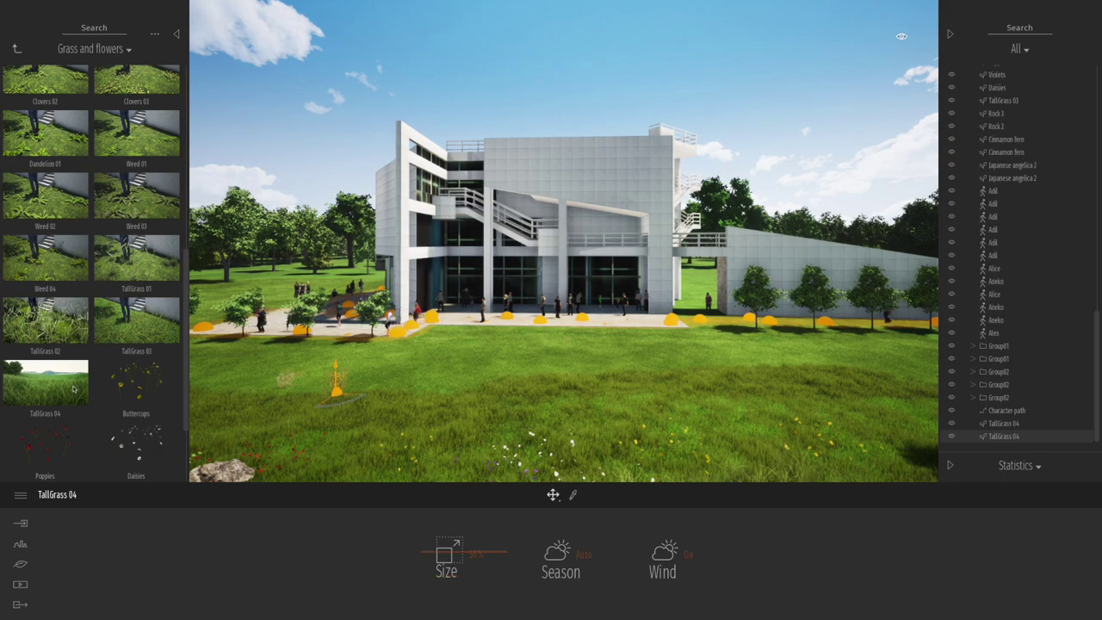
{"action": "left_click", "coordinate": [399, 400]}
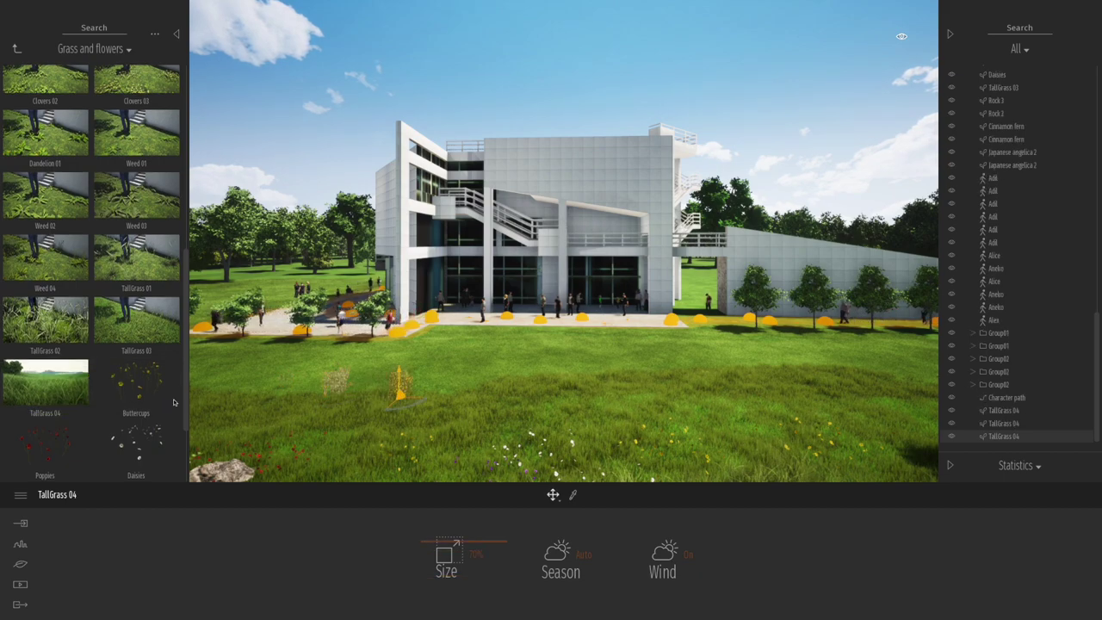
Step: Add Buttercups and Daisies from the grass and flowers library to the vegetation painting palette
{"action": "left_click", "coordinate": [22, 565]}
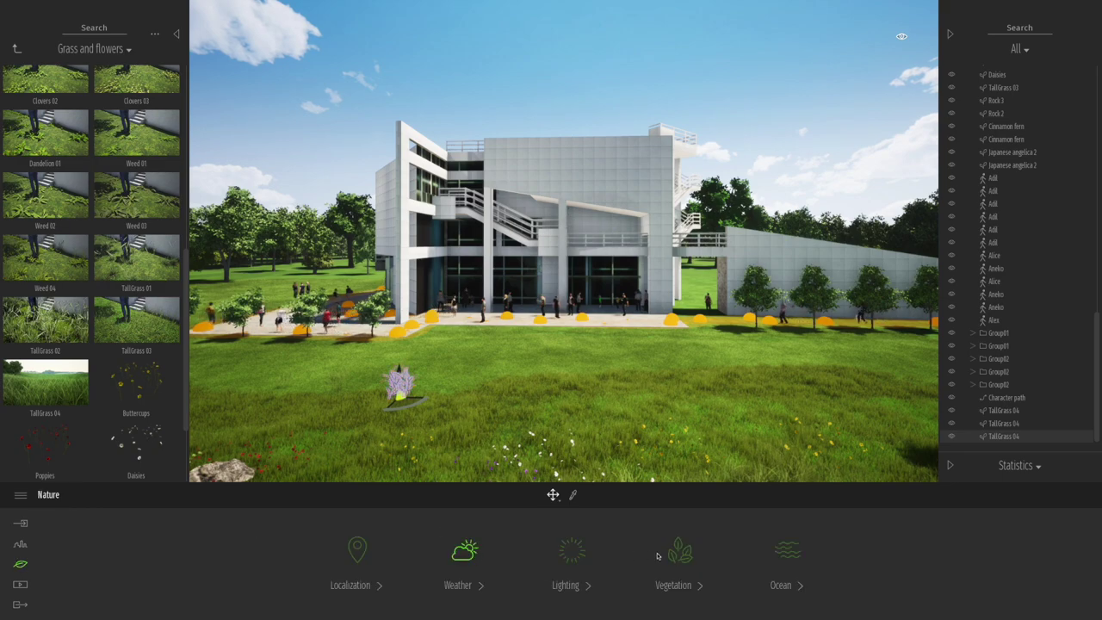
{"action": "left_click", "coordinate": [667, 556]}
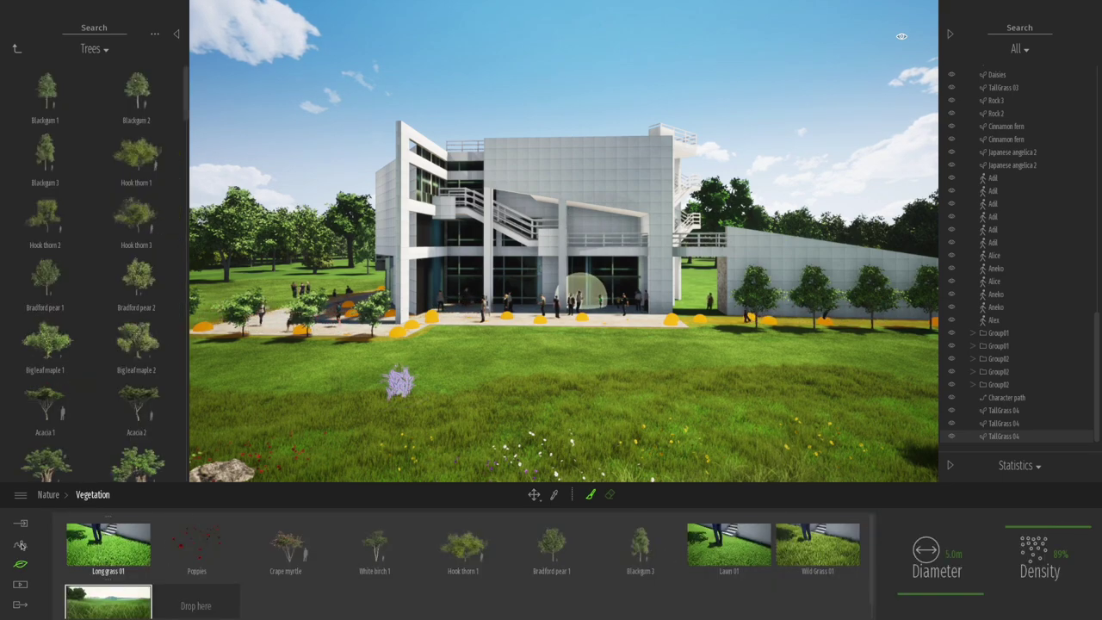
{"action": "left_click", "coordinate": [16, 50]}
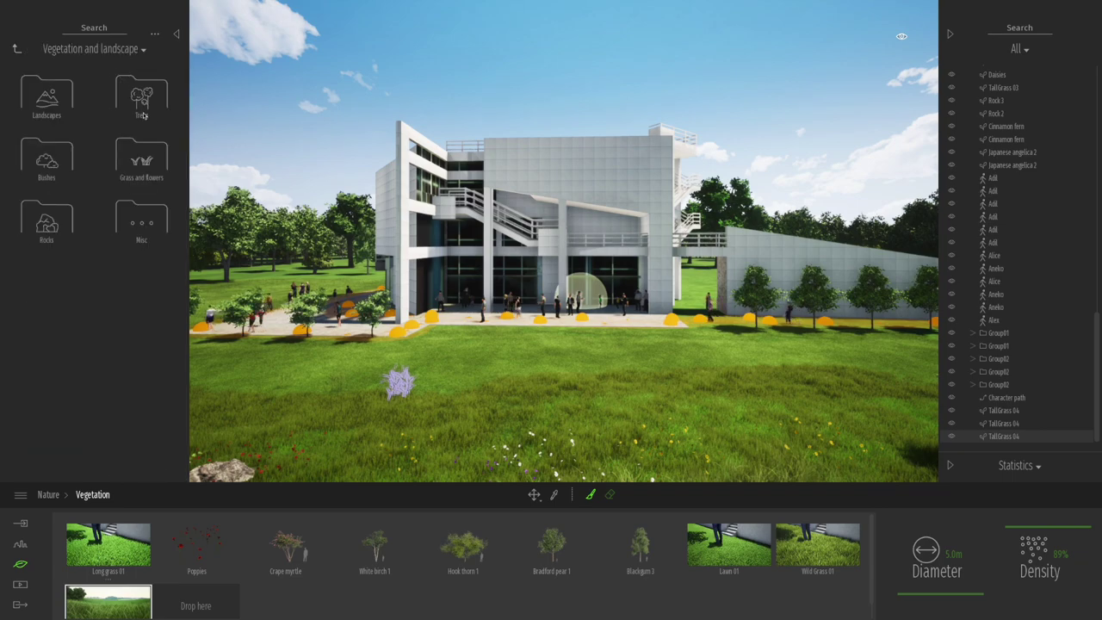
{"action": "left_click", "coordinate": [141, 164]}
{"action": "scroll", "coordinate": [180, 455], "scroll_direction": "down", "scroll_amount": 5}
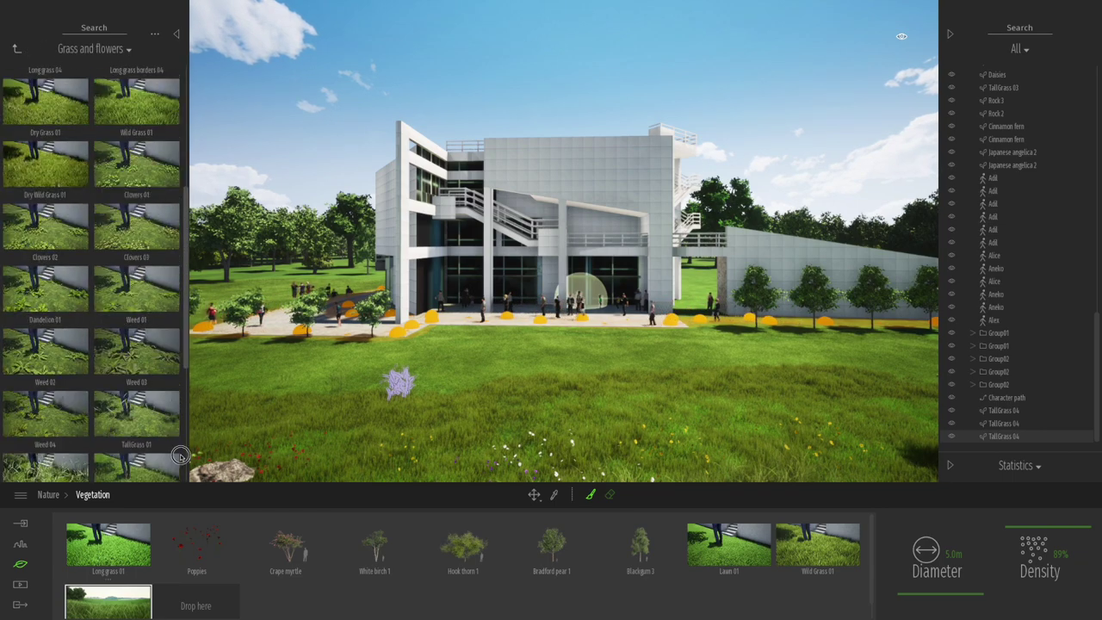
{"action": "scroll", "coordinate": [180, 455], "scroll_direction": "down", "scroll_amount": 5}
{"action": "left_click_drag", "start_coordinate": [136, 256], "coordinate": [211, 603]}
{"action": "left_click_drag", "start_coordinate": [136, 320], "coordinate": [285, 593]}
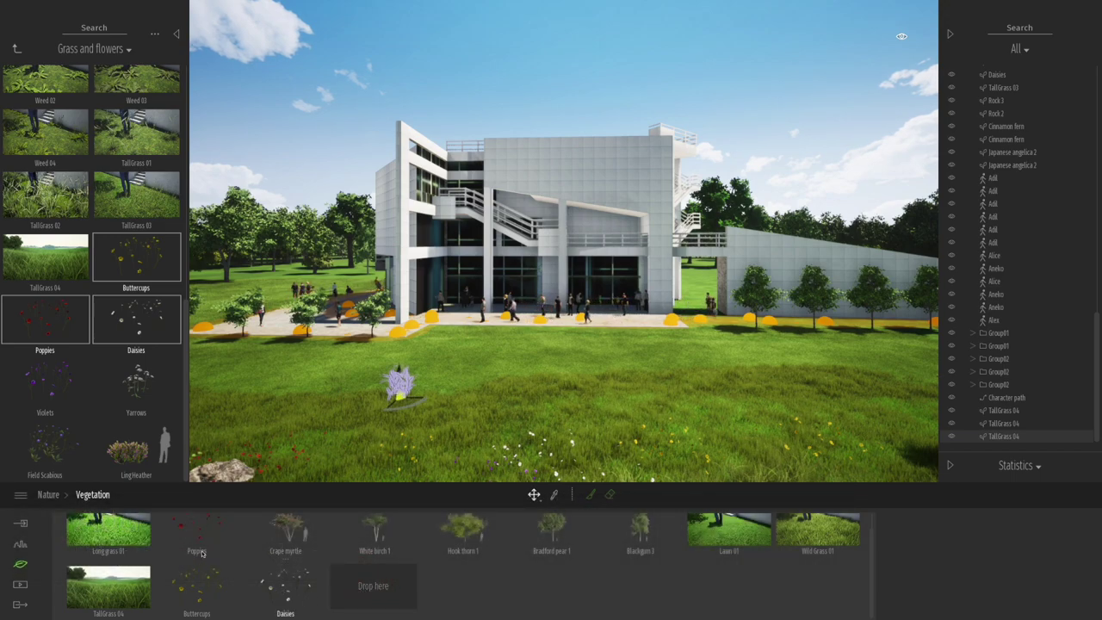
Step: Select Poppies, Buttercups and Daisies together as the plants for the vegetation brush
{"action": "left_click", "coordinate": [195, 527]}
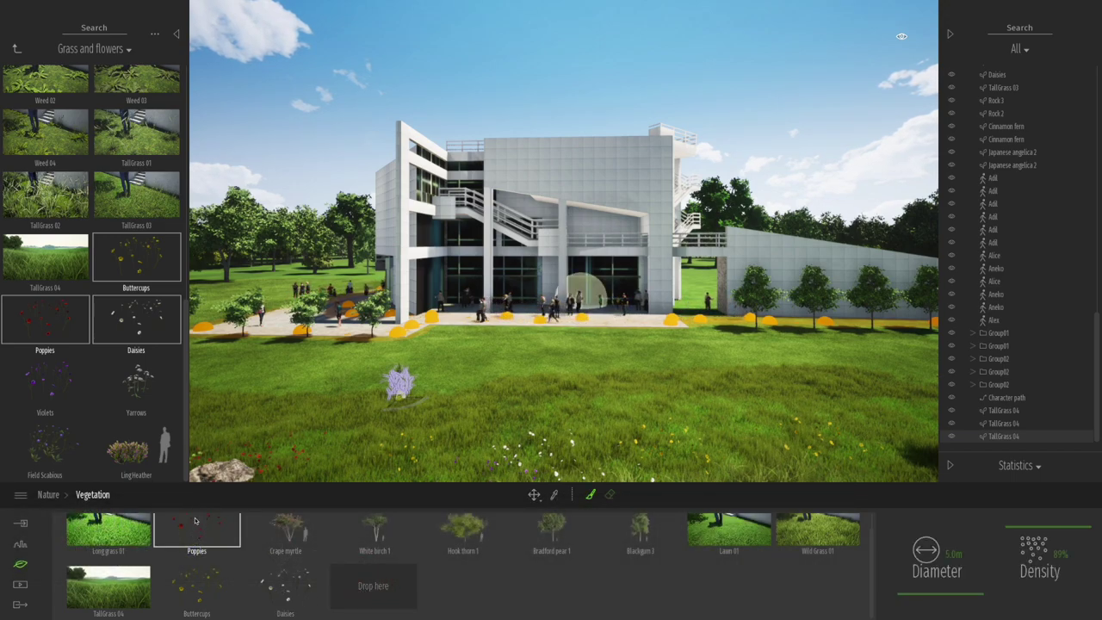
{"action": "left_click", "coordinate": [206, 588], "text": "shift"}
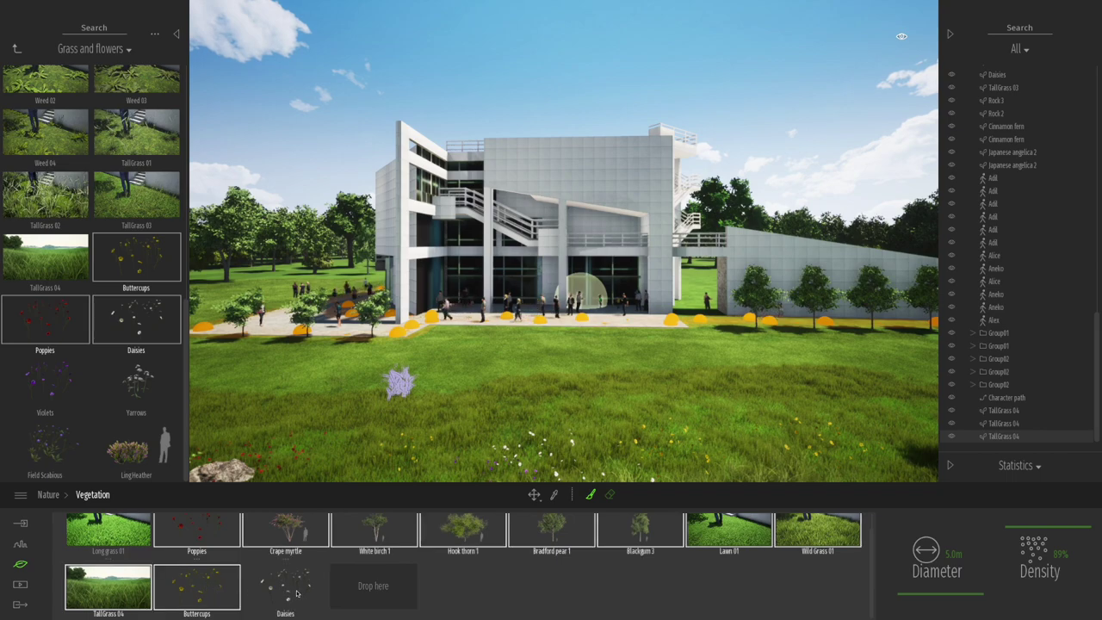
{"action": "left_click", "coordinate": [285, 588]}
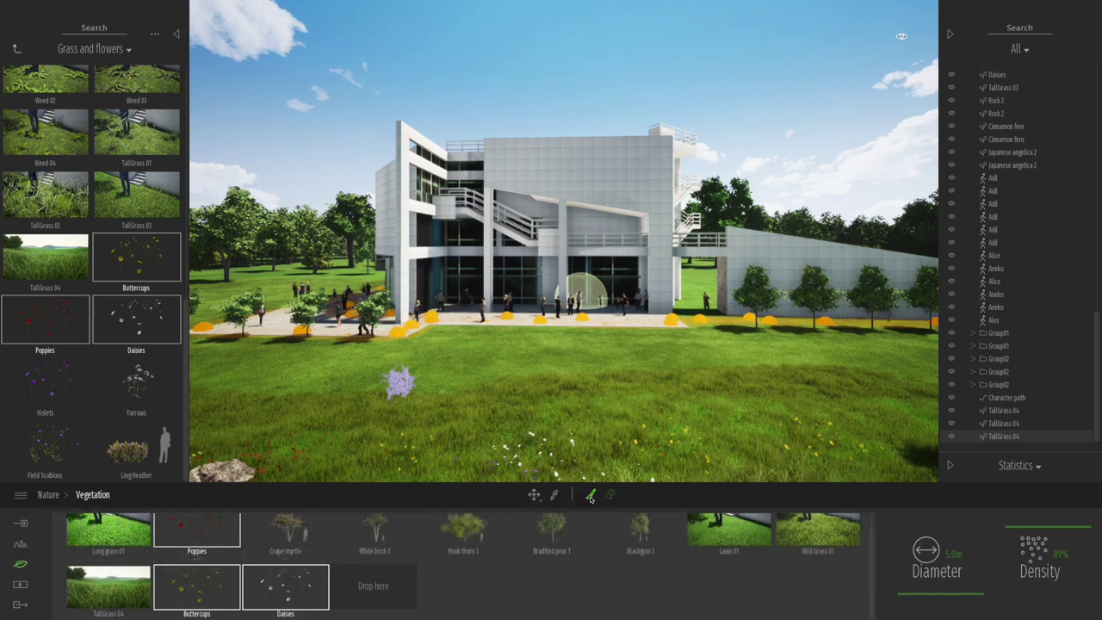
Step: Try painting the flower mix across the foreground meadow at 16% density, and undo the stroke
{"action": "left_click_drag", "start_coordinate": [1040, 541], "coordinate": [1045, 580]}
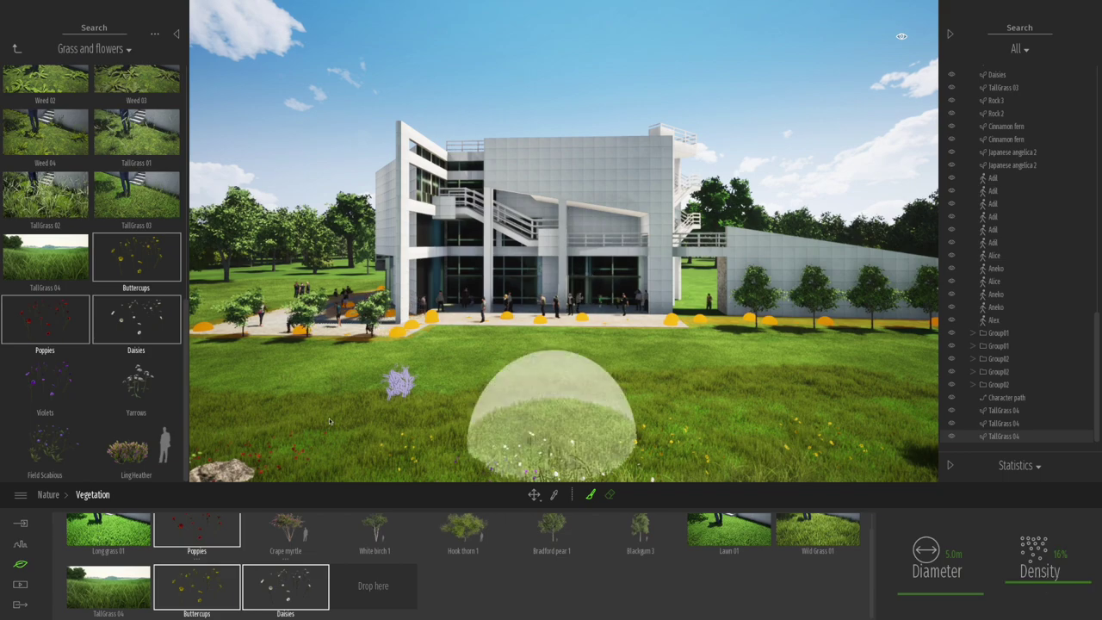
{"action": "mouse_move", "coordinate": [271, 414]}
{"action": "left_mouse_down"}
{"action": "mouse_move", "coordinate": [904, 404]}
{"action": "mouse_move", "coordinate": [954, 431]}
{"action": "left_mouse_up"}
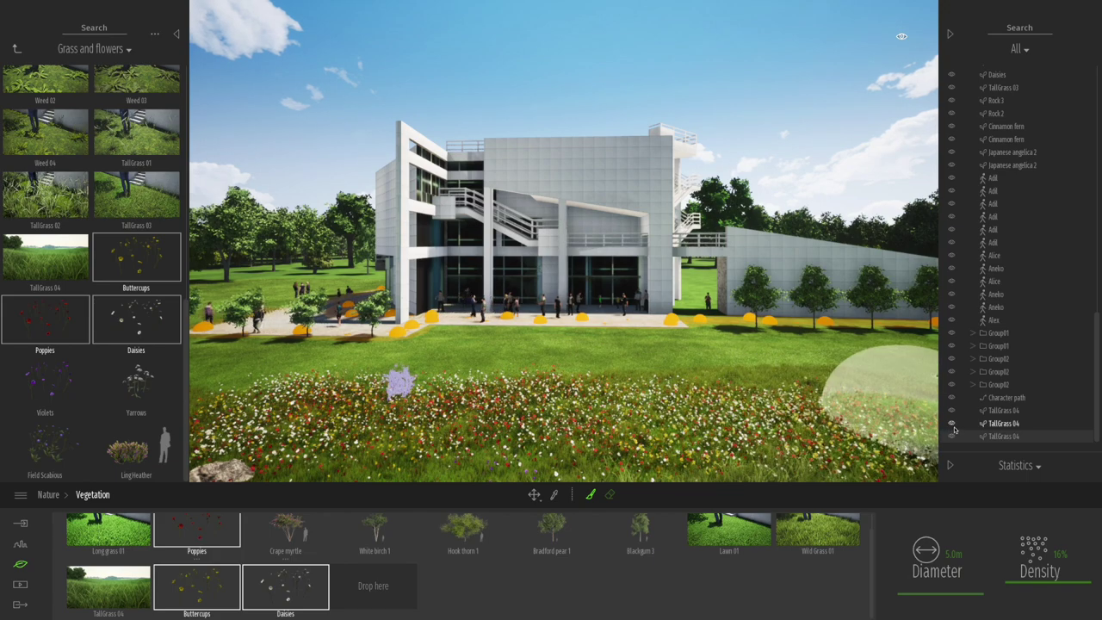
{"action": "key", "text": "ctrl+z"}
Step: Set the brush density to 7% and paint the flower mix across the foreground meadow
{"action": "left_click_drag", "start_coordinate": [1022, 593], "coordinate": [1024, 588]}
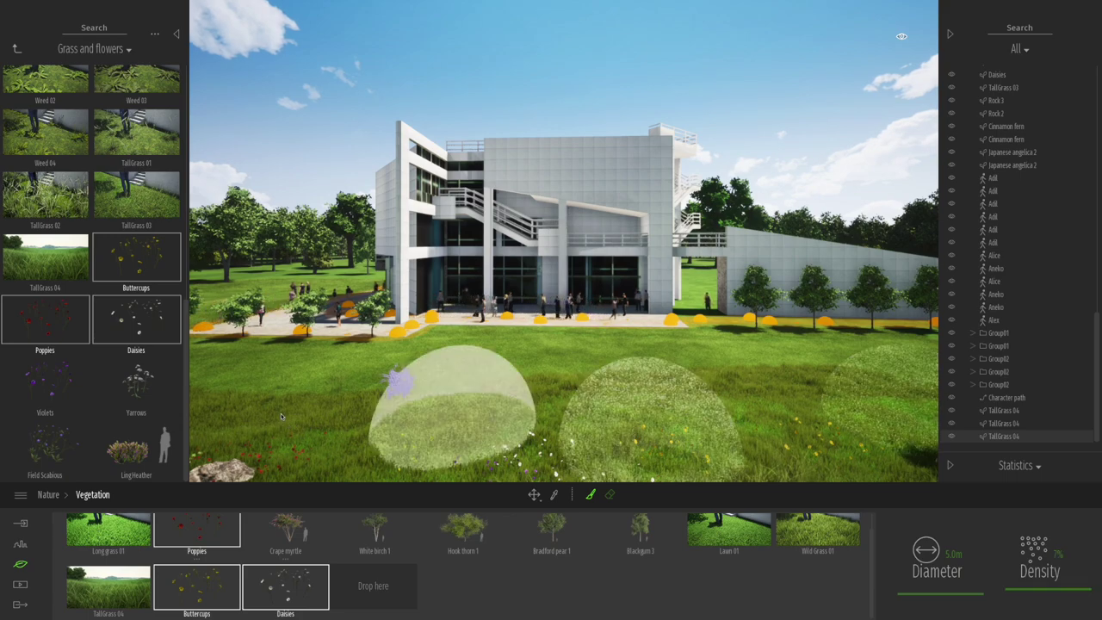
{"action": "left_click_drag", "start_coordinate": [377, 419], "coordinate": [1052, 423]}
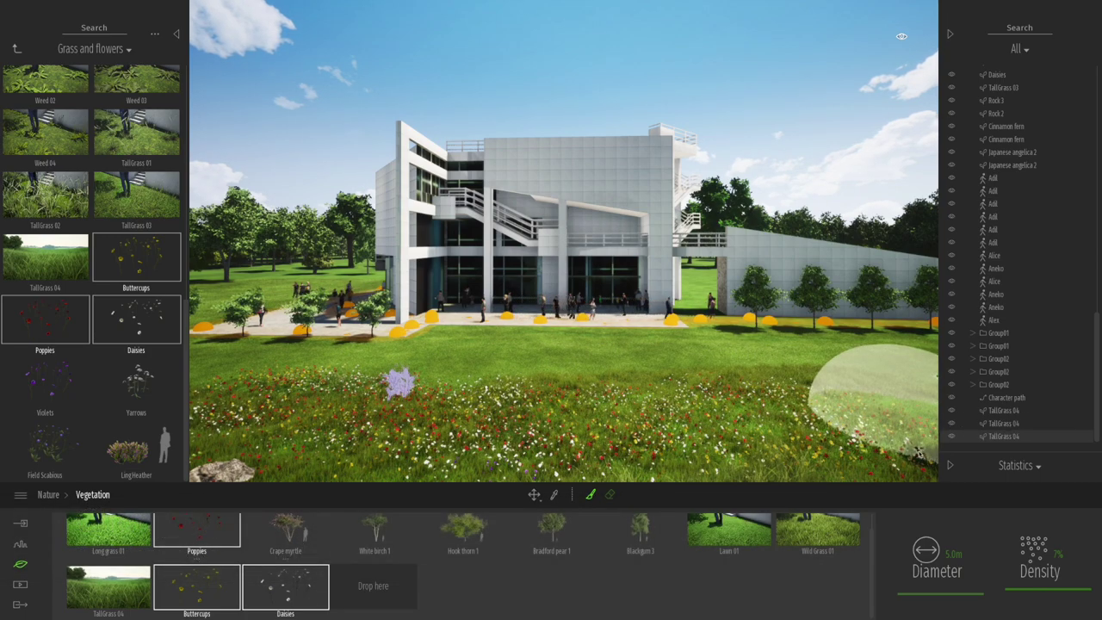
Step: Place three groups of flying butterflies from the animals library at separate spots over the flower meadow
{"action": "left_click", "coordinate": [16, 50]}
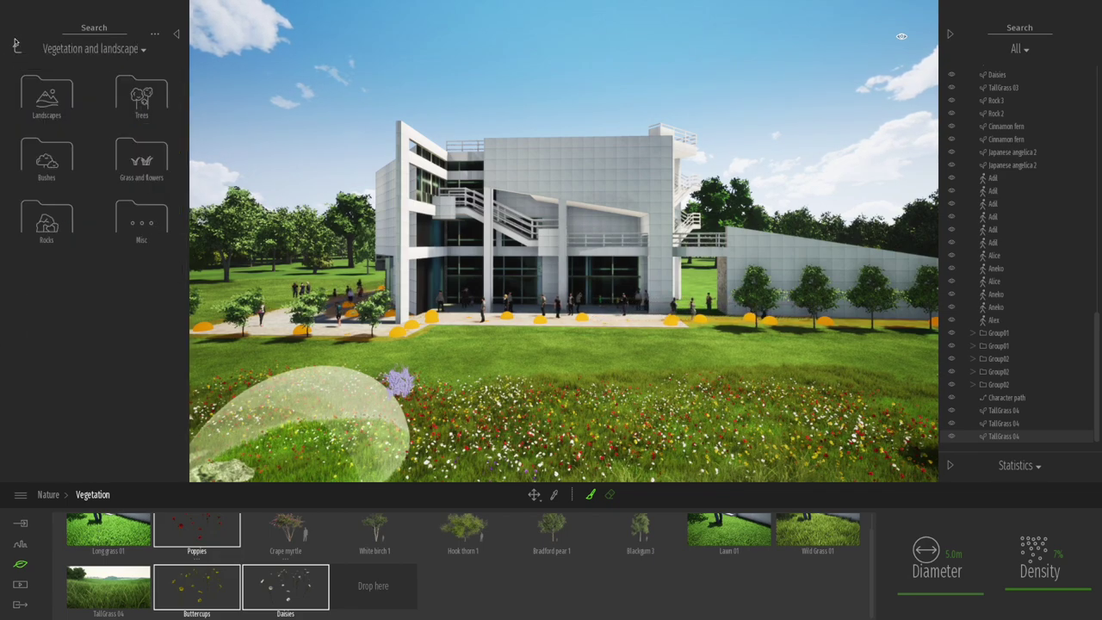
{"action": "left_click", "coordinate": [16, 49]}
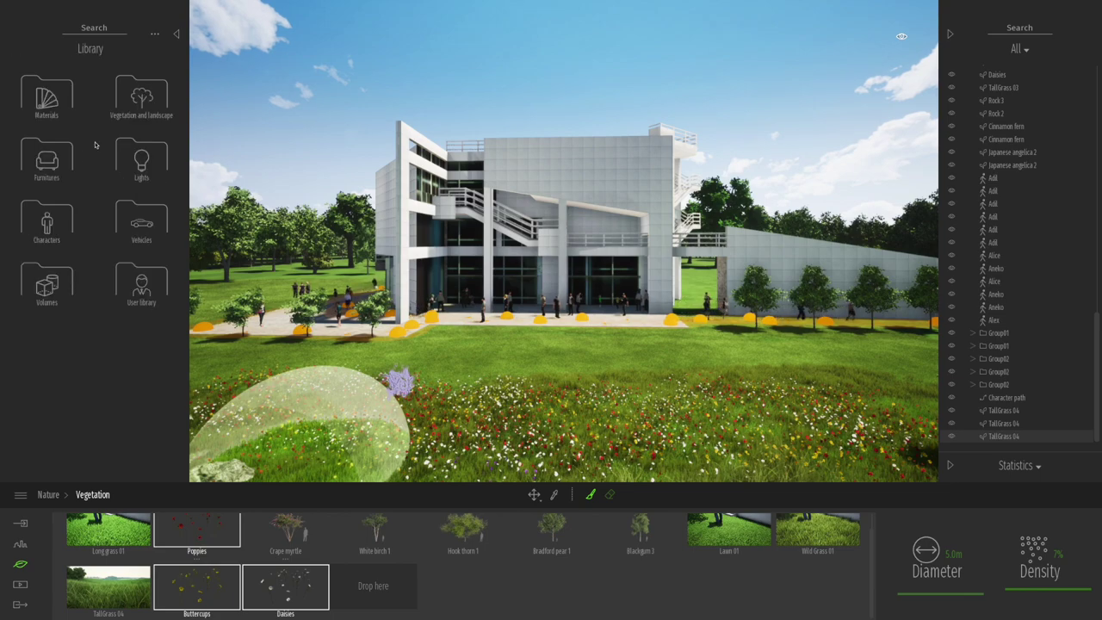
{"action": "left_click", "coordinate": [50, 219]}
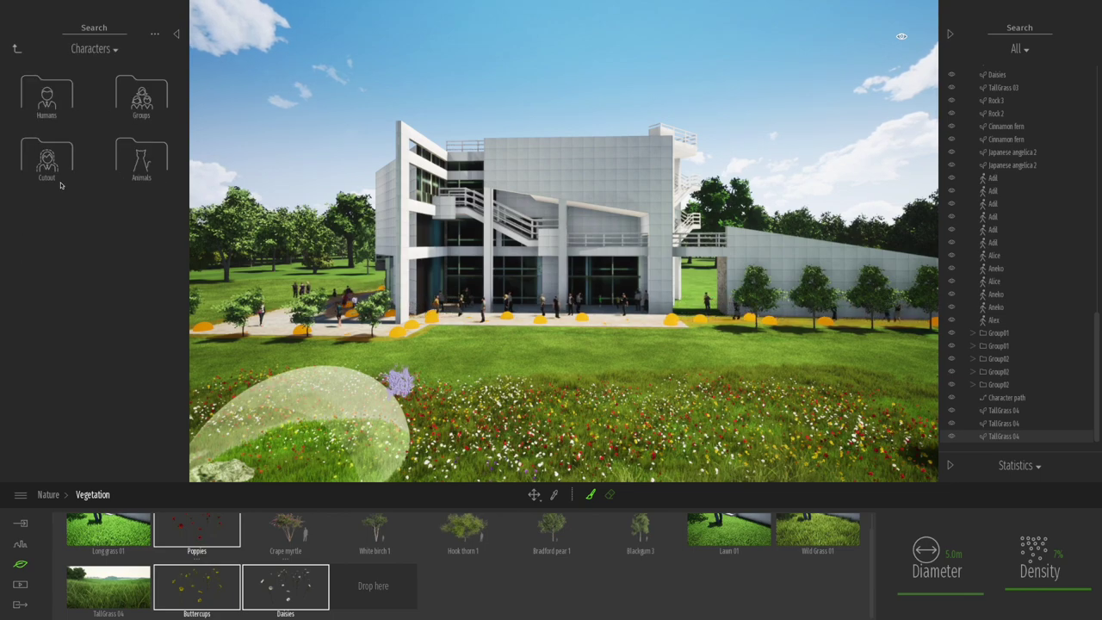
{"action": "left_click", "coordinate": [142, 161]}
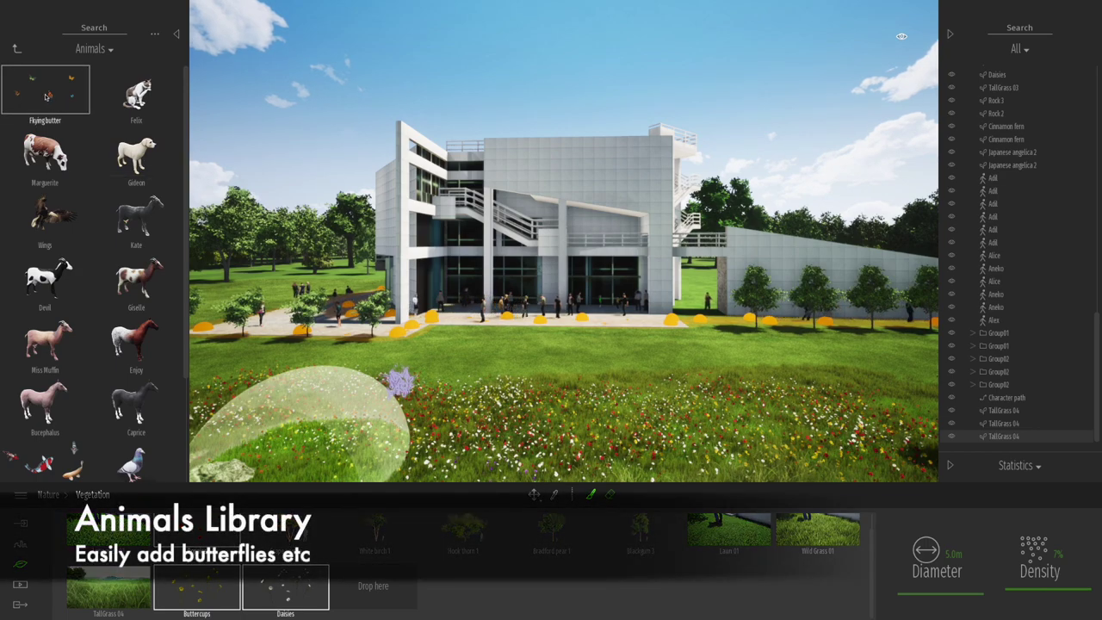
{"action": "left_click_drag", "start_coordinate": [46, 97], "coordinate": [468, 431]}
{"action": "left_click", "coordinate": [467, 433]}
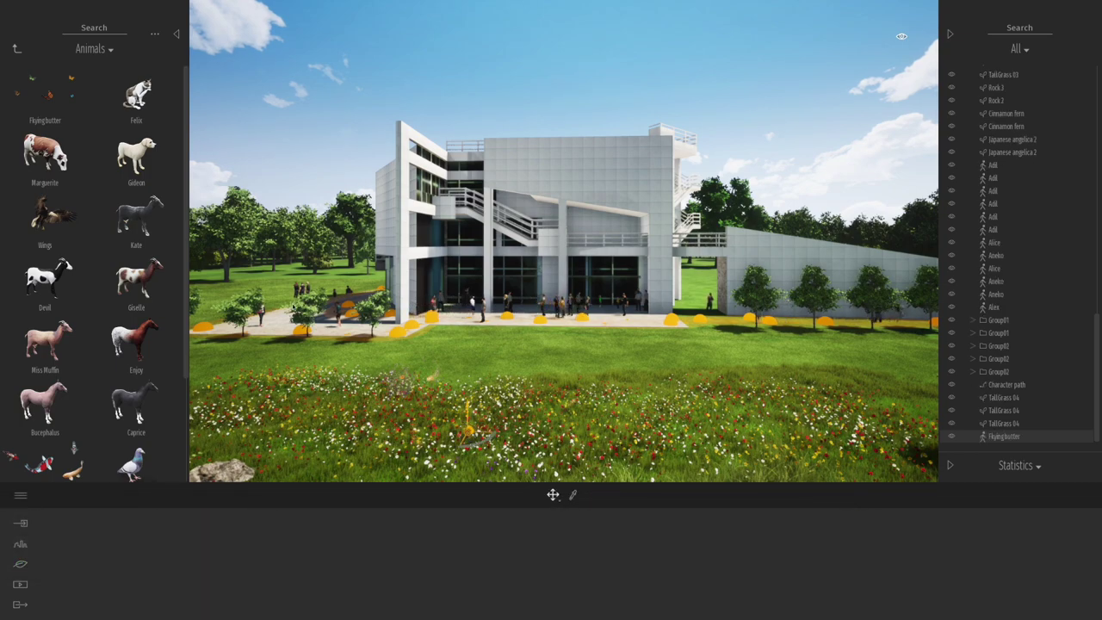
{"action": "left_click", "coordinate": [52, 109]}
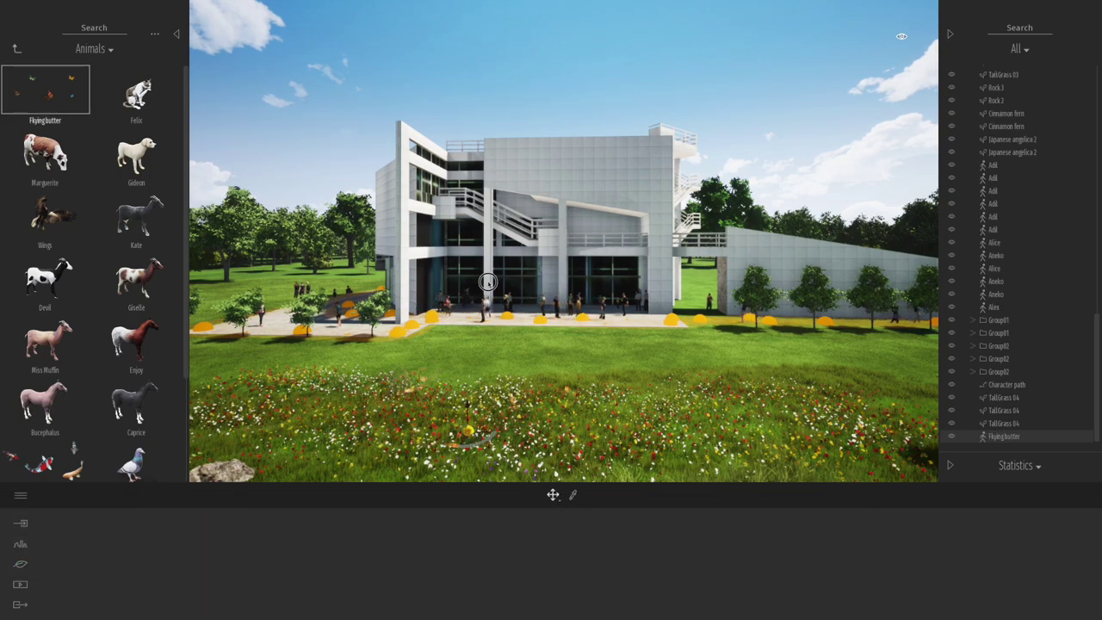
{"action": "left_click", "coordinate": [842, 444]}
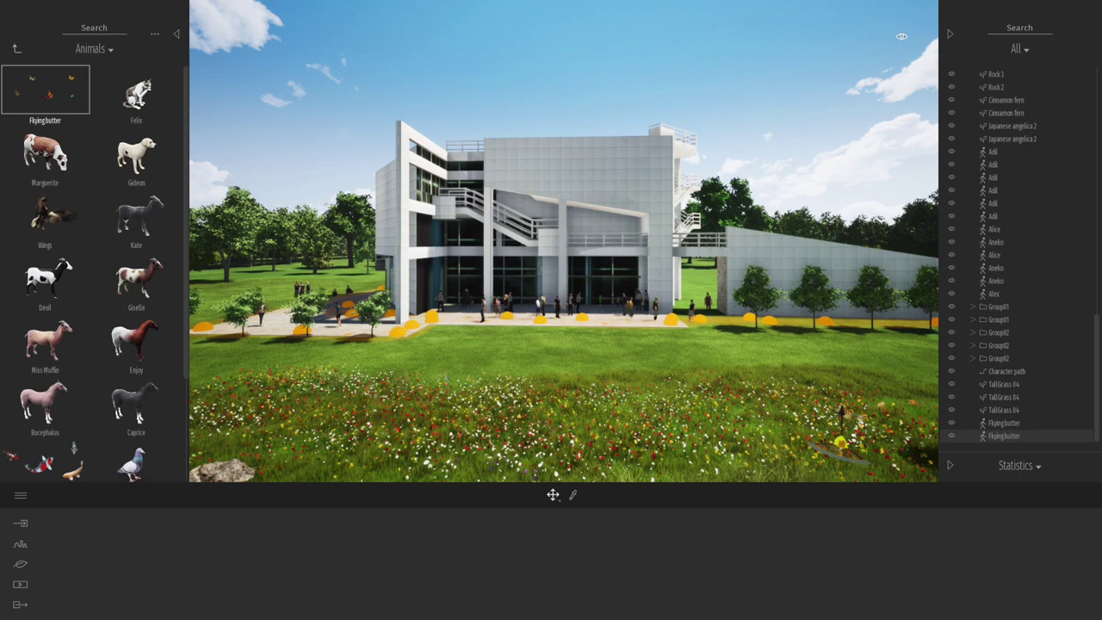
{"action": "left_click", "coordinate": [52, 101]}
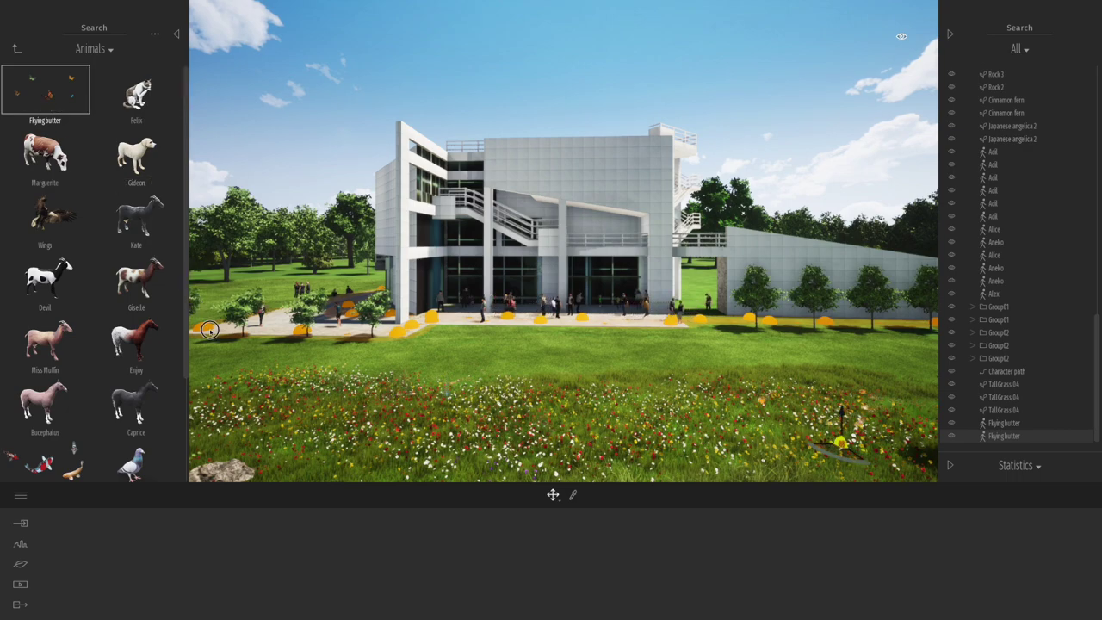
{"action": "left_click", "coordinate": [238, 413]}
Step: Place The sea squad bird flock in the sky beside the building and shift it down closer to the roof
{"action": "scroll", "coordinate": [185, 443], "scroll_direction": "down", "scroll_amount": 3}
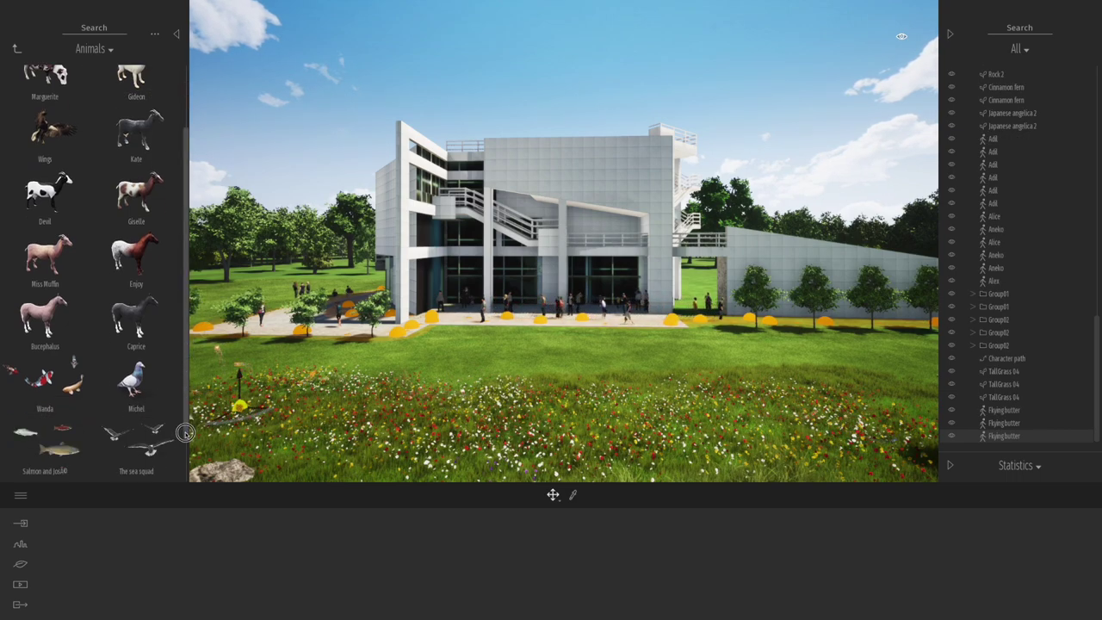
{"action": "left_click", "coordinate": [136, 388]}
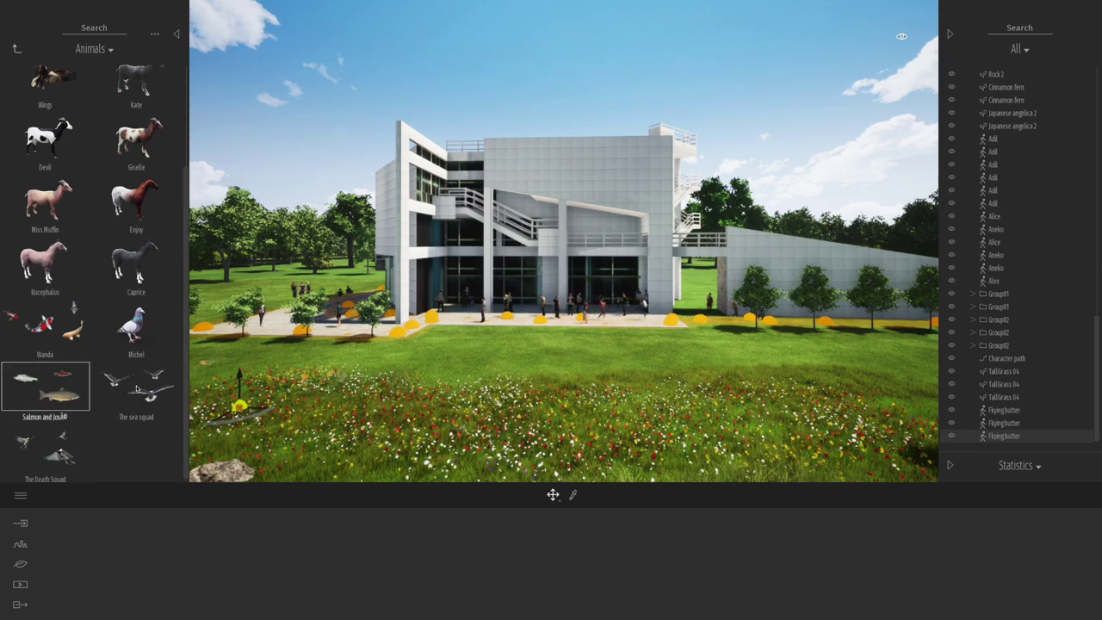
{"action": "left_click", "coordinate": [778, 82]}
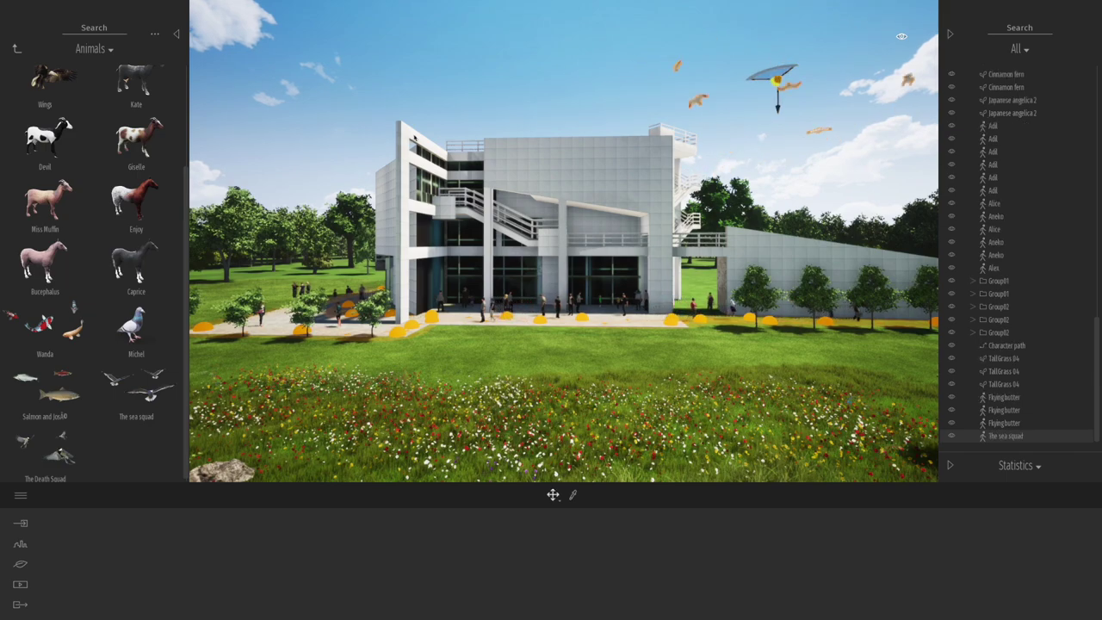
{"action": "left_click_drag", "start_coordinate": [777, 80], "coordinate": [744, 116]}
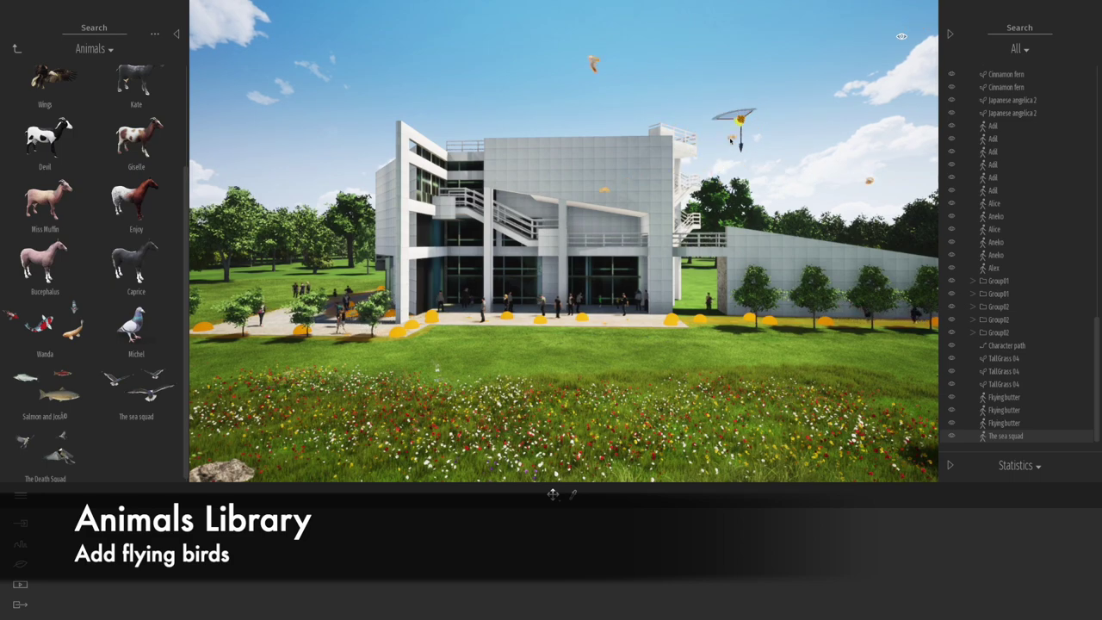
Step: Raise the bird flock higher in the sky and delete it from the scene
{"action": "key", "text": "l"}
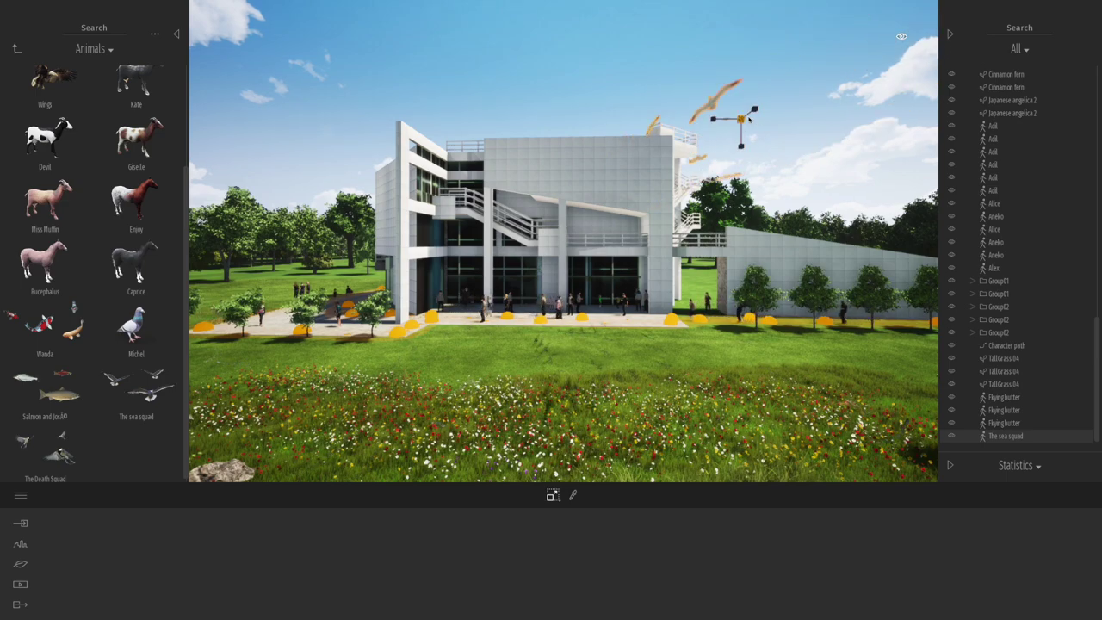
{"action": "key", "text": "Tab"}
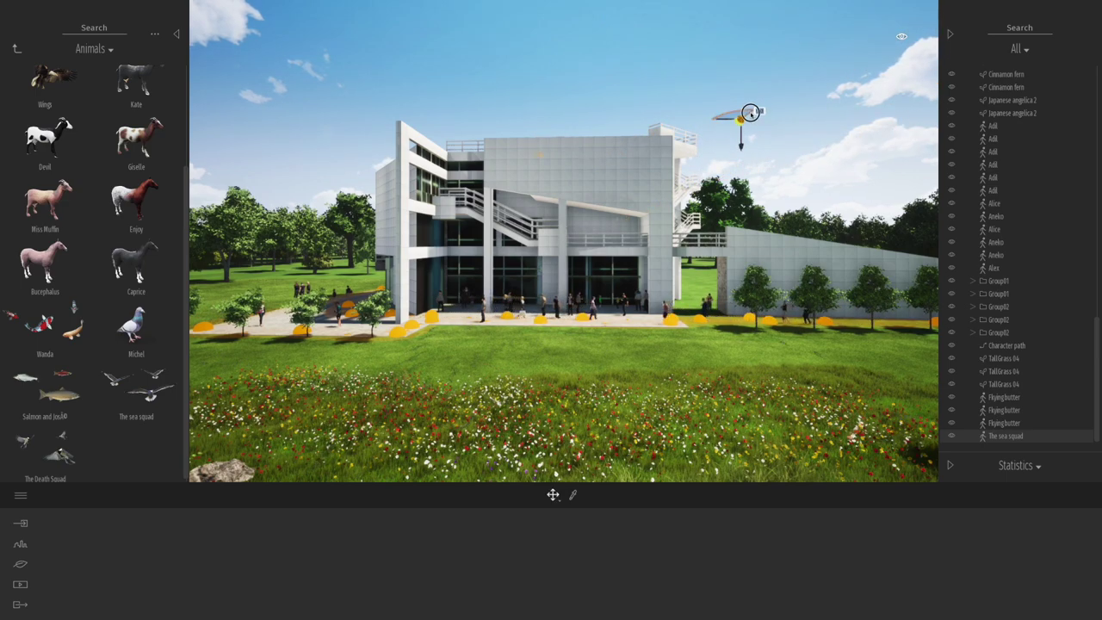
{"action": "left_click_drag", "start_coordinate": [743, 97], "coordinate": [728, 68]}
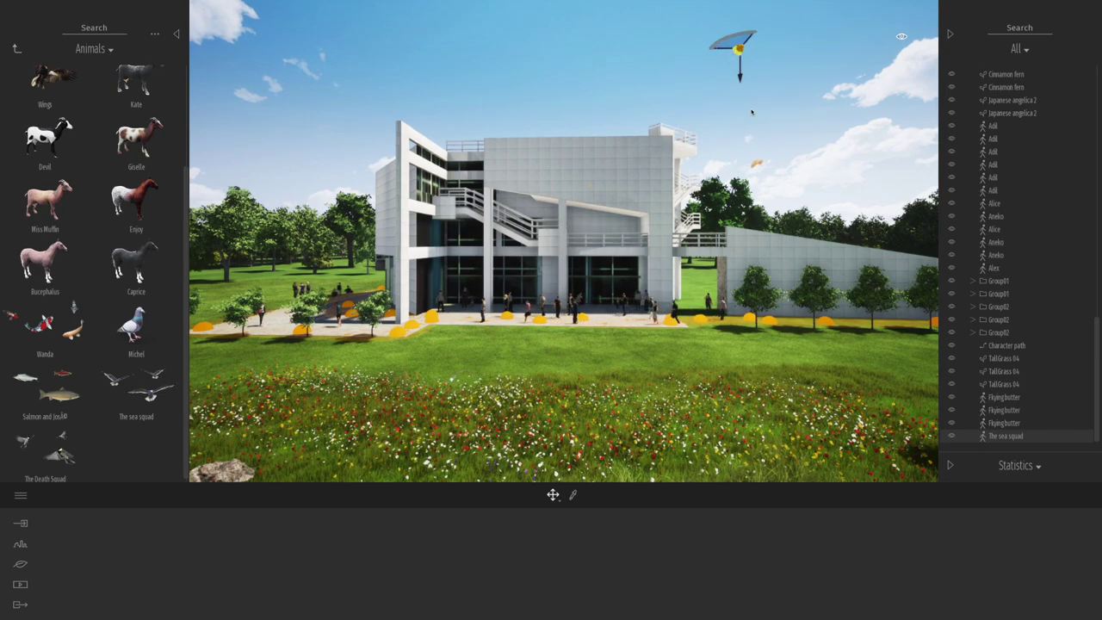
{"action": "key", "text": "Delete"}
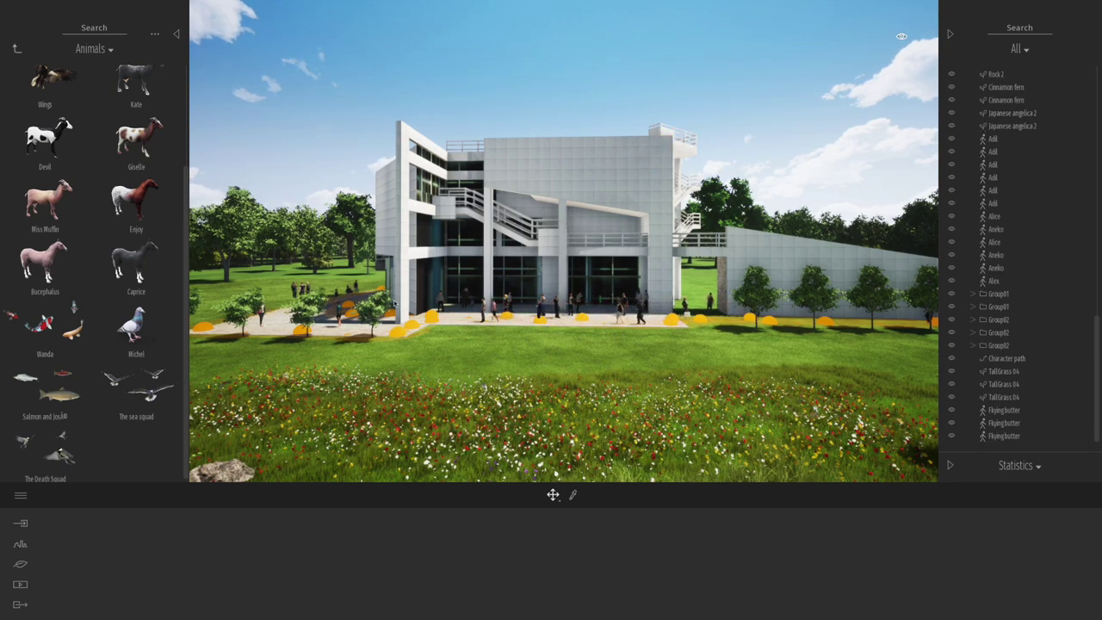
Step: Create a new still image in the media section from the current front view of the building and flower meadow
{"action": "left_click", "coordinate": [20, 586]}
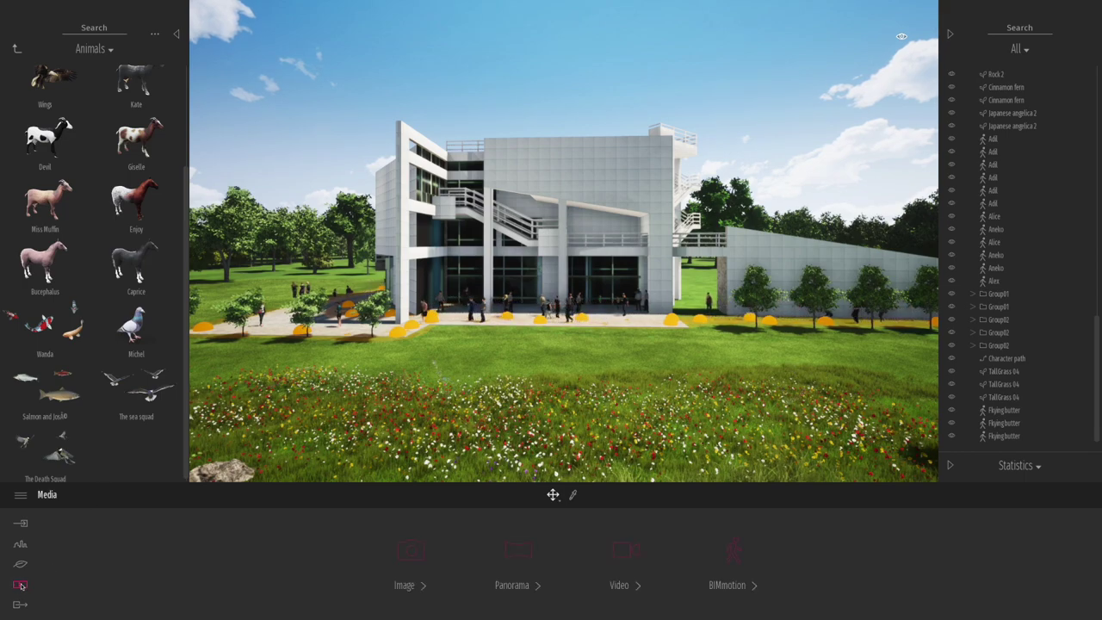
{"action": "left_click", "coordinate": [413, 556]}
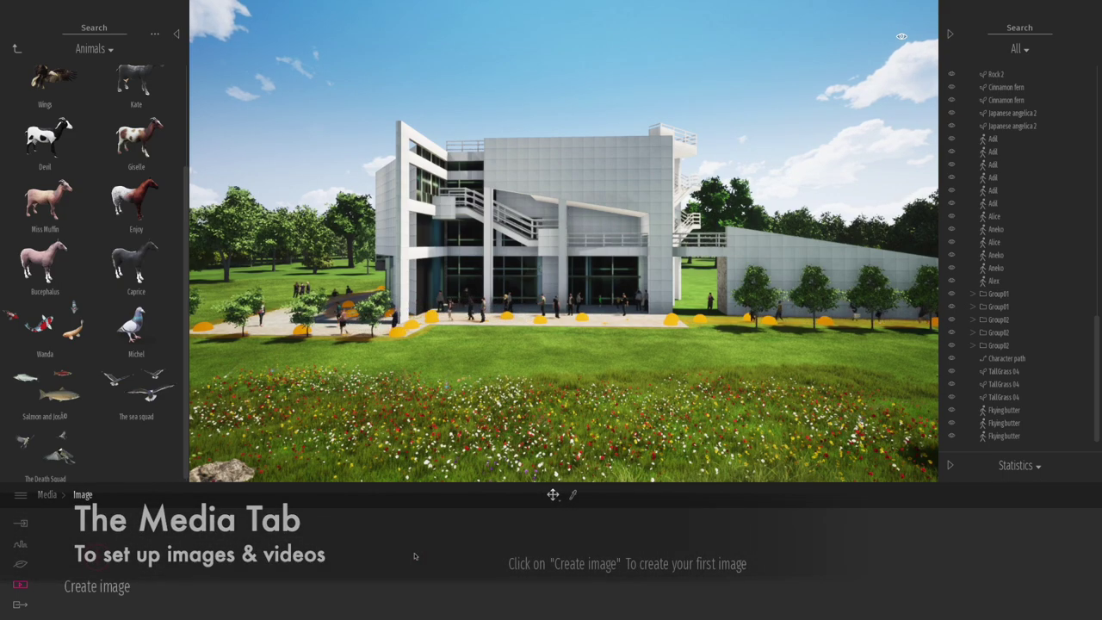
{"action": "left_click", "coordinate": [97, 560]}
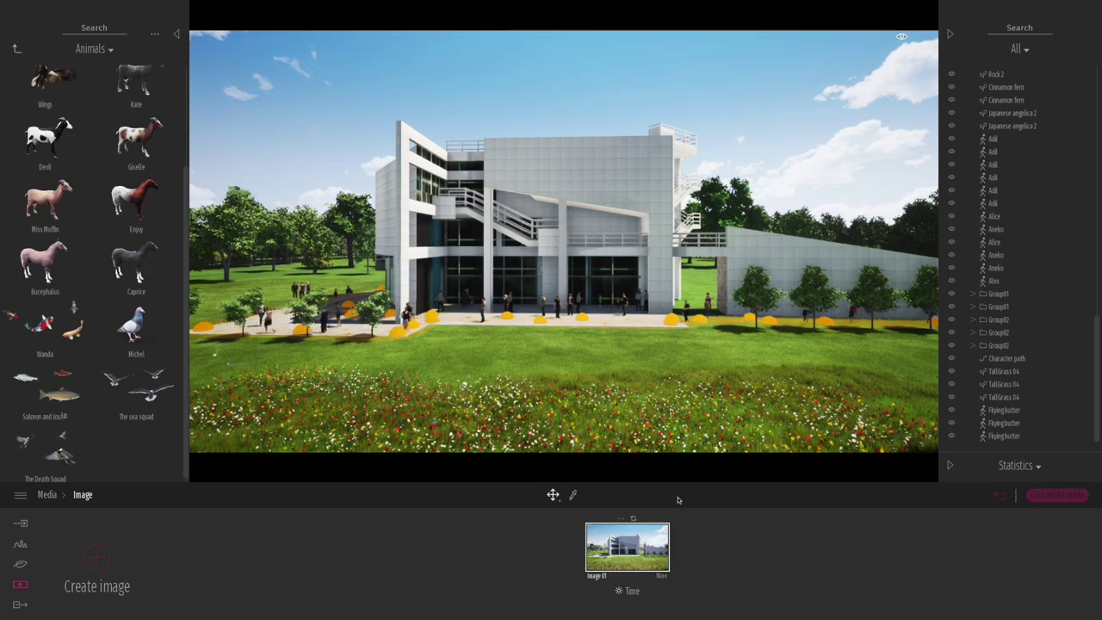
Step: Set the image's camera output size to 4K 3840x2160 and its field of view to 86
{"action": "left_click", "coordinate": [662, 577]}
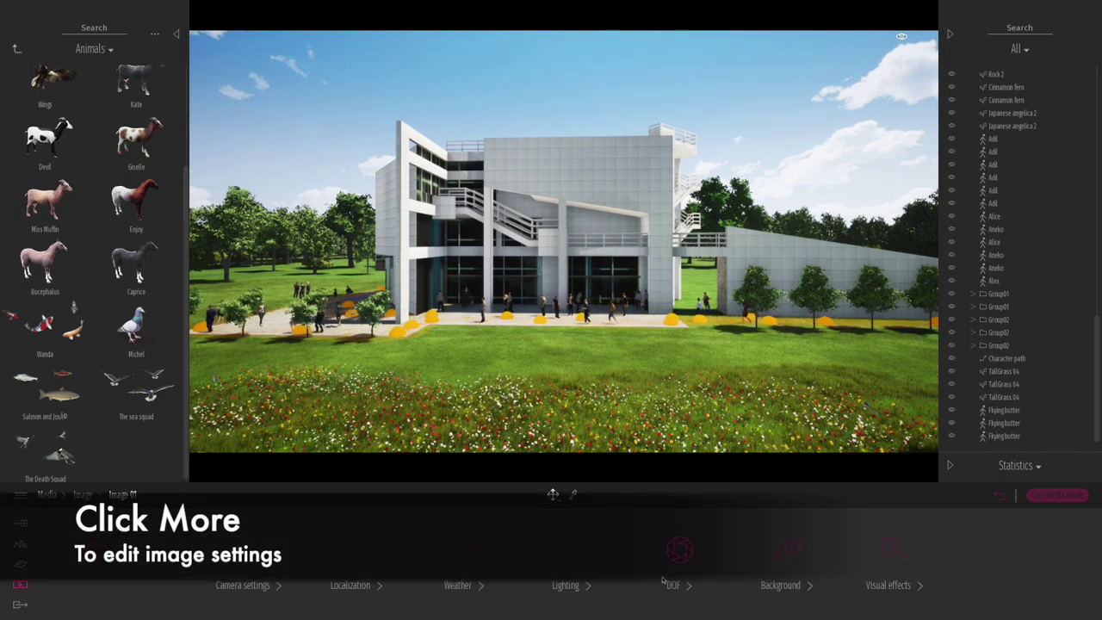
{"action": "left_click", "coordinate": [252, 554]}
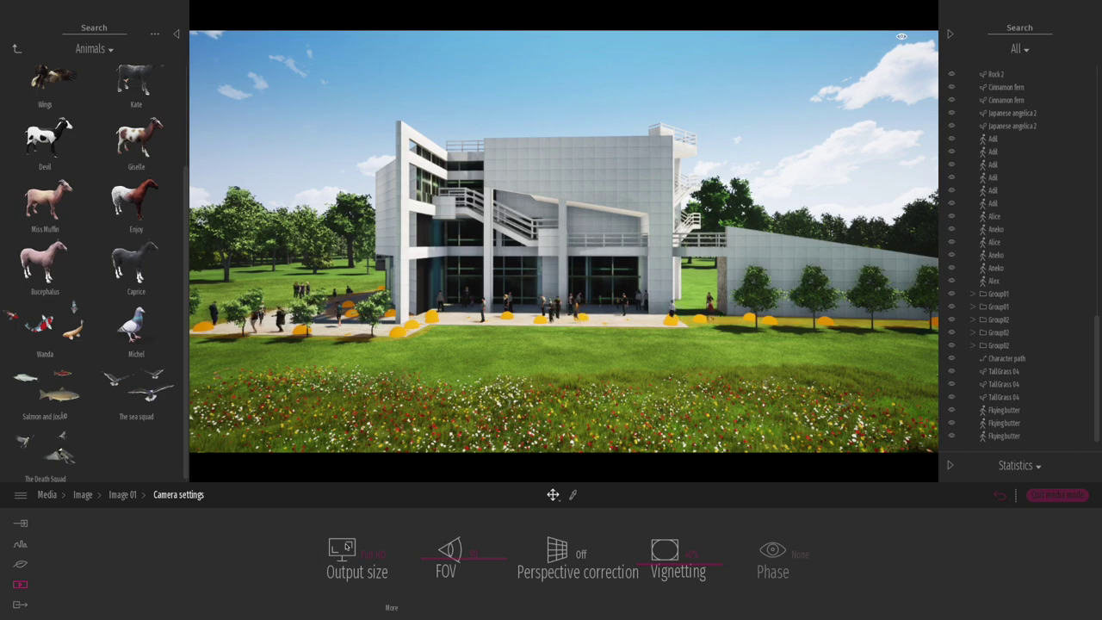
{"action": "left_click", "coordinate": [373, 556]}
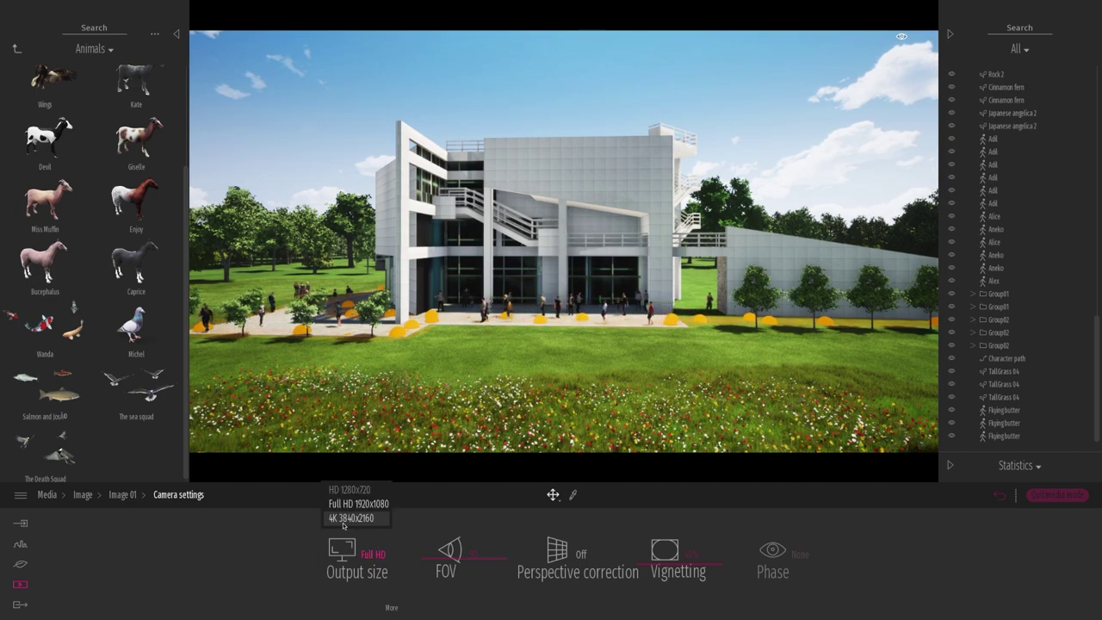
{"action": "left_click", "coordinate": [343, 519]}
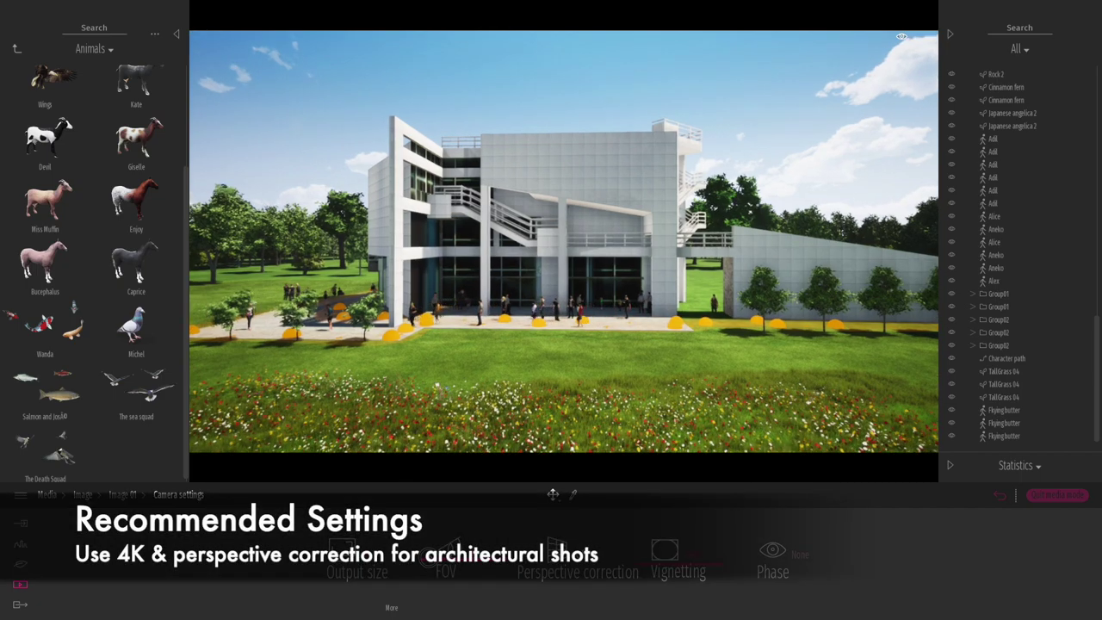
{"action": "left_click_drag", "start_coordinate": [424, 567], "coordinate": [432, 567]}
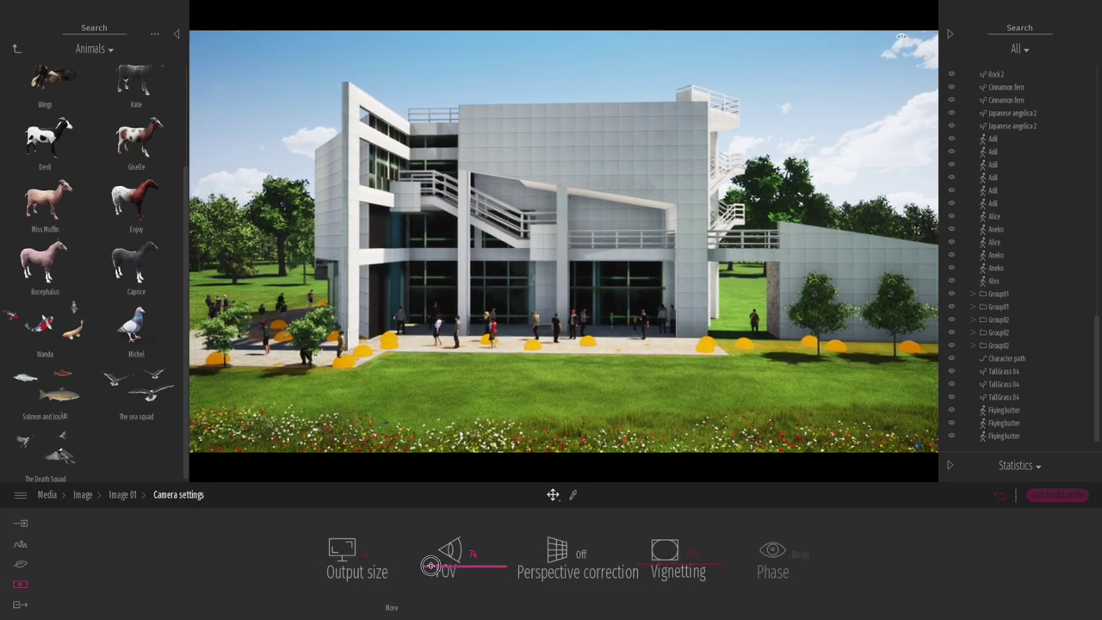
{"action": "left_click_drag", "start_coordinate": [431, 562], "coordinate": [431, 561]}
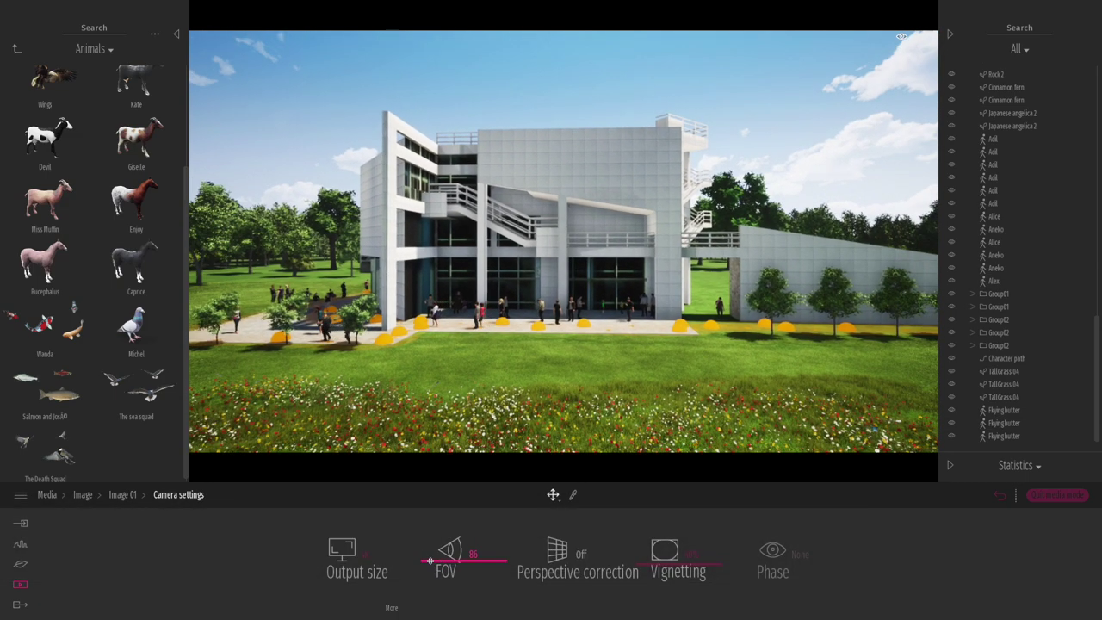
Step: Turn on perspective correction for the first image and set its vignetting to about 54%
{"action": "left_click", "coordinate": [582, 555]}
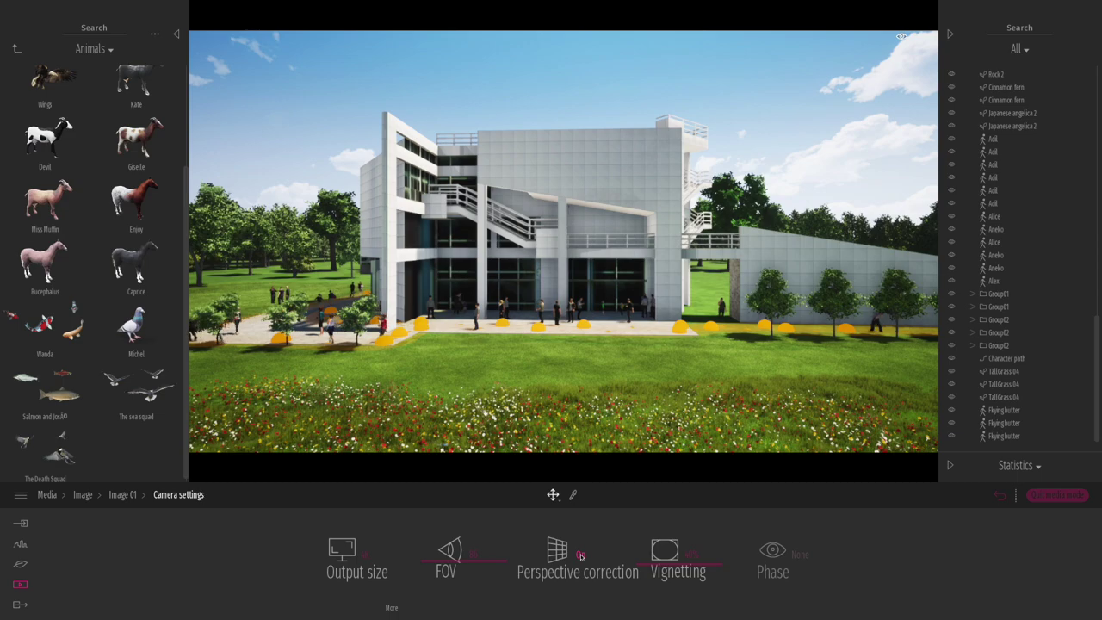
{"action": "mouse_move", "coordinate": [642, 569]}
{"action": "left_mouse_down"}
{"action": "mouse_move", "coordinate": [645, 503]}
{"action": "mouse_move", "coordinate": [642, 553]}
{"action": "left_mouse_up"}
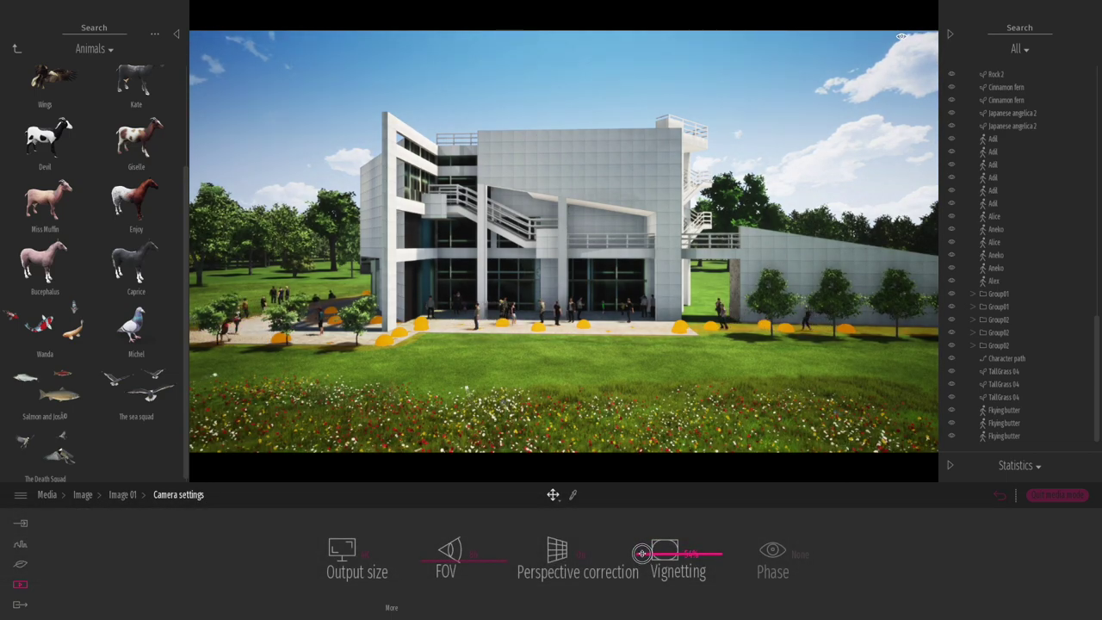
{"action": "left_click", "coordinate": [83, 496]}
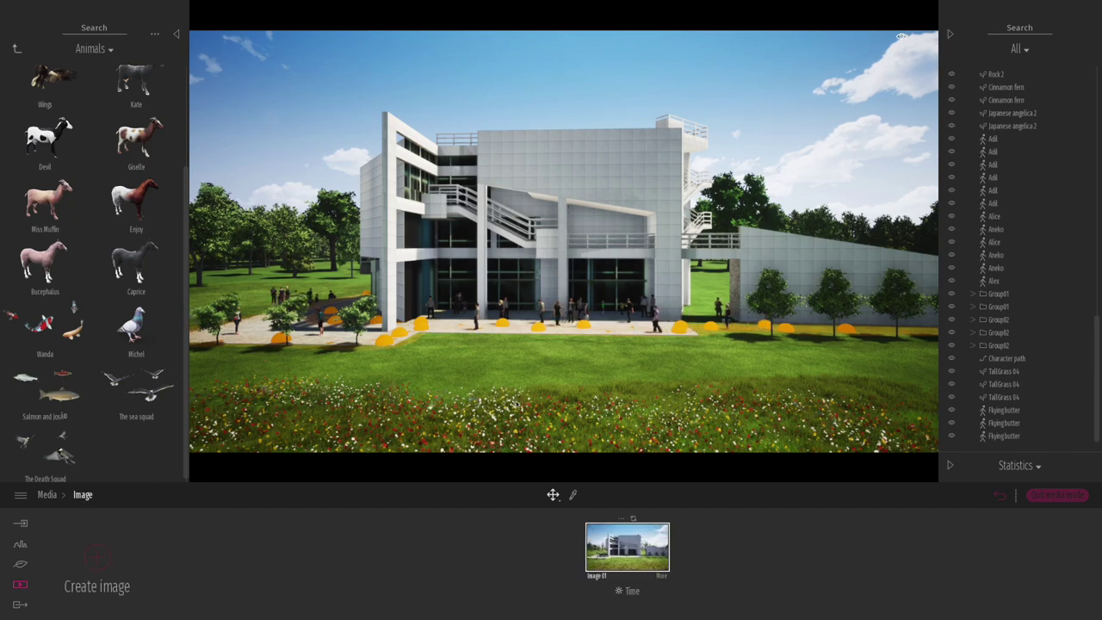
Step: Frame an angled view of the building and shift the foreground Japanese angelica 2 aside to clear the flower meadow
{"action": "key", "text": "d"}
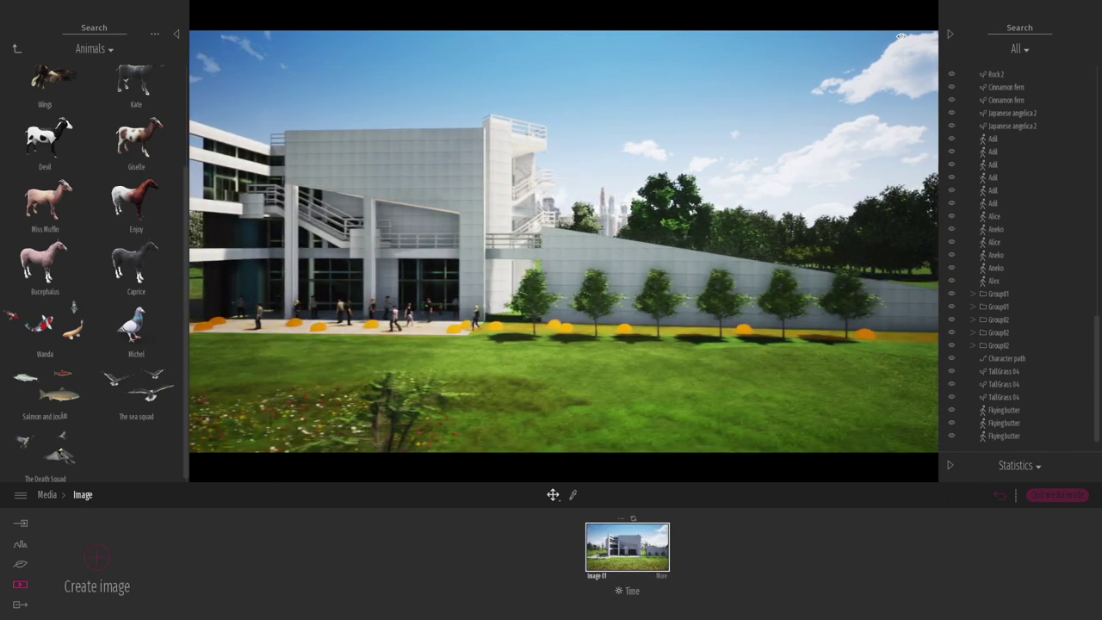
{"action": "right_click_drag", "start_coordinate": [549, 380], "coordinate": [483, 379]}
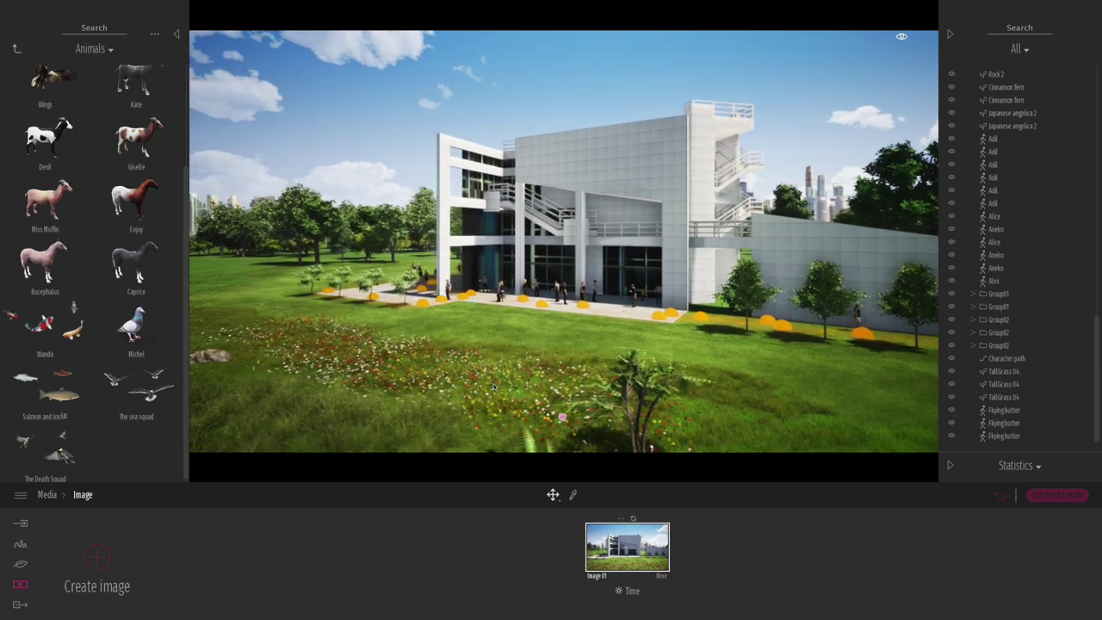
{"action": "left_click", "coordinate": [648, 456]}
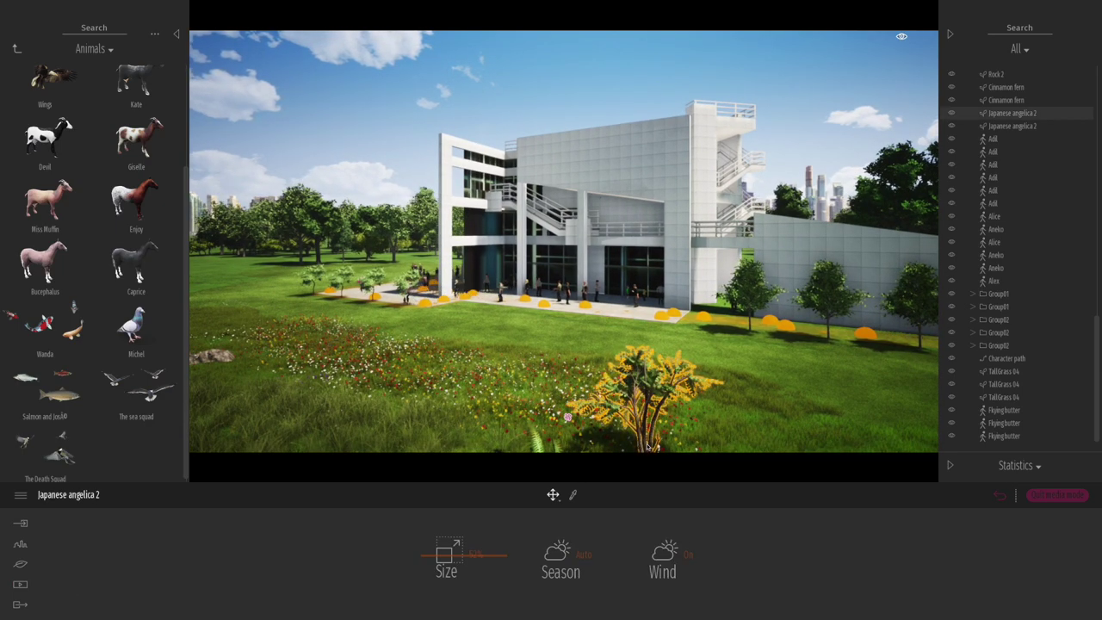
{"action": "scroll", "coordinate": [673, 414], "scroll_direction": "down", "scroll_amount": 2}
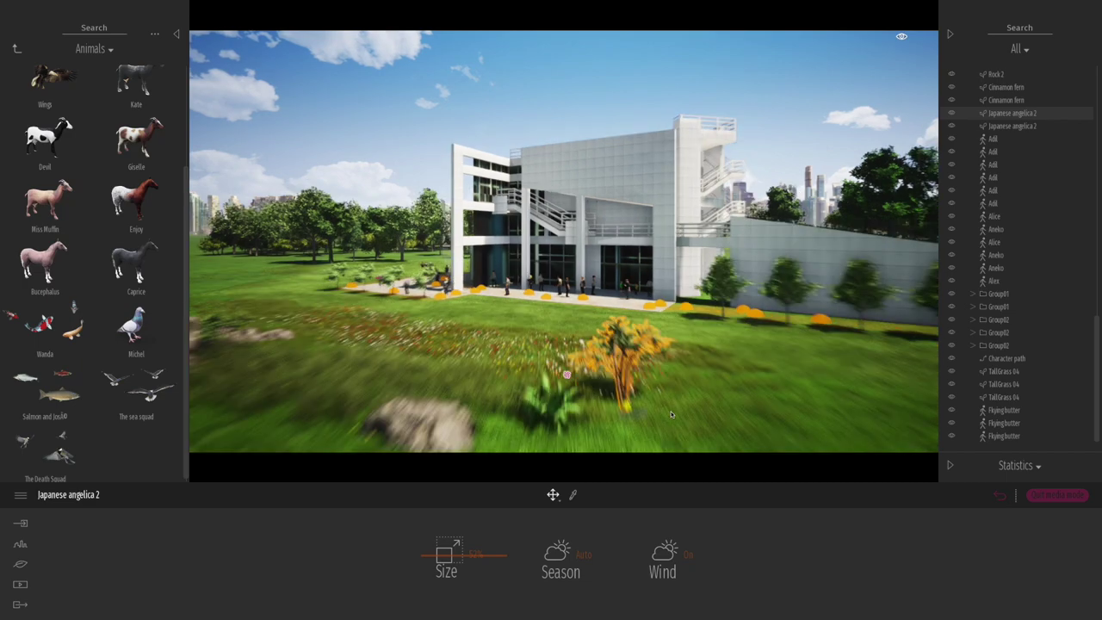
{"action": "left_click_drag", "start_coordinate": [809, 417], "coordinate": [862, 418]}
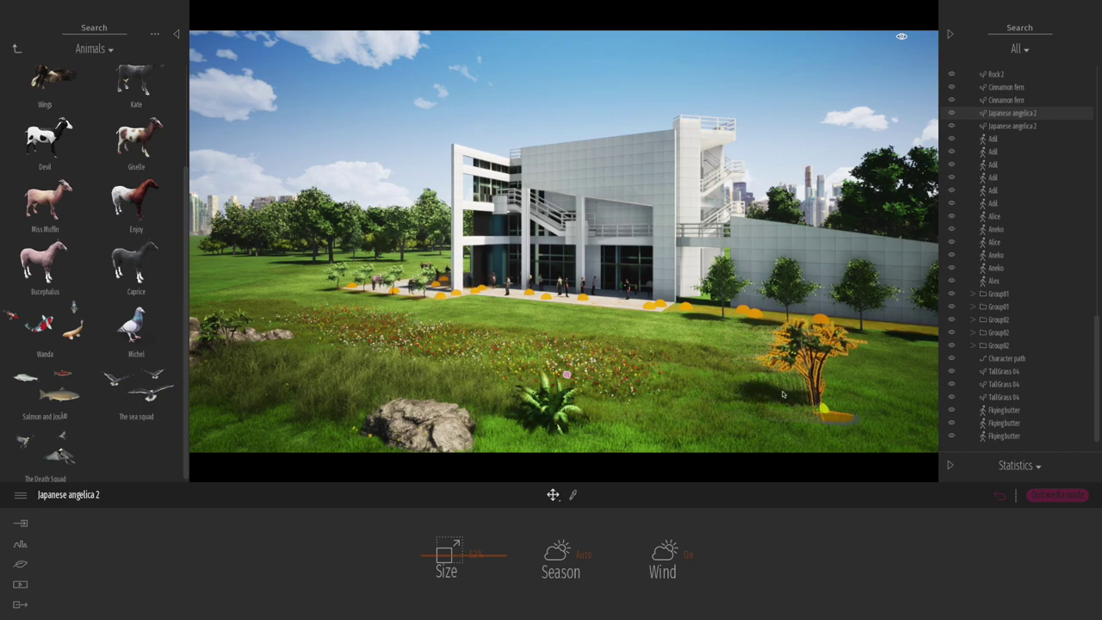
{"action": "scroll", "coordinate": [653, 366], "scroll_direction": "up", "scroll_amount": 1}
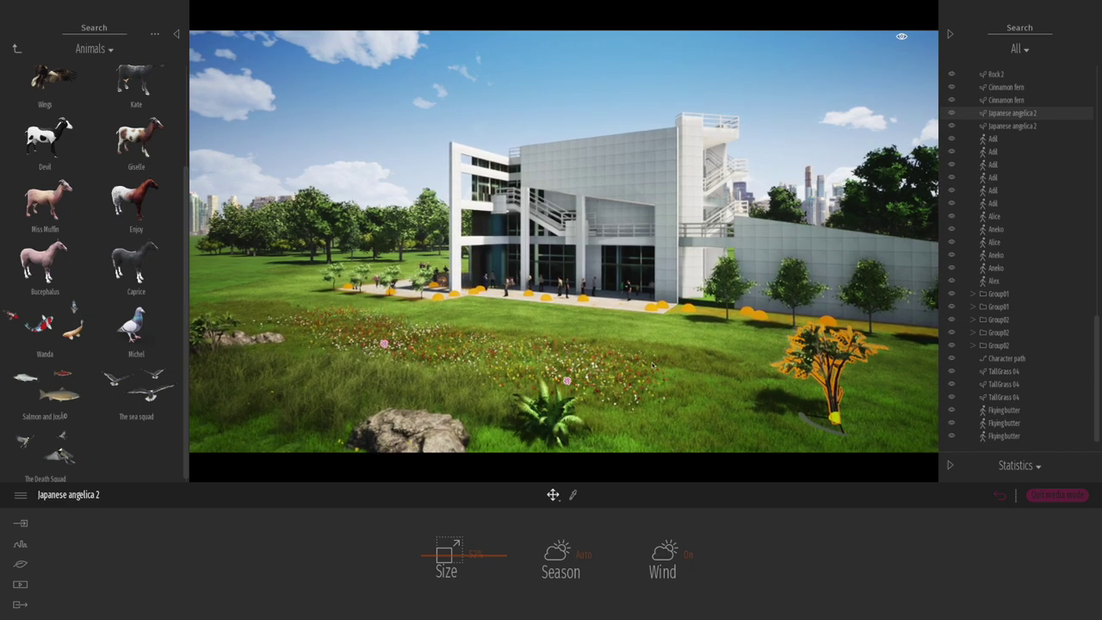
{"action": "key", "text": "a"}
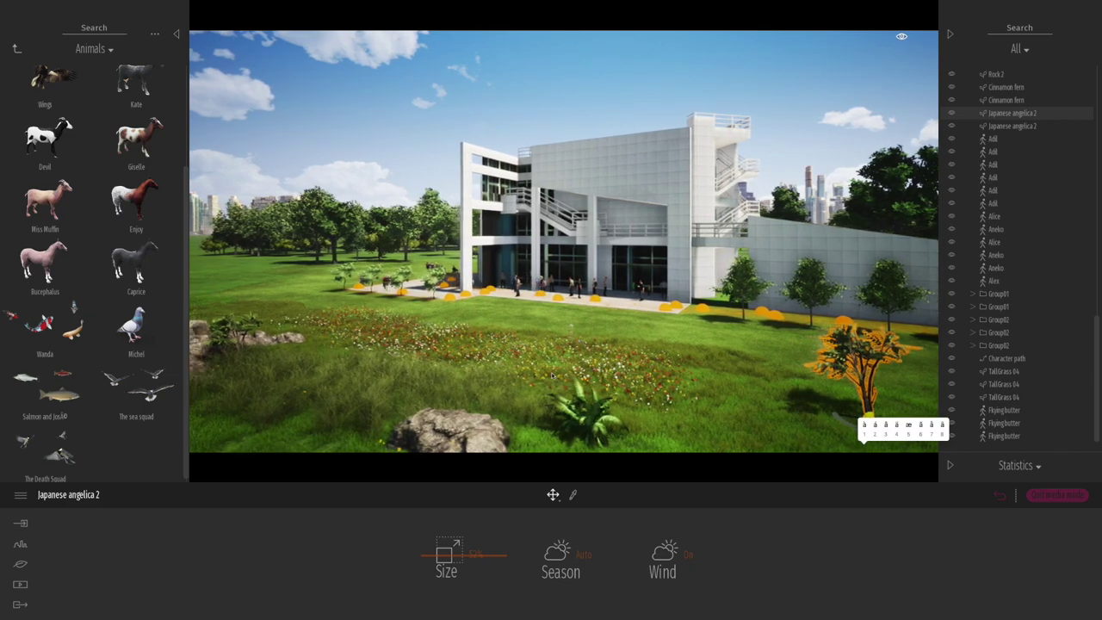
{"action": "scroll", "coordinate": [552, 376], "scroll_direction": "up", "scroll_amount": 2}
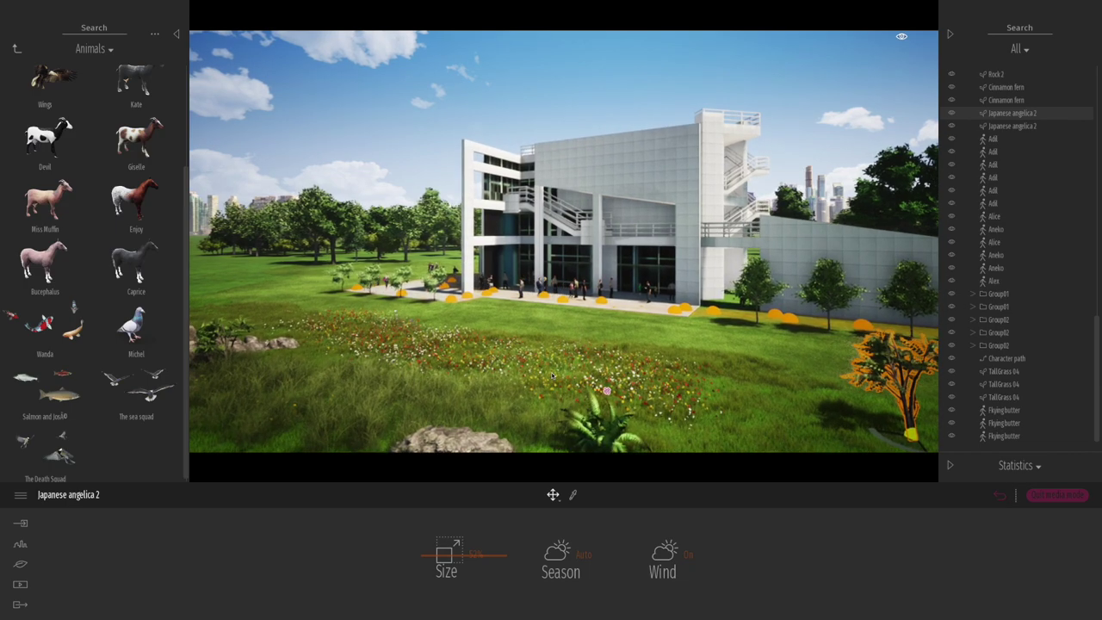
{"action": "scroll", "coordinate": [552, 376], "scroll_direction": "up", "scroll_amount": 2}
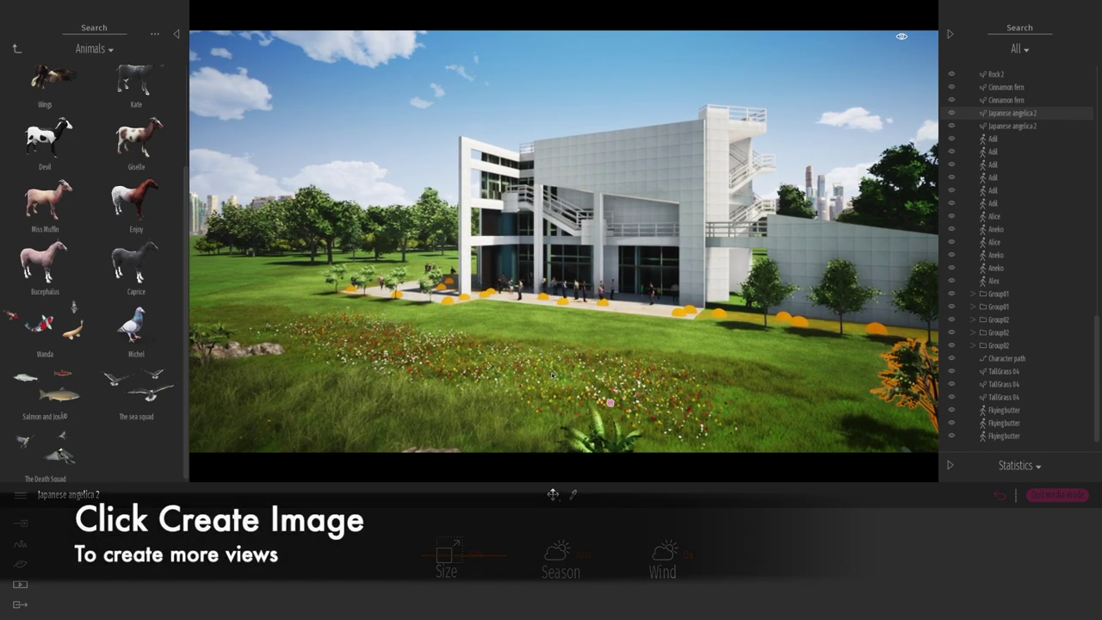
Step: Place a Cinnamon fern from the bushes library near the moved Japanese angelica and delete the fern in the centre foreground
{"action": "left_click", "coordinate": [16, 50]}
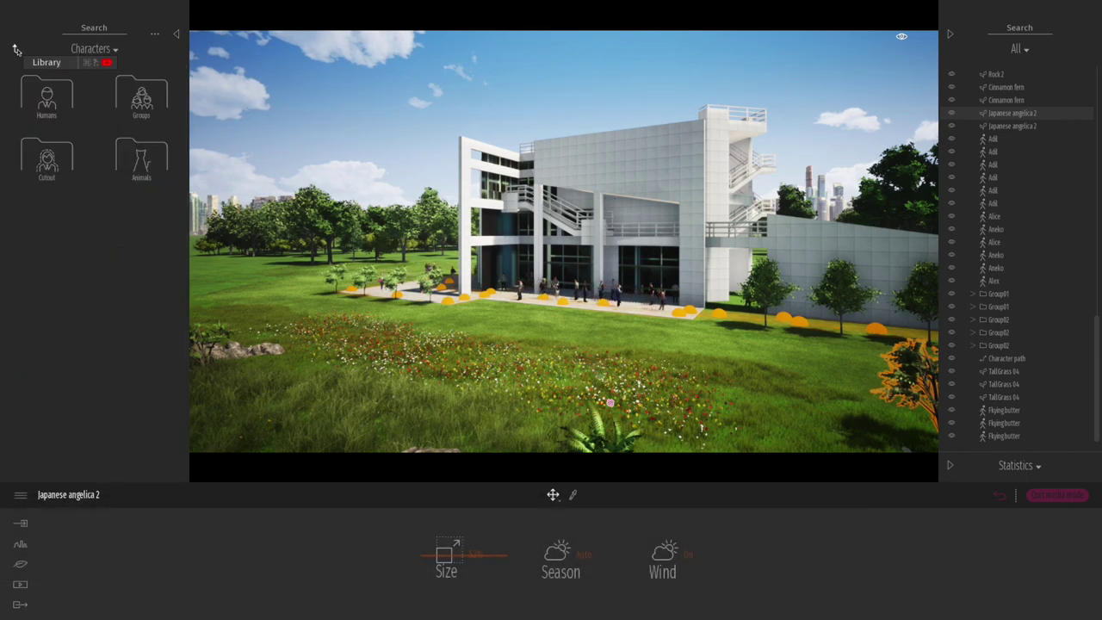
{"action": "left_click", "coordinate": [16, 50]}
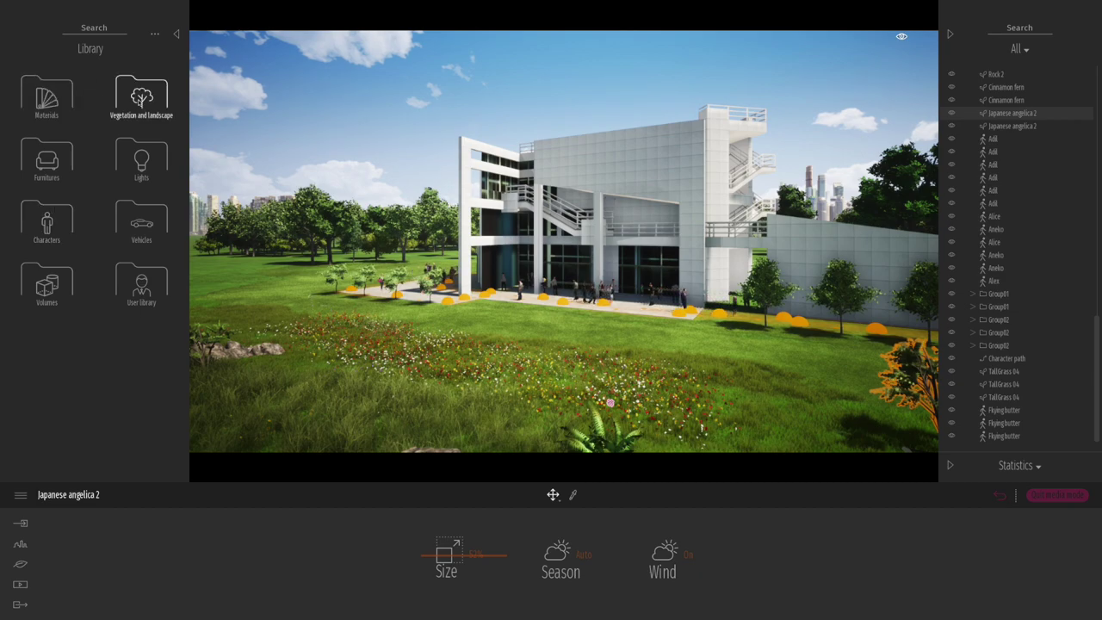
{"action": "left_click", "coordinate": [141, 96]}
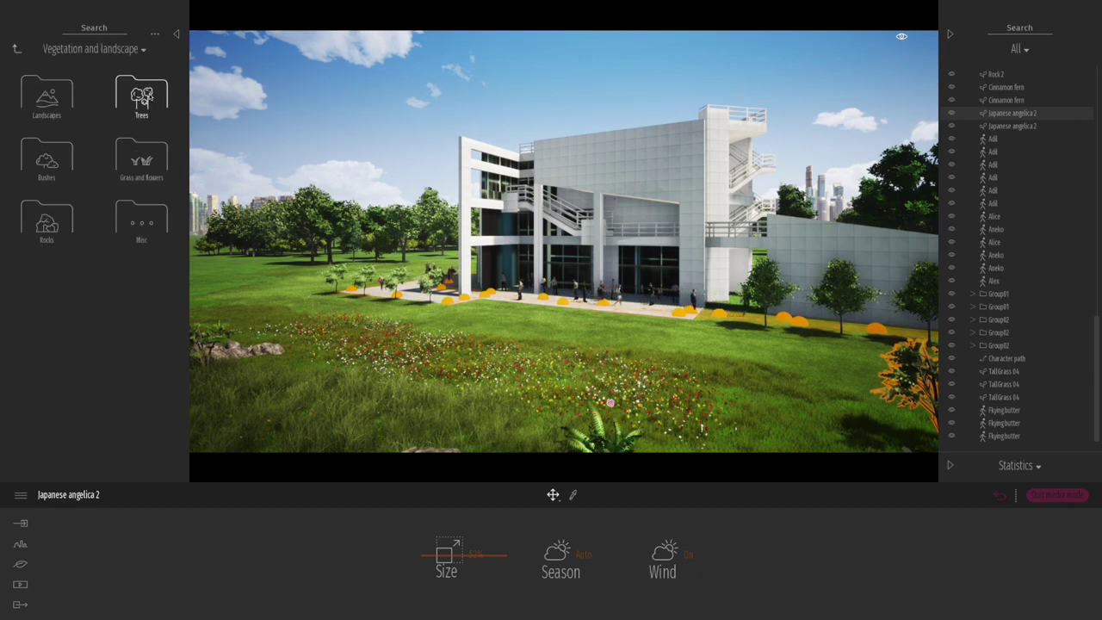
{"action": "left_click", "coordinate": [47, 160]}
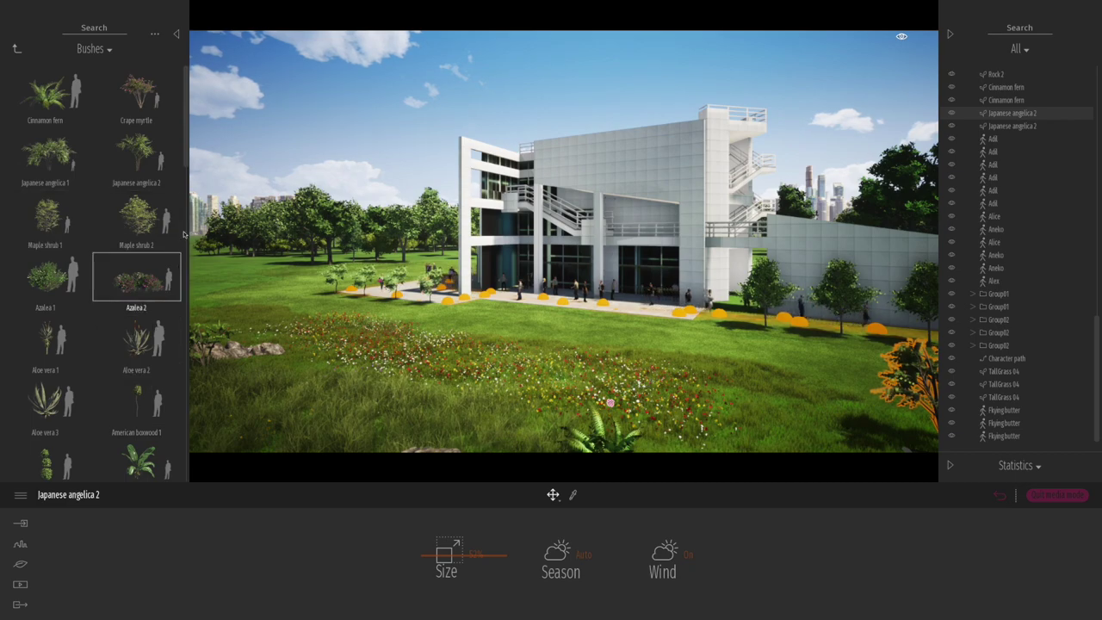
{"action": "left_click", "coordinate": [47, 153]}
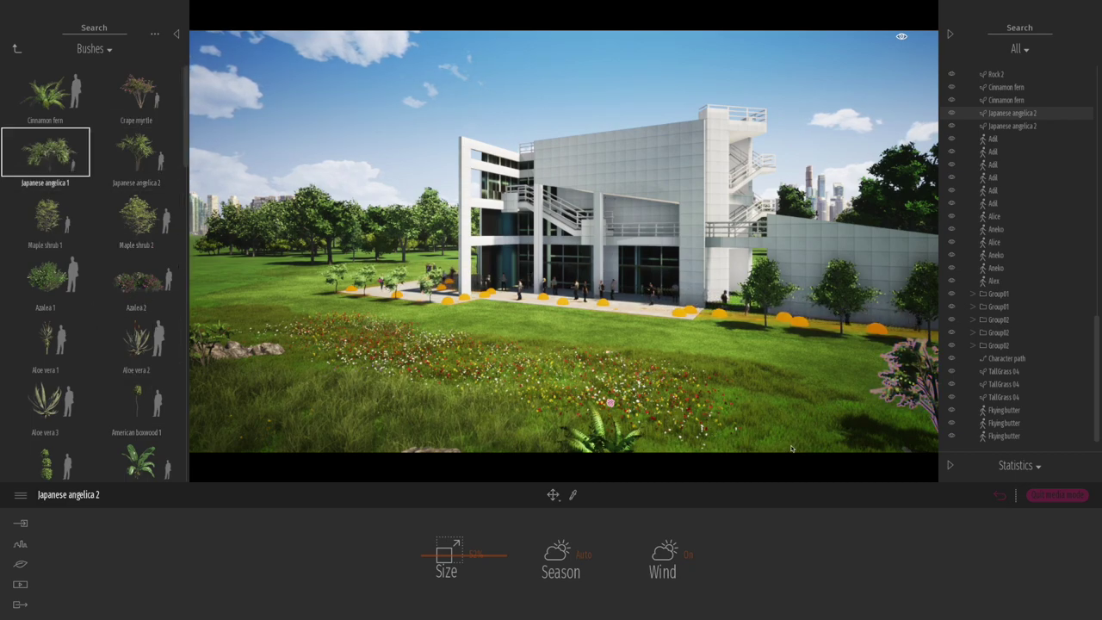
{"action": "left_click", "coordinate": [56, 102]}
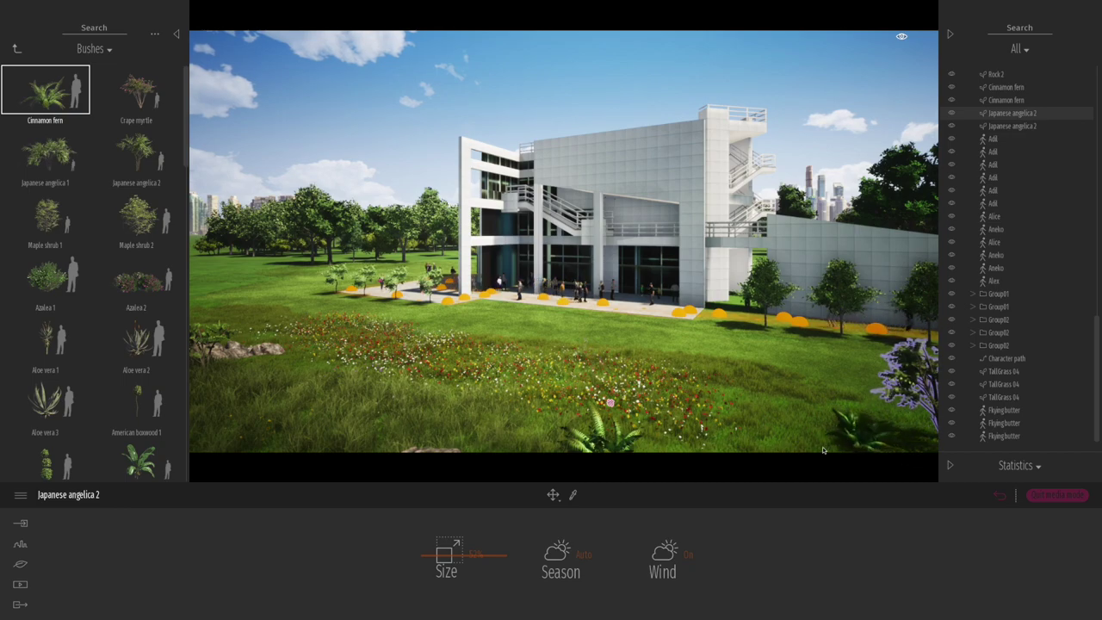
{"action": "left_click", "coordinate": [797, 453]}
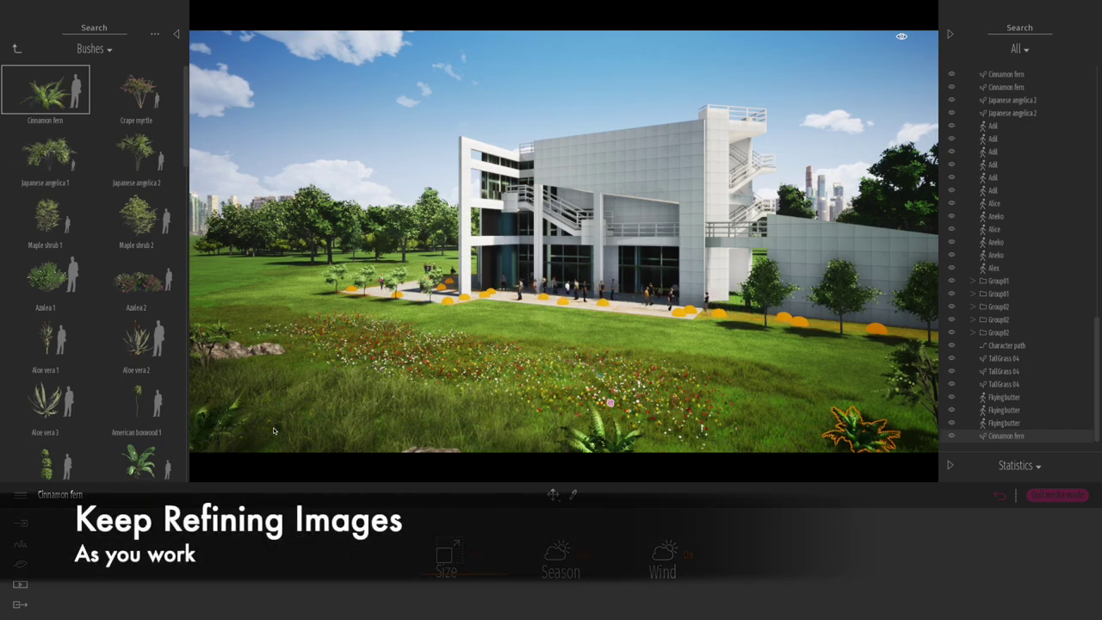
{"action": "left_click", "coordinate": [603, 446]}
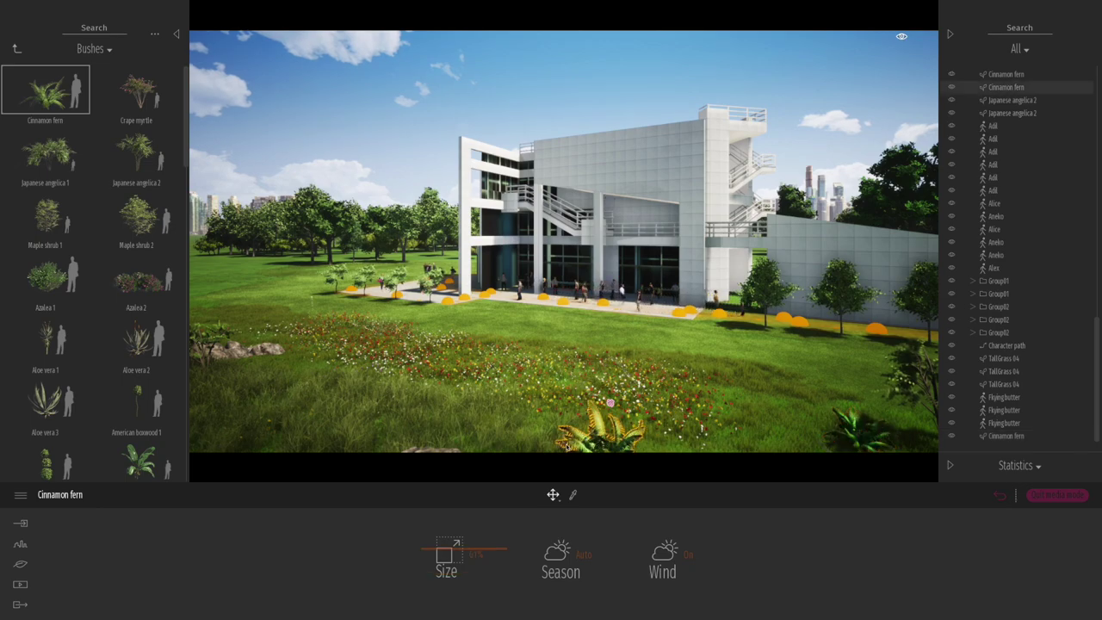
{"action": "key", "text": "Escape"}
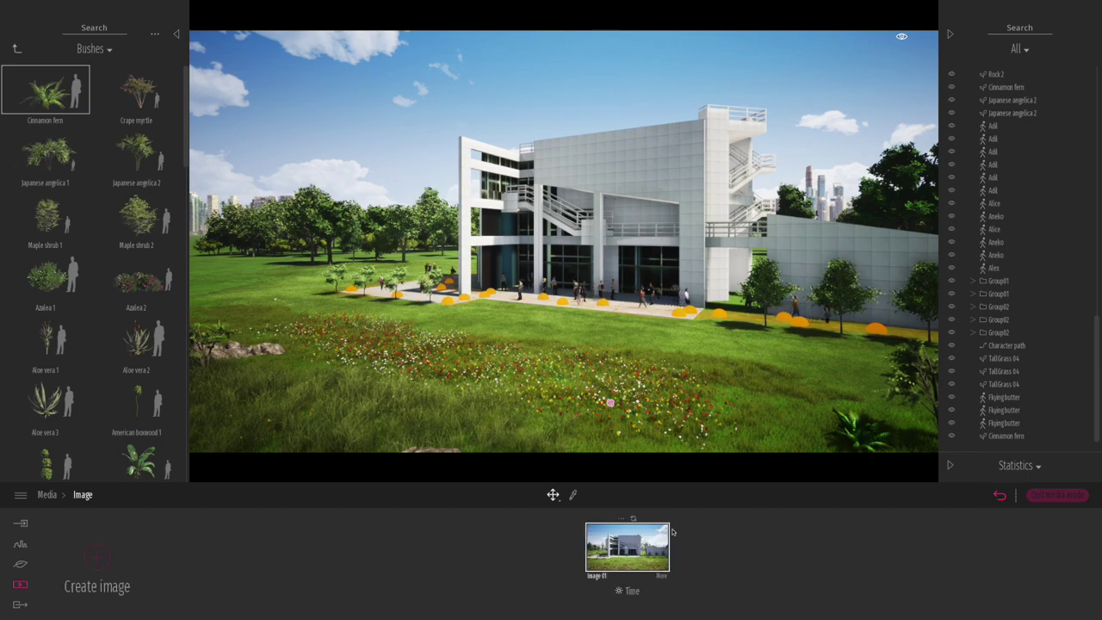
Step: Create a second image from the angled view and reduce the vignetting in its camera settings
{"action": "left_click", "coordinate": [99, 559]}
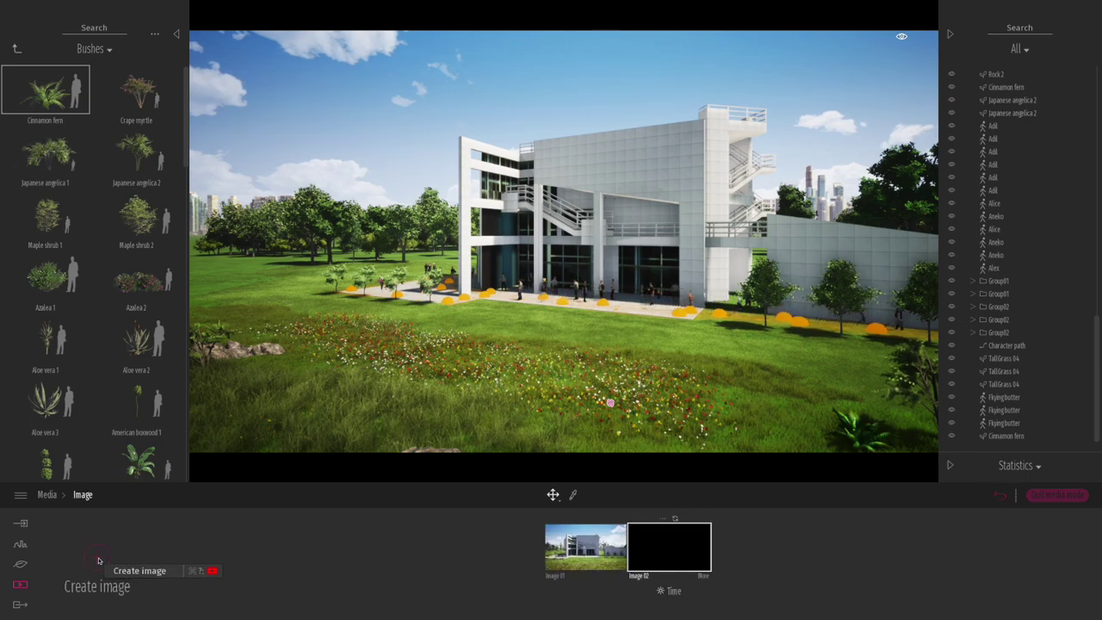
{"action": "left_click", "coordinate": [703, 580]}
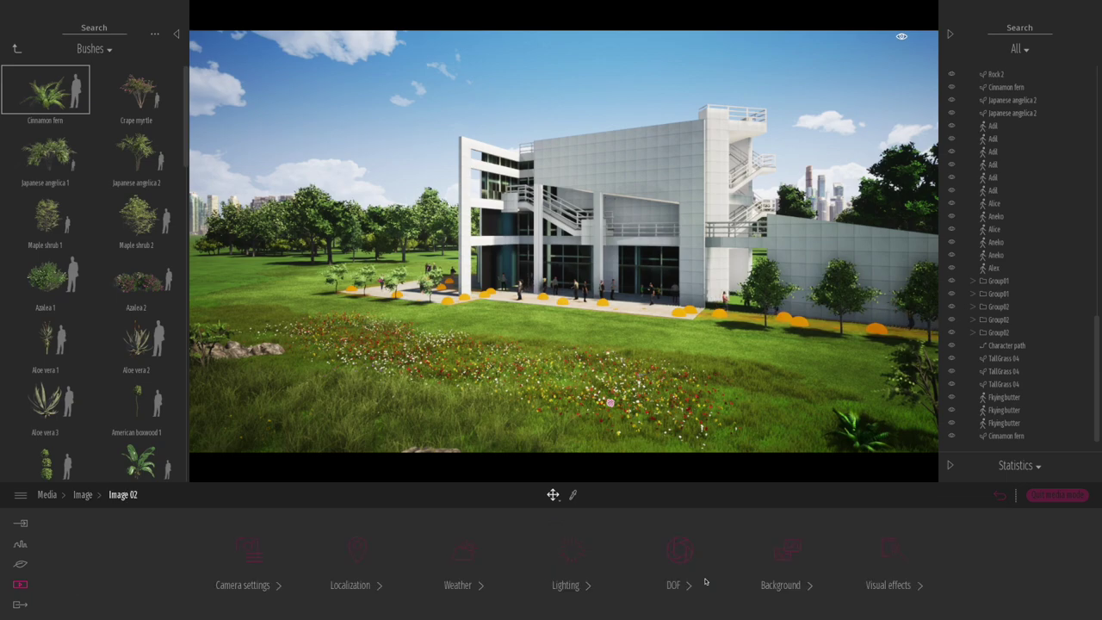
{"action": "left_click", "coordinate": [250, 551]}
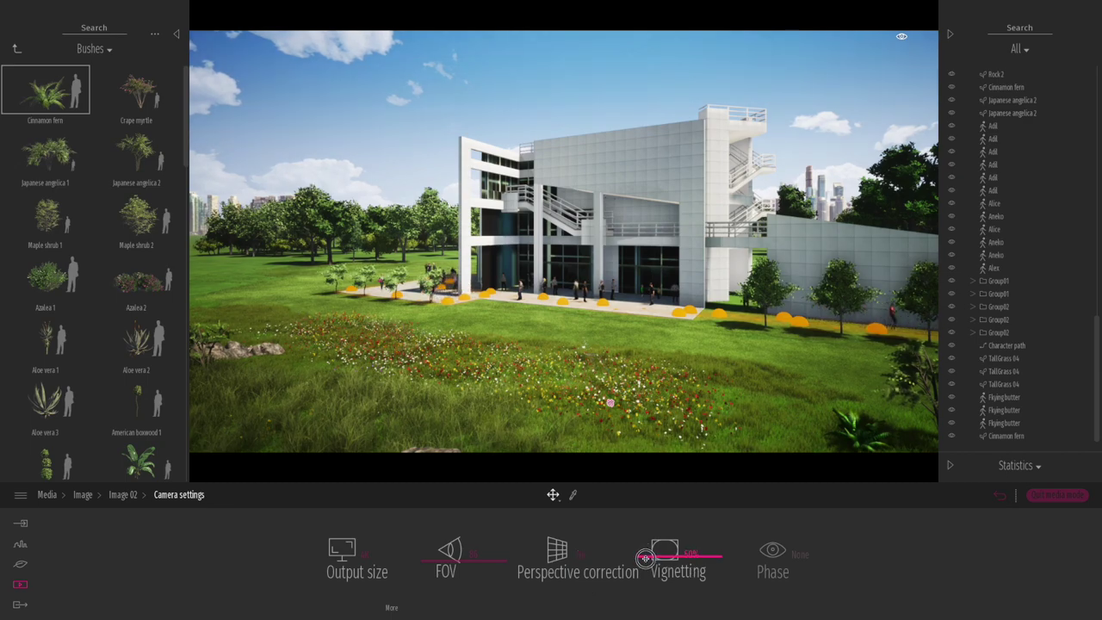
{"action": "left_click_drag", "start_coordinate": [645, 561], "coordinate": [650, 523]}
{"action": "left_click_drag", "start_coordinate": [660, 560], "coordinate": [661, 570]}
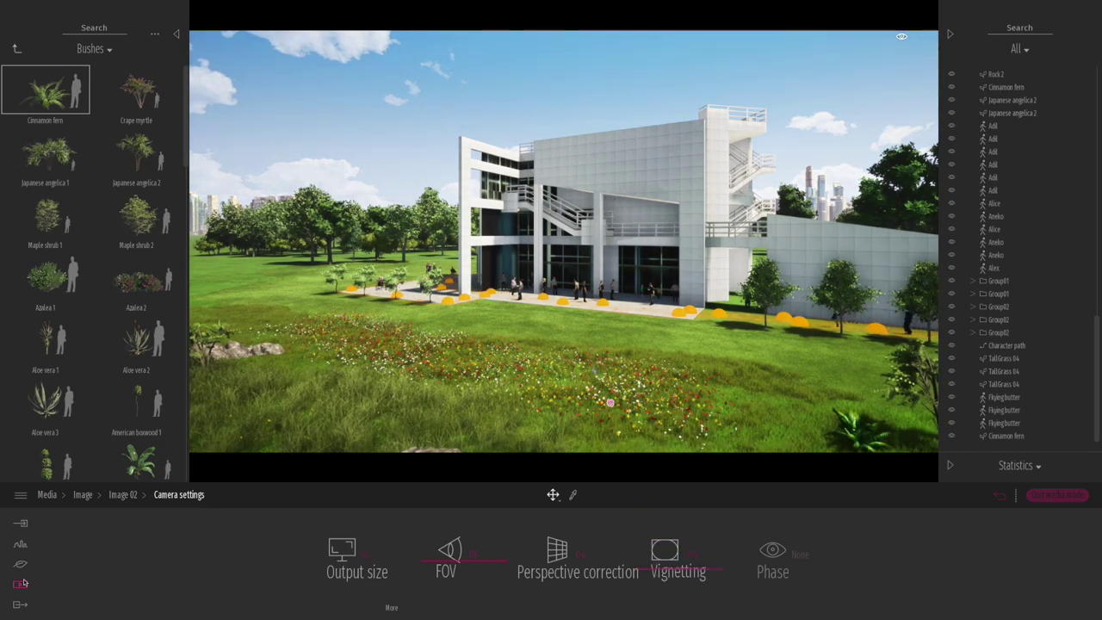
Step: Turn and lower the camera until the foreground rock shows in the angled building view, and update Image 02 with this framing
{"action": "right_click_drag", "start_coordinate": [564, 241], "coordinate": [596, 236]}
{"action": "right_click_drag", "start_coordinate": [650, 350], "coordinate": [640, 340]}
{"action": "key", "text": "q"}
{"action": "key", "text": "q"}
{"action": "key", "text": "q"}
{"action": "key", "text": "q"}
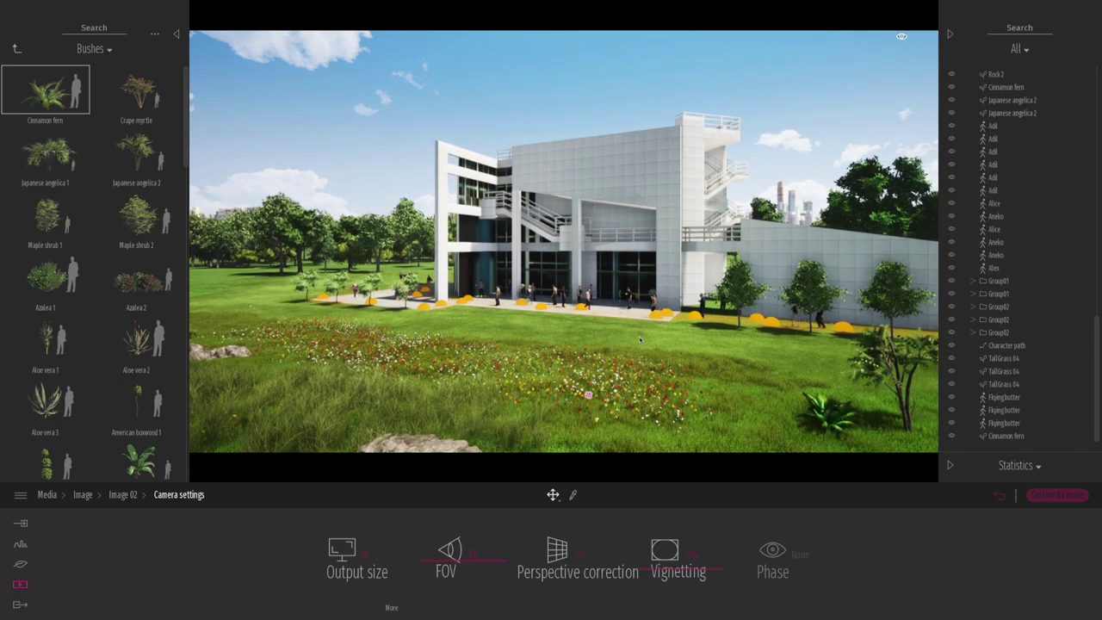
{"action": "key", "text": "q"}
{"action": "key", "text": "q"}
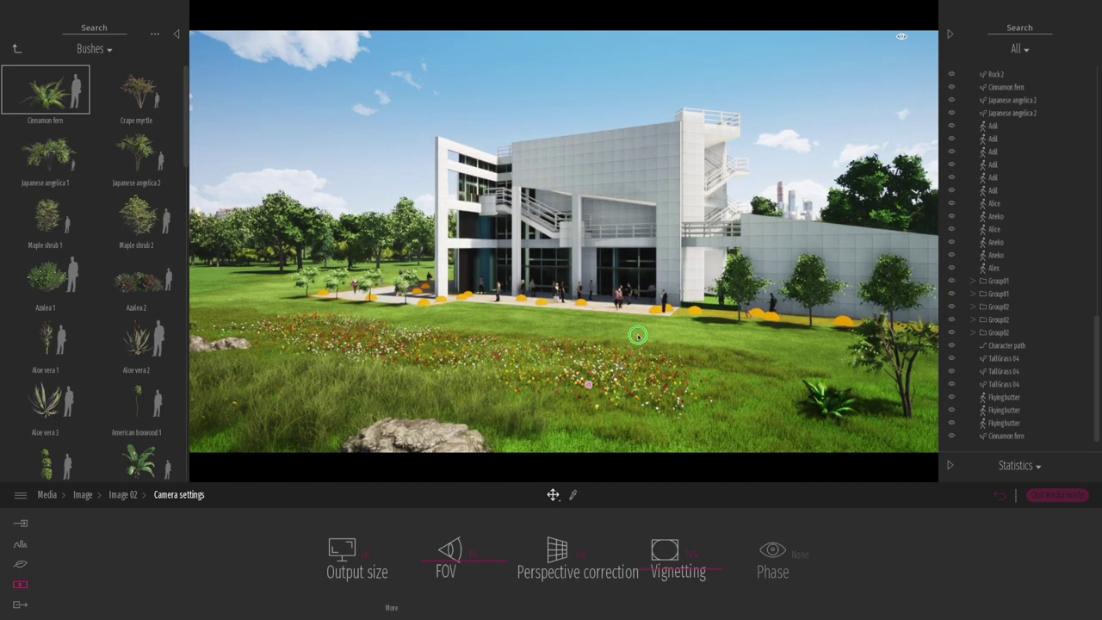
{"action": "right_click_drag", "start_coordinate": [639, 339], "coordinate": [639, 304]}
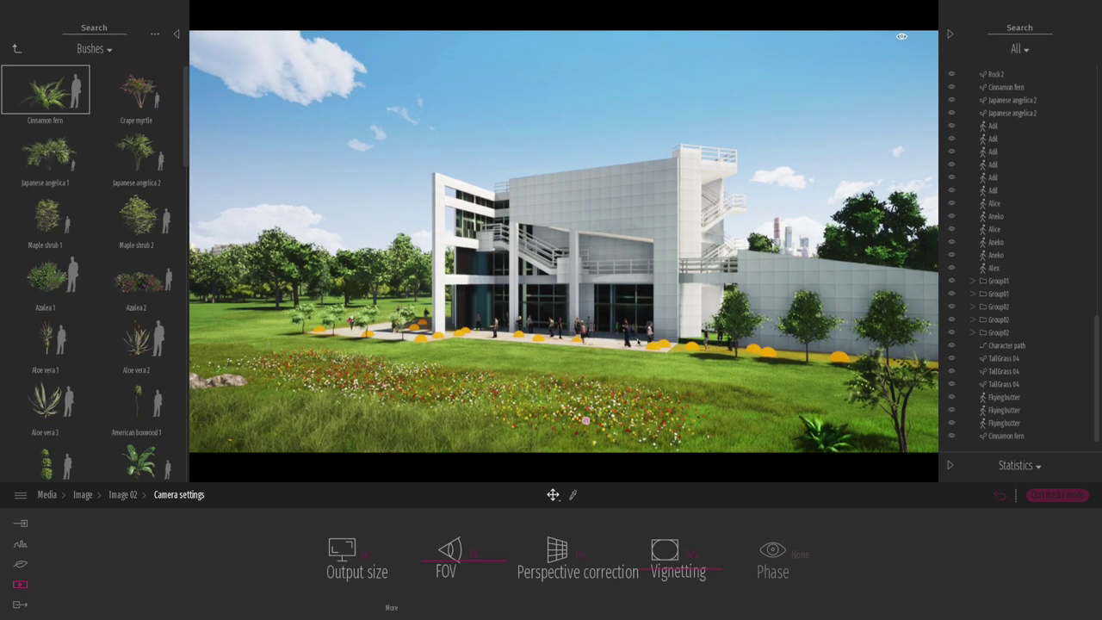
{"action": "key", "text": "q"}
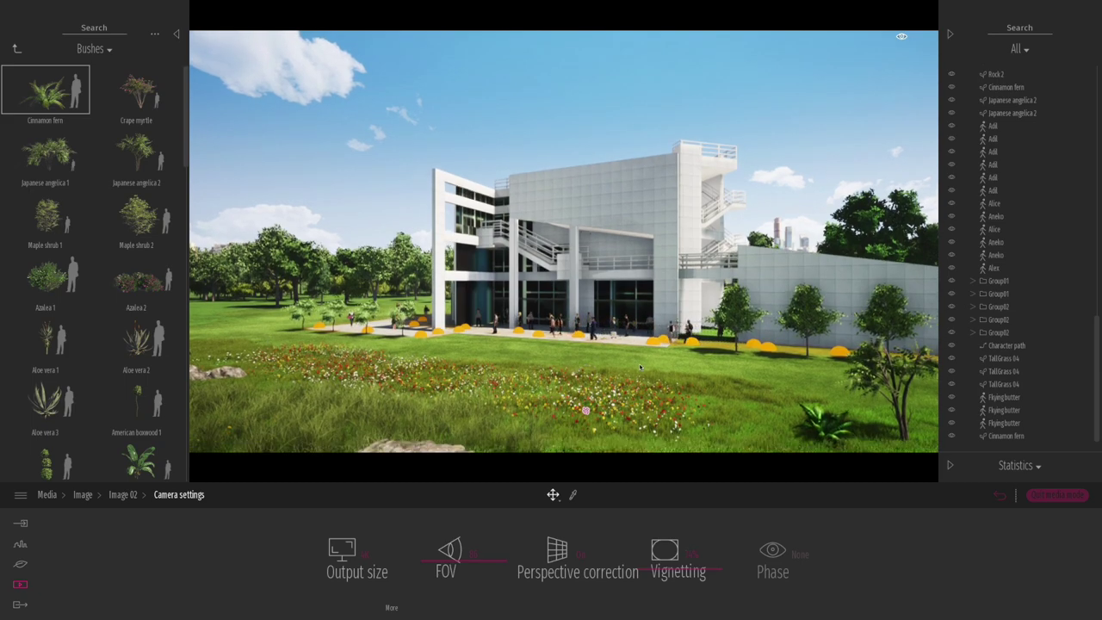
{"action": "key", "text": "q"}
{"action": "key", "text": "q"}
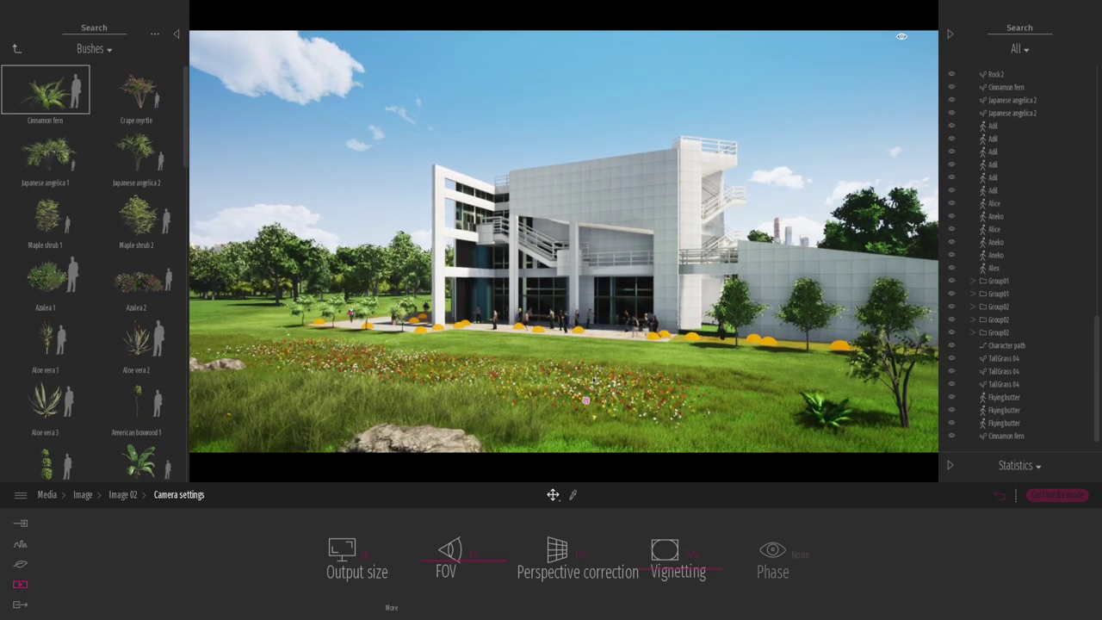
{"action": "left_click", "coordinate": [120, 495]}
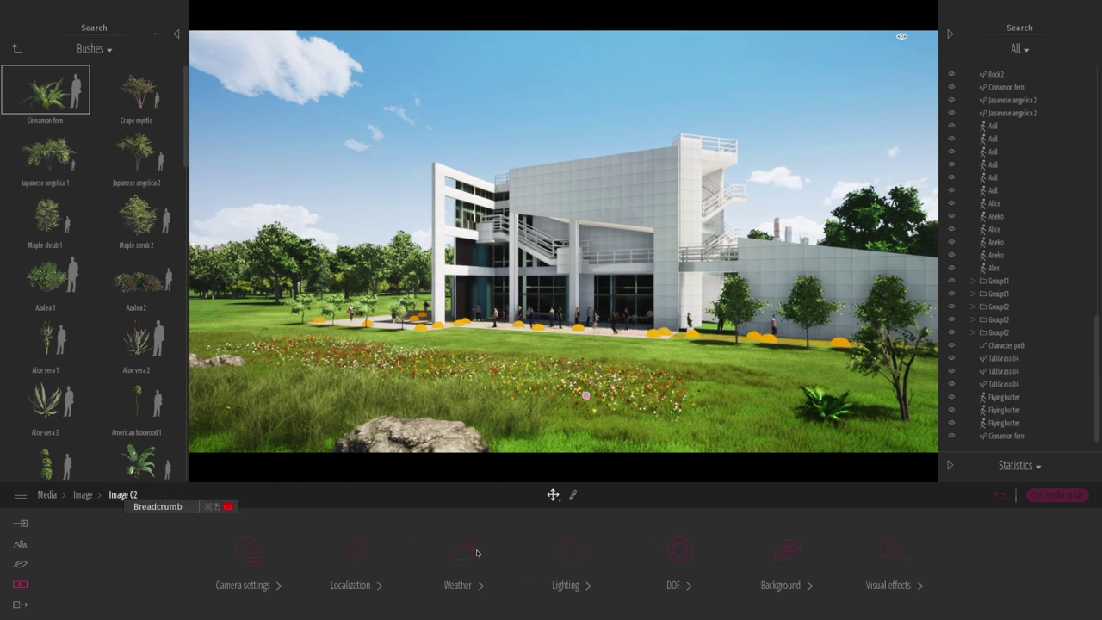
{"action": "left_click", "coordinate": [83, 496]}
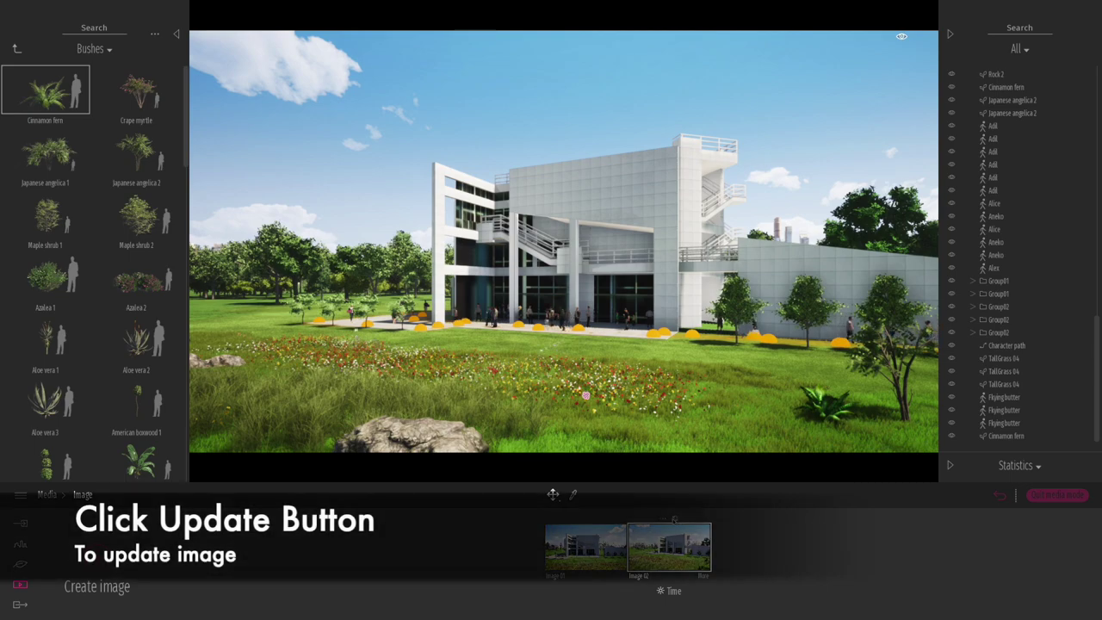
{"action": "left_click", "coordinate": [675, 519]}
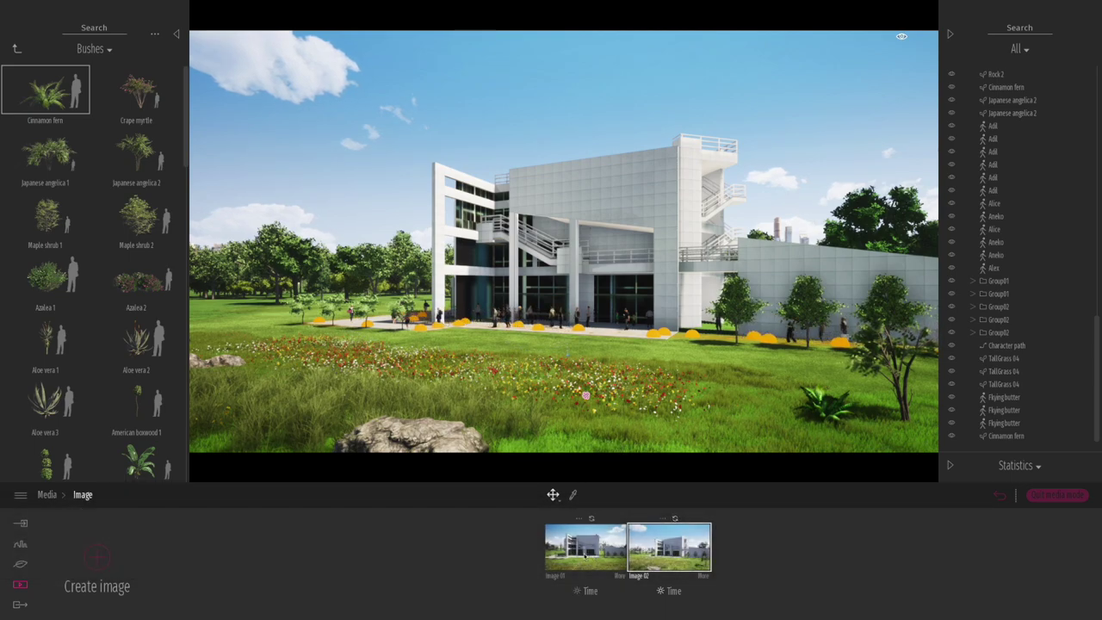
Step: Shift Image 02's weather from sunny to just short of the cloudy setting and return to the image list
{"action": "left_click", "coordinate": [704, 576]}
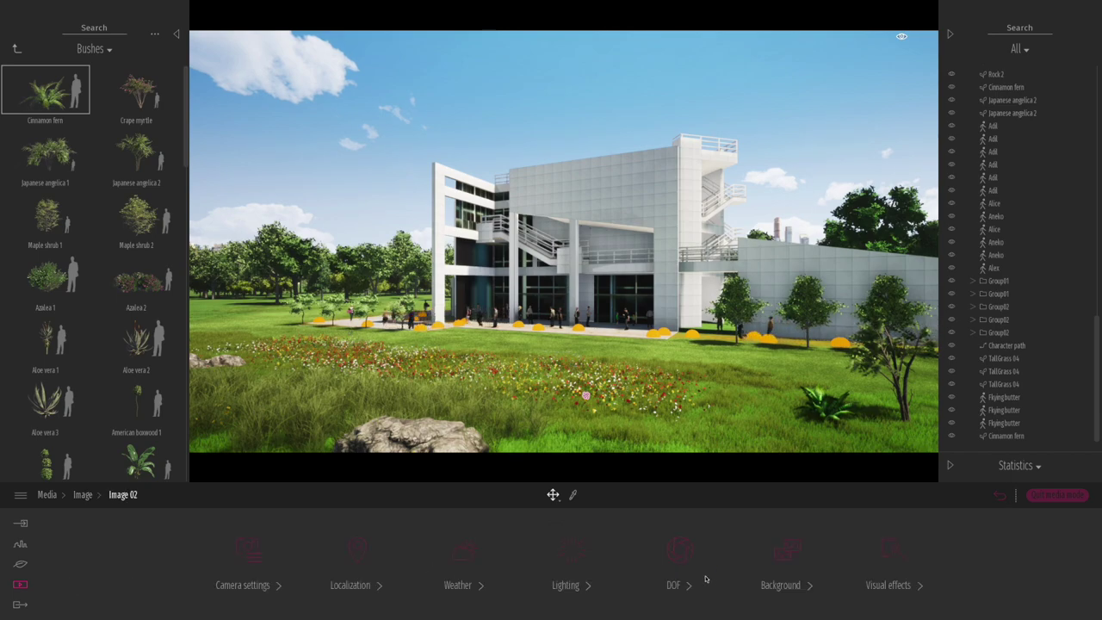
{"action": "left_click", "coordinate": [466, 551]}
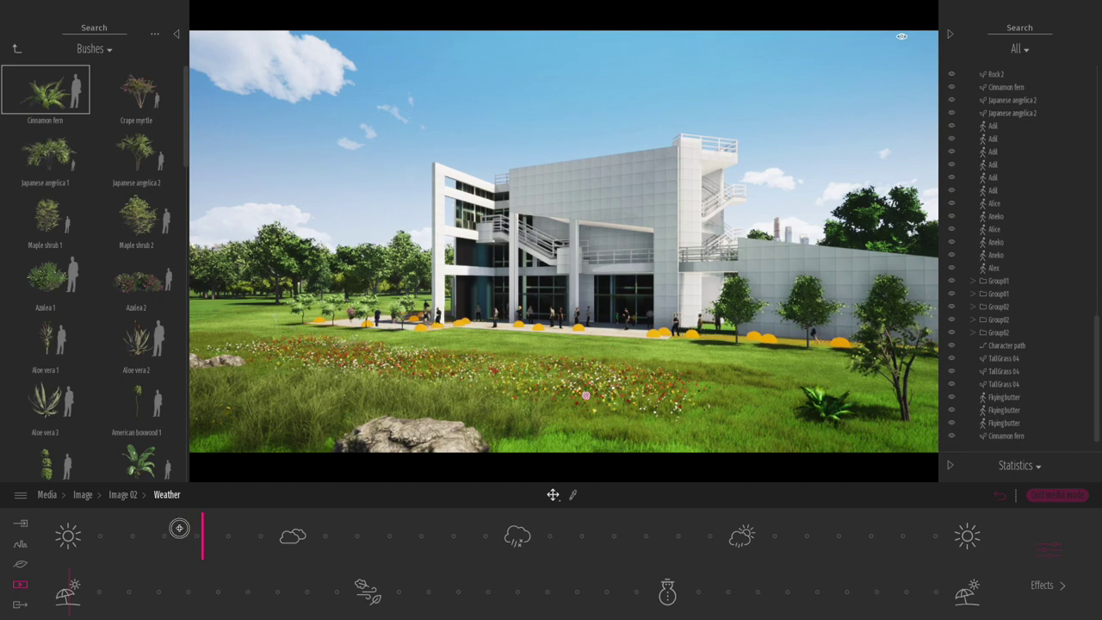
{"action": "left_click", "coordinate": [151, 532]}
{"action": "left_click_drag", "start_coordinate": [195, 532], "coordinate": [263, 532]}
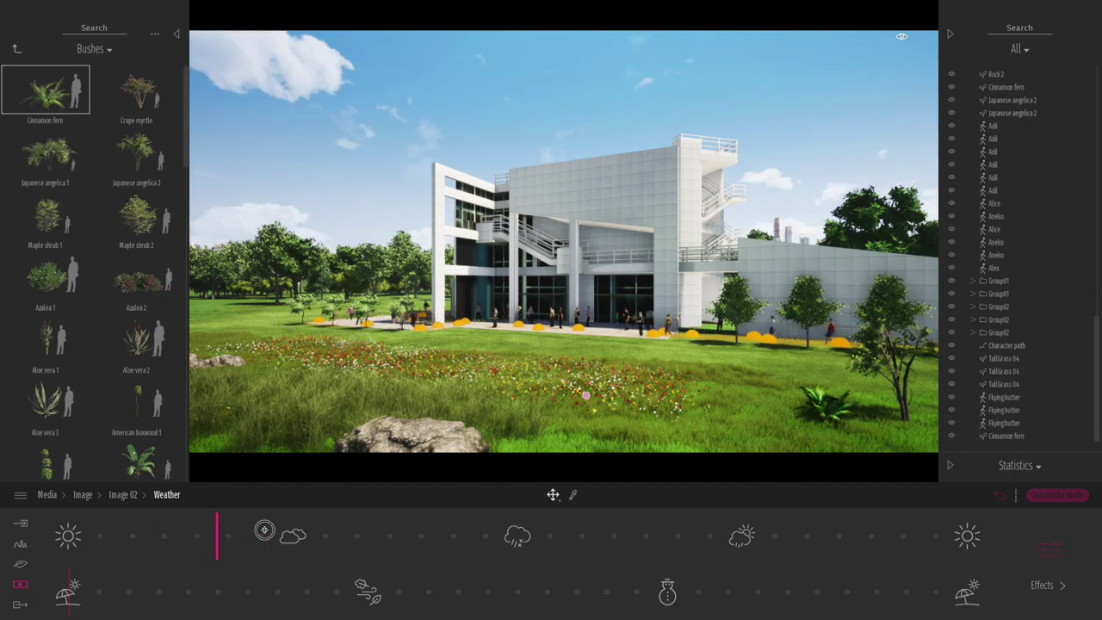
{"action": "left_click", "coordinate": [283, 532]}
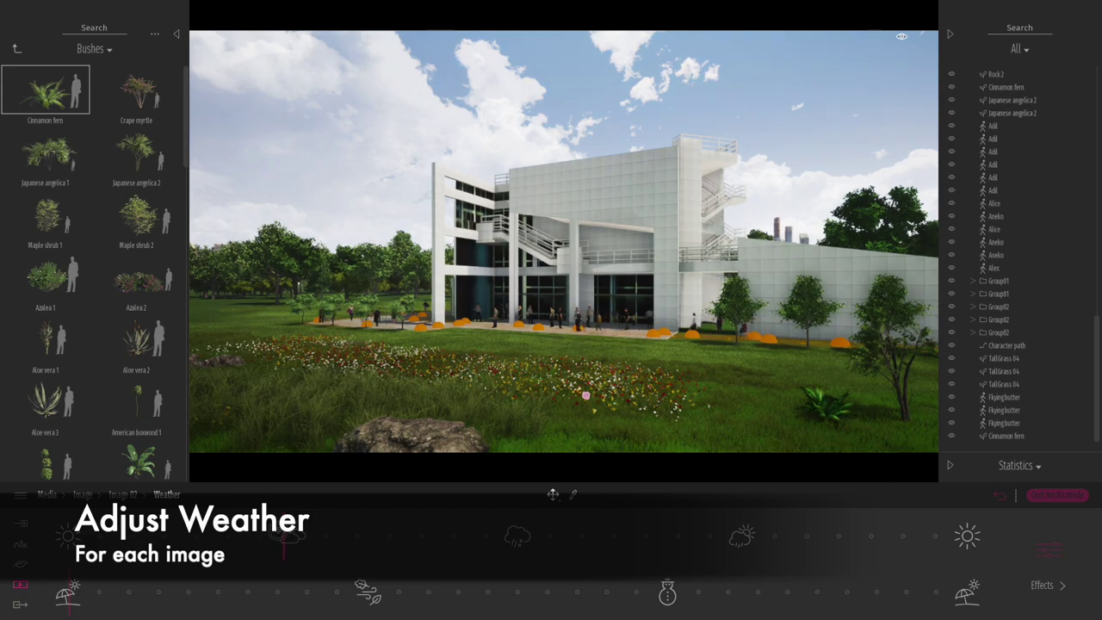
{"action": "left_click_drag", "start_coordinate": [281, 532], "coordinate": [273, 530]}
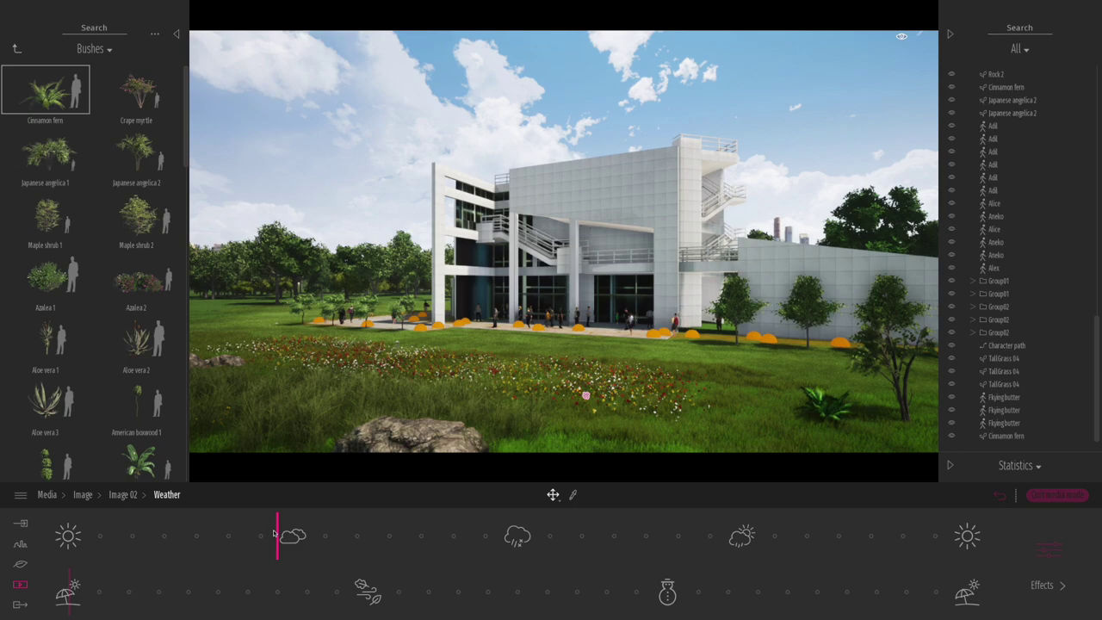
{"action": "left_click", "coordinate": [82, 495]}
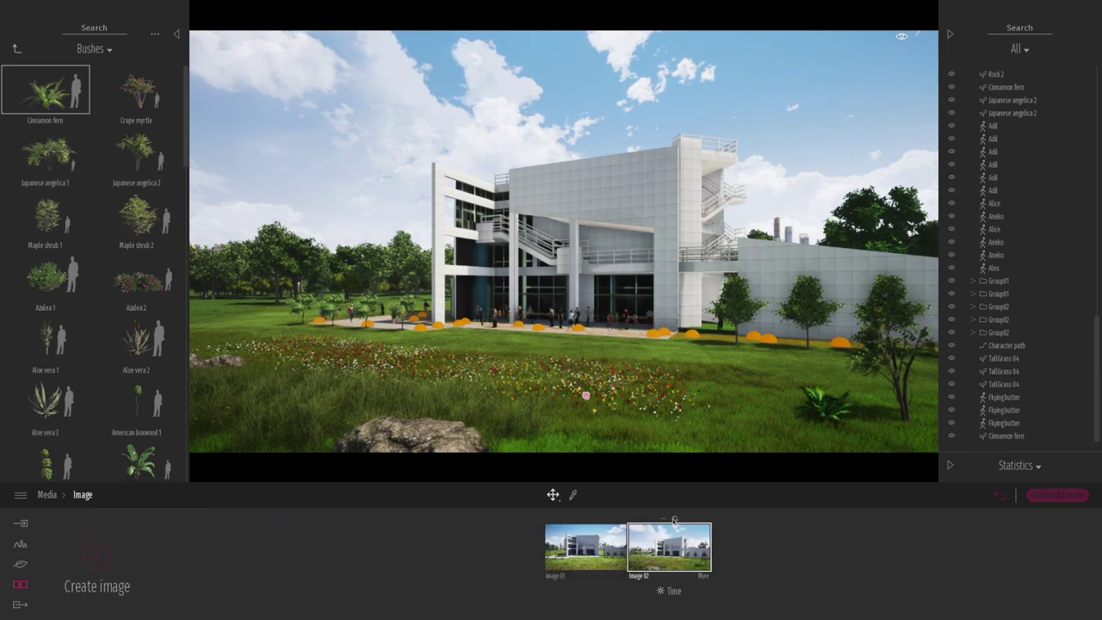
Step: Compare the two saved images, recall Image 01 and move the camera around to the building's corner with the paved forecourt
{"action": "left_click", "coordinate": [593, 552]}
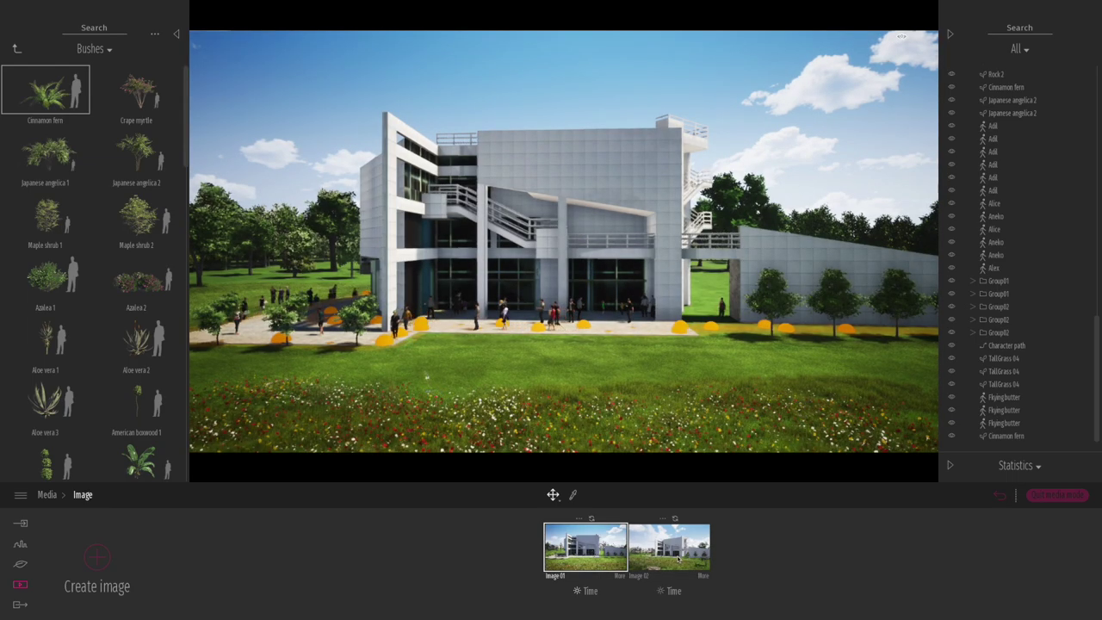
{"action": "left_click", "coordinate": [672, 560]}
{"action": "left_click", "coordinate": [606, 553]}
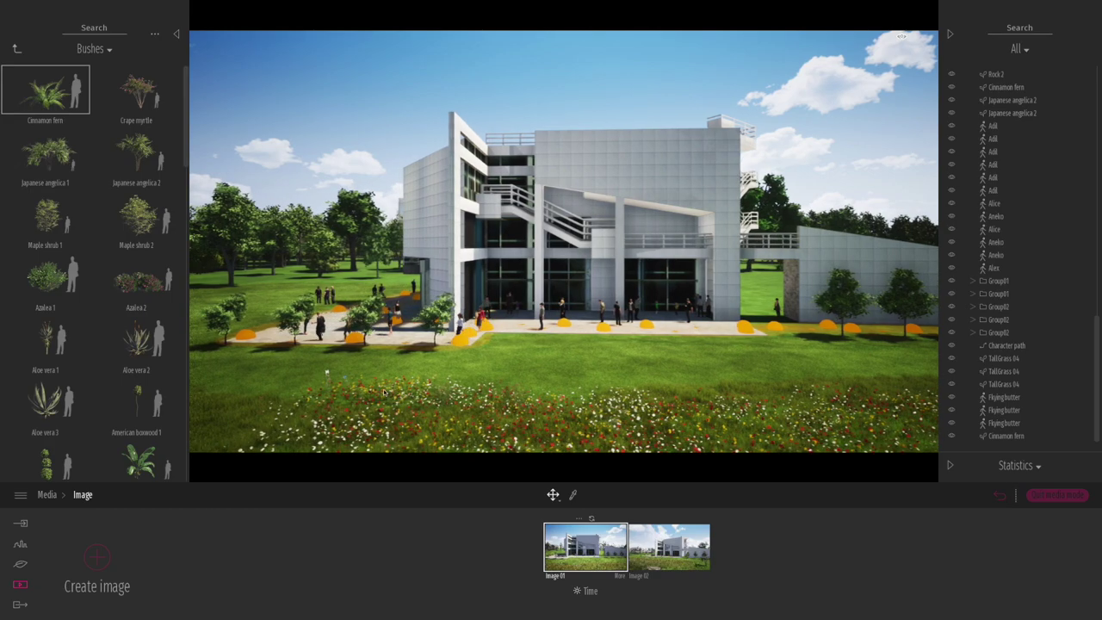
{"action": "right_click_drag", "start_coordinate": [284, 394], "coordinate": [412, 411]}
{"action": "key", "text": "a"}
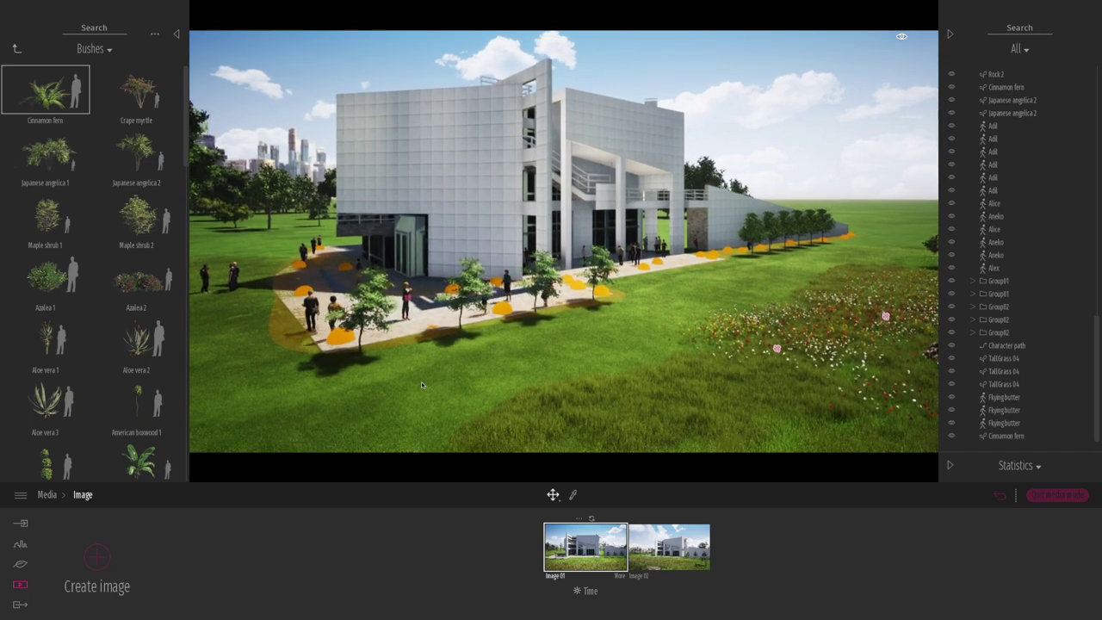
{"action": "mouse_move", "coordinate": [548, 334]}
{"action": "middle_mouse_down"}
{"action": "mouse_move", "coordinate": [560, 401]}
{"action": "mouse_move", "coordinate": [551, 324]}
{"action": "middle_mouse_up"}
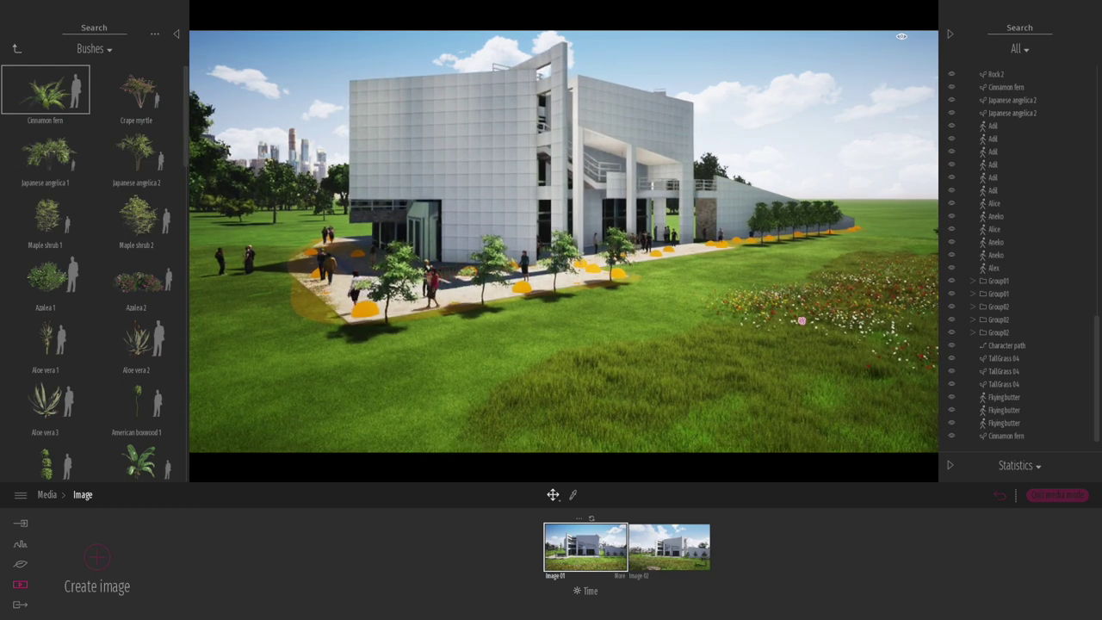
{"action": "right_click_drag", "start_coordinate": [552, 324], "coordinate": [515, 279]}
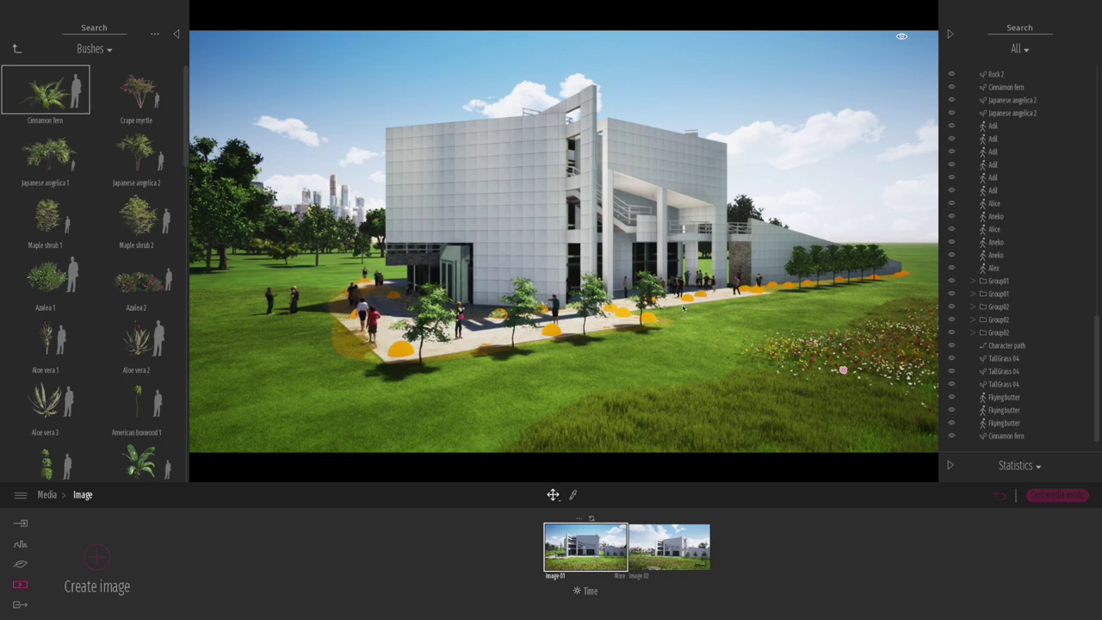
{"action": "scroll", "coordinate": [683, 307], "scroll_direction": "up", "scroll_amount": 4}
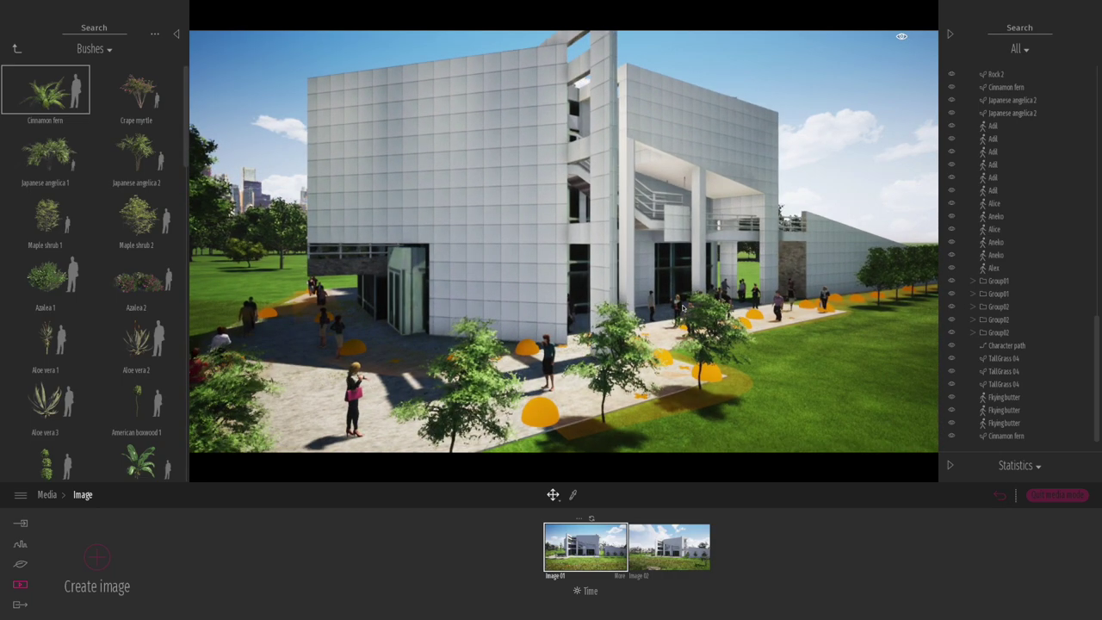
{"action": "scroll", "coordinate": [683, 308], "scroll_direction": "down", "scroll_amount": 3}
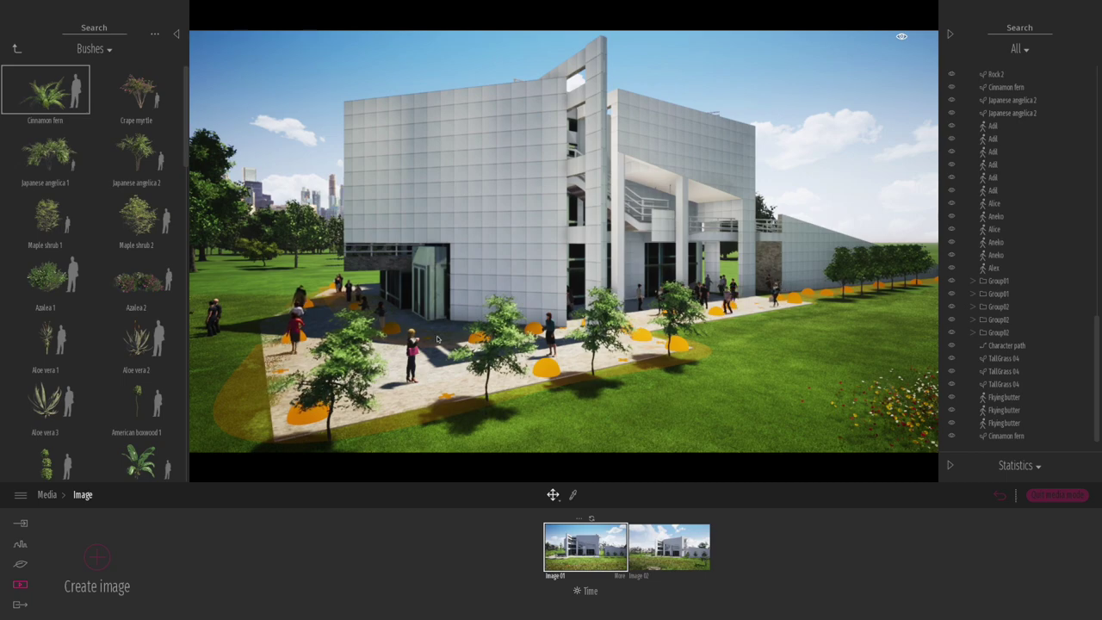
Step: Paint Long grass 01 and Wild Grass 01 over the foreground lawn around the paved corner with a 5.0 m brush
{"action": "left_click", "coordinate": [15, 50]}
{"action": "left_click", "coordinate": [21, 565]}
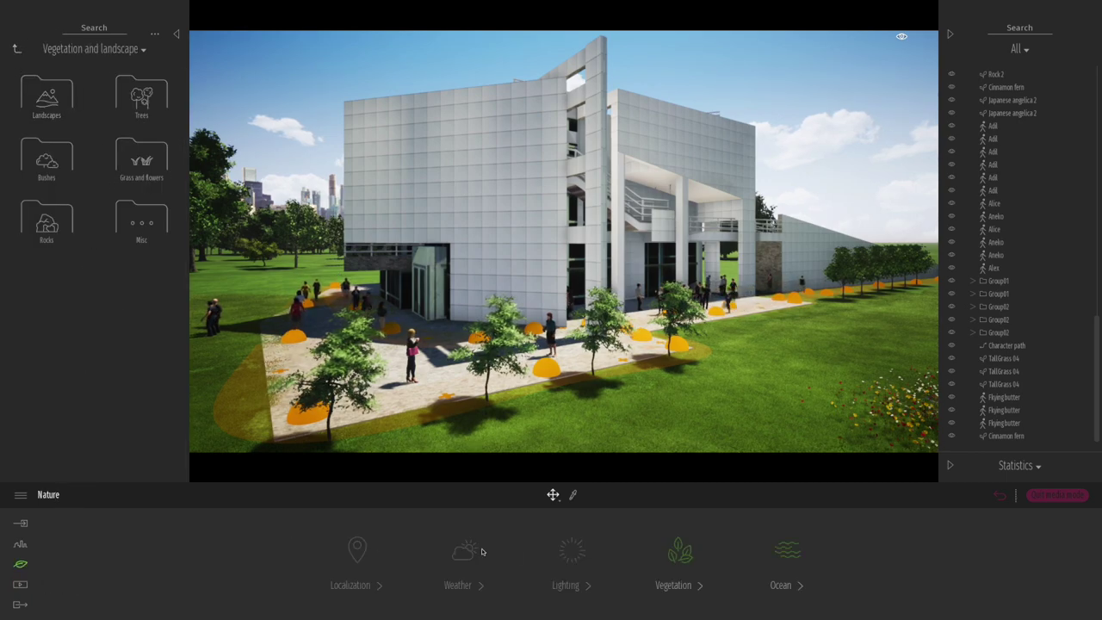
{"action": "left_click", "coordinate": [694, 556]}
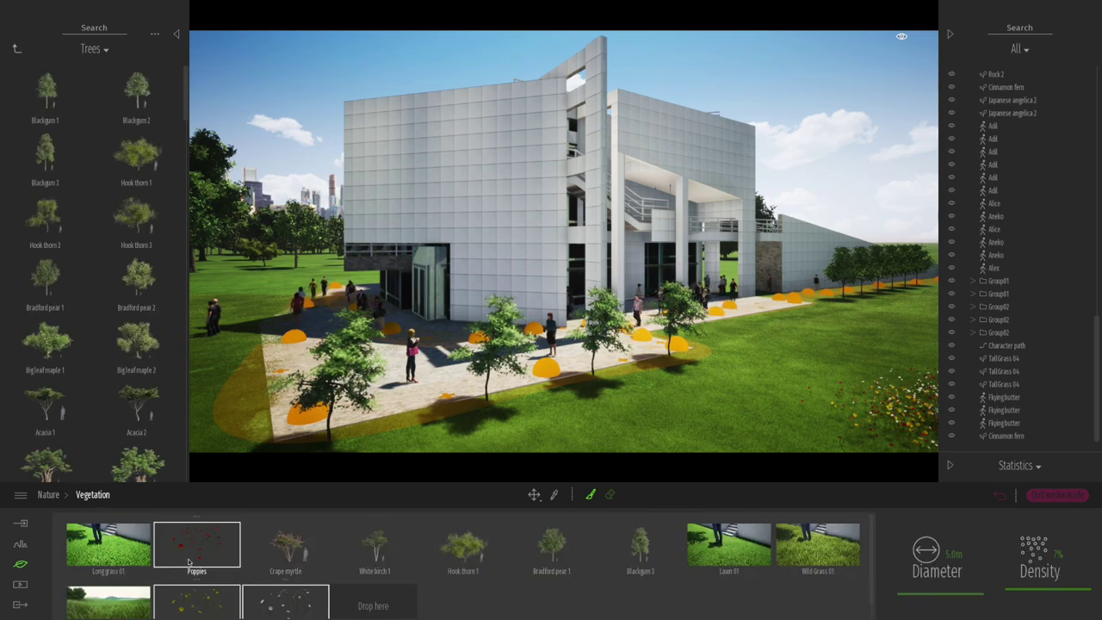
{"action": "left_click", "coordinate": [108, 561]}
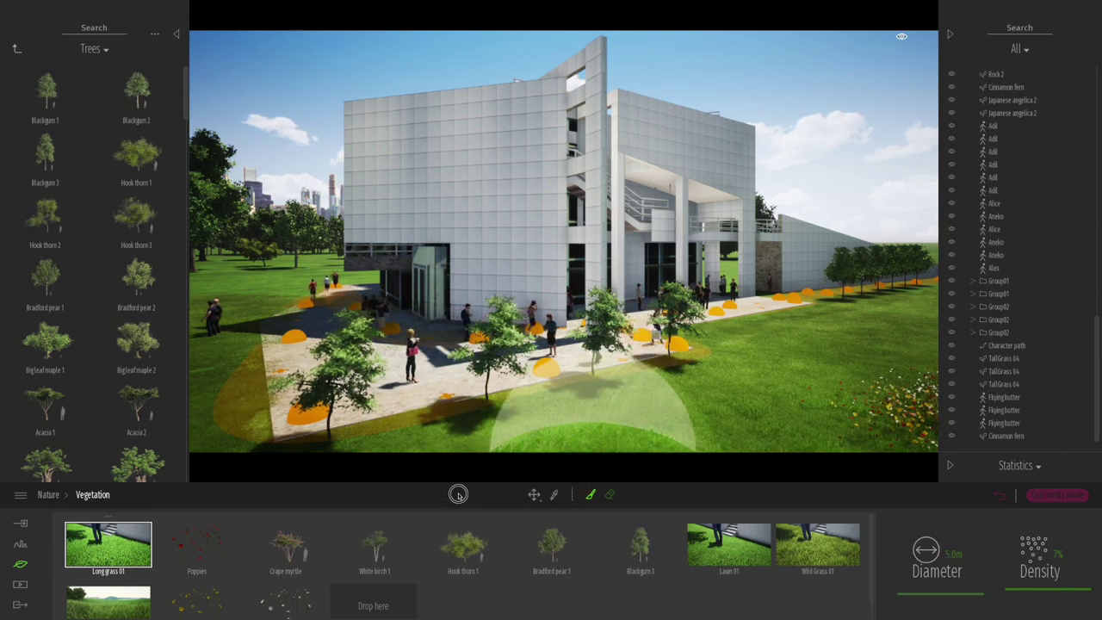
{"action": "key", "text": "a"}
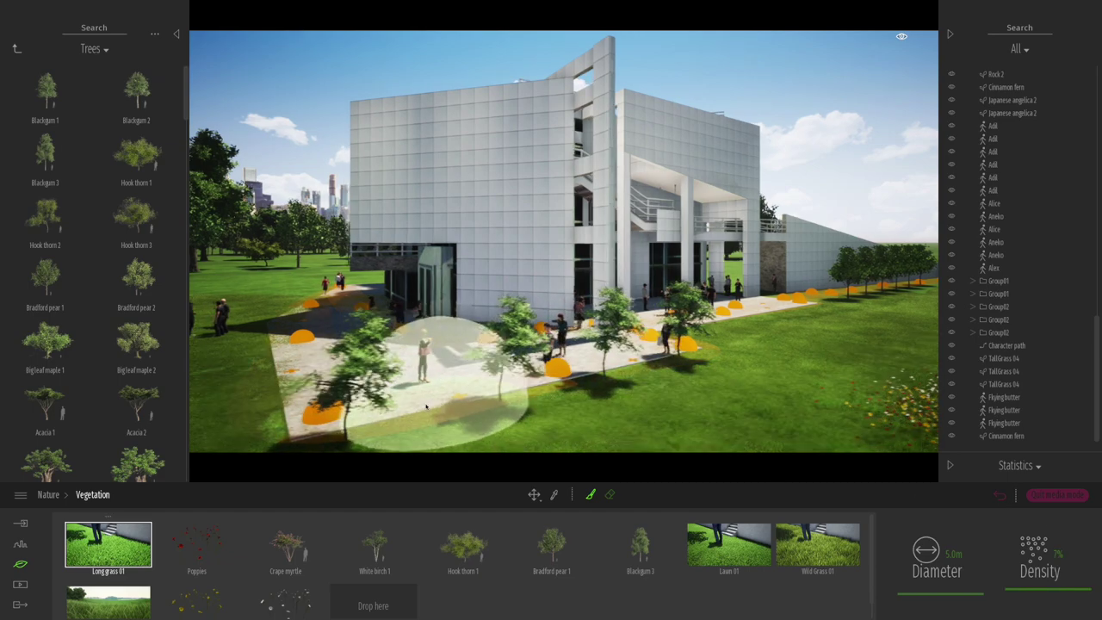
{"action": "key", "text": "s"}
{"action": "left_click", "coordinate": [347, 359]}
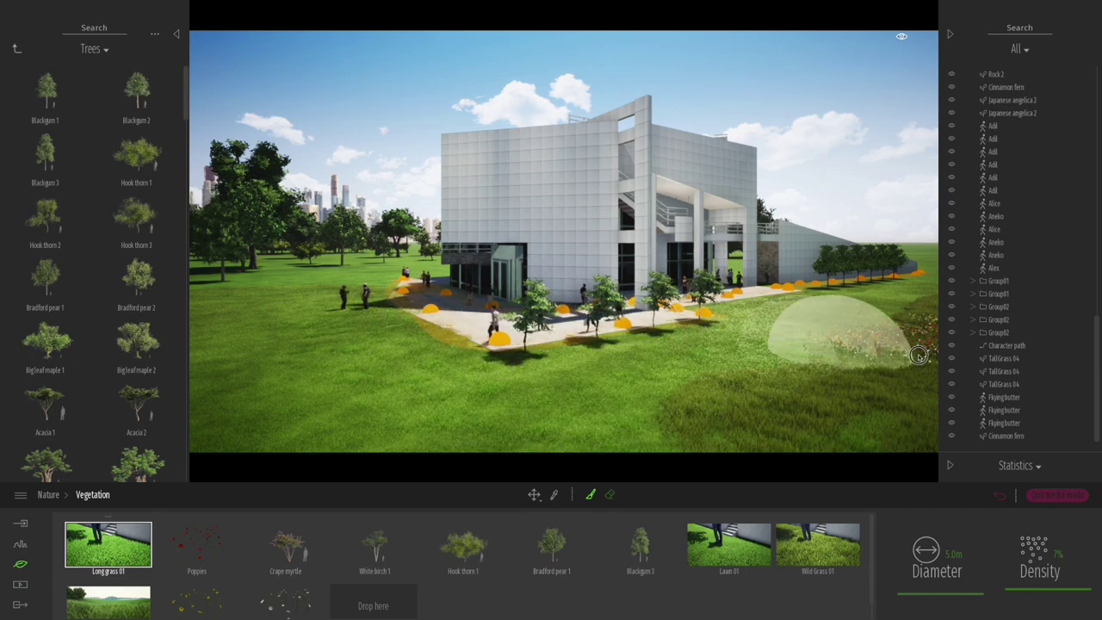
{"action": "left_click", "coordinate": [817, 544]}
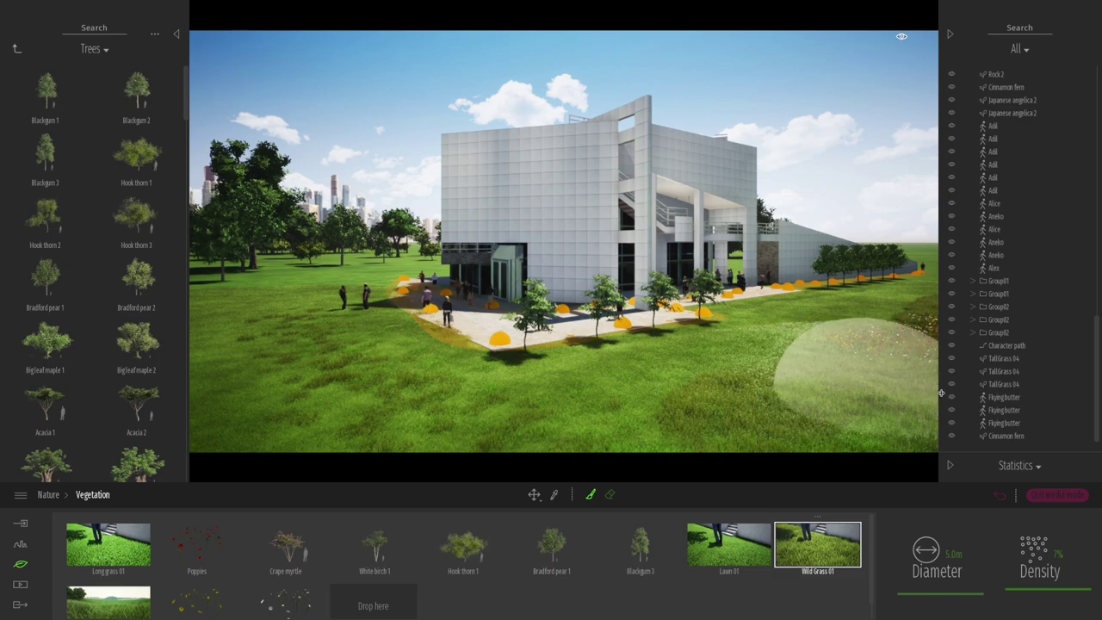
Step: Paint poppies together with the yellow and white flowers in a band across the foreground lawn at 30% density
{"action": "left_click", "coordinate": [196, 609]}
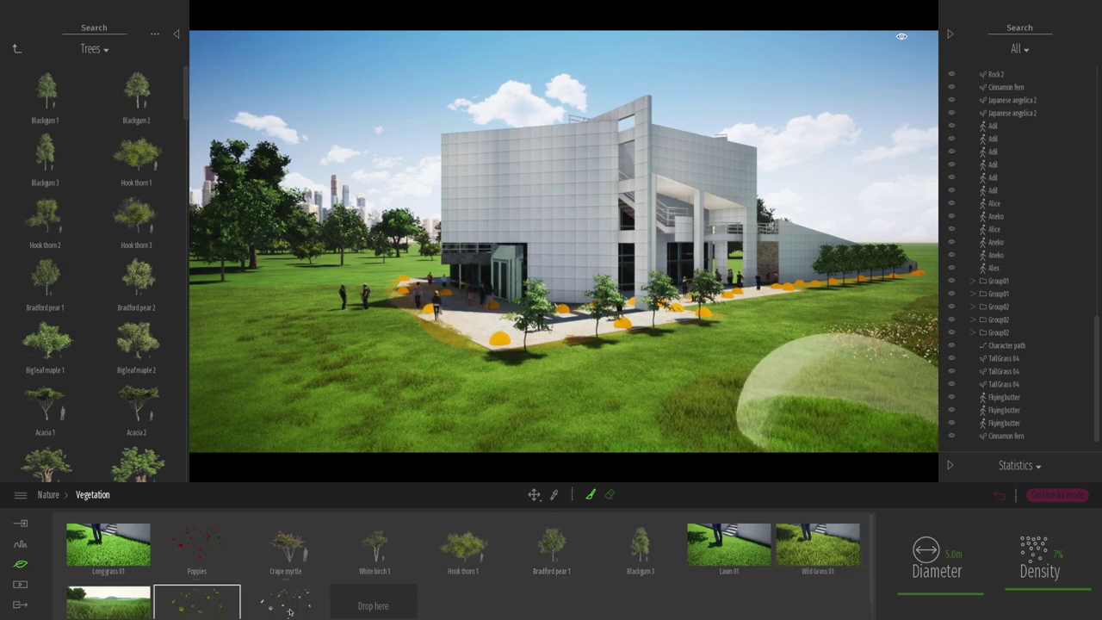
{"action": "left_click", "coordinate": [193, 544]}
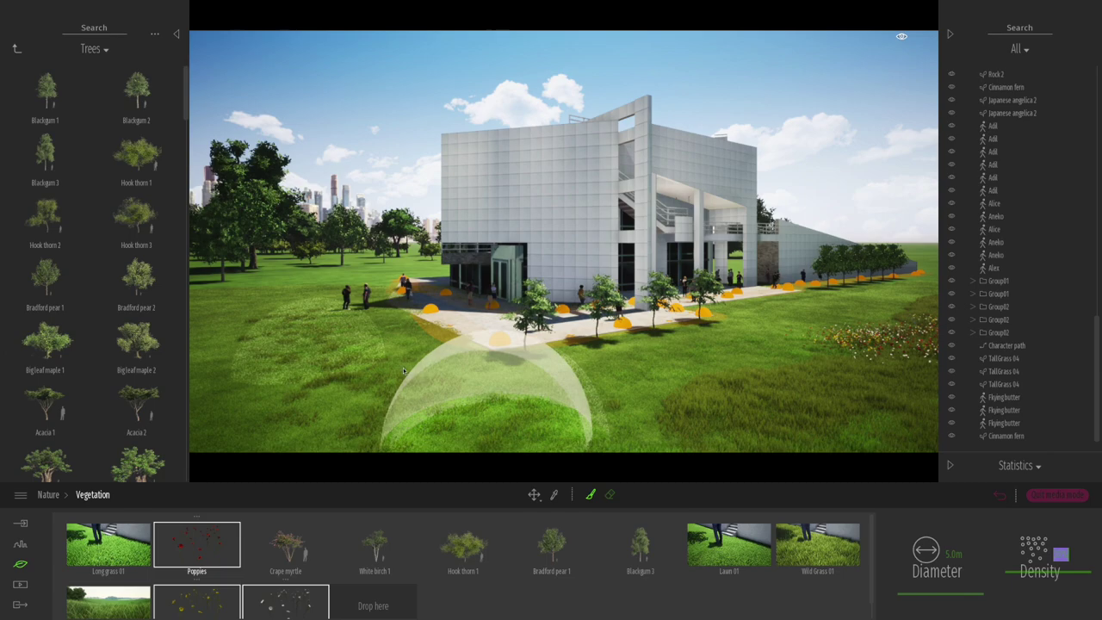
{"action": "mouse_move", "coordinate": [285, 359]}
{"action": "left_mouse_down"}
{"action": "mouse_move", "coordinate": [372, 410]}
{"action": "mouse_move", "coordinate": [477, 427]}
{"action": "mouse_move", "coordinate": [758, 441]}
{"action": "mouse_move", "coordinate": [911, 441]}
{"action": "mouse_move", "coordinate": [934, 431]}
{"action": "left_mouse_up"}
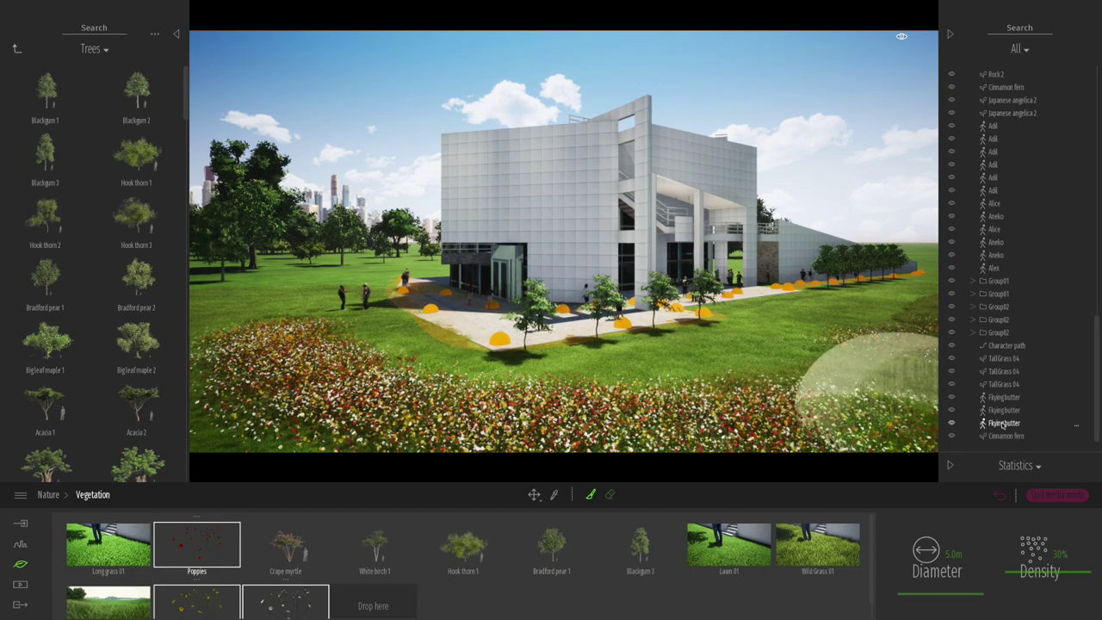
Step: Return to the still images and frame the building's corner with the painted flowers along the lower edge of the view
{"action": "scroll", "coordinate": [591, 422], "scroll_direction": "up", "scroll_amount": 2}
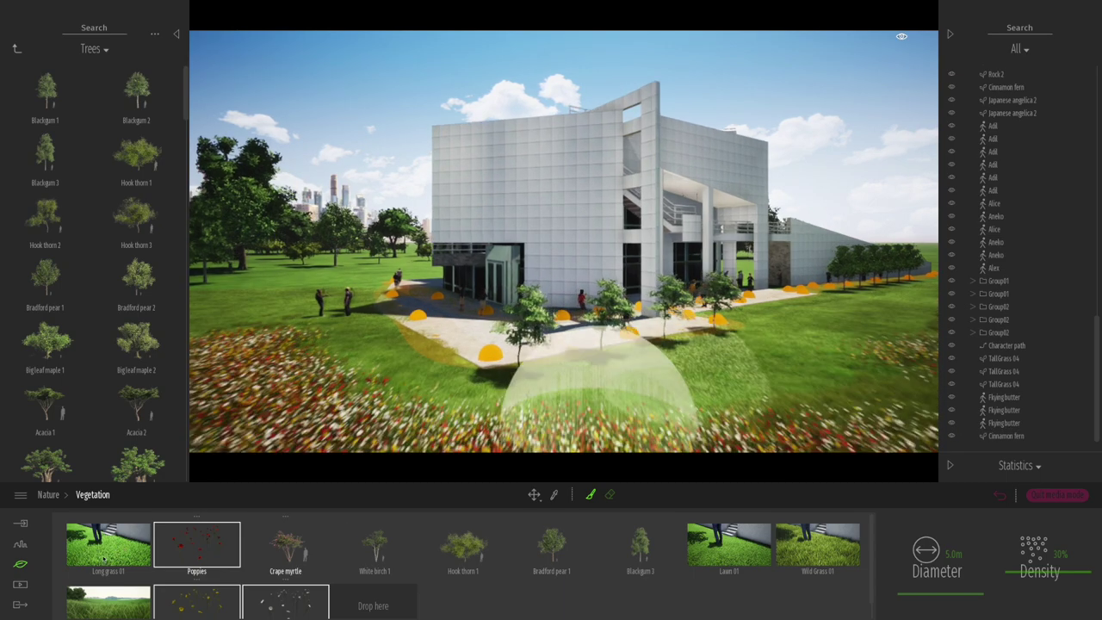
{"action": "left_click", "coordinate": [1002, 497]}
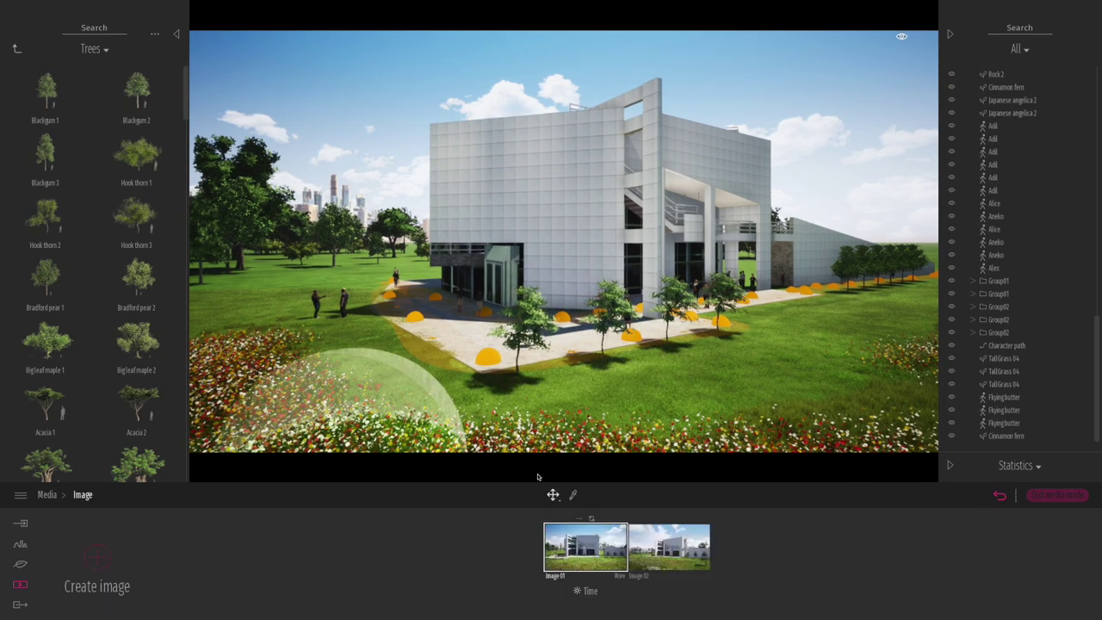
{"action": "left_click", "coordinate": [578, 375]}
{"action": "right_click_drag", "start_coordinate": [579, 376], "coordinate": [617, 335]}
{"action": "middle_click_drag", "start_coordinate": [578, 377], "coordinate": [571, 346]}
{"action": "scroll", "coordinate": [579, 377], "scroll_direction": "up", "scroll_amount": 3}
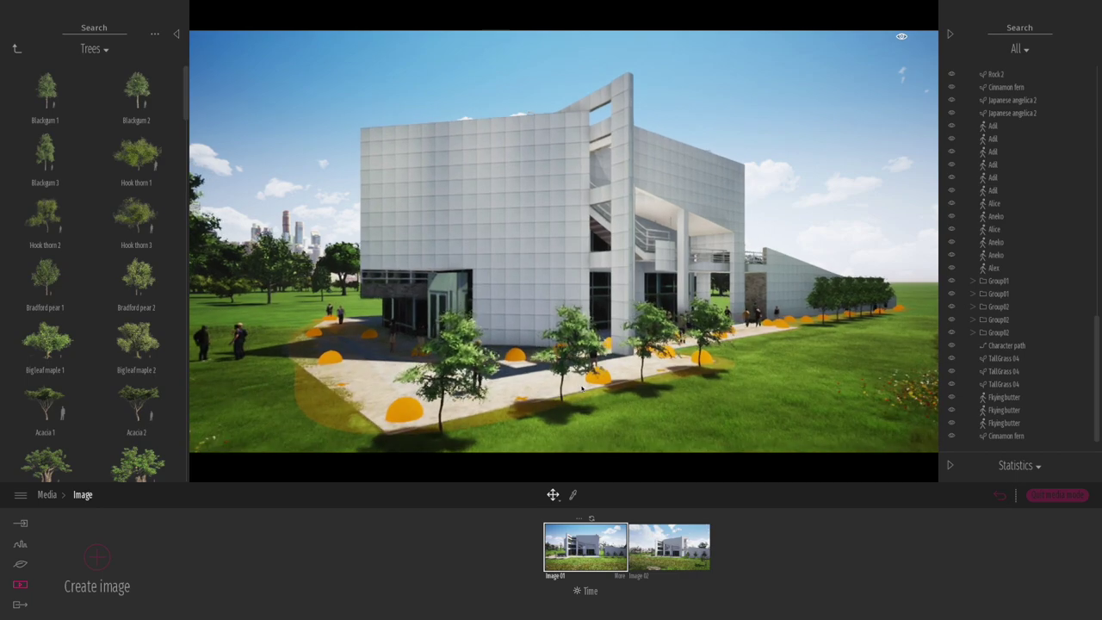
{"action": "scroll", "coordinate": [582, 388], "scroll_direction": "down", "scroll_amount": 1}
{"action": "scroll", "coordinate": [582, 389], "scroll_direction": "down", "scroll_amount": 3}
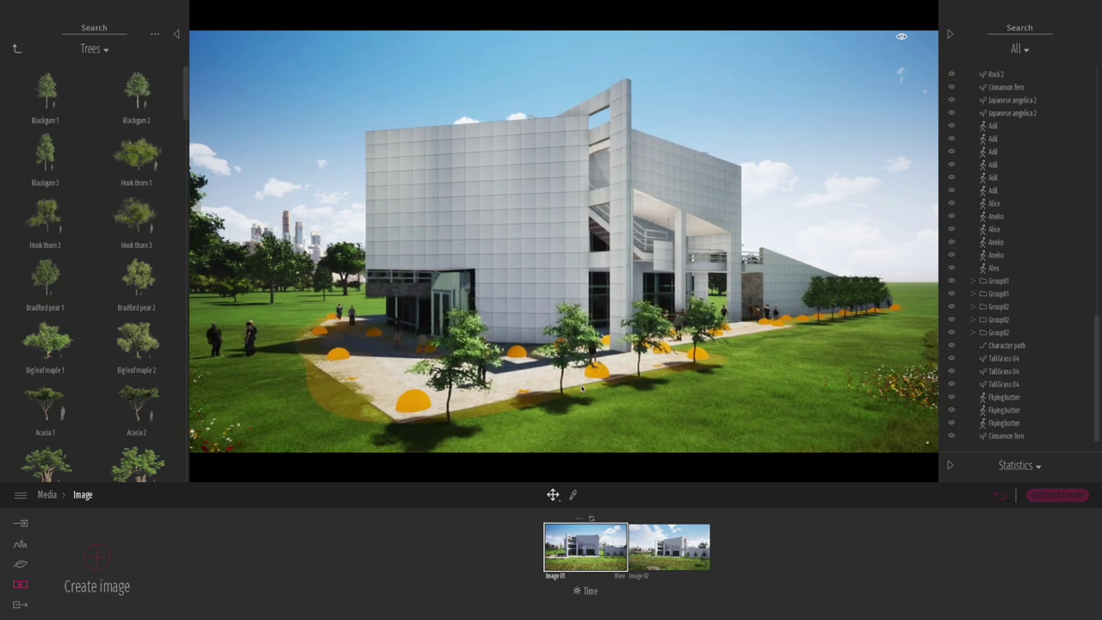
{"action": "scroll", "coordinate": [581, 389], "scroll_direction": "down", "scroll_amount": 2}
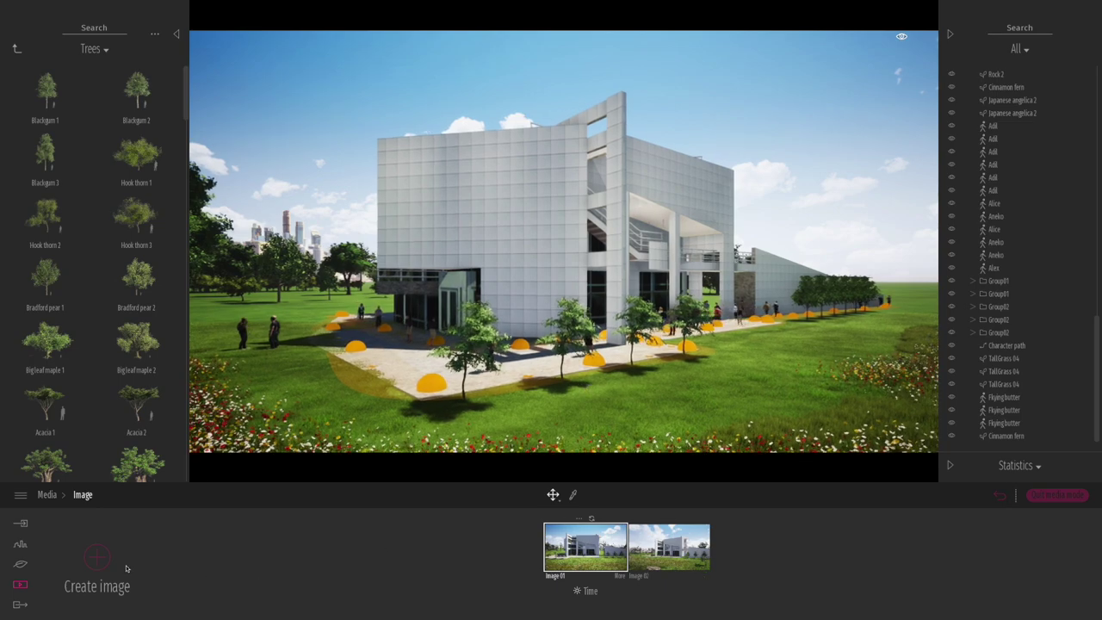
Step: Create a third still image from the current corner view and turn on its depth of field
{"action": "left_click", "coordinate": [99, 559]}
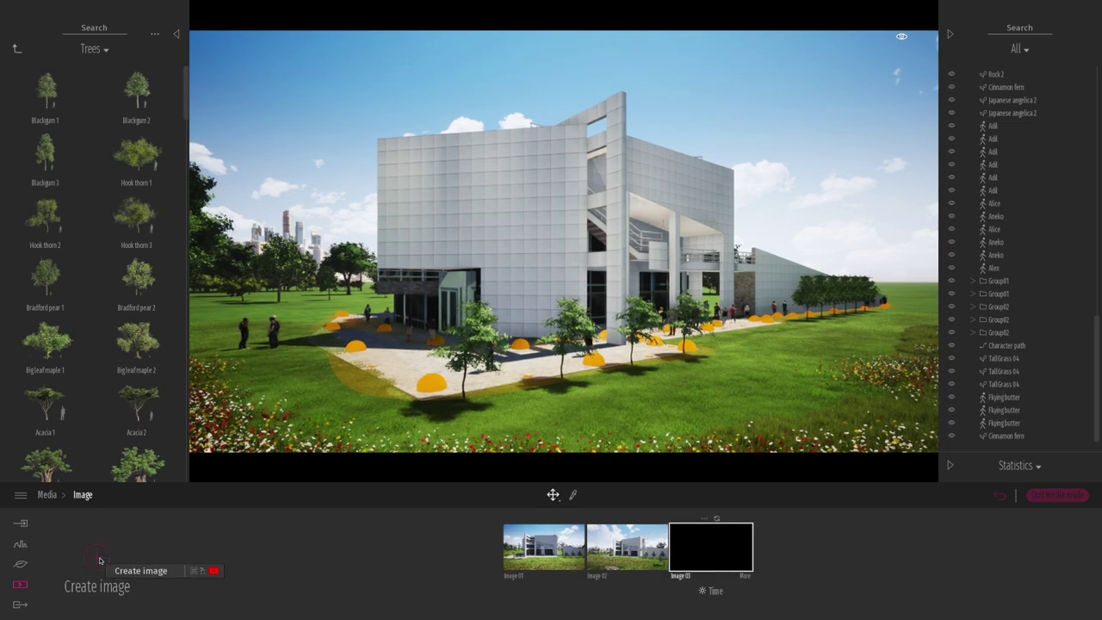
{"action": "left_click", "coordinate": [745, 577]}
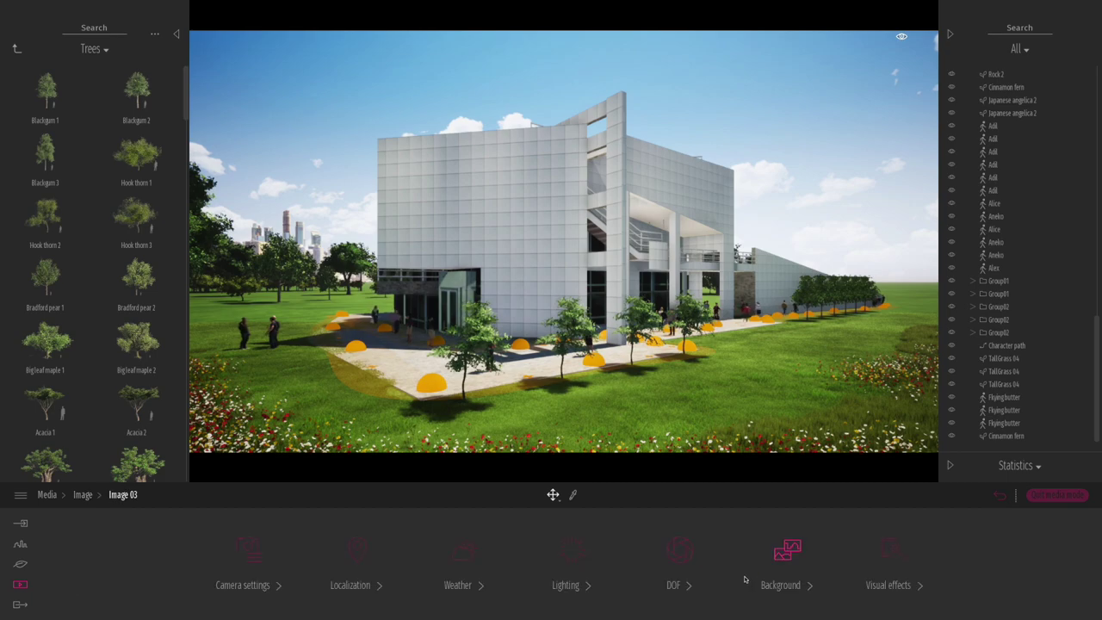
{"action": "left_click", "coordinate": [679, 553]}
{"action": "left_click", "coordinate": [472, 556]}
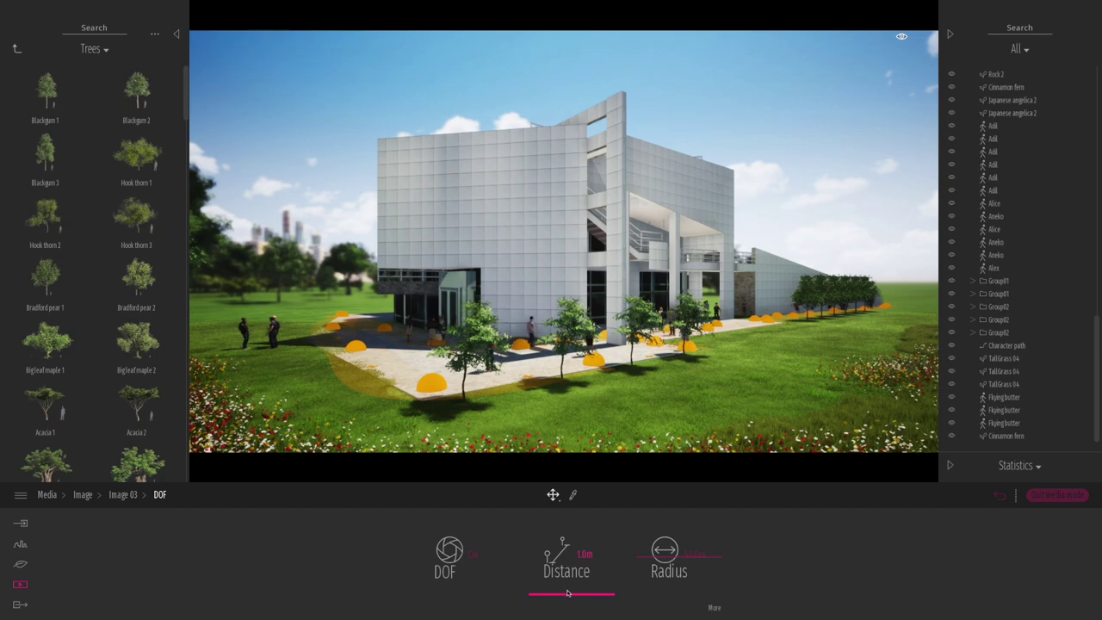
Step: Set Image 03's depth-of-field distance to 10 m and slightly increase the focus radius
{"action": "left_click_drag", "start_coordinate": [565, 593], "coordinate": [566, 588]}
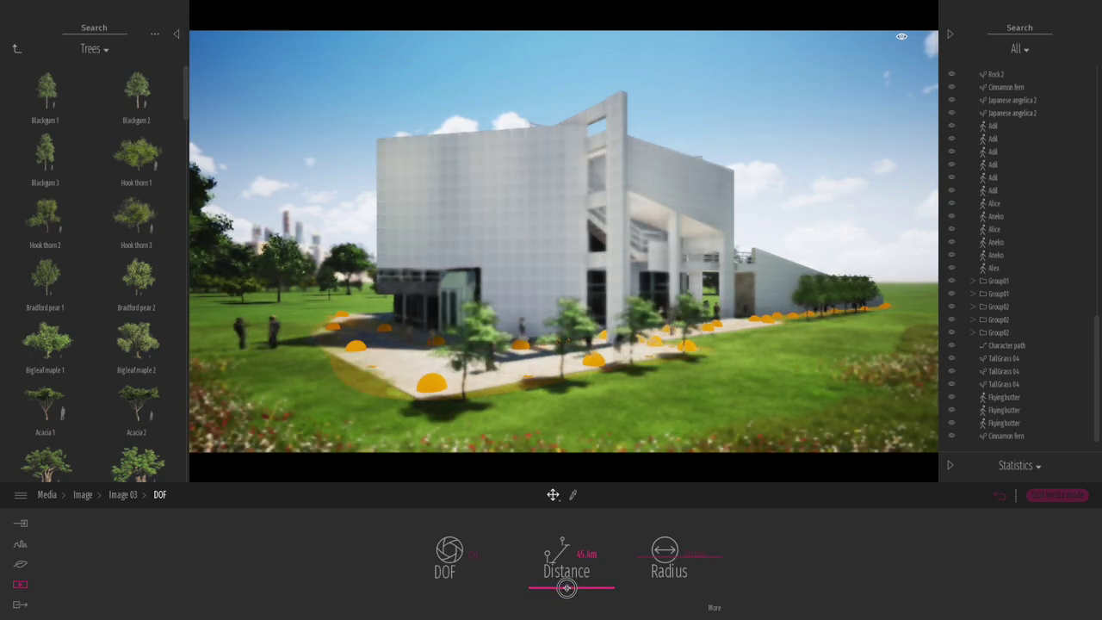
{"action": "left_click_drag", "start_coordinate": [567, 589], "coordinate": [565, 591]}
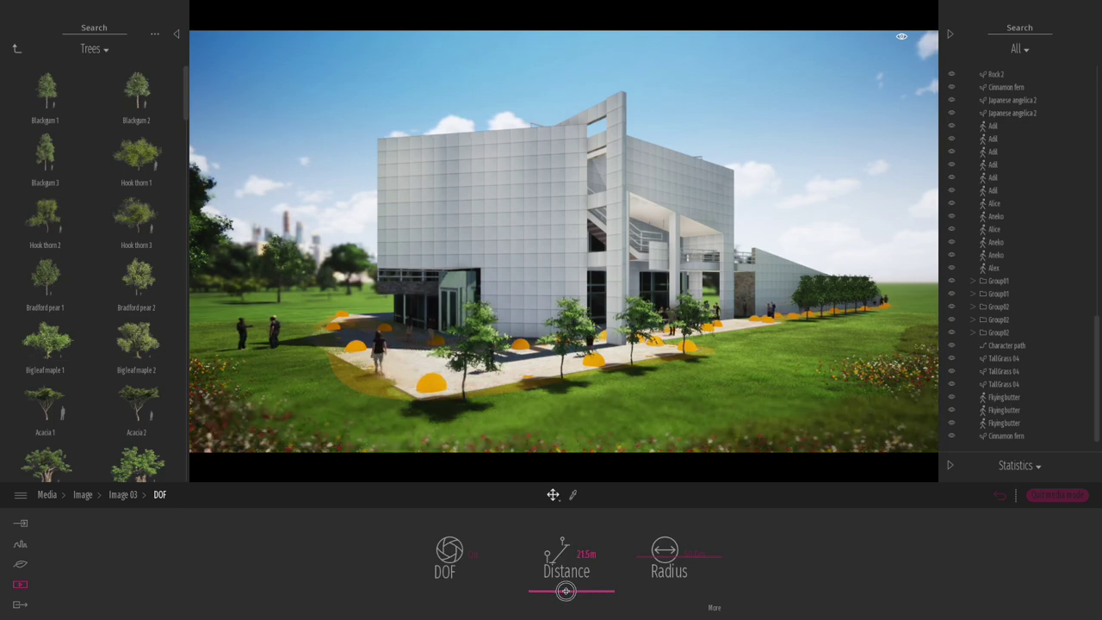
{"action": "left_click", "coordinate": [586, 554]}
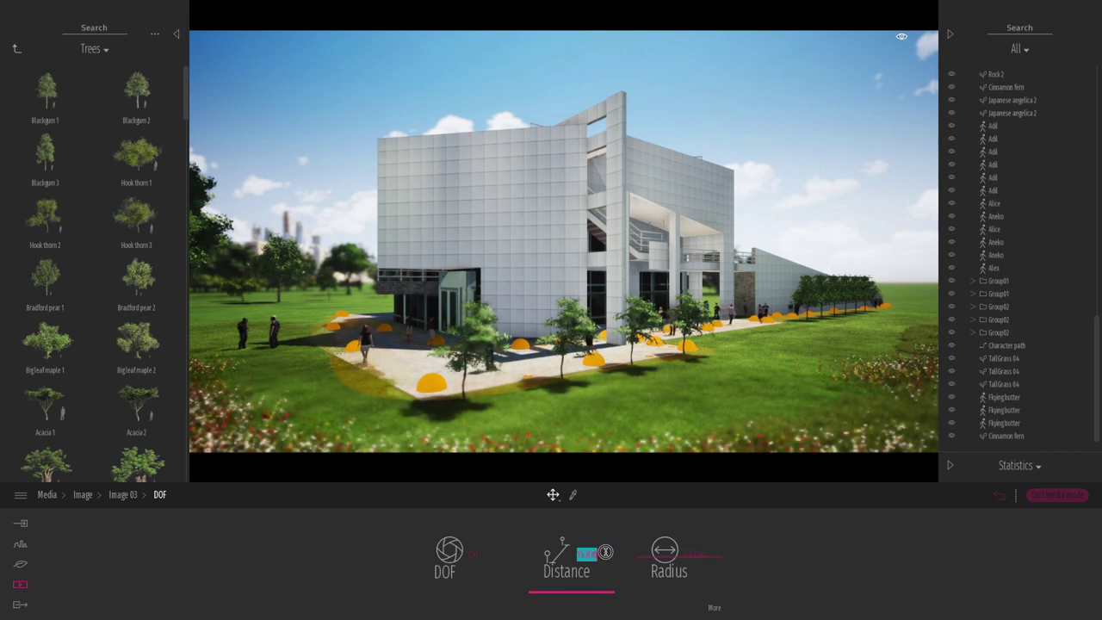
{"action": "type", "text": "10"}
{"action": "key", "text": "Return"}
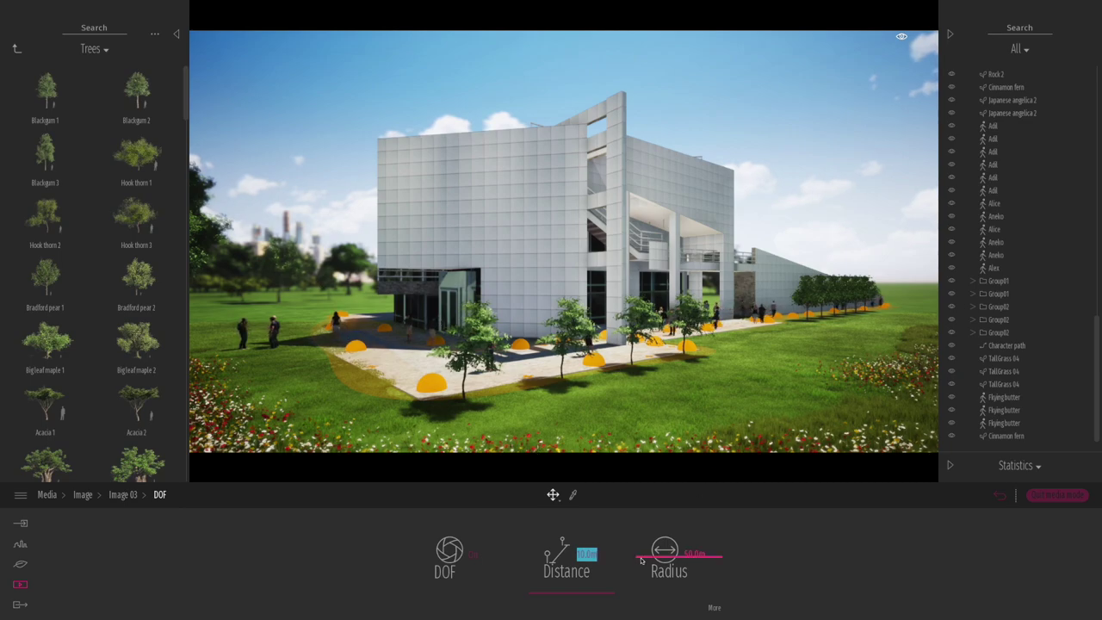
{"action": "mouse_move", "coordinate": [641, 560]}
{"action": "left_mouse_down"}
{"action": "mouse_move", "coordinate": [638, 543]}
{"action": "mouse_move", "coordinate": [641, 552]}
{"action": "left_mouse_up"}
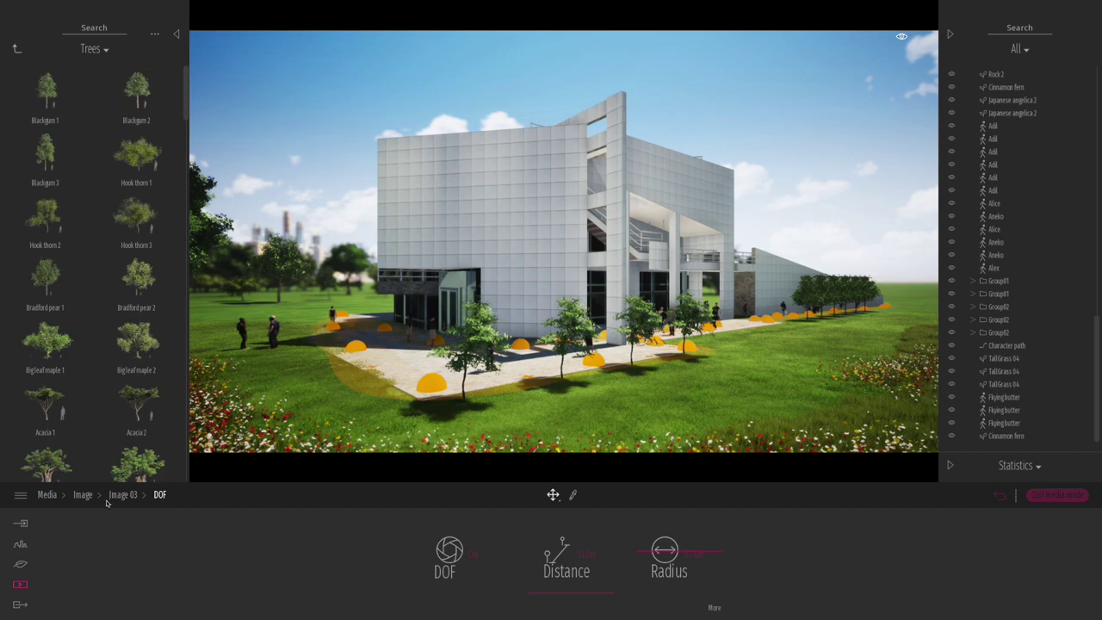
Step: Erase the Lawn 01 grass overlapping the paved forecourt's edge with a 3.0 m brush and return to the still images
{"action": "left_click", "coordinate": [18, 567]}
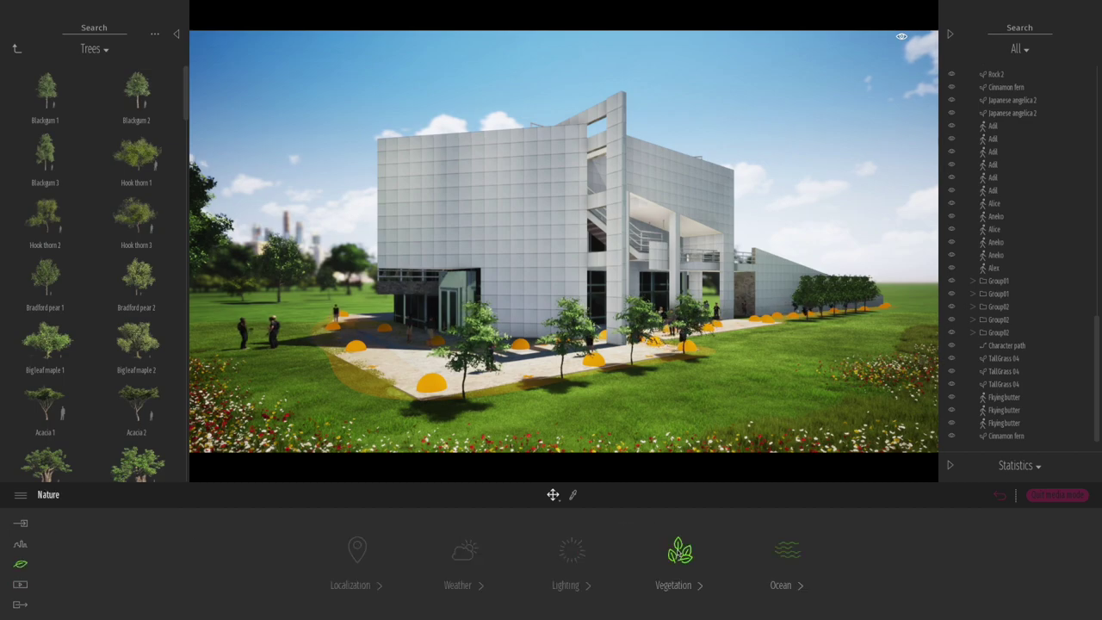
{"action": "left_click", "coordinate": [679, 553]}
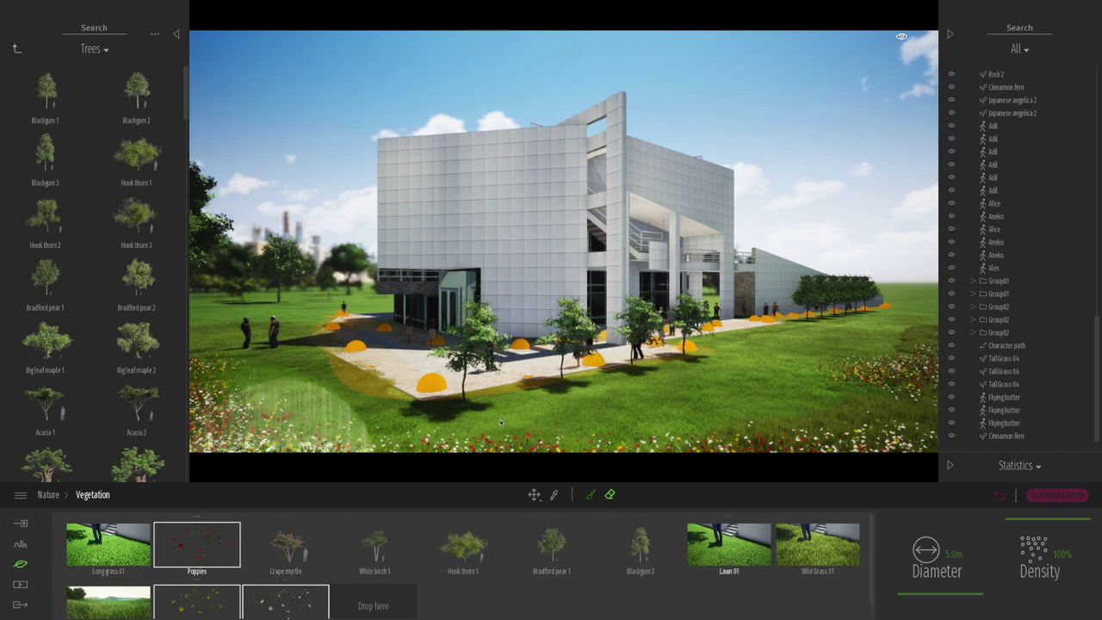
{"action": "left_click", "coordinate": [954, 554]}
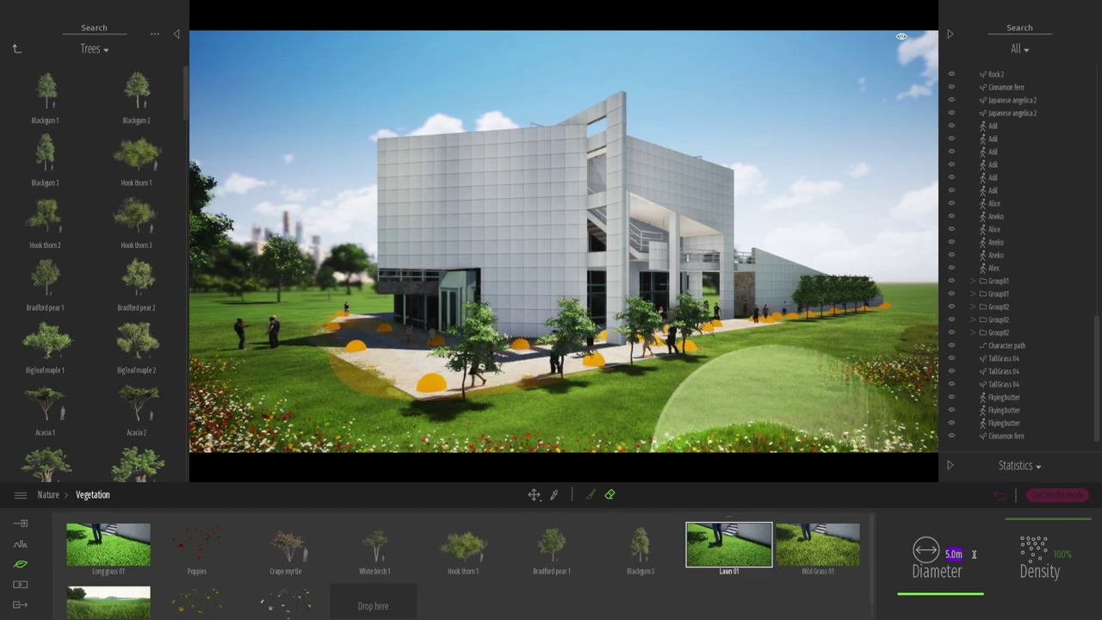
{"action": "key", "text": "BackSpace"}
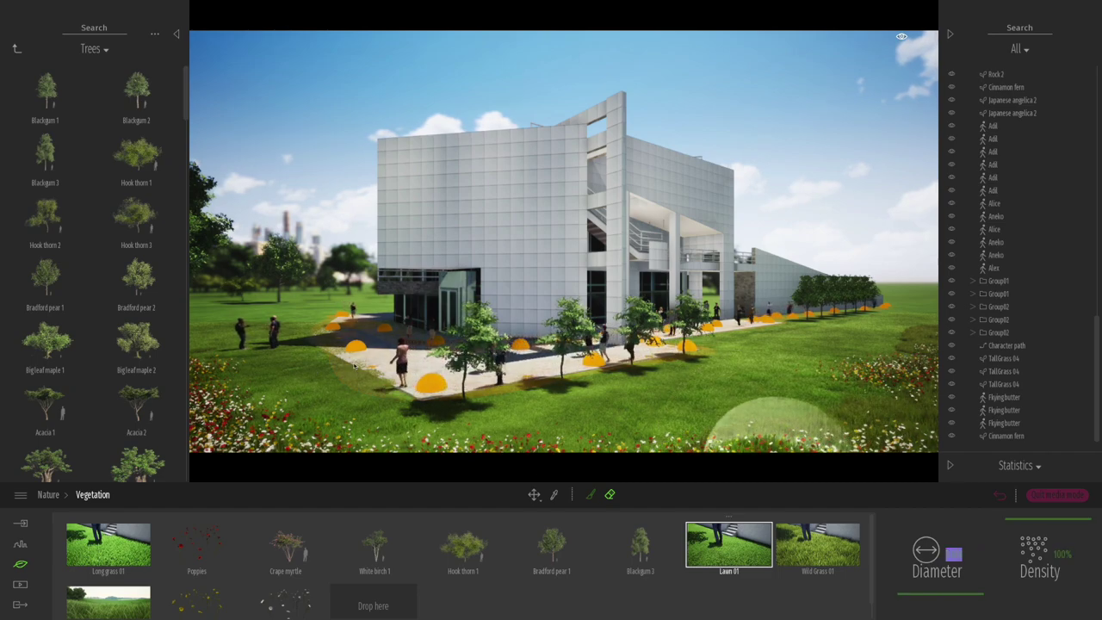
{"action": "type", "text": "3"}
{"action": "key", "text": "Return"}
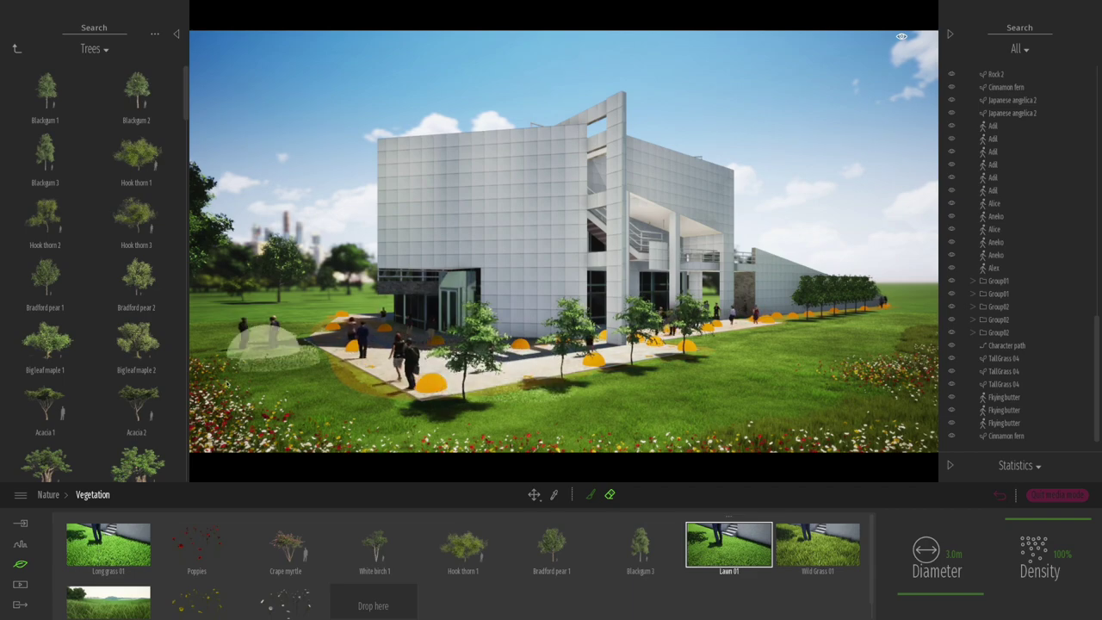
{"action": "left_click", "coordinate": [998, 496]}
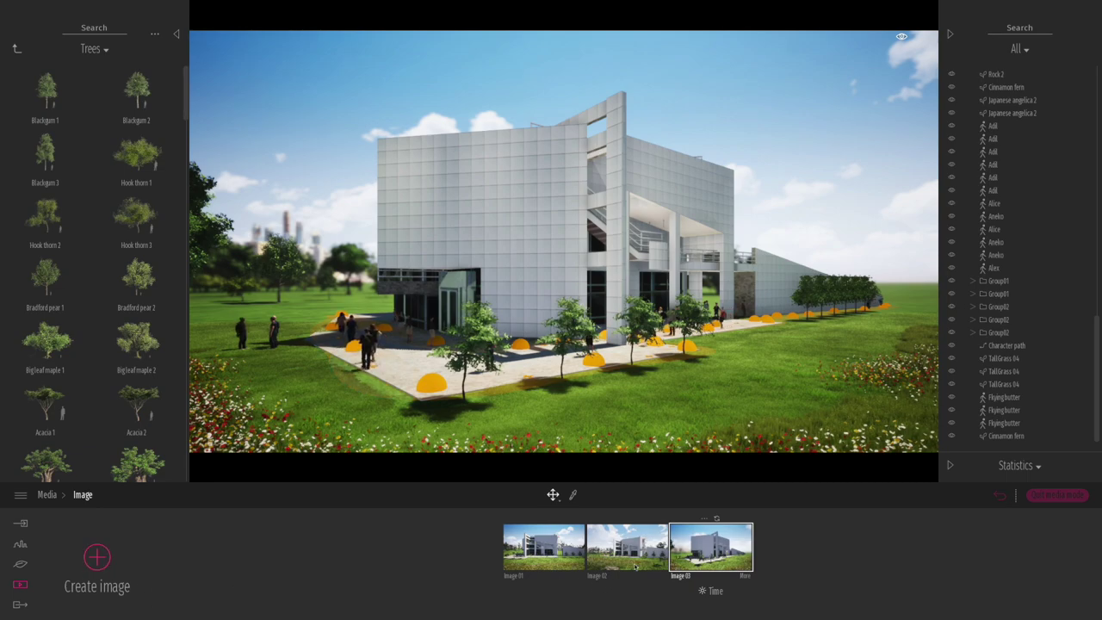
Step: Set Image 03's time of day to 23:07 for a night shot
{"action": "left_click", "coordinate": [715, 592]}
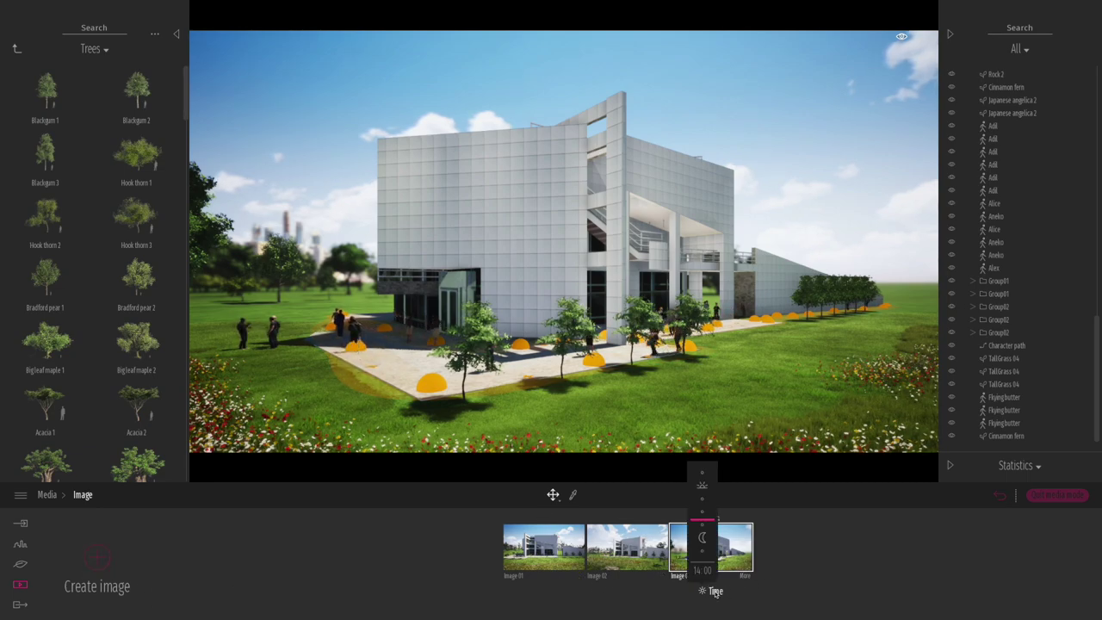
{"action": "left_click_drag", "start_coordinate": [704, 521], "coordinate": [708, 546]}
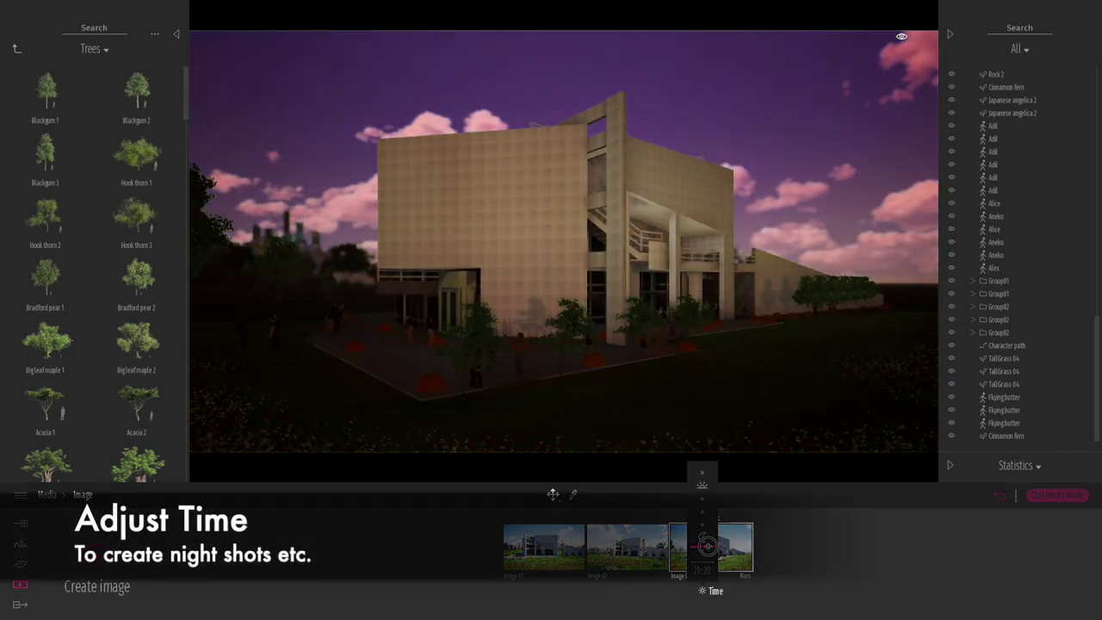
{"action": "left_click_drag", "start_coordinate": [707, 546], "coordinate": [708, 553]}
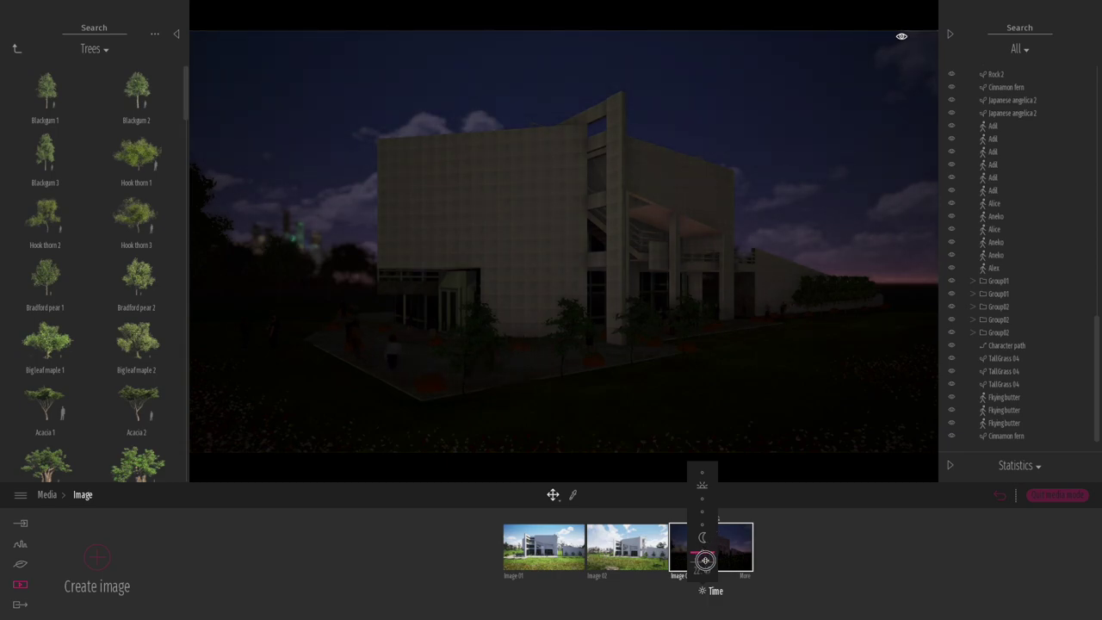
{"action": "left_click_drag", "start_coordinate": [706, 560], "coordinate": [705, 563]}
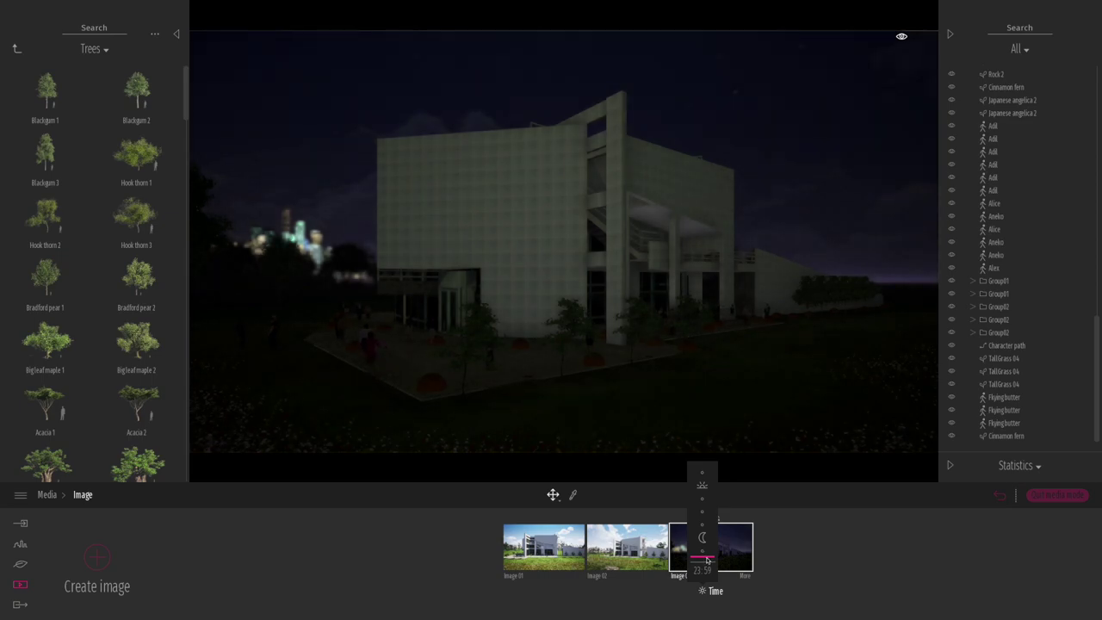
{"action": "left_click_drag", "start_coordinate": [705, 554], "coordinate": [705, 553]}
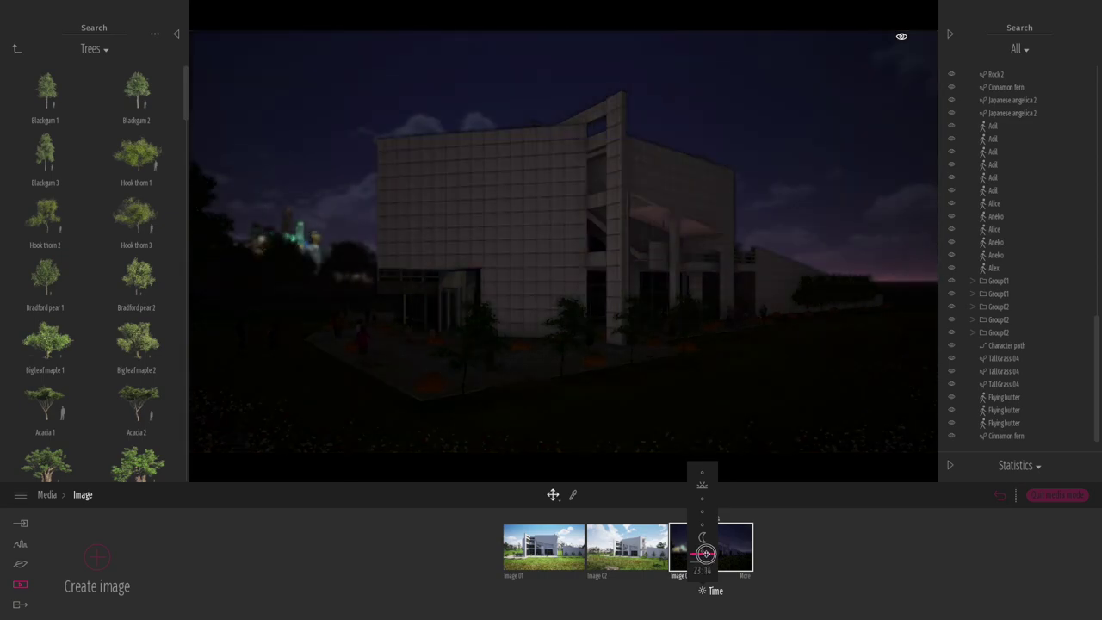
{"action": "left_click_drag", "start_coordinate": [706, 551], "coordinate": [707, 553]}
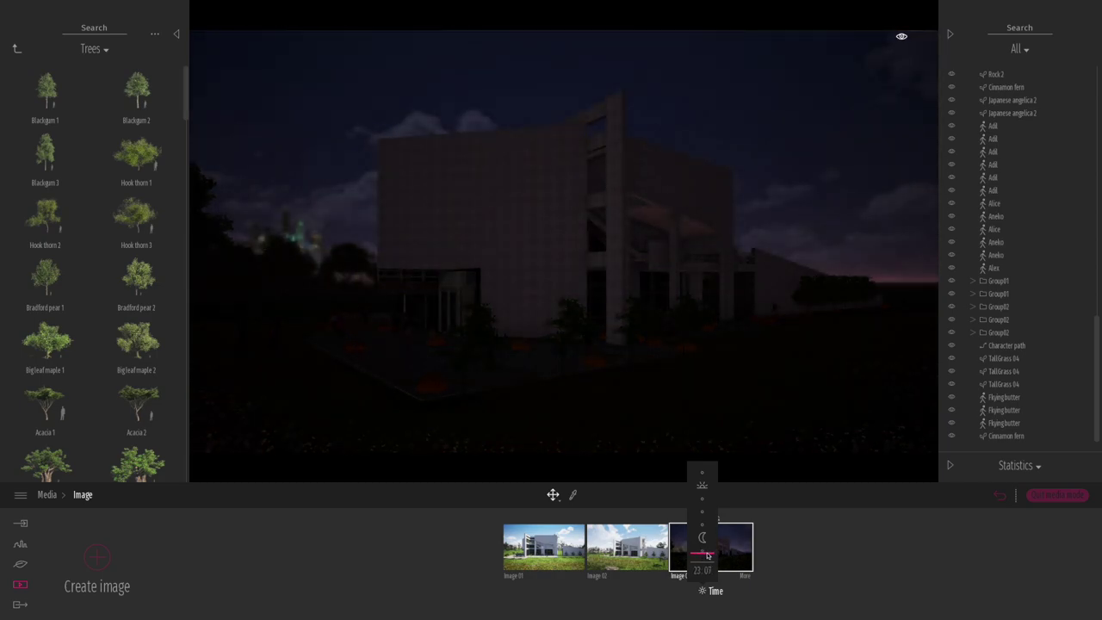
Step: Place an omnidirectional light from the library's lights in front of the building's entrance
{"action": "left_click", "coordinate": [15, 46]}
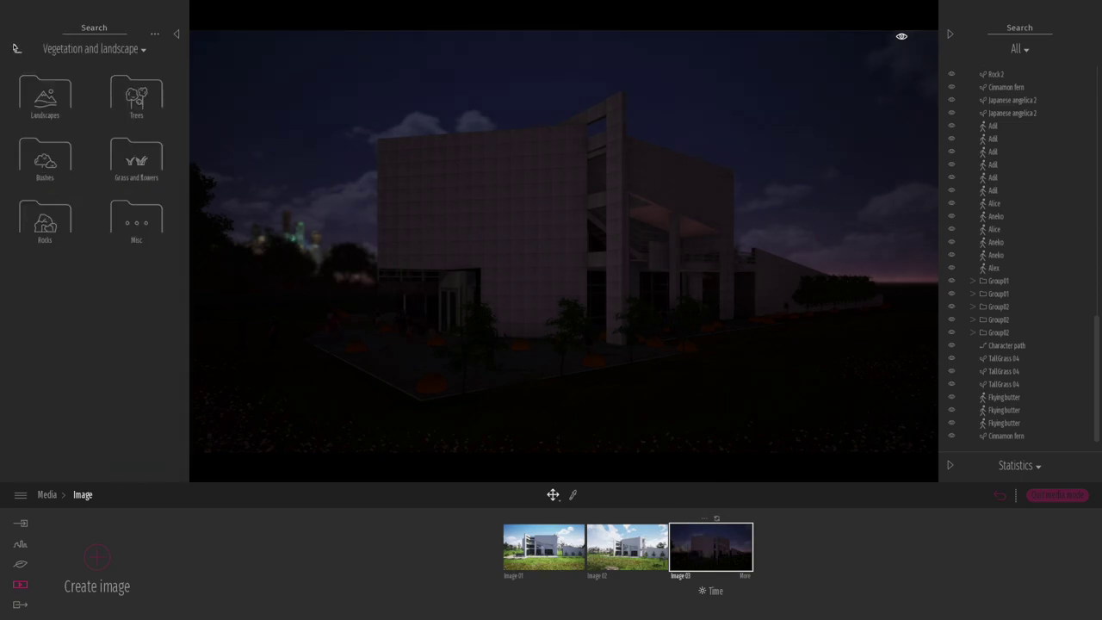
{"action": "left_click", "coordinate": [16, 50]}
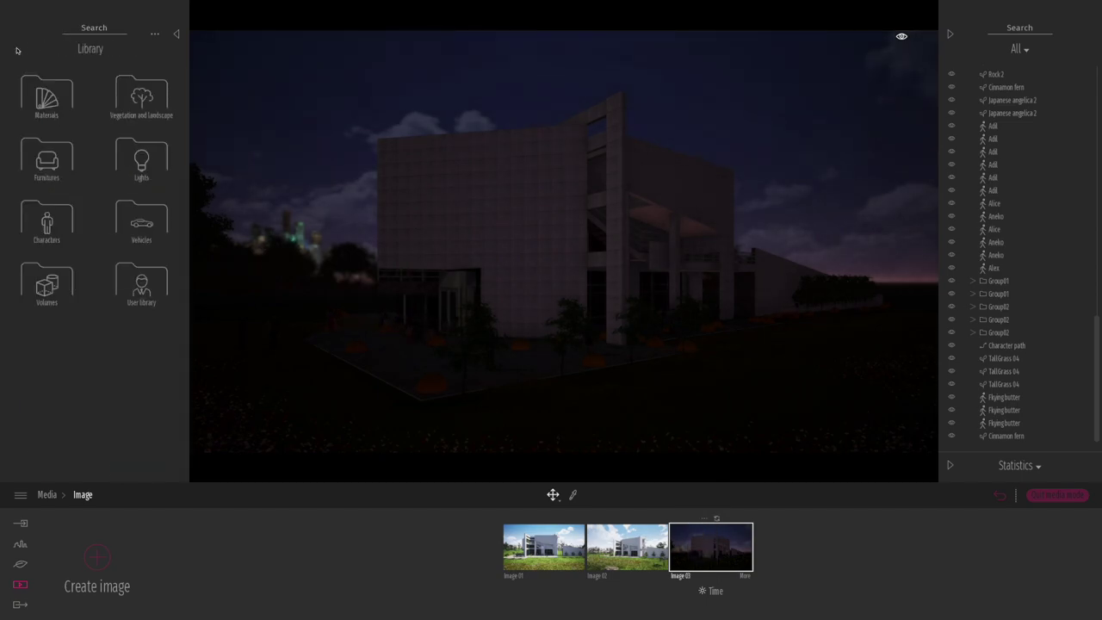
{"action": "left_click", "coordinate": [140, 159]}
{"action": "left_click_drag", "start_coordinate": [76, 114], "coordinate": [428, 252]}
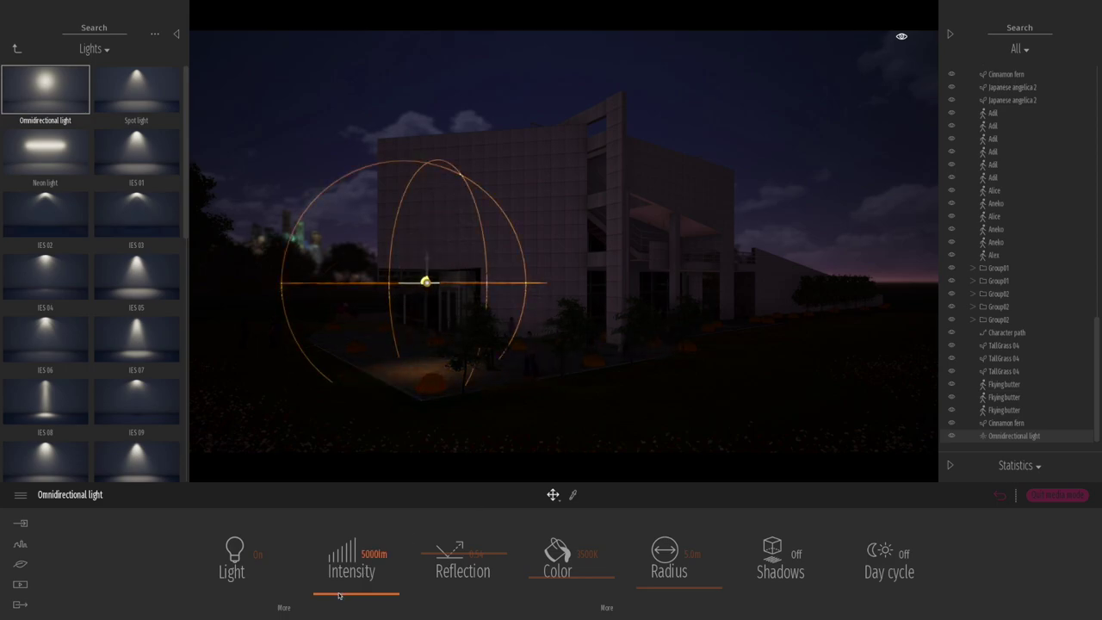
Step: Enlarge the omnidirectional light's radius, raise its intensity and turn on its shadows
{"action": "left_click_drag", "start_coordinate": [650, 575], "coordinate": [650, 543]}
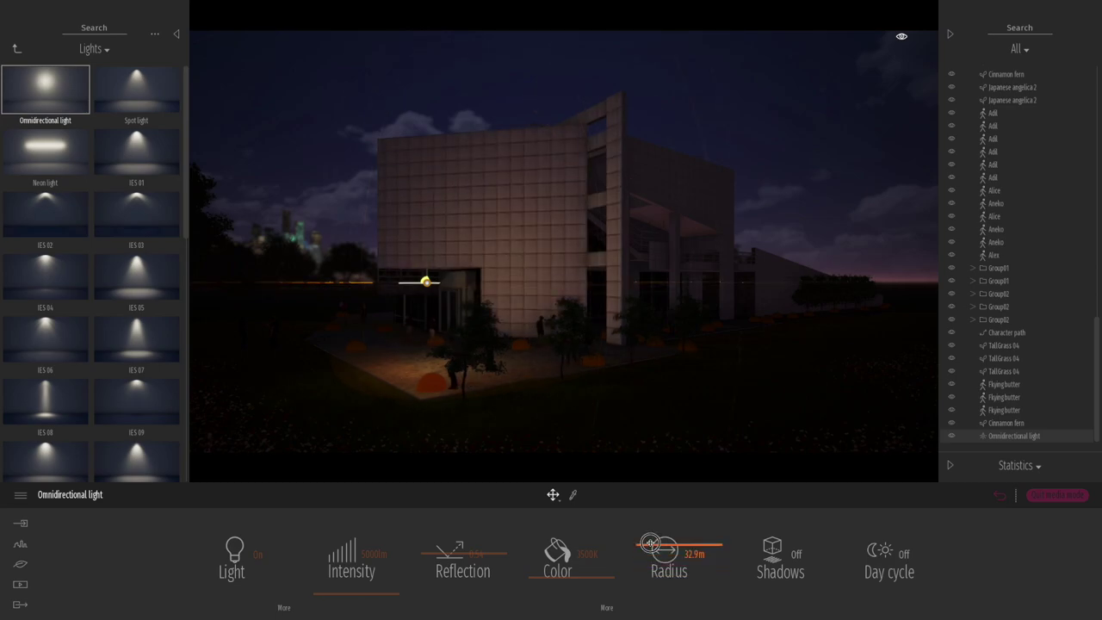
{"action": "left_click", "coordinate": [347, 592]}
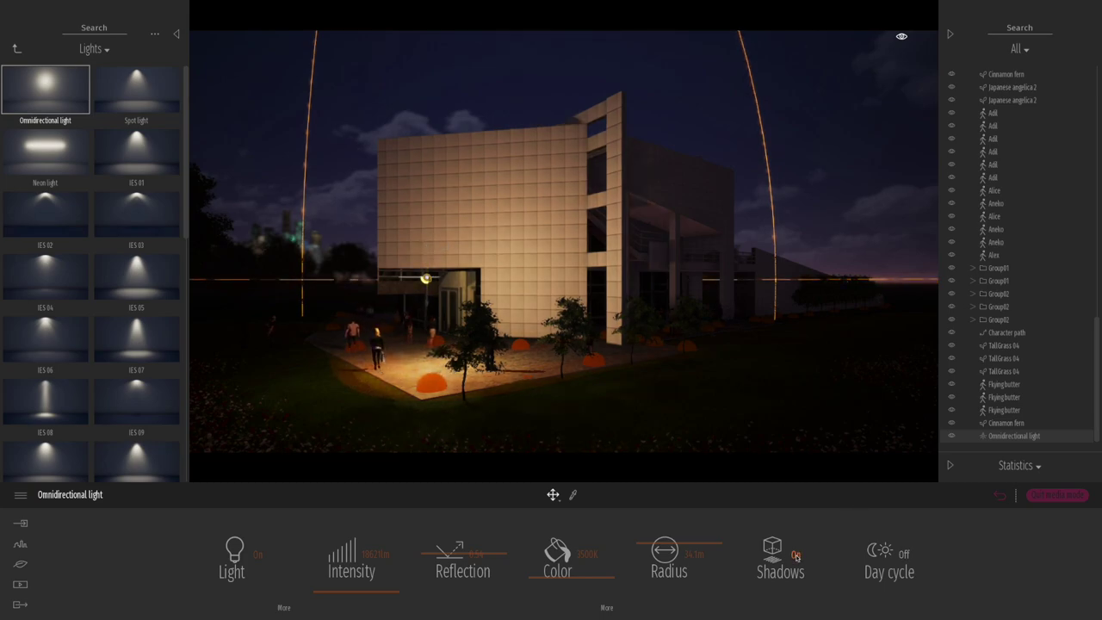
{"action": "left_click", "coordinate": [796, 556]}
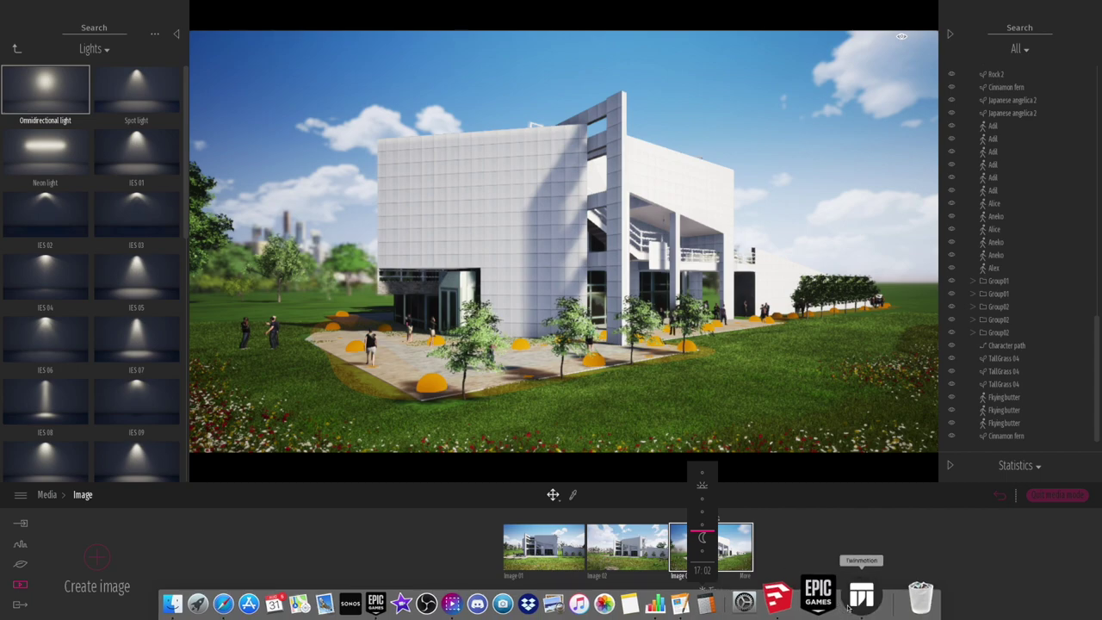
Step: Adjust Image 03's time of day to a daylight afternoon hour and set its shadow distance to 46 m
{"action": "left_click", "coordinate": [715, 592]}
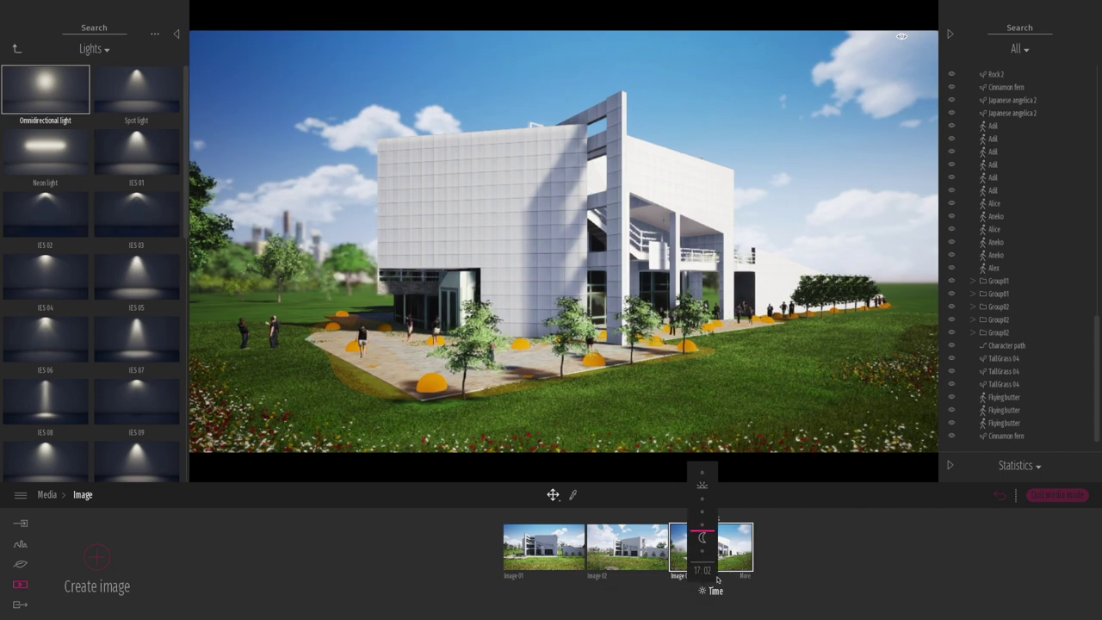
{"action": "mouse_move", "coordinate": [703, 535]}
{"action": "left_mouse_down"}
{"action": "mouse_move", "coordinate": [704, 516]}
{"action": "mouse_move", "coordinate": [703, 538]}
{"action": "left_mouse_up"}
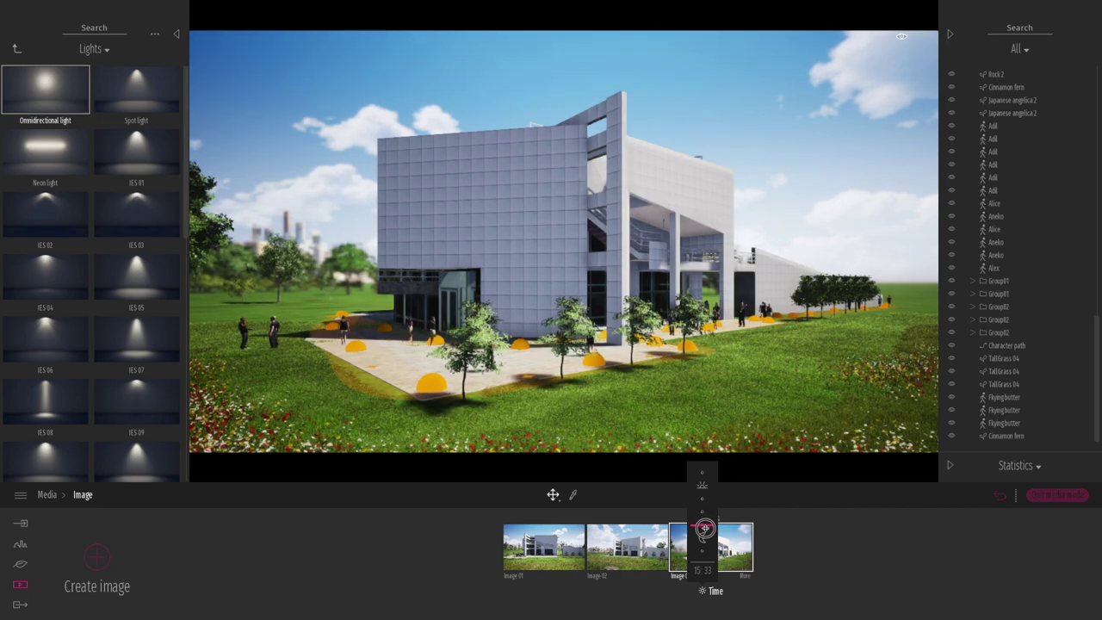
{"action": "left_click", "coordinate": [747, 581]}
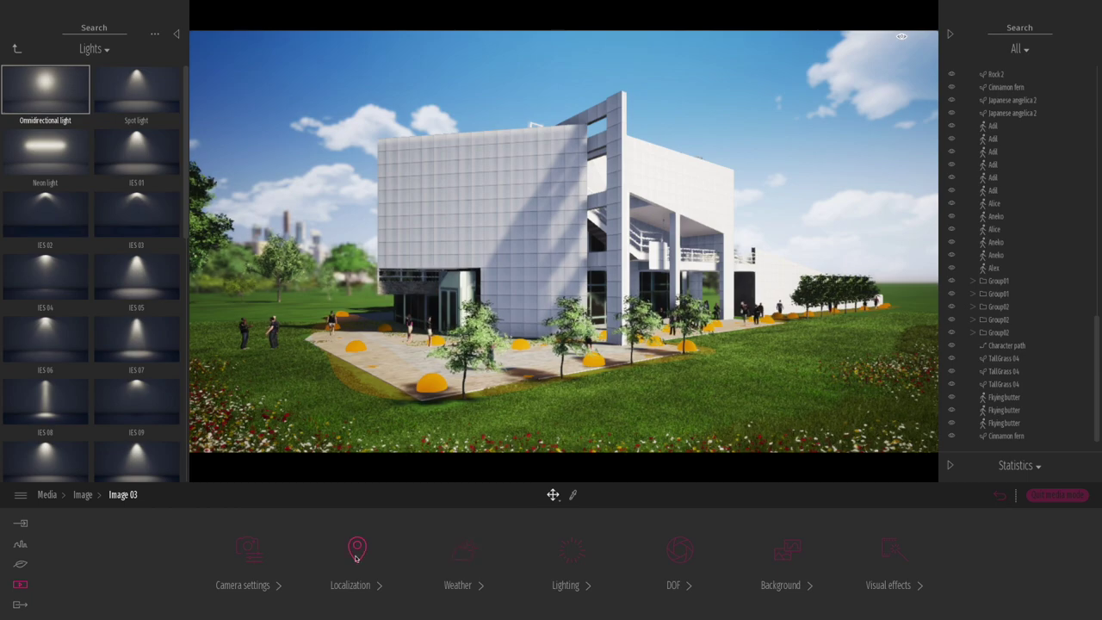
{"action": "left_click", "coordinate": [577, 556]}
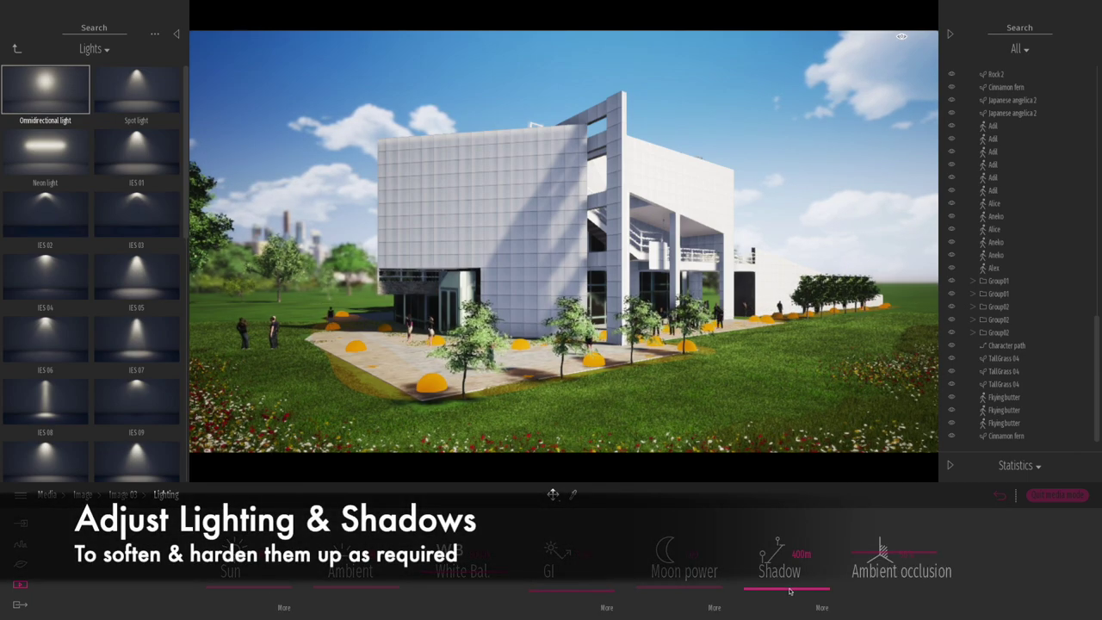
{"action": "left_click_drag", "start_coordinate": [790, 590], "coordinate": [790, 593]}
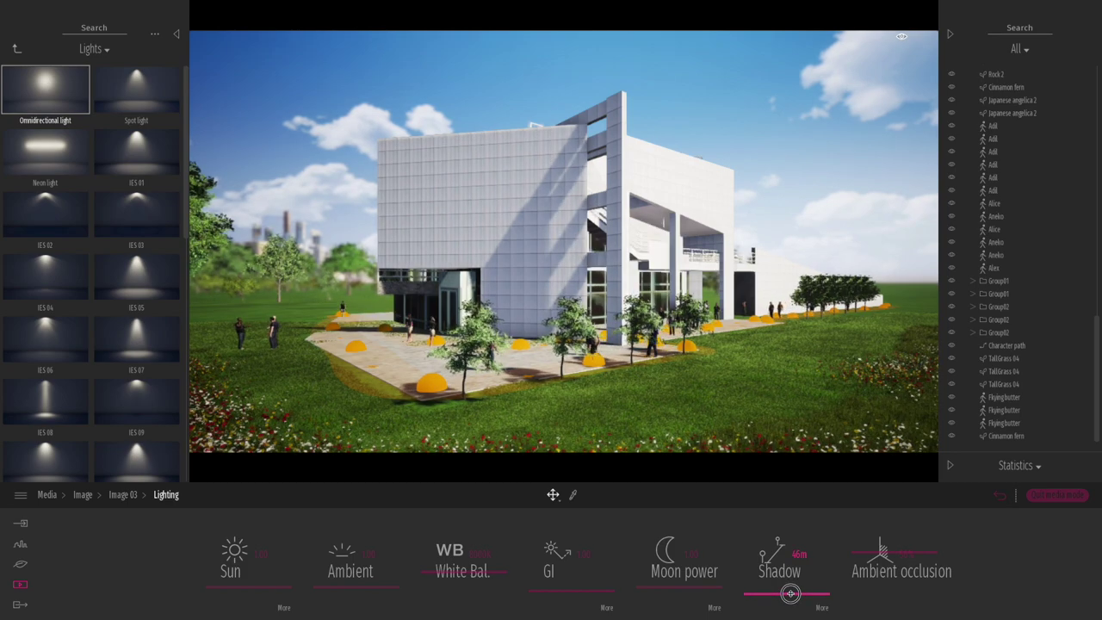
Step: Move the camera sideways around the forecourt so the building's corner and the trees beside it are framed
{"action": "key", "text": "d"}
{"action": "right_click_drag", "start_coordinate": [719, 432], "coordinate": [636, 415]}
{"action": "key", "text": "d"}
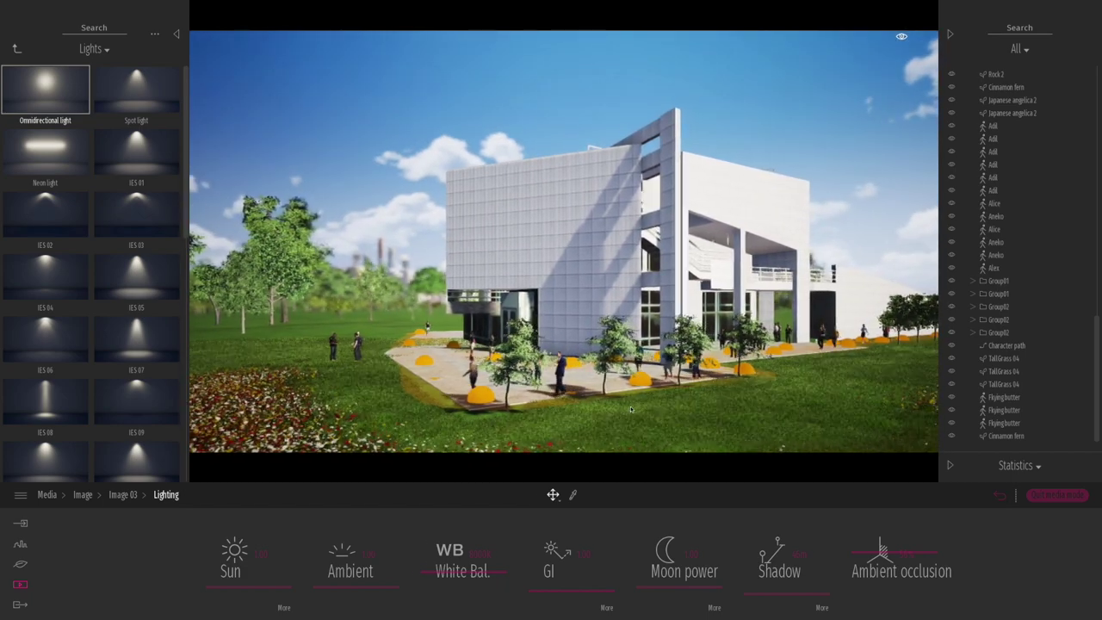
{"action": "key", "text": "d"}
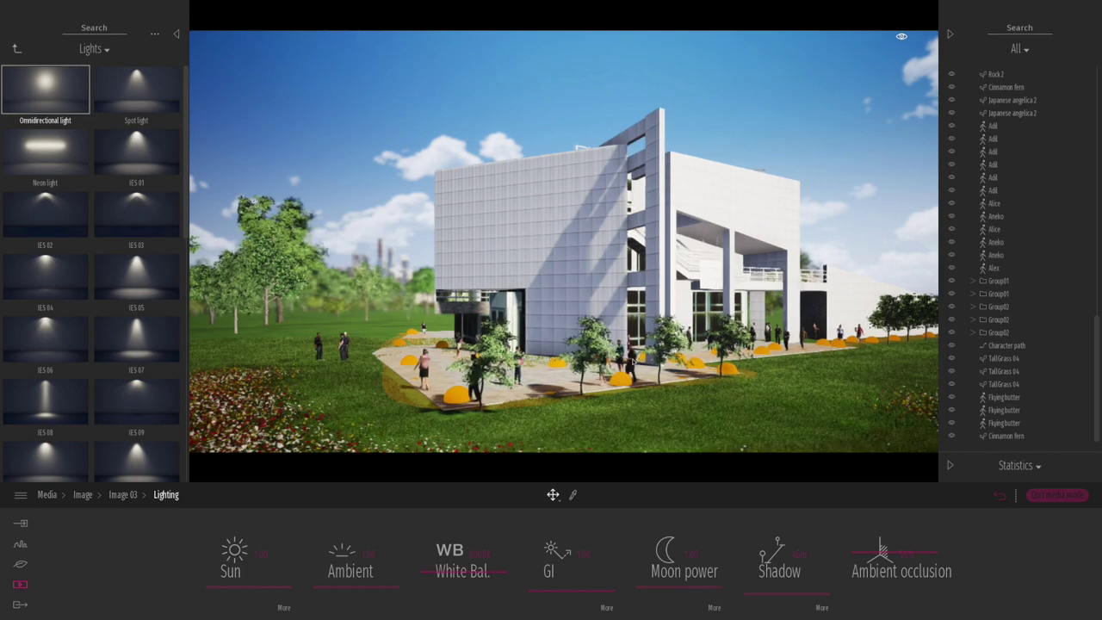
Step: Open the viewport quality preferences and accept the Medium preset
{"action": "left_click", "coordinate": [24, 495]}
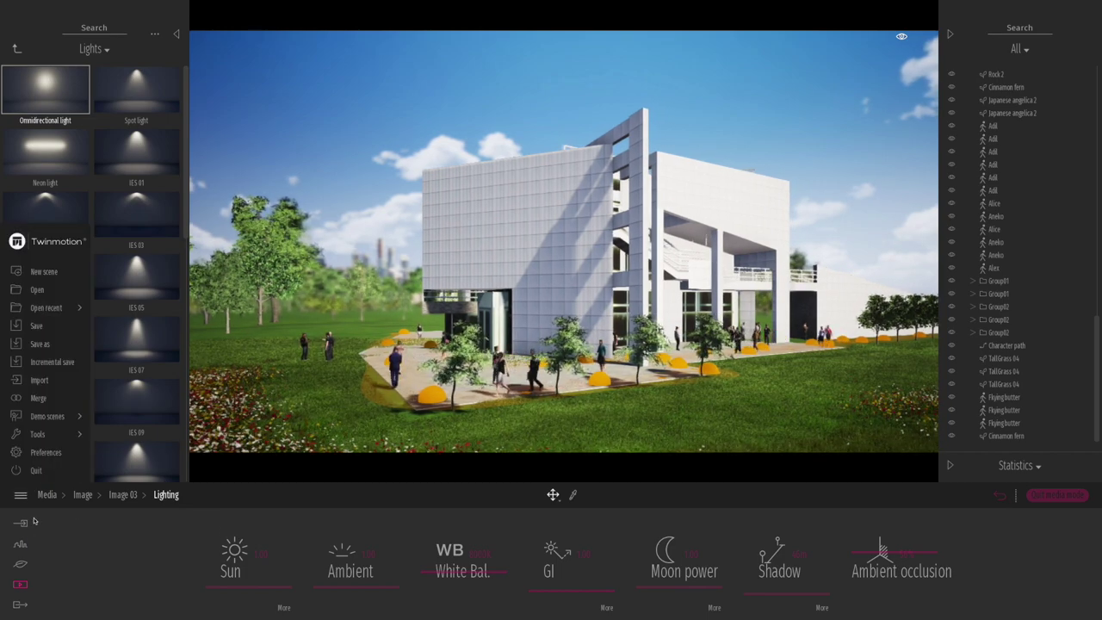
{"action": "left_click", "coordinate": [45, 453]}
{"action": "left_click", "coordinate": [545, 203]}
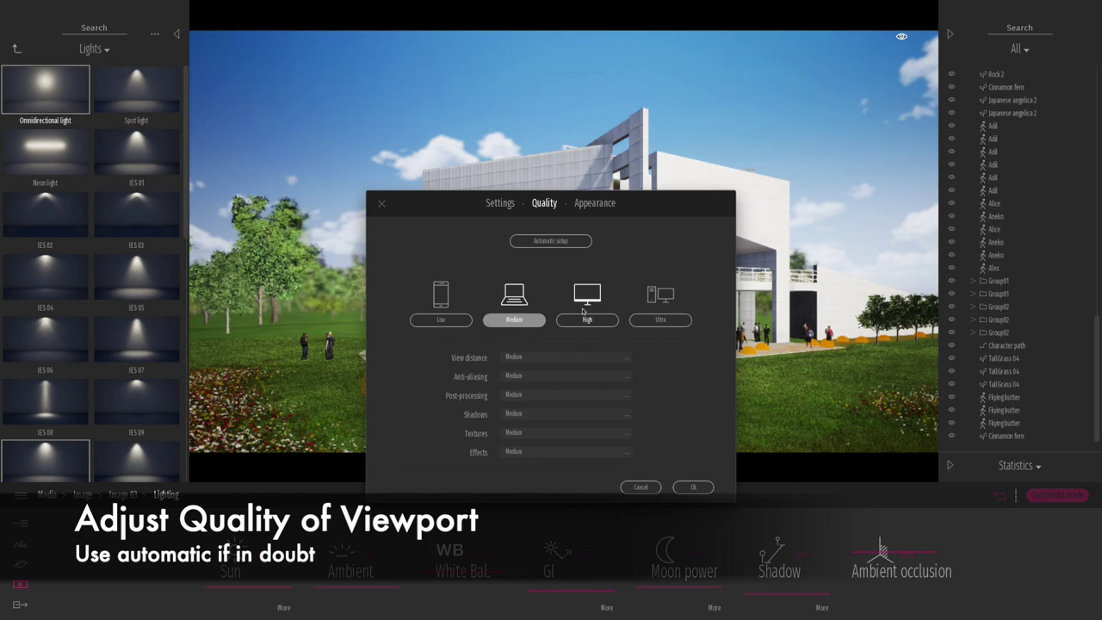
{"action": "left_click", "coordinate": [694, 486]}
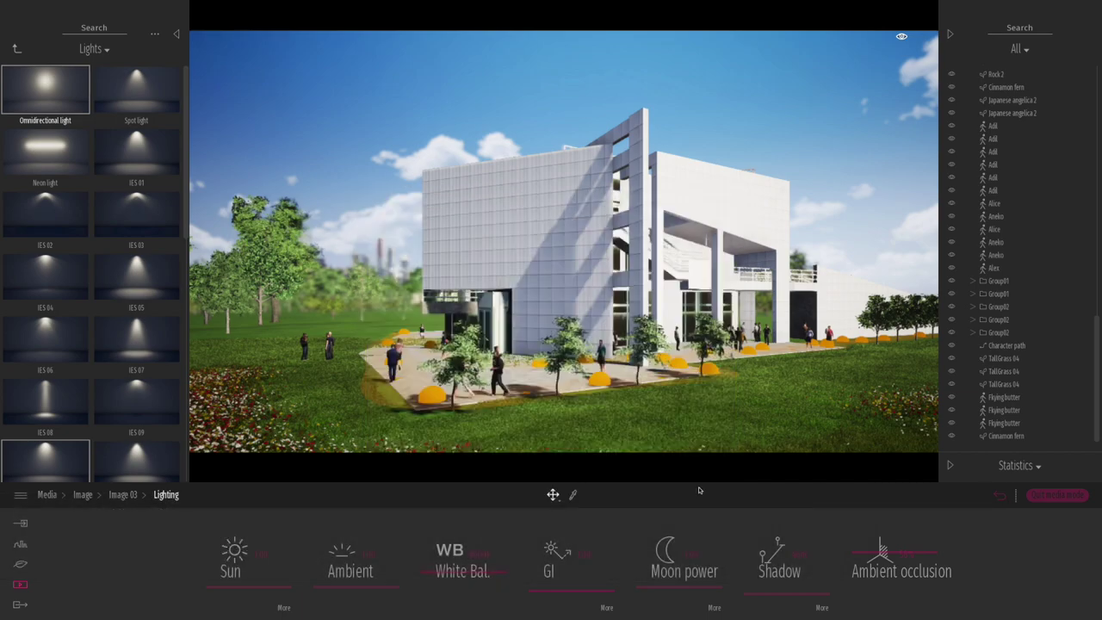
Step: Reframe the camera sideways to show more of the flower meadow and tree row beside the building, and update Image 03 with this view
{"action": "key", "text": "d"}
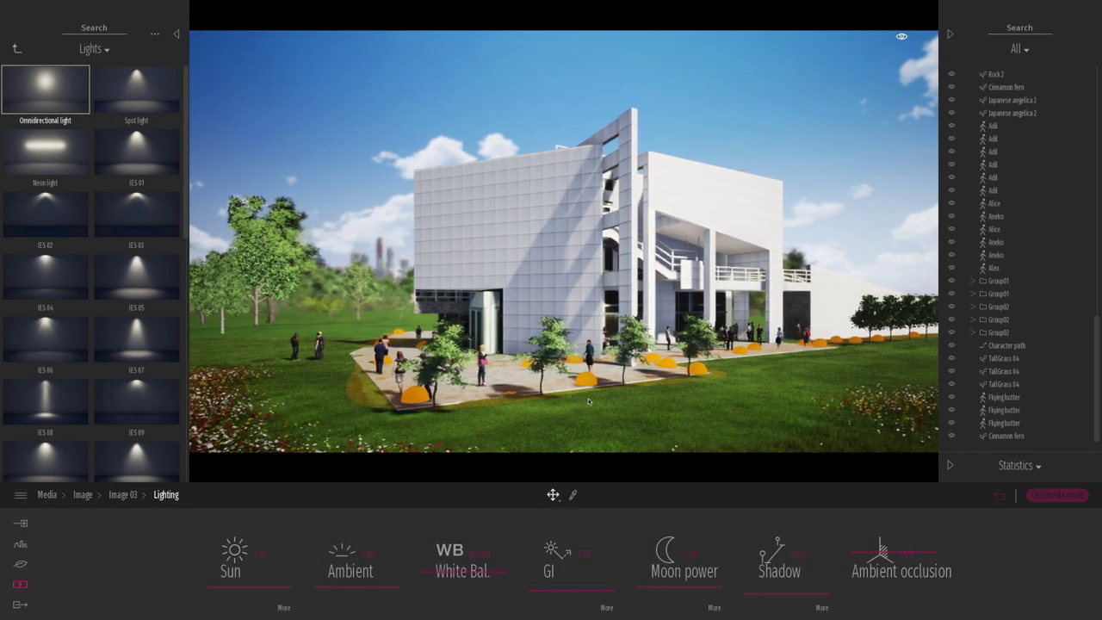
{"action": "mouse_move", "coordinate": [664, 397]}
{"action": "right_mouse_down"}
{"action": "mouse_move", "coordinate": [635, 431]}
{"action": "mouse_move", "coordinate": [650, 404]}
{"action": "right_mouse_up"}
{"action": "key", "text": "d"}
{"action": "middle_click_drag", "start_coordinate": [651, 402], "coordinate": [615, 402]}
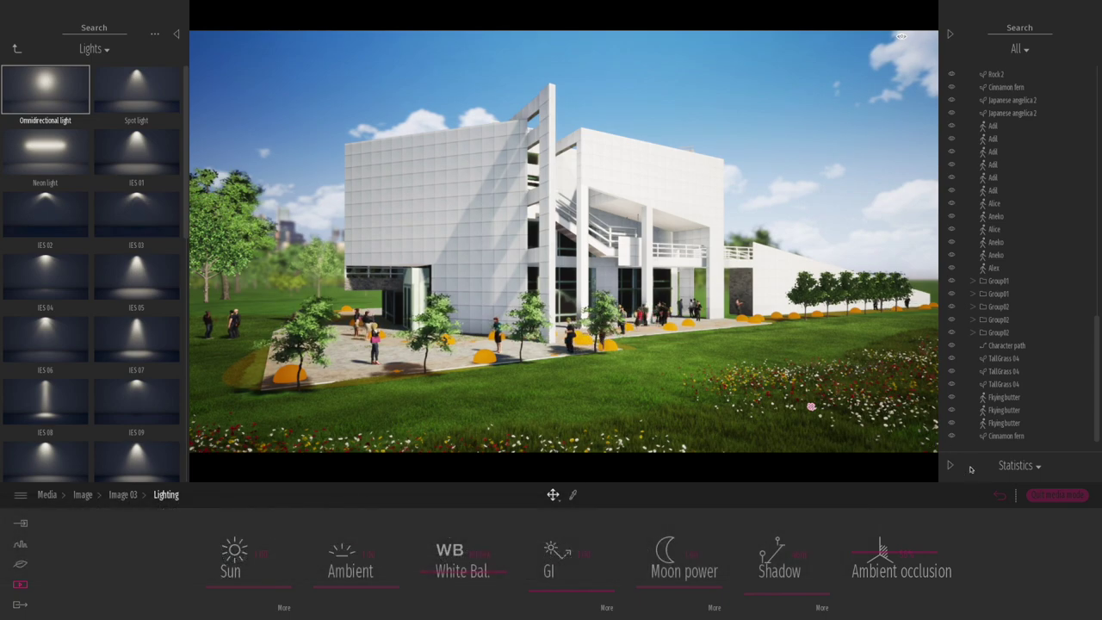
{"action": "left_click", "coordinate": [997, 496]}
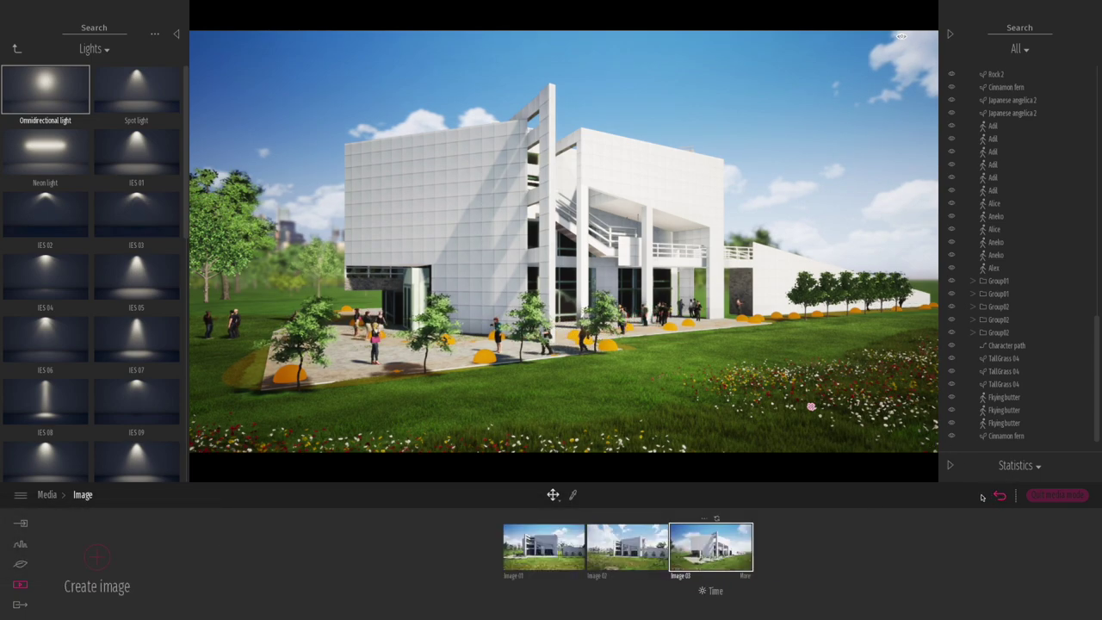
{"action": "left_click", "coordinate": [717, 519]}
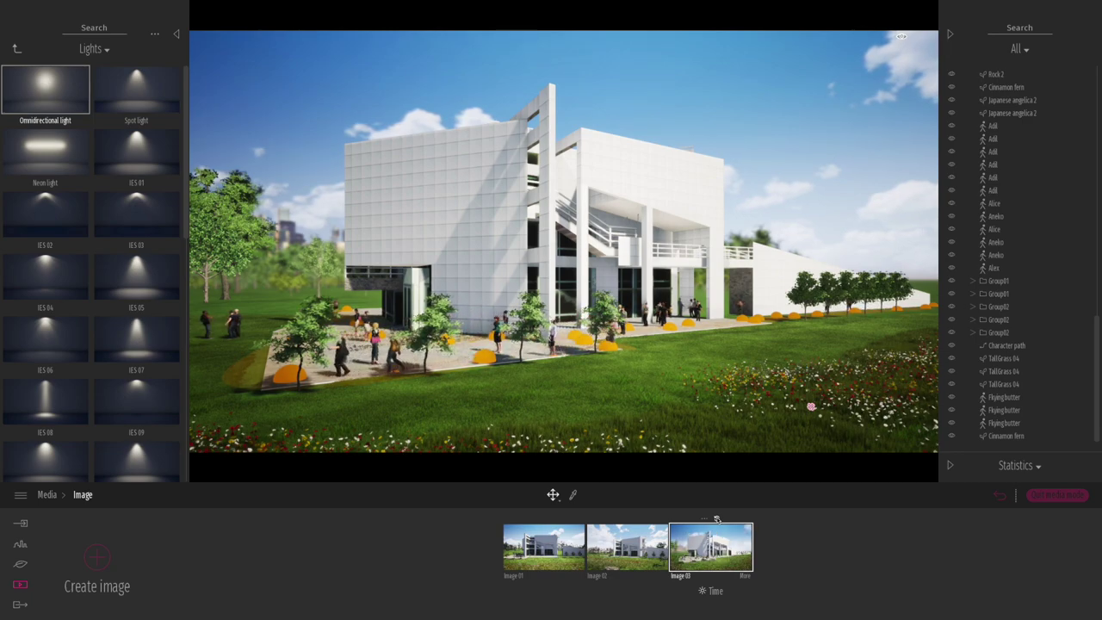
Step: Create a new video clip starting from the current view of the building
{"action": "left_click", "coordinate": [19, 588]}
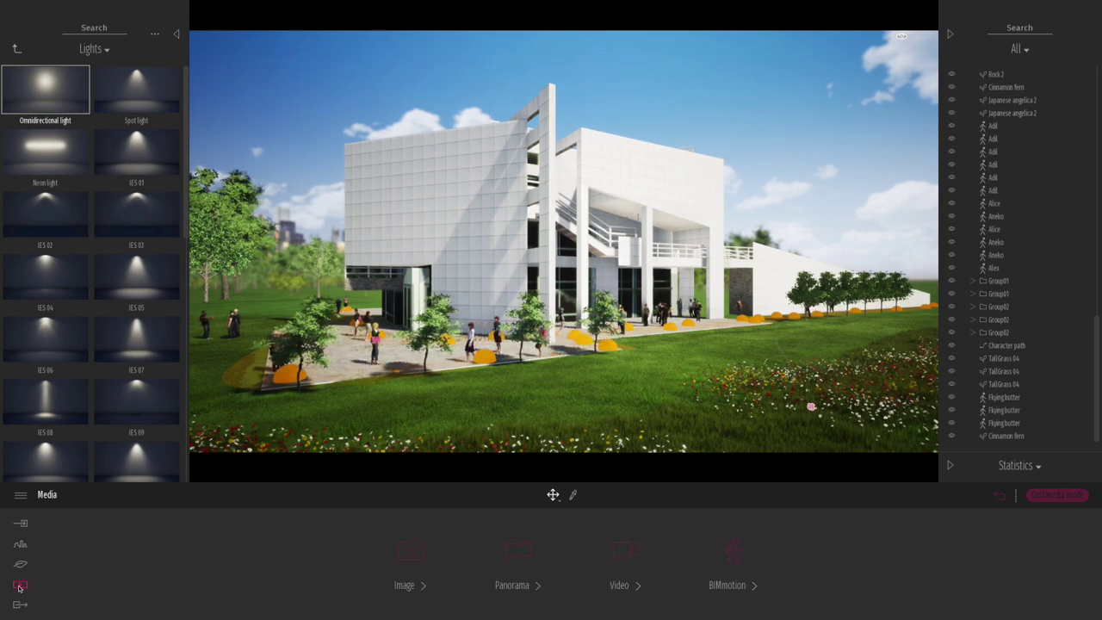
{"action": "left_click", "coordinate": [626, 554]}
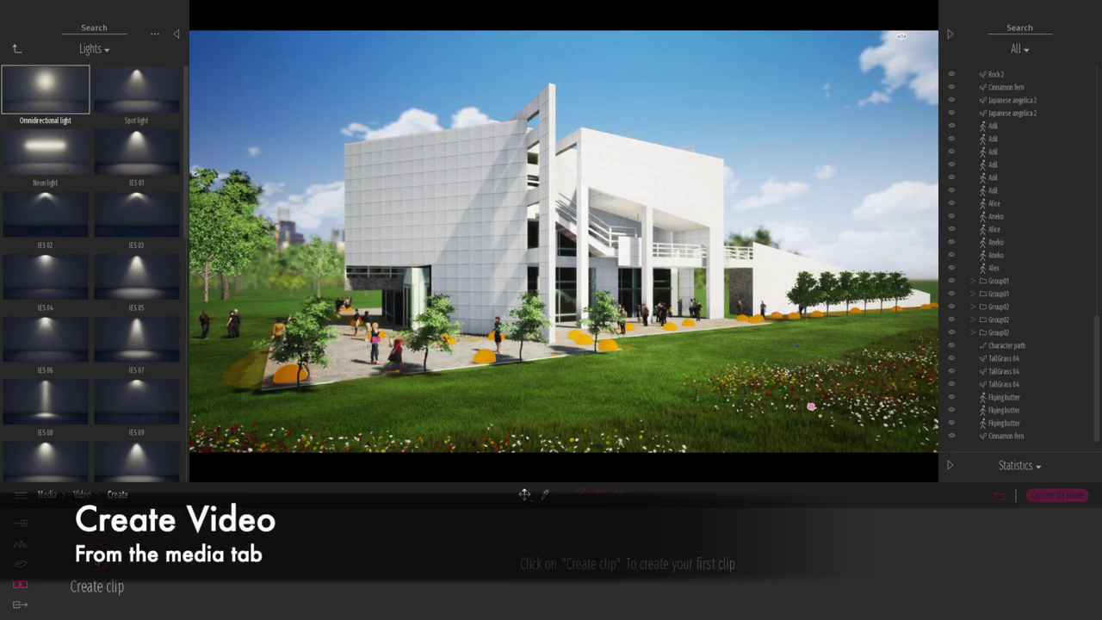
{"action": "left_click", "coordinate": [97, 558]}
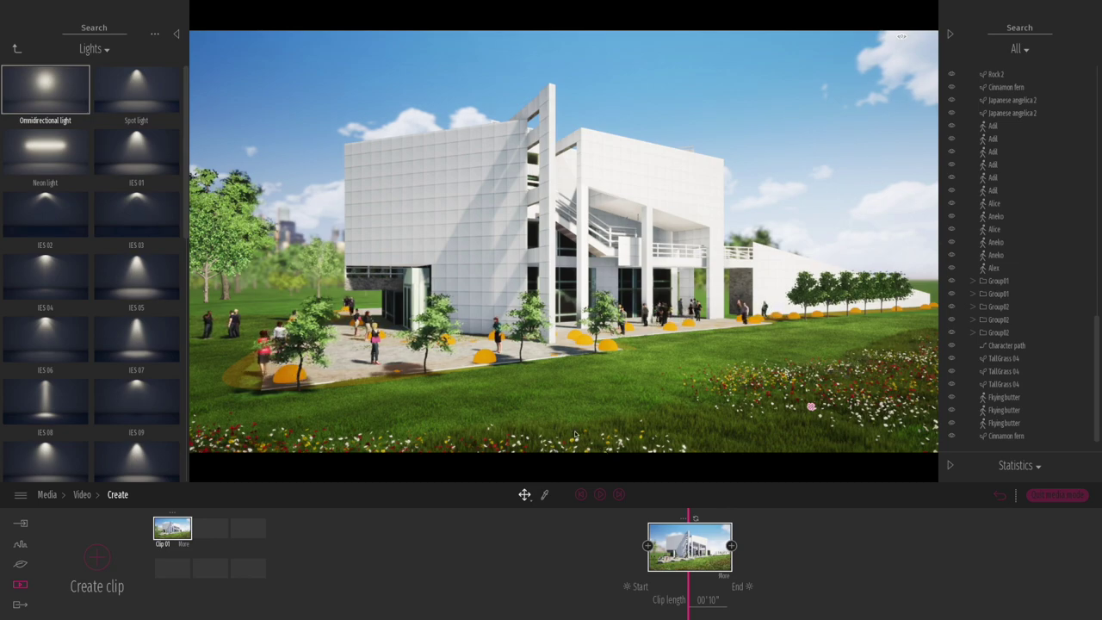
Step: Move the camera sideways along the building, turn it slightly, and add this view as the clip's second keyframe
{"action": "key", "text": "d"}
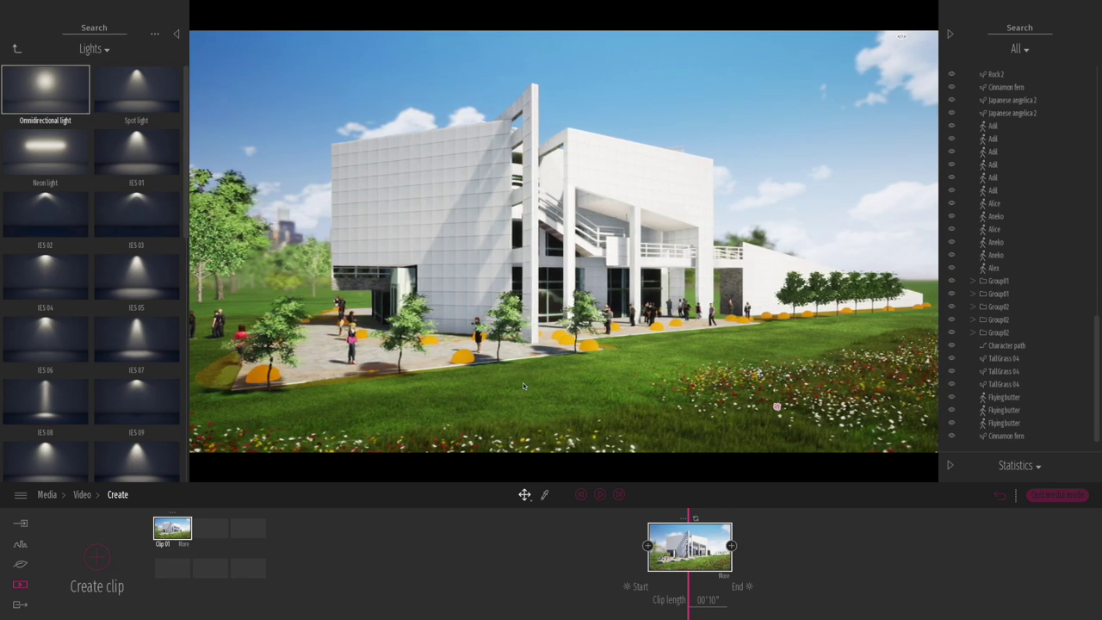
{"action": "key", "text": "d"}
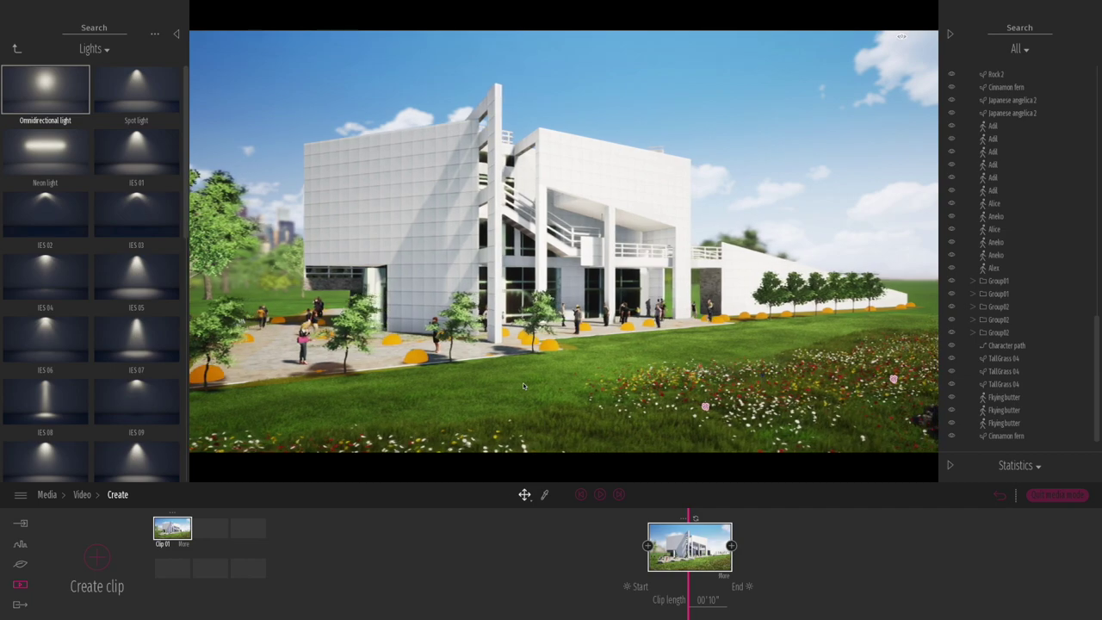
{"action": "left_click", "coordinate": [598, 371]}
{"action": "right_click_drag", "start_coordinate": [598, 371], "coordinate": [546, 372]}
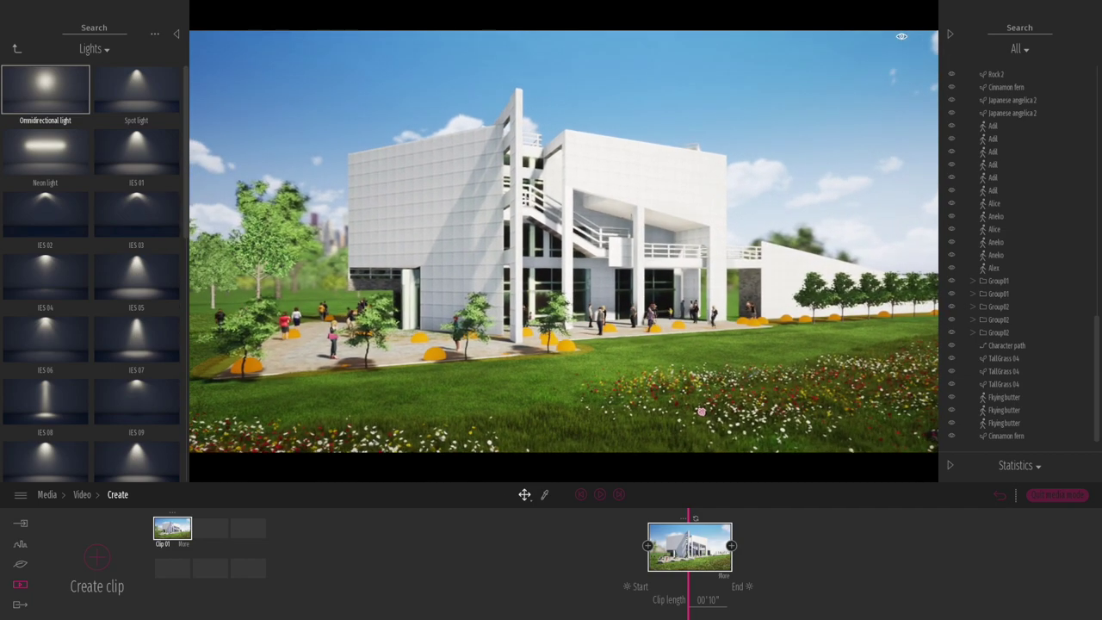
{"action": "left_click", "coordinate": [732, 546]}
Step: Continue the camera move towards the entrance façade, keep the building framed, and add this view as the third keyframe
{"action": "key", "text": "d"}
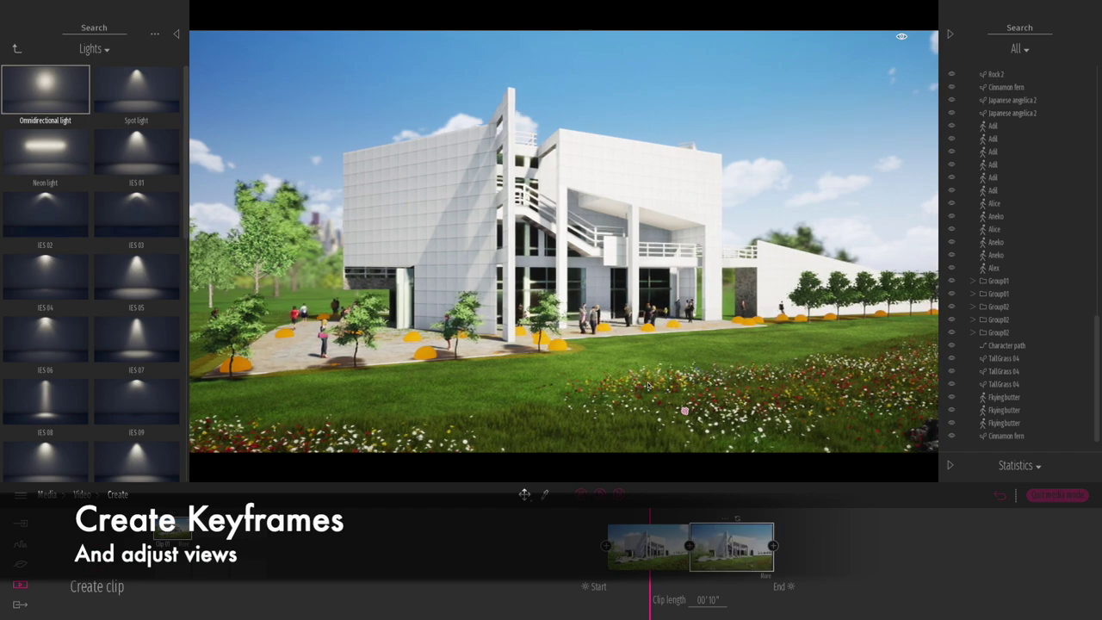
{"action": "key", "text": "d"}
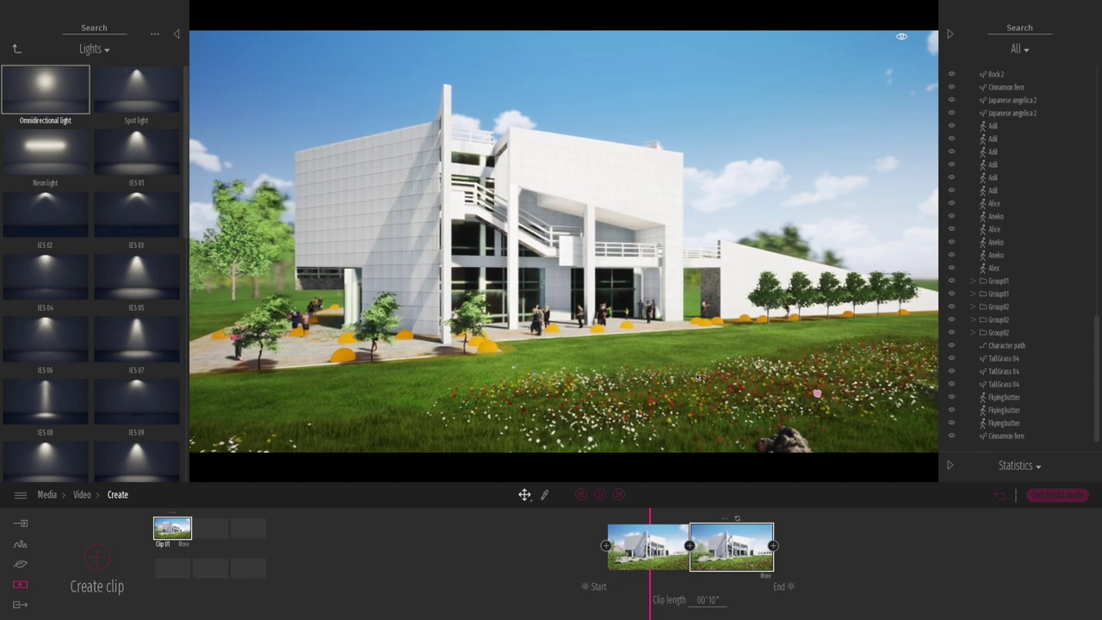
{"action": "right_click_drag", "start_coordinate": [695, 376], "coordinate": [701, 383]}
{"action": "key", "text": "d"}
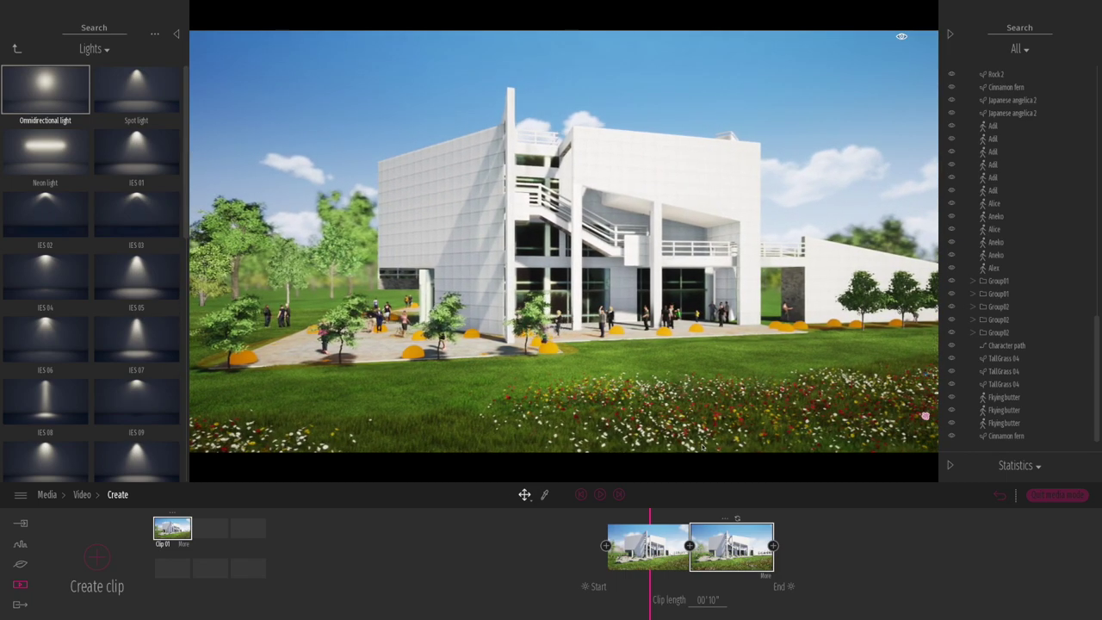
{"action": "left_click", "coordinate": [773, 545]}
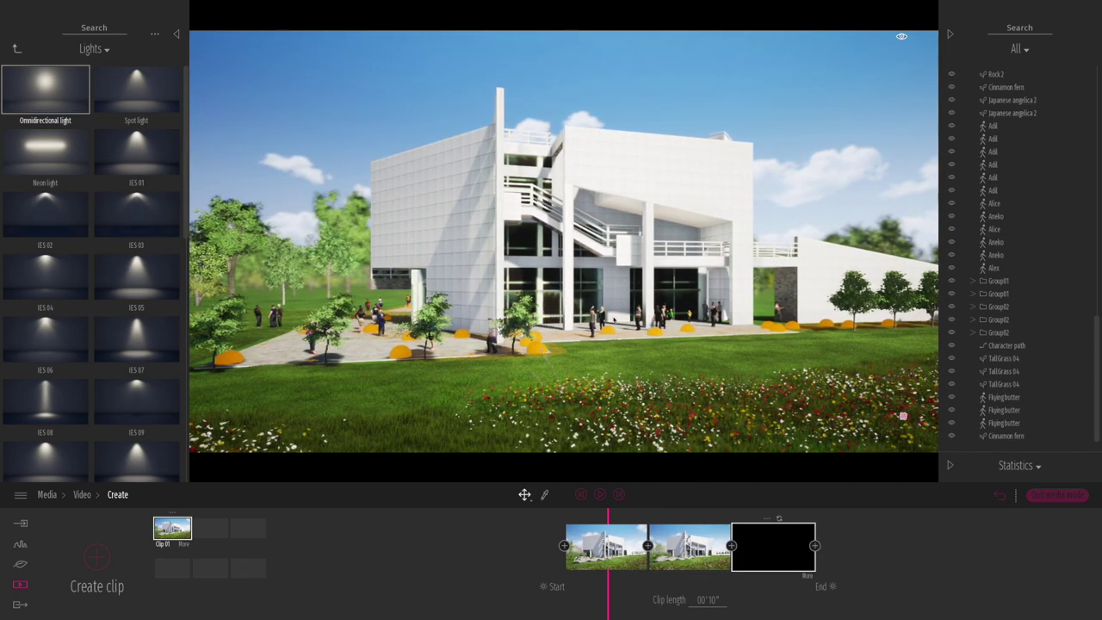
Step: Shift the camera further sideways until the entrance façade is seen almost frontally above the flowers, and add a fourth keyframe
{"action": "key", "text": "d"}
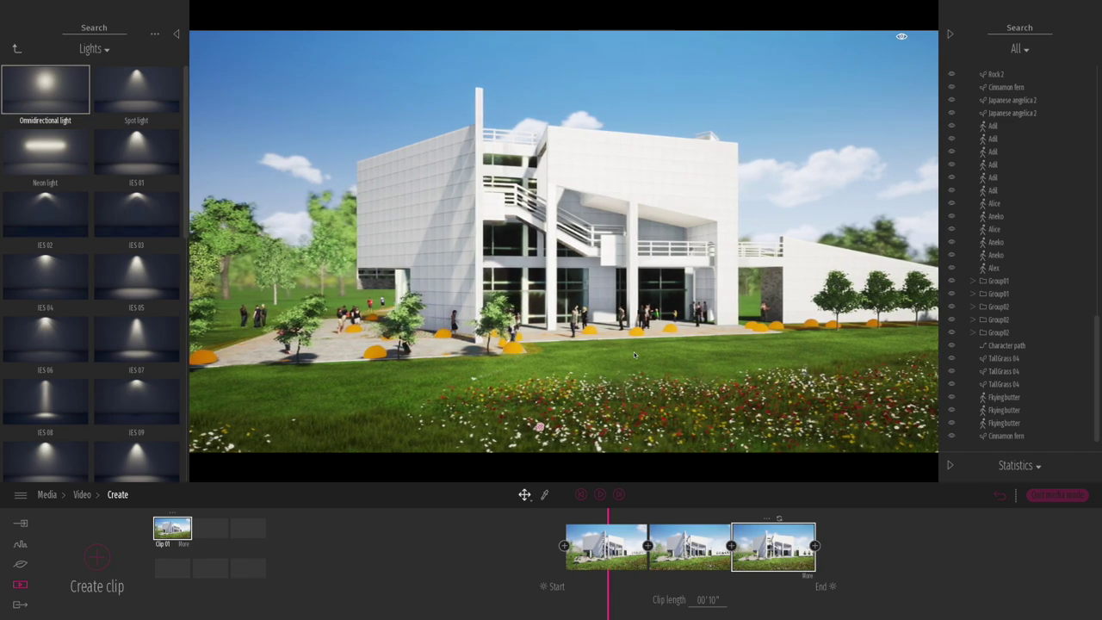
{"action": "key", "text": "d"}
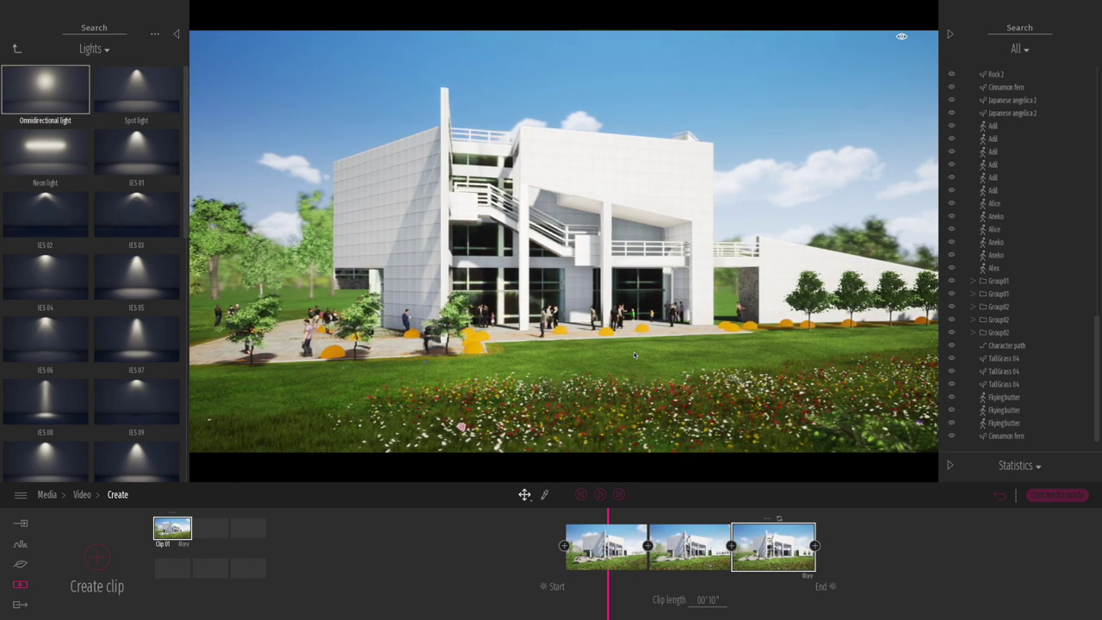
{"action": "key", "text": "d"}
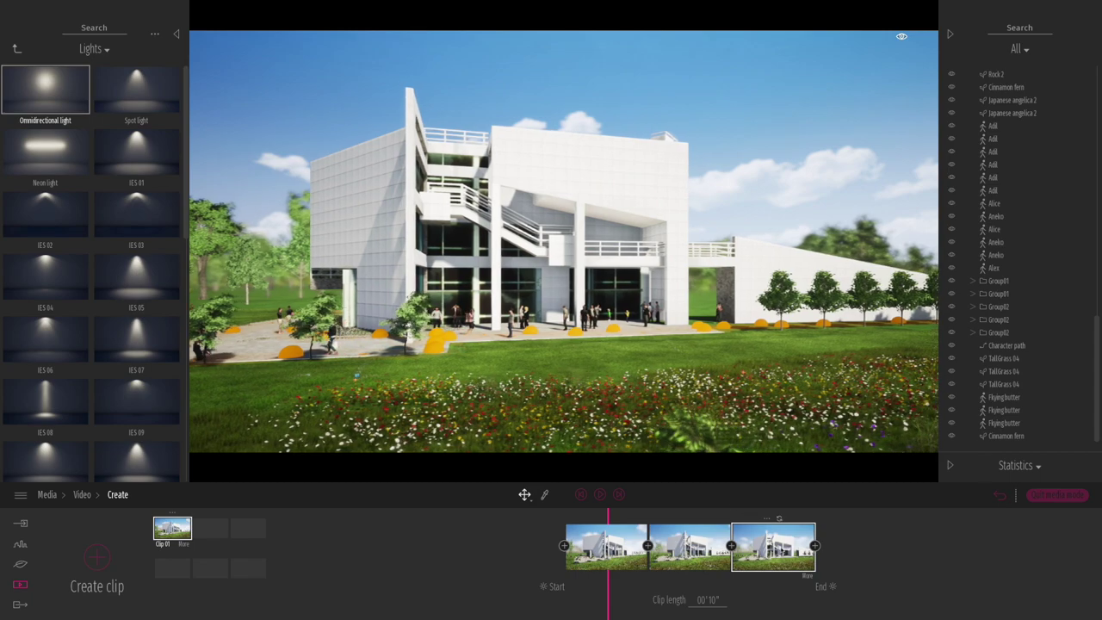
{"action": "left_click", "coordinate": [814, 546]}
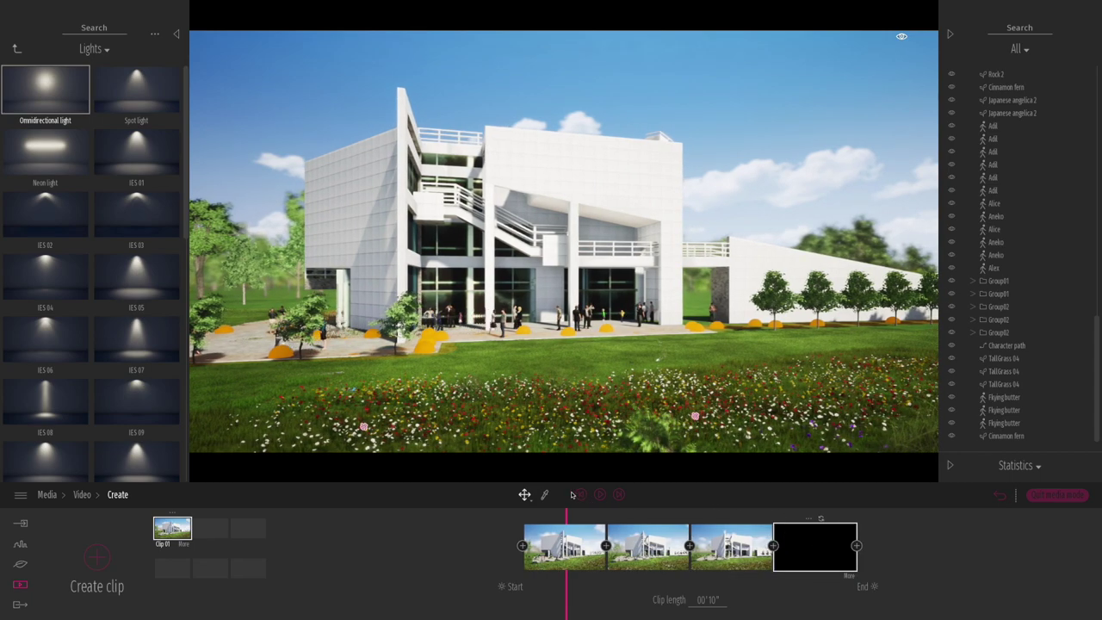
Step: Play the clip to review its camera movement, try a higher viewpoint on the entrance façade, and return to the first keyframe
{"action": "left_click", "coordinate": [600, 495]}
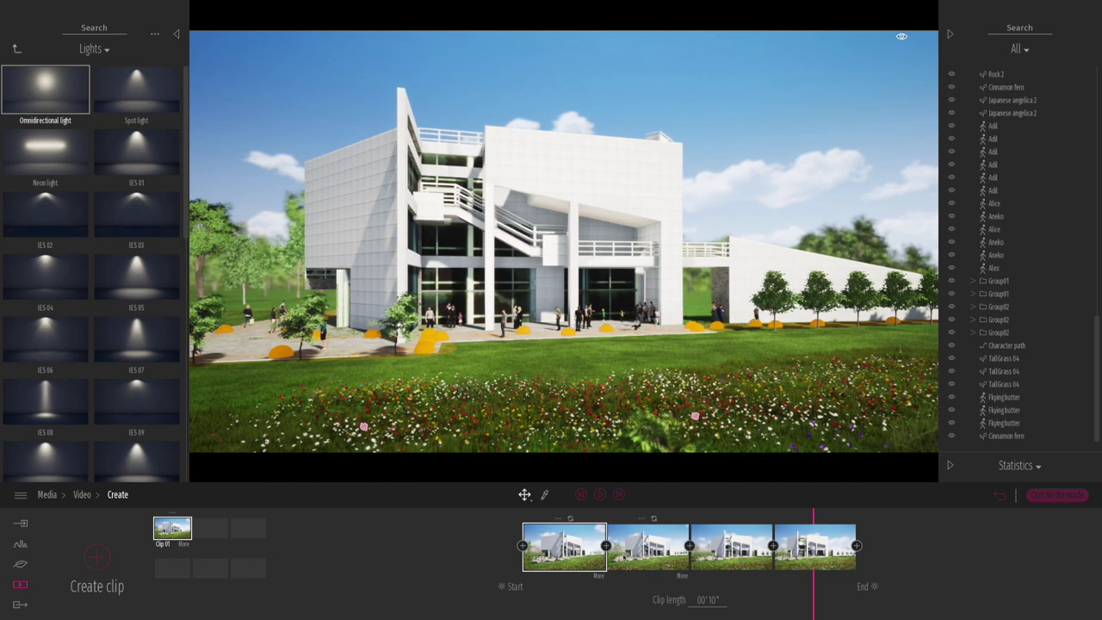
{"action": "right_click_drag", "start_coordinate": [653, 333], "coordinate": [654, 324]}
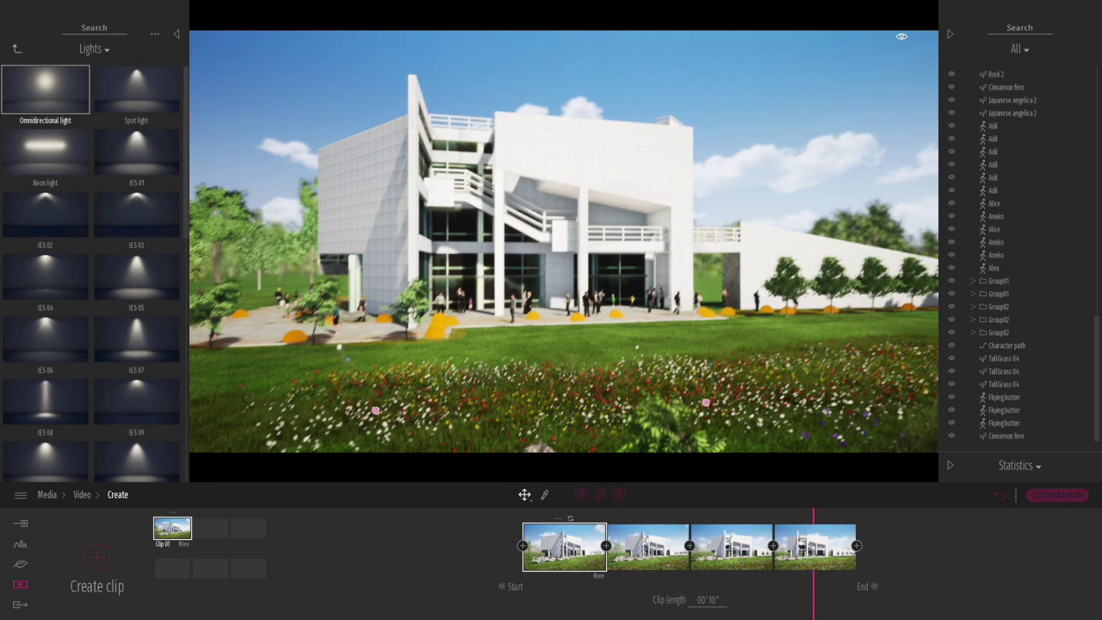
{"action": "middle_click_drag", "start_coordinate": [653, 326], "coordinate": [647, 383]}
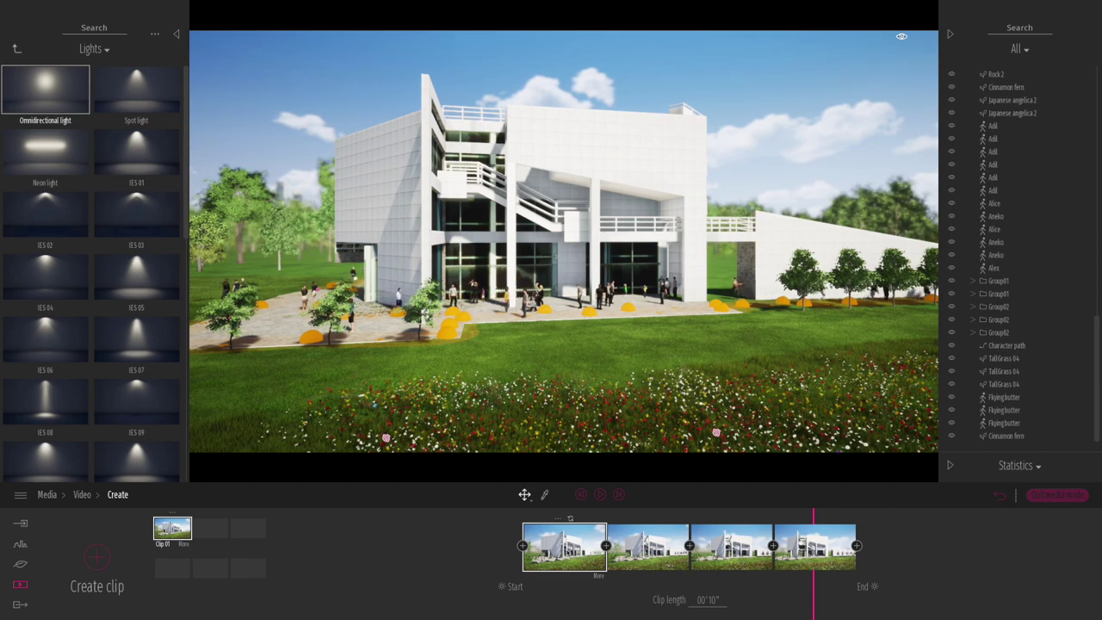
{"action": "left_click", "coordinate": [566, 550]}
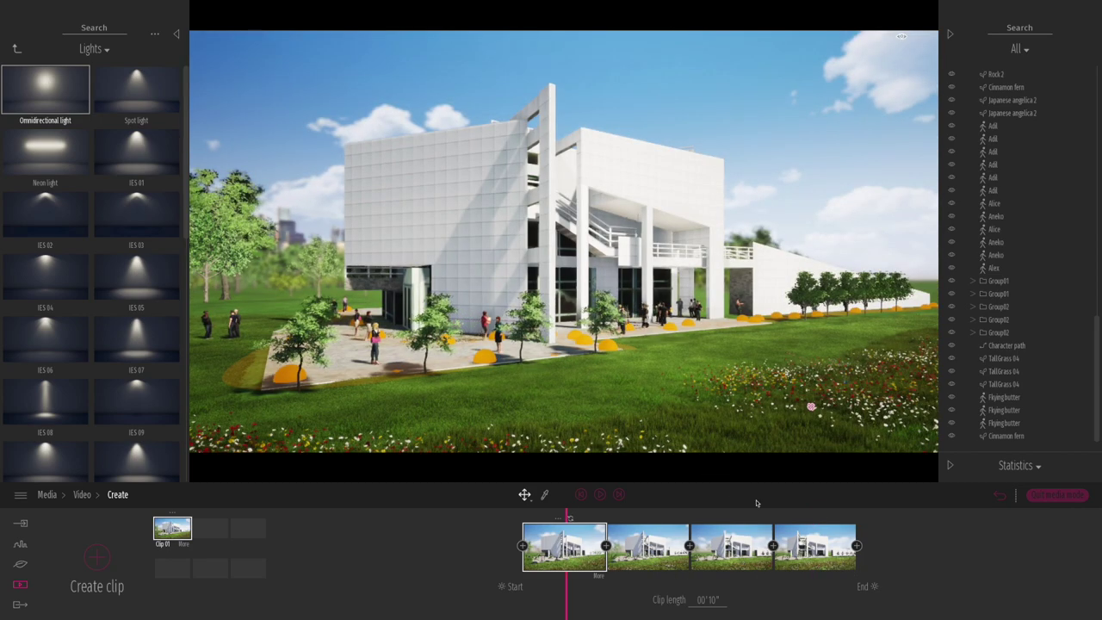
Step: Raise the camera at the last keyframe for a higher view of the entrance façade and set the clip length to 30 seconds
{"action": "left_click", "coordinate": [814, 547]}
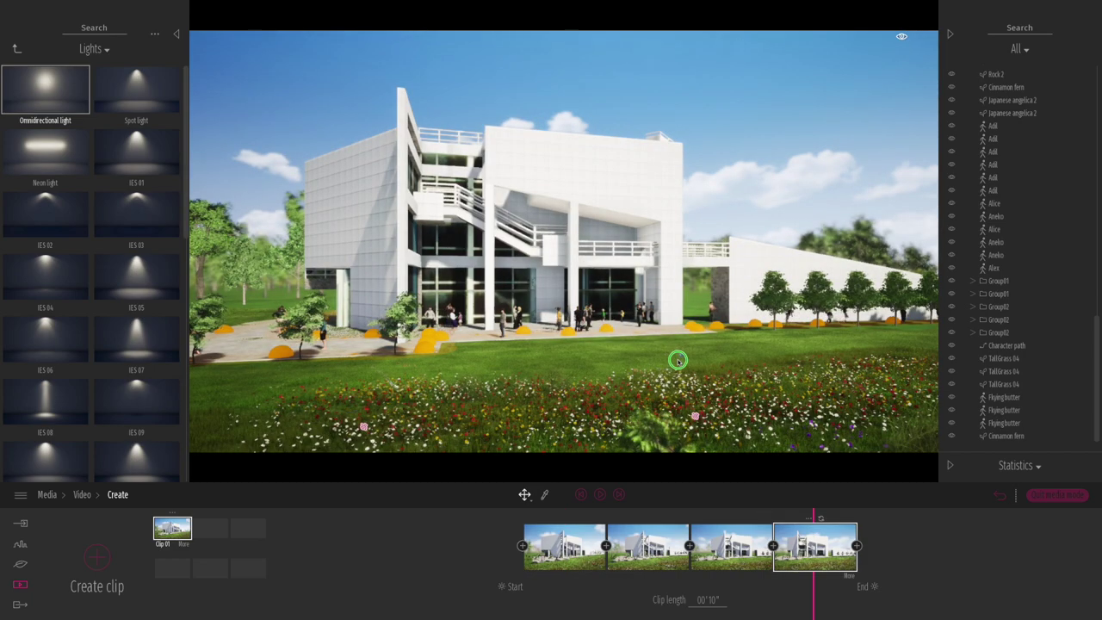
{"action": "right_click_drag", "start_coordinate": [564, 241], "coordinate": [564, 283]}
{"action": "key", "text": "e"}
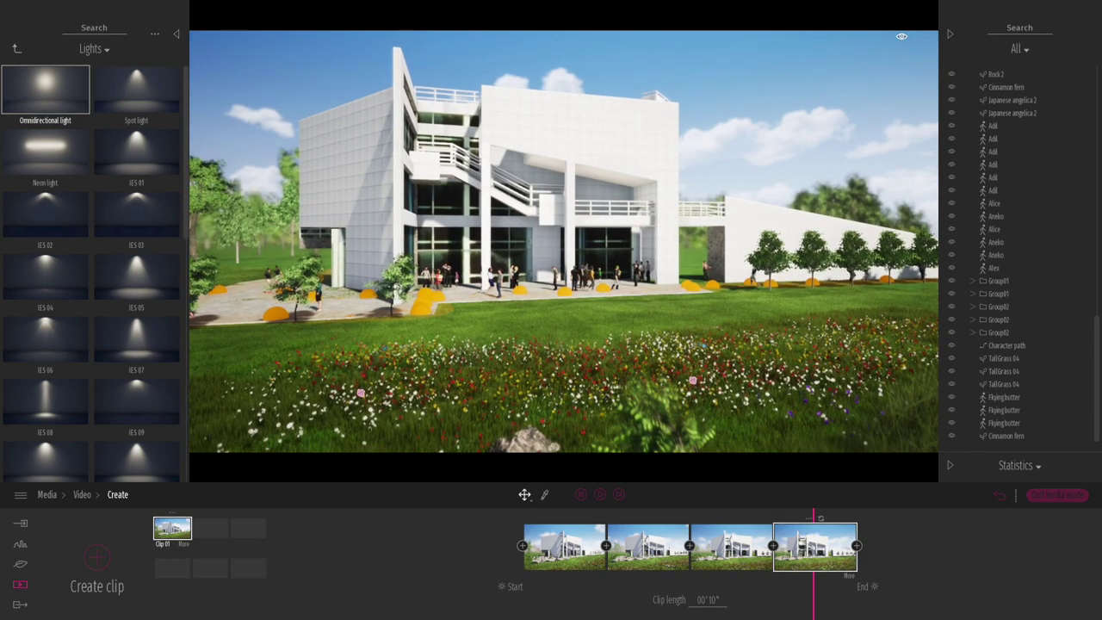
{"action": "key", "text": "e"}
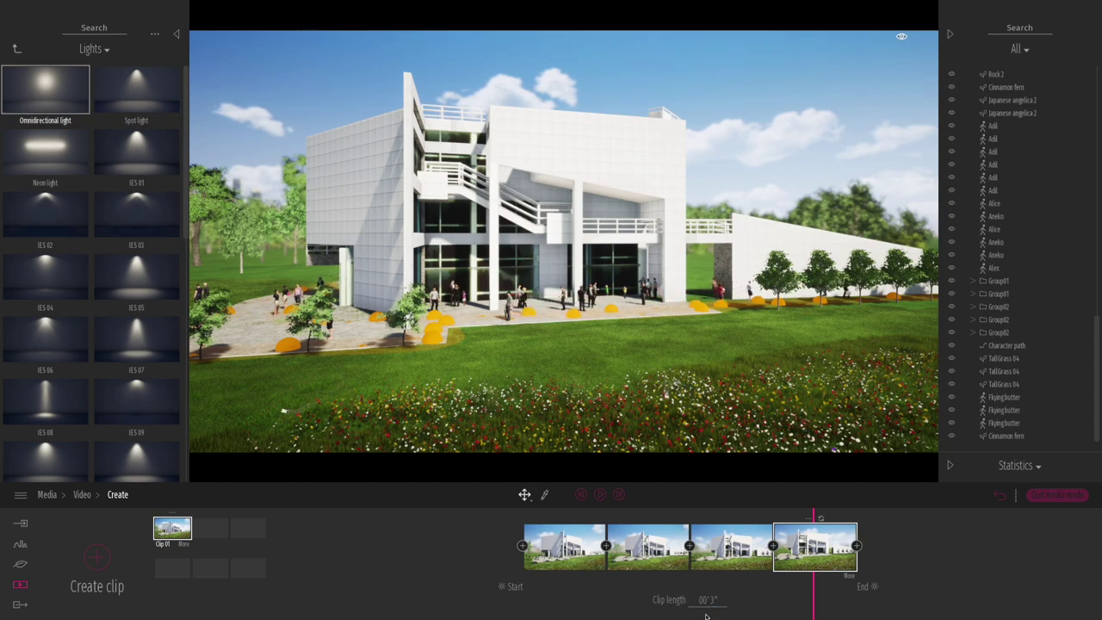
{"action": "left_click", "coordinate": [580, 496]}
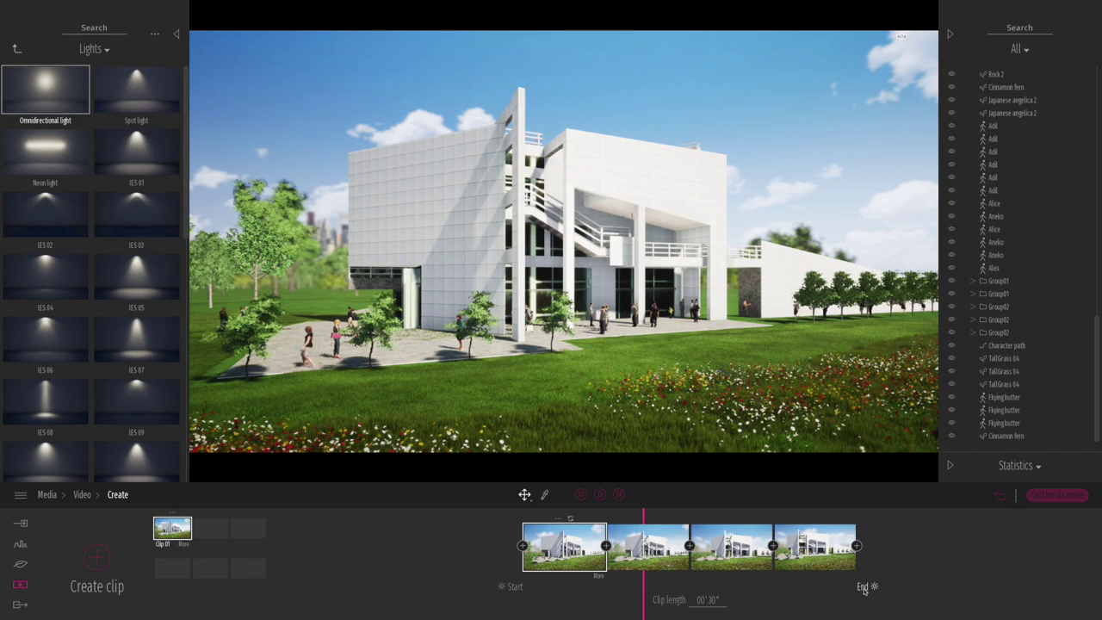
Step: Set the clip's start time to 12:12 and end time to 18:23, and play it from the beginning to check the sunlight change
{"action": "left_click", "coordinate": [513, 587]}
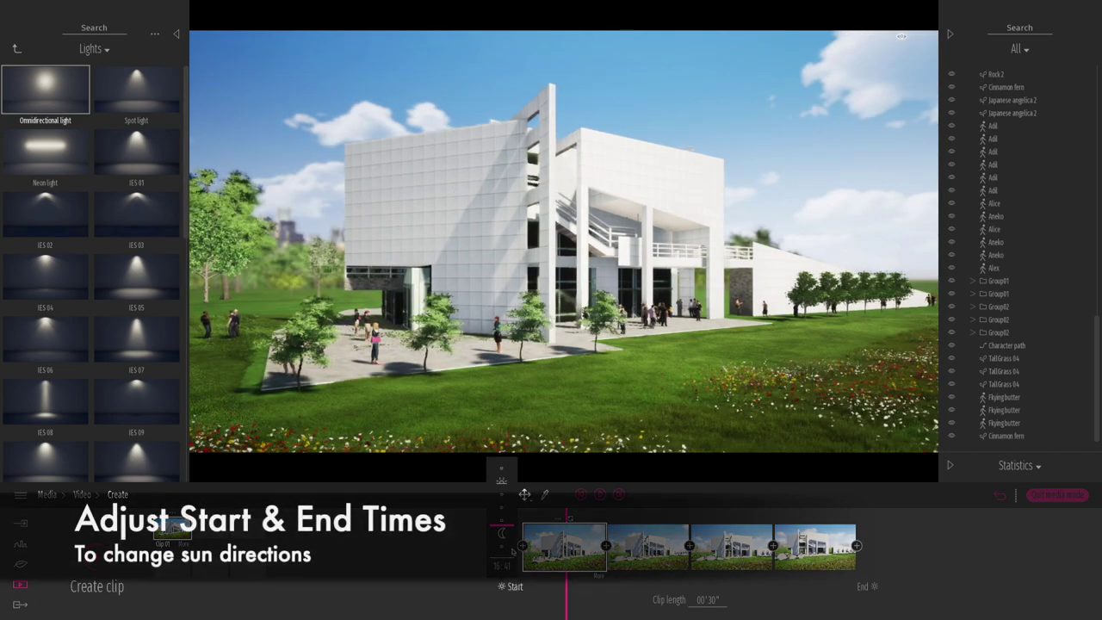
{"action": "left_click_drag", "start_coordinate": [501, 517], "coordinate": [501, 511]}
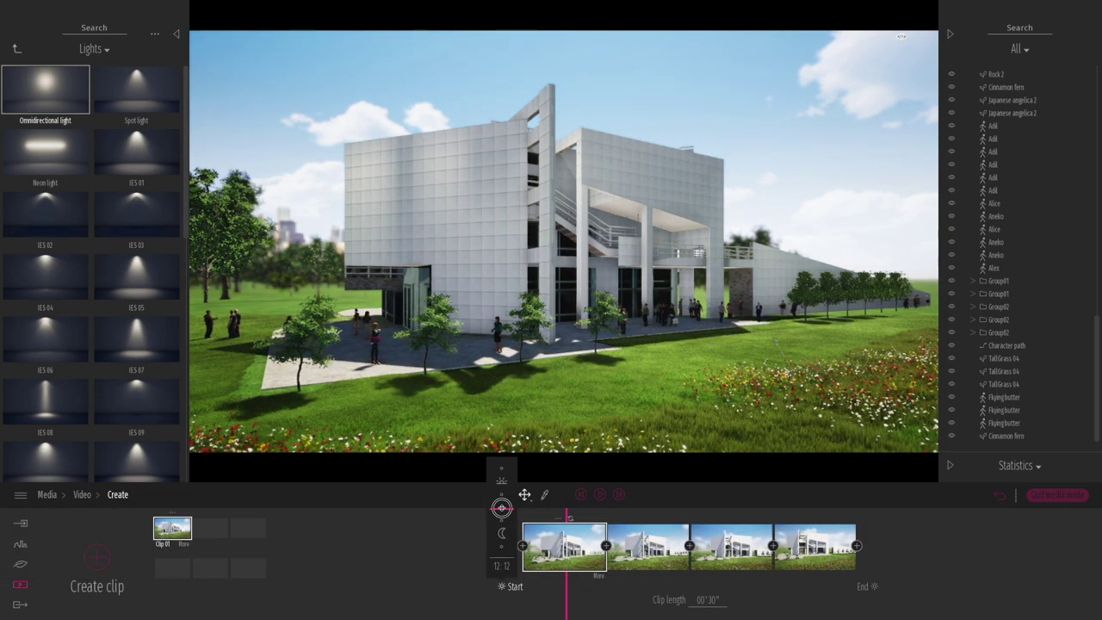
{"action": "left_click", "coordinate": [867, 588]}
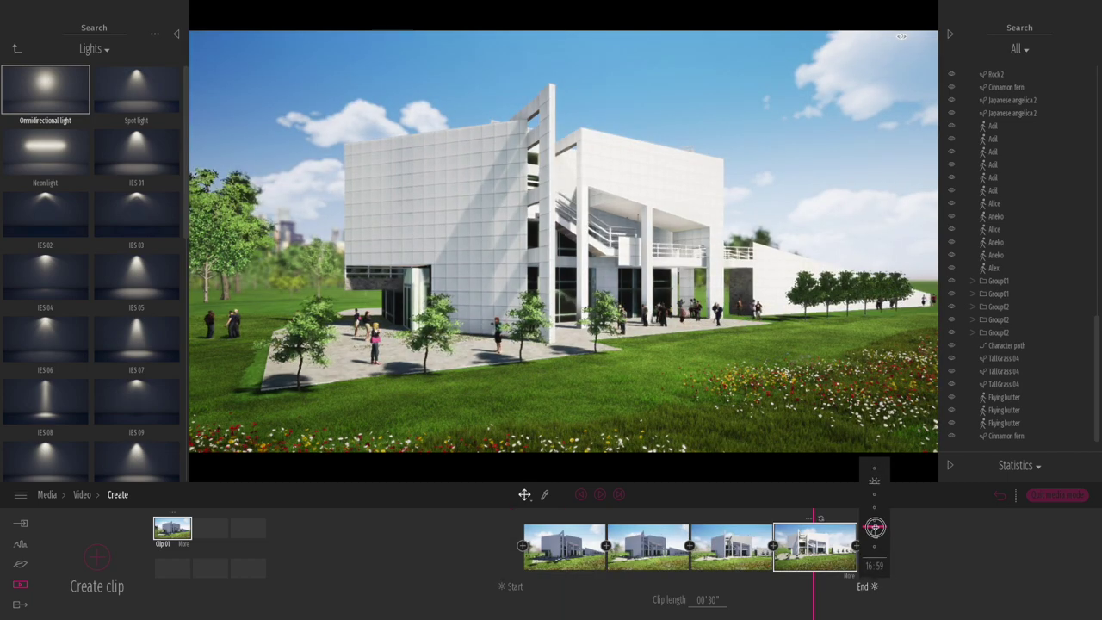
{"action": "left_click_drag", "start_coordinate": [876, 531], "coordinate": [876, 532]}
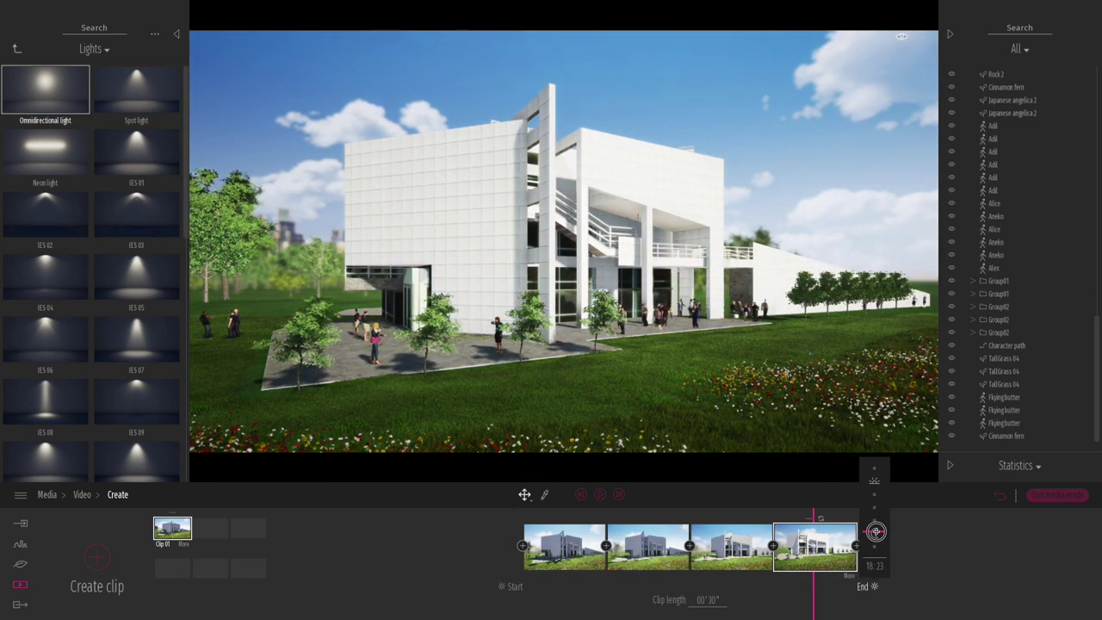
{"action": "left_click", "coordinate": [581, 496]}
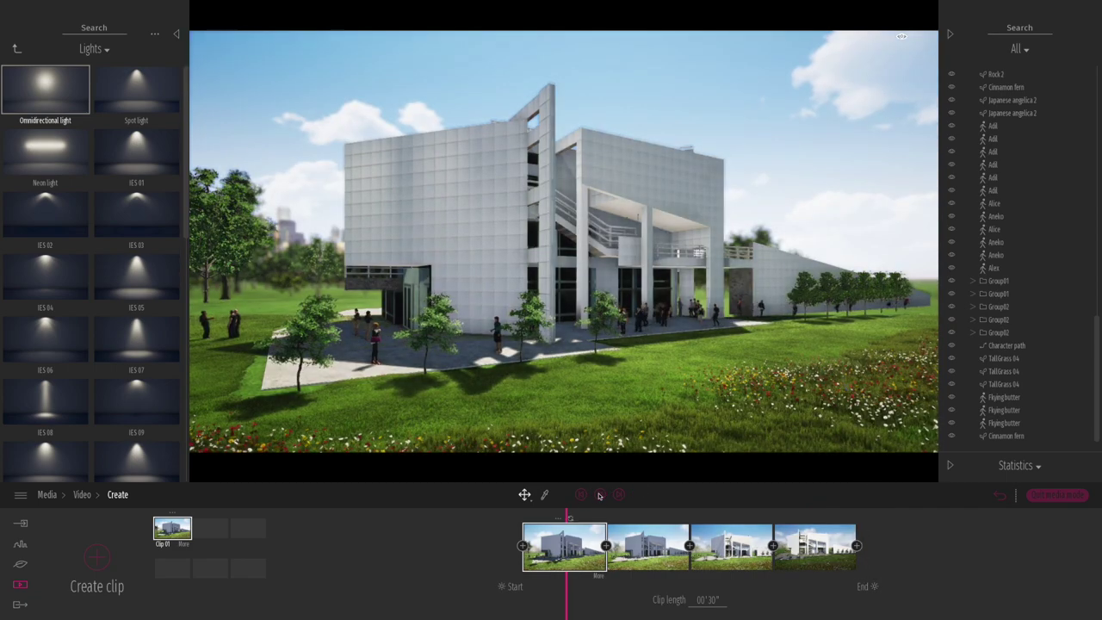
{"action": "left_click", "coordinate": [600, 495]}
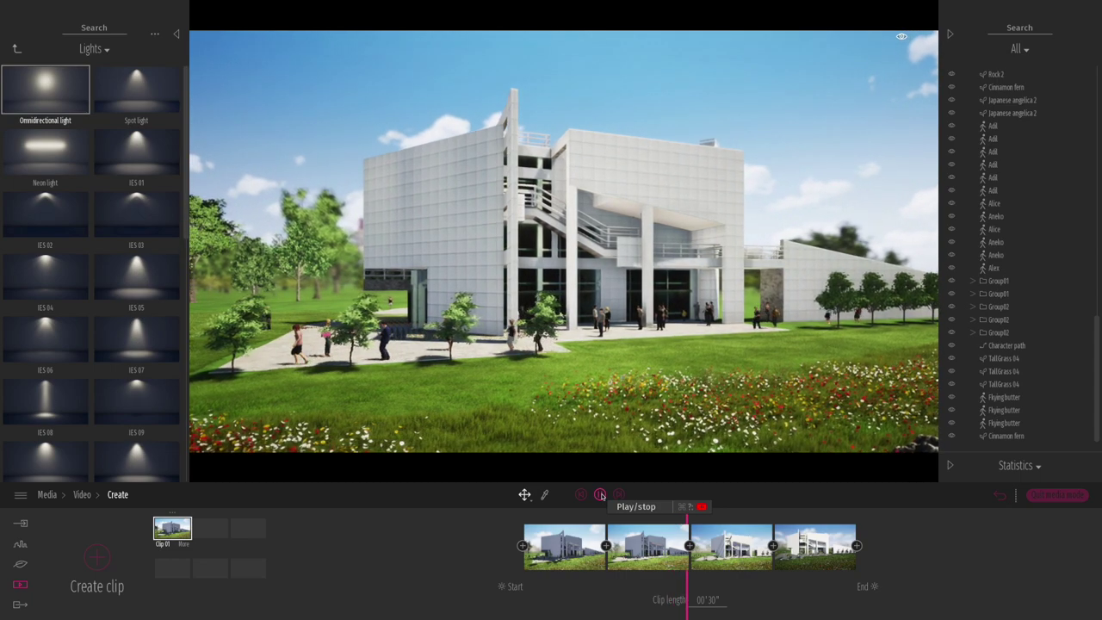
Step: Stop the playback and set the first clip's output size to 4K 3840x2160
{"action": "left_click", "coordinate": [602, 497]}
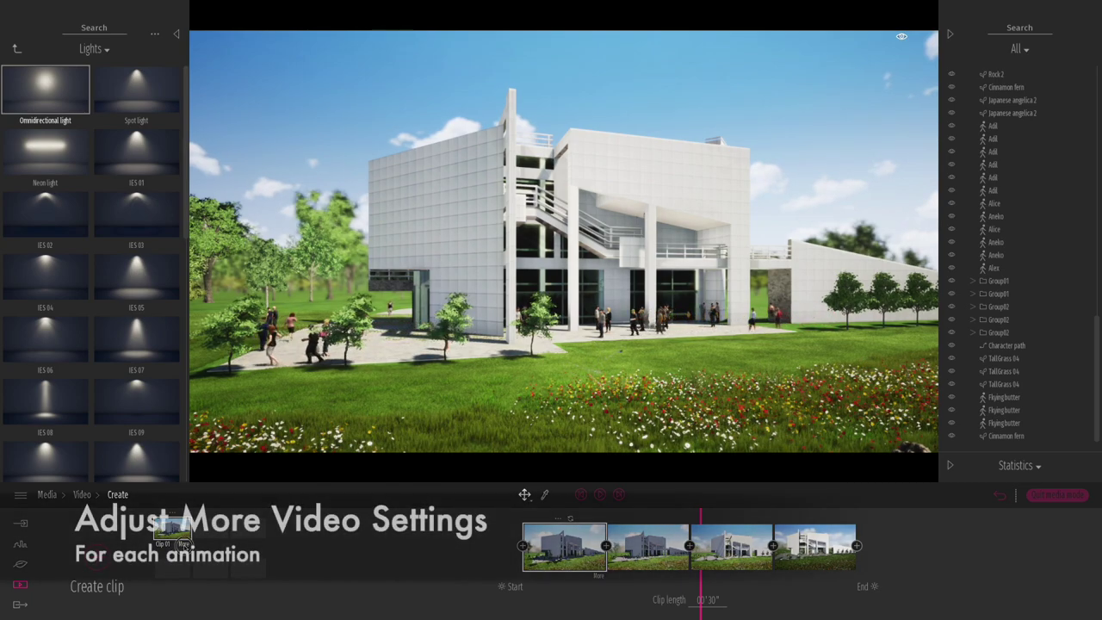
{"action": "left_click", "coordinate": [183, 545]}
{"action": "left_click", "coordinate": [243, 585]}
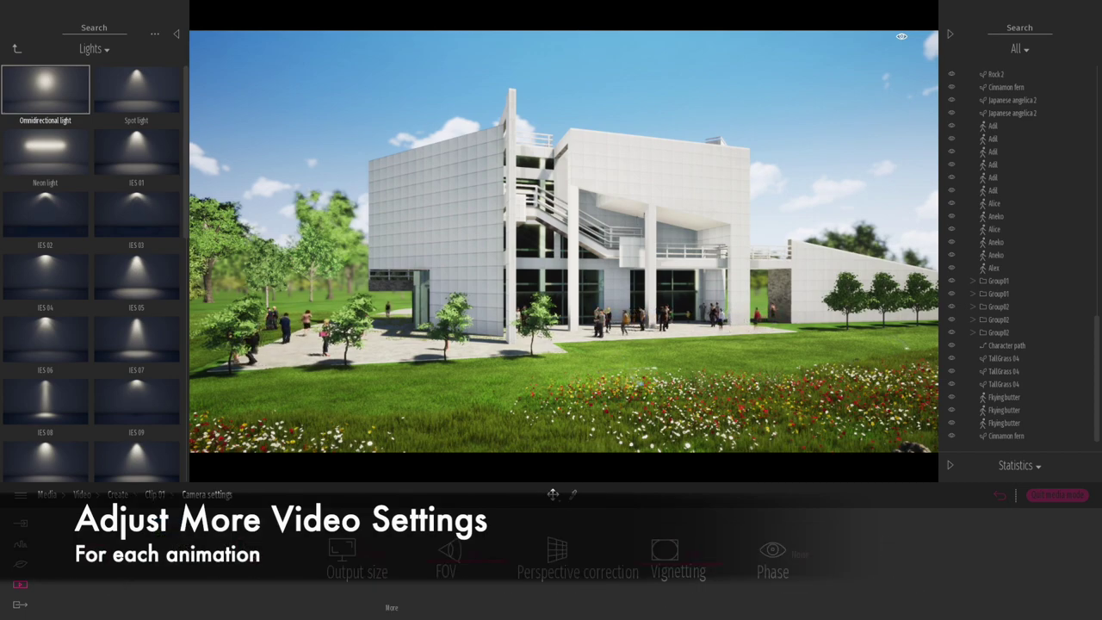
{"action": "left_click", "coordinate": [375, 555]}
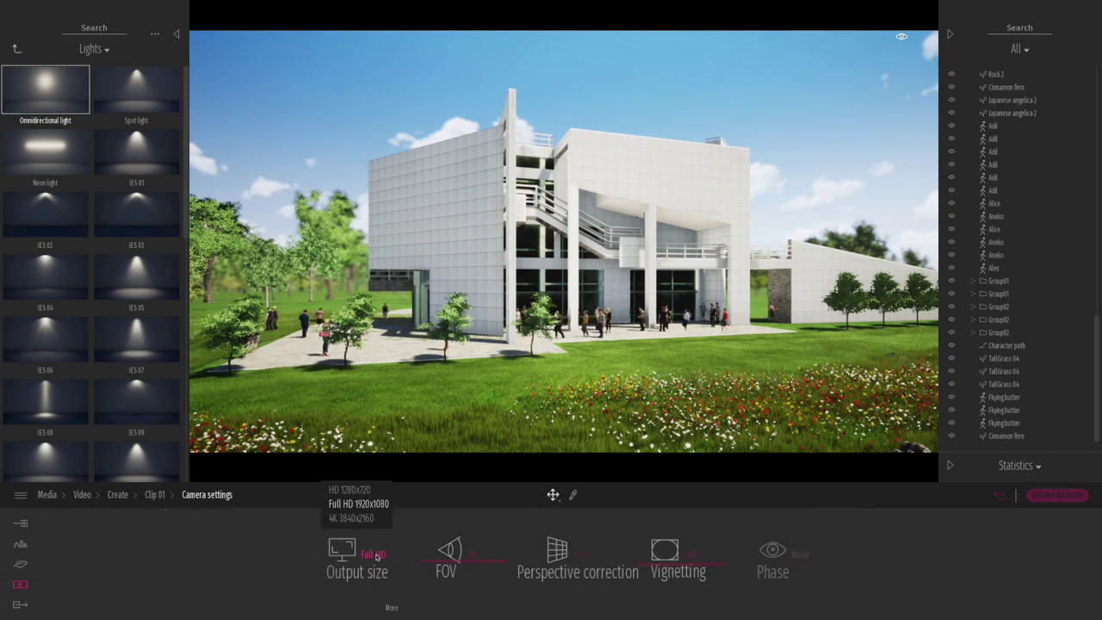
{"action": "left_click", "coordinate": [332, 503]}
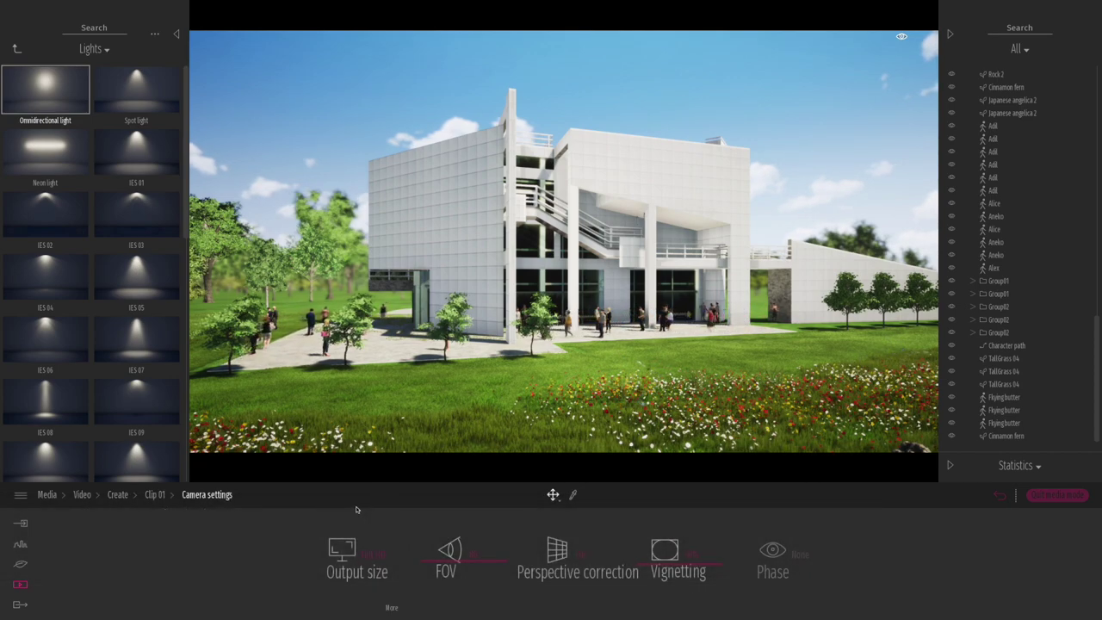
{"action": "left_click", "coordinate": [374, 558]}
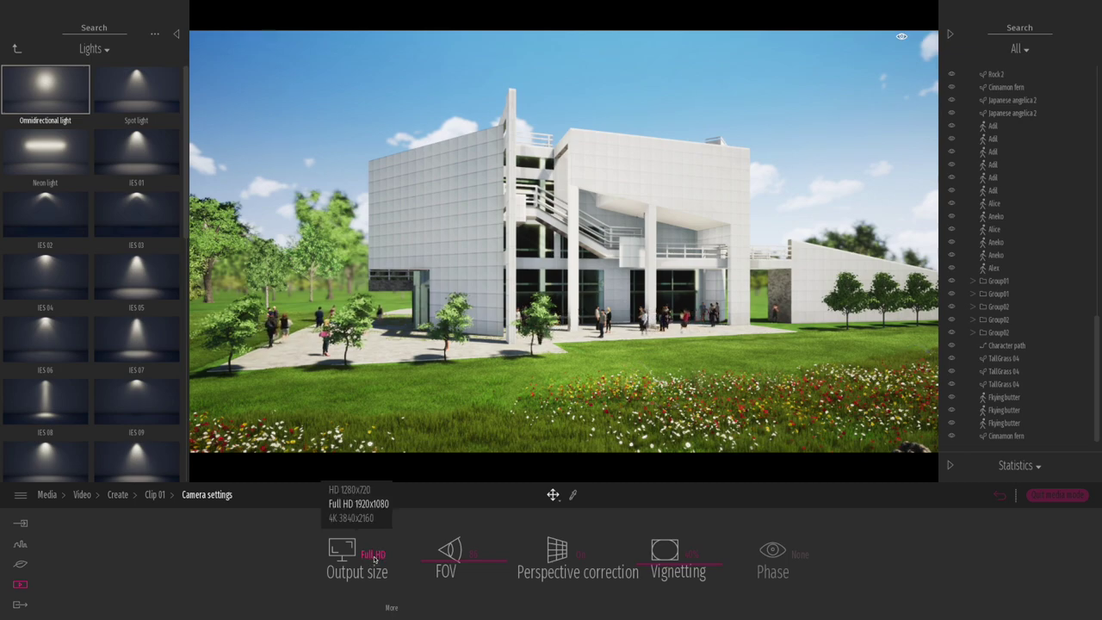
{"action": "left_click", "coordinate": [347, 519]}
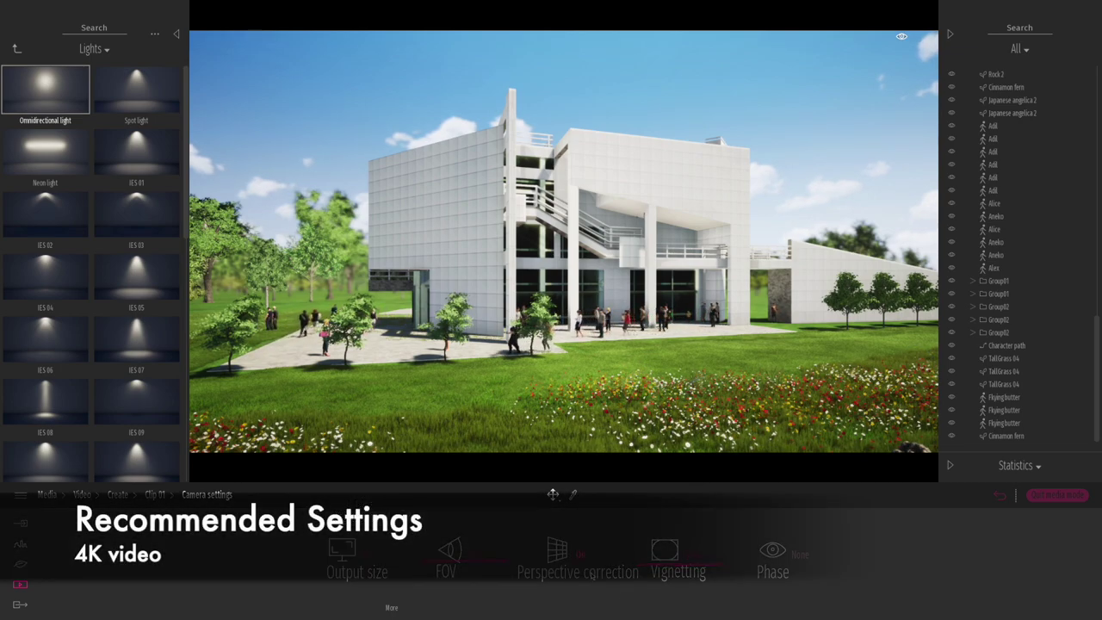
{"action": "left_click", "coordinate": [117, 494]}
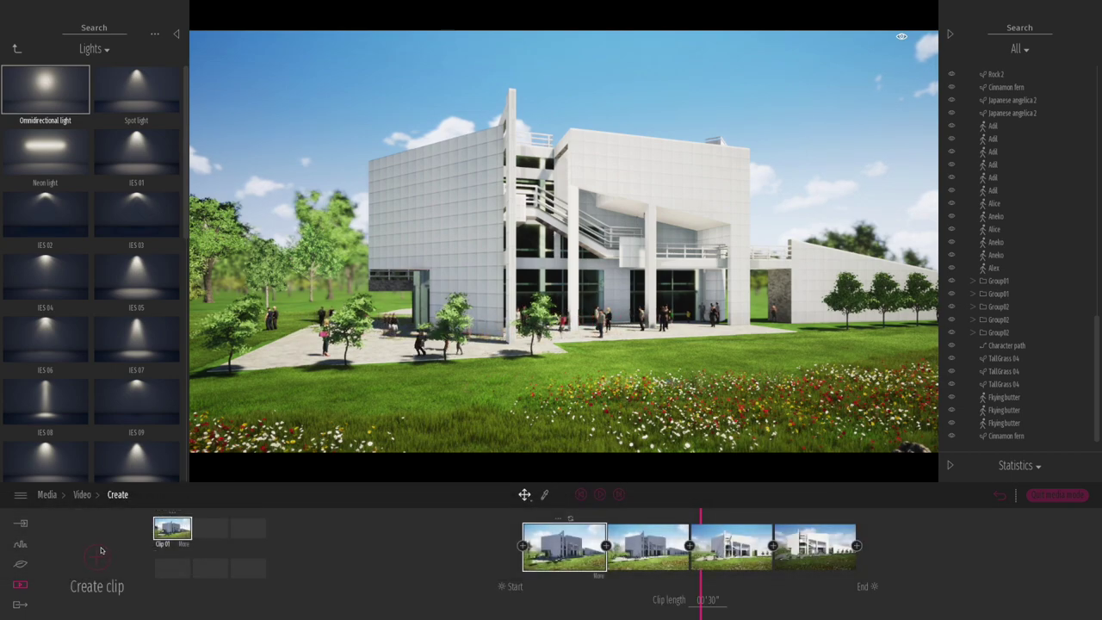
Step: Frame the building from a distance across the lawn, with the tree-lined side wall in view, and create a second clip from there
{"action": "key", "text": "w"}
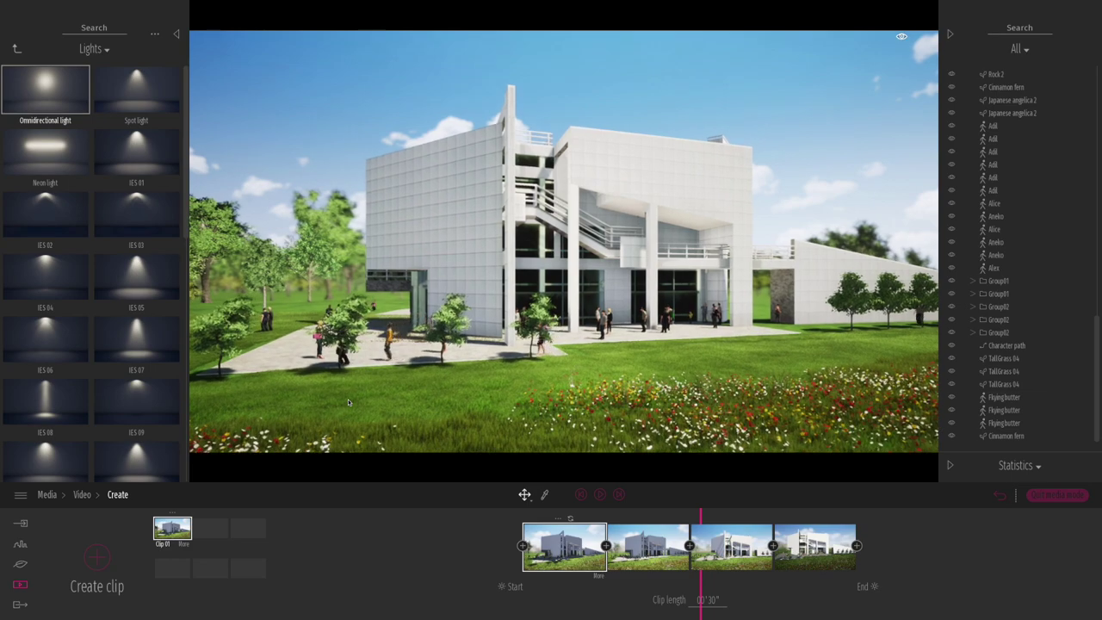
{"action": "key", "text": "d"}
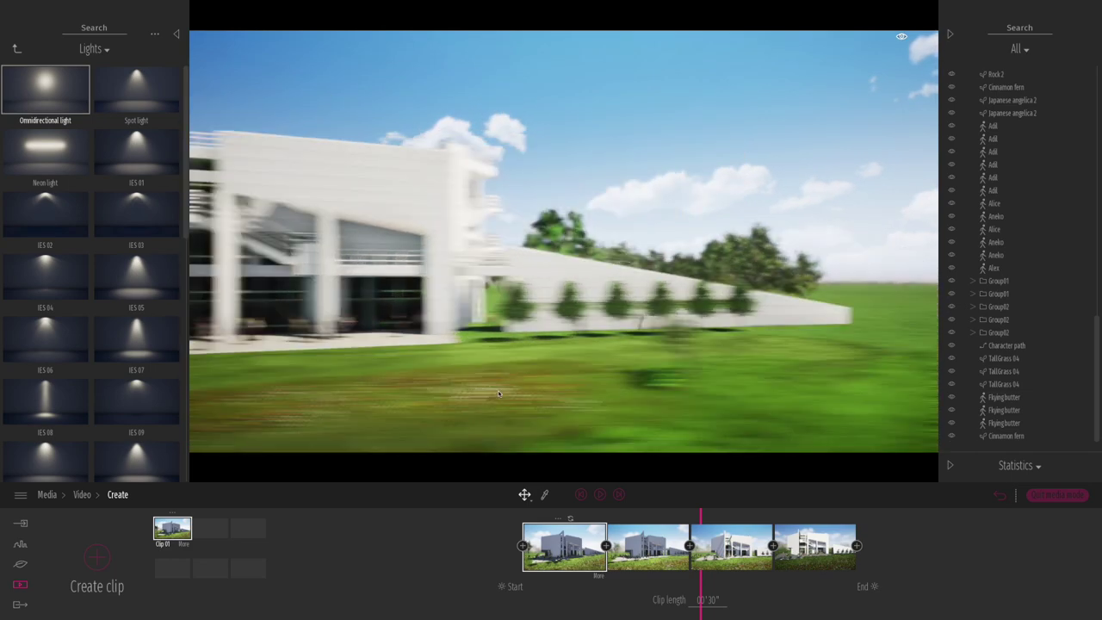
{"action": "right_click_drag", "start_coordinate": [493, 390], "coordinate": [285, 396]}
{"action": "key", "text": "w"}
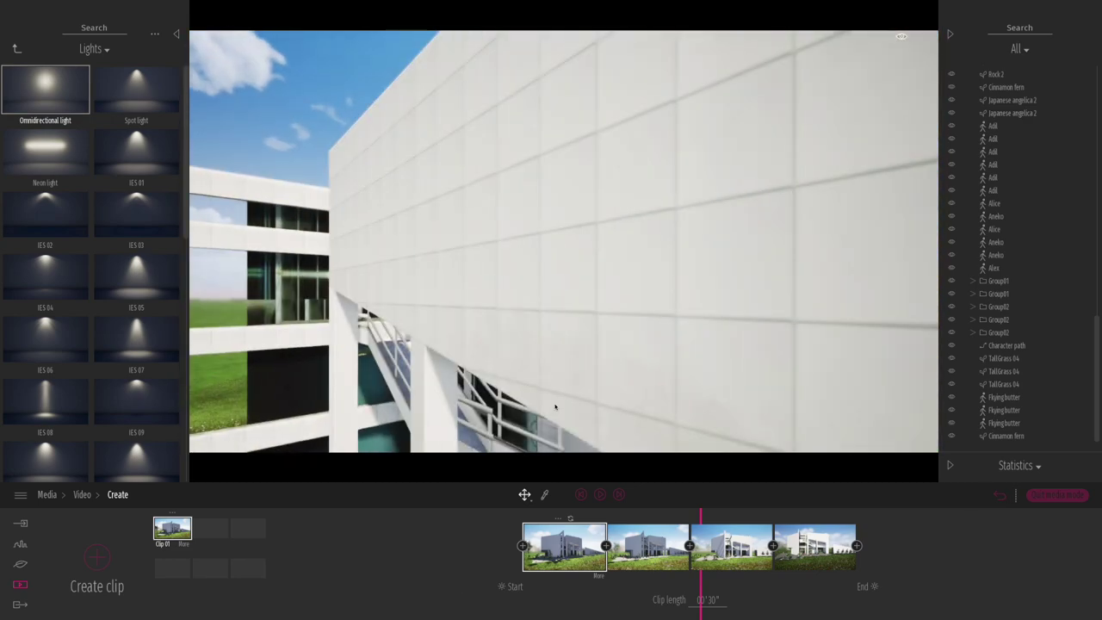
{"action": "key", "text": "s"}
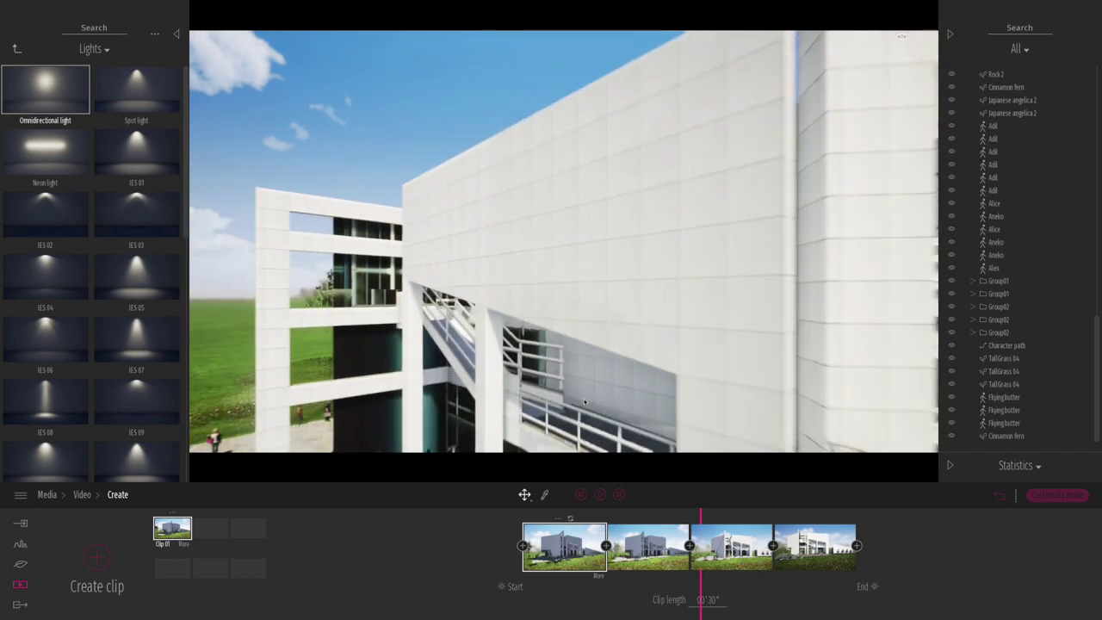
{"action": "key", "text": "s"}
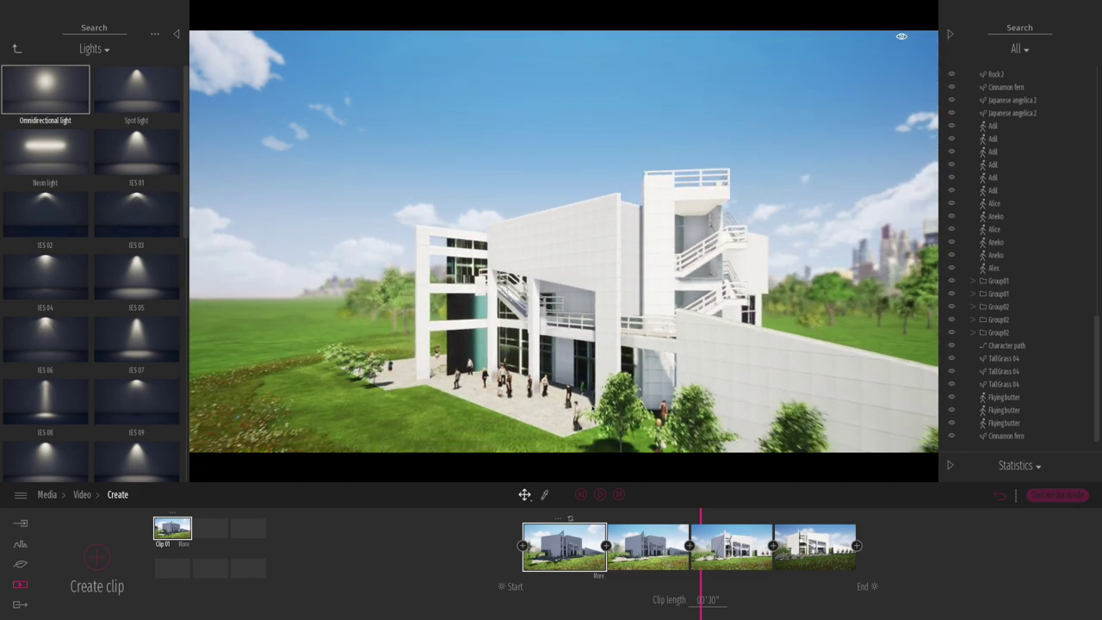
{"action": "key", "text": "s"}
{"action": "key", "text": "q"}
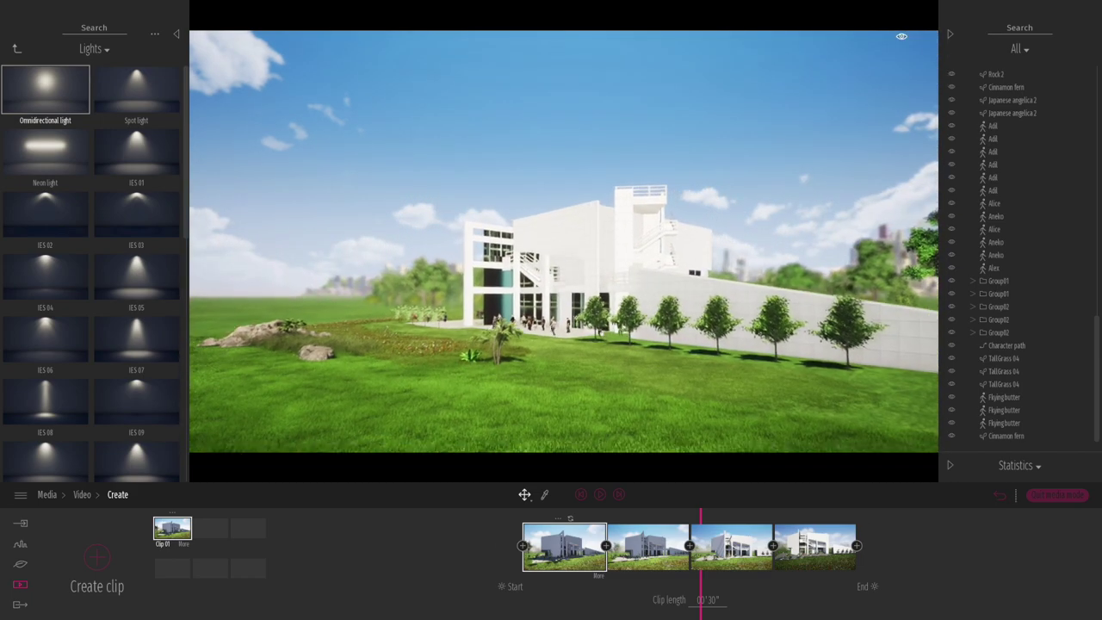
{"action": "key", "text": "w"}
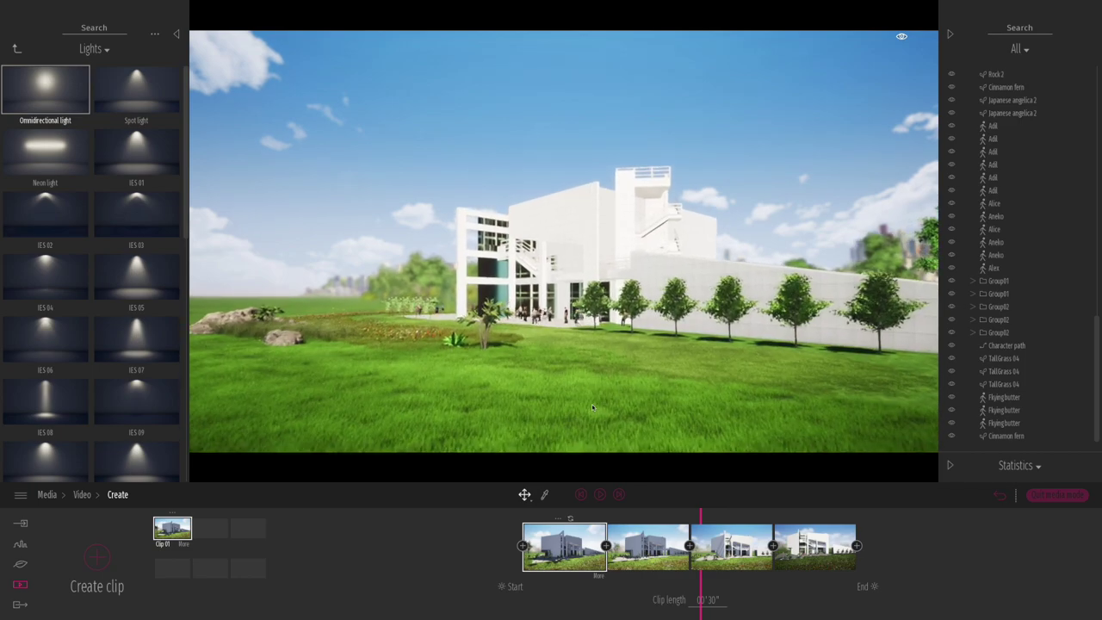
{"action": "mouse_move", "coordinate": [544, 391]}
{"action": "right_mouse_down"}
{"action": "mouse_move", "coordinate": [583, 397]}
{"action": "mouse_move", "coordinate": [546, 384]}
{"action": "right_mouse_up"}
{"action": "key", "text": "e"}
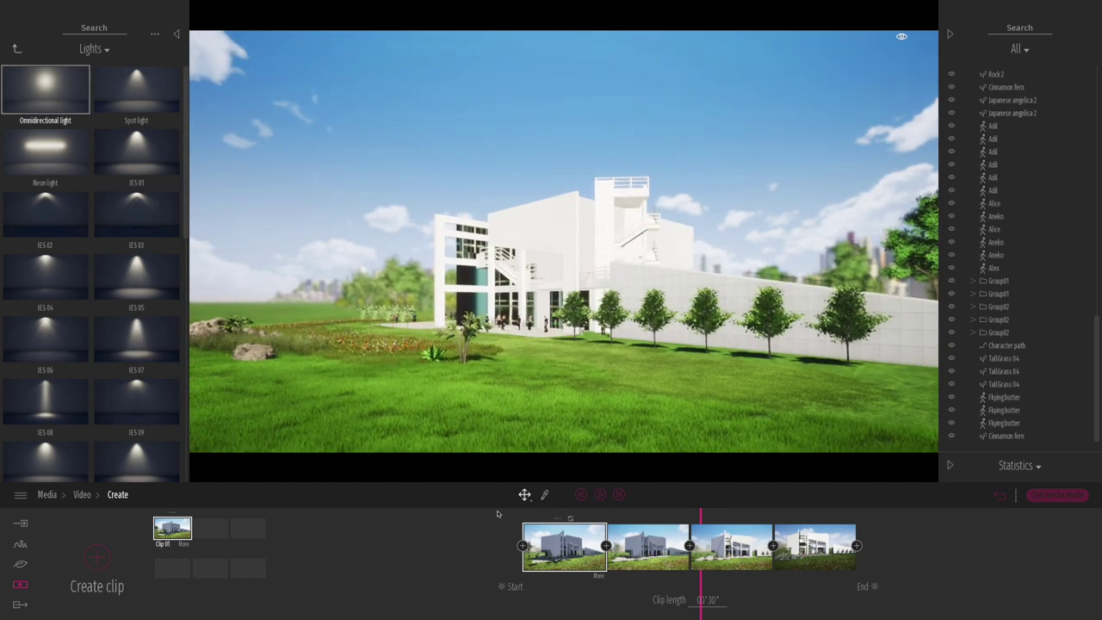
{"action": "left_click", "coordinate": [97, 561]}
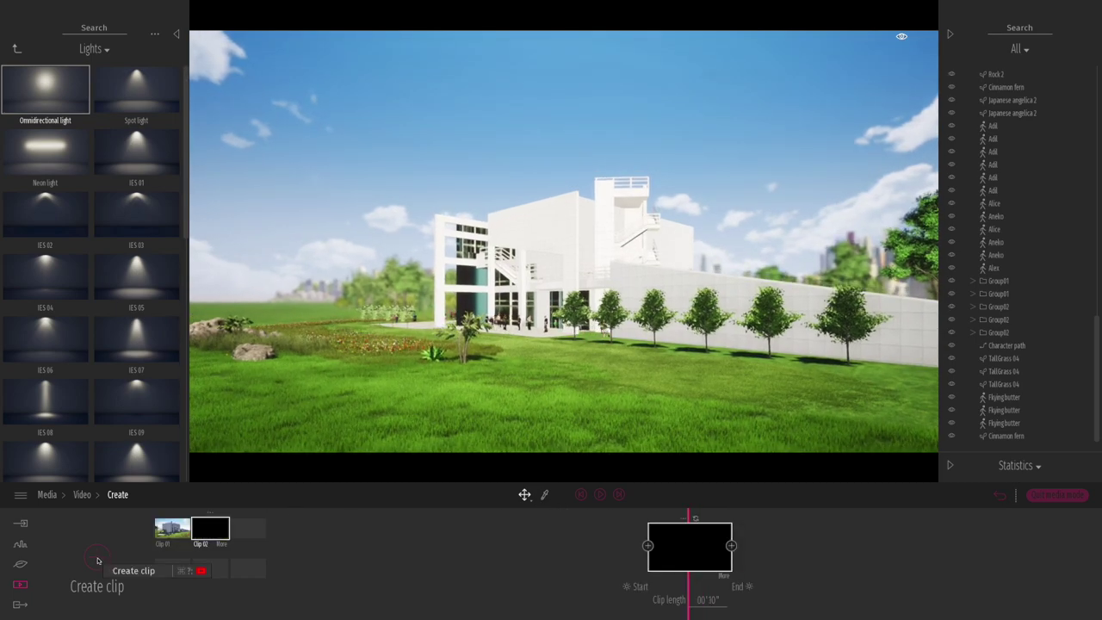
Step: Adjust the second clip's start time of day and add three keyframes that bring the camera closer to the building along the tree-lined wall
{"action": "left_click", "coordinate": [641, 587]}
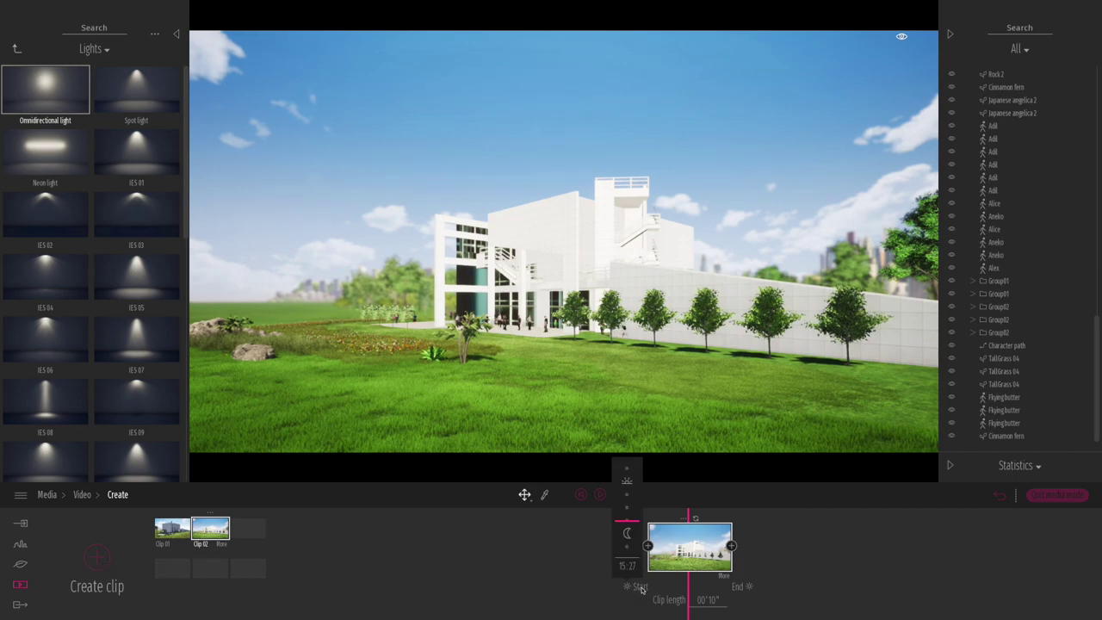
{"action": "left_click_drag", "start_coordinate": [623, 512], "coordinate": [623, 509]}
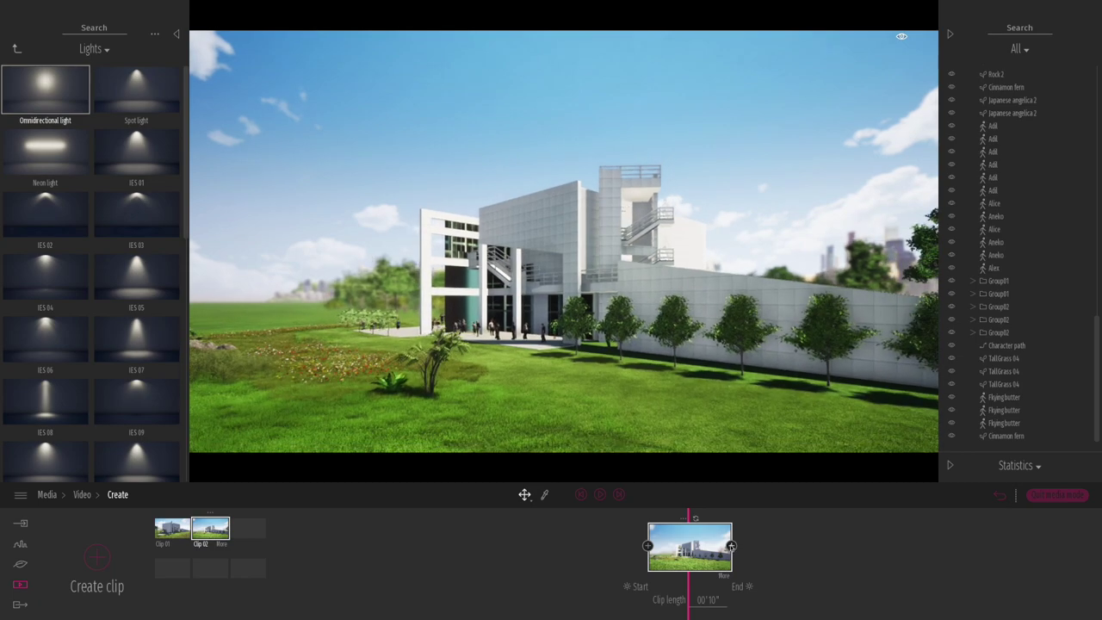
{"action": "left_click", "coordinate": [731, 546]}
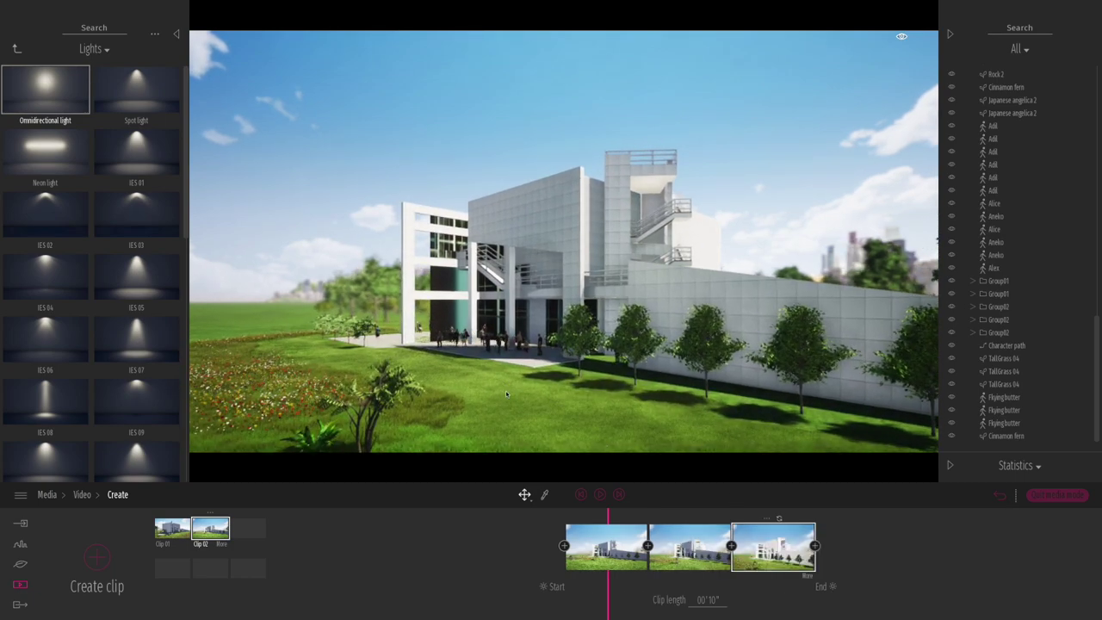
{"action": "scroll", "coordinate": [508, 395], "scroll_direction": "up", "scroll_amount": 1}
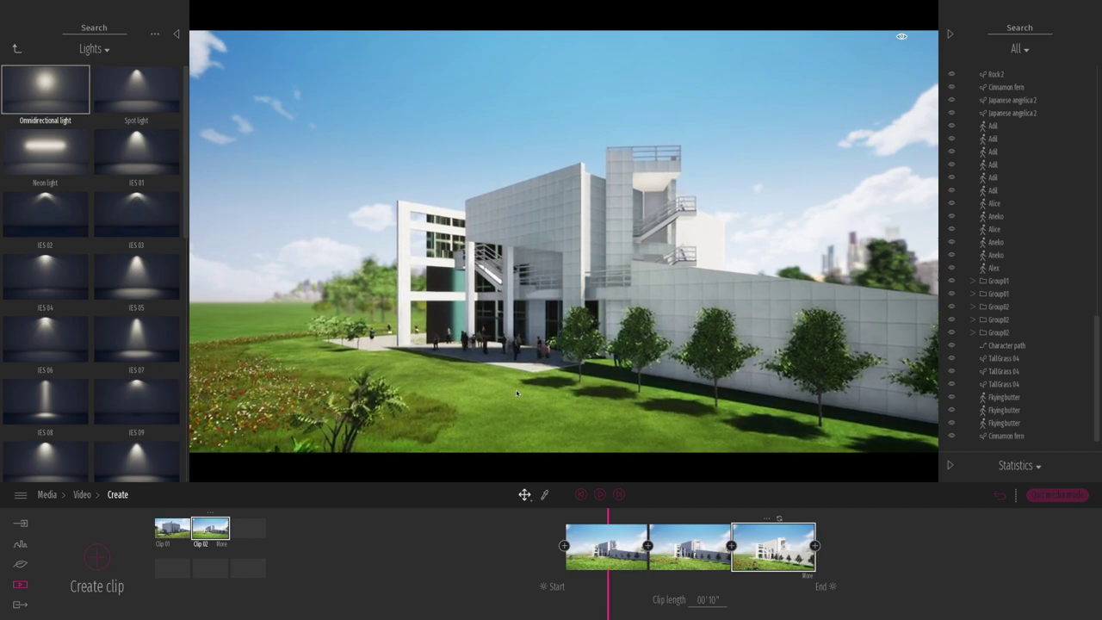
{"action": "left_click", "coordinate": [518, 383]}
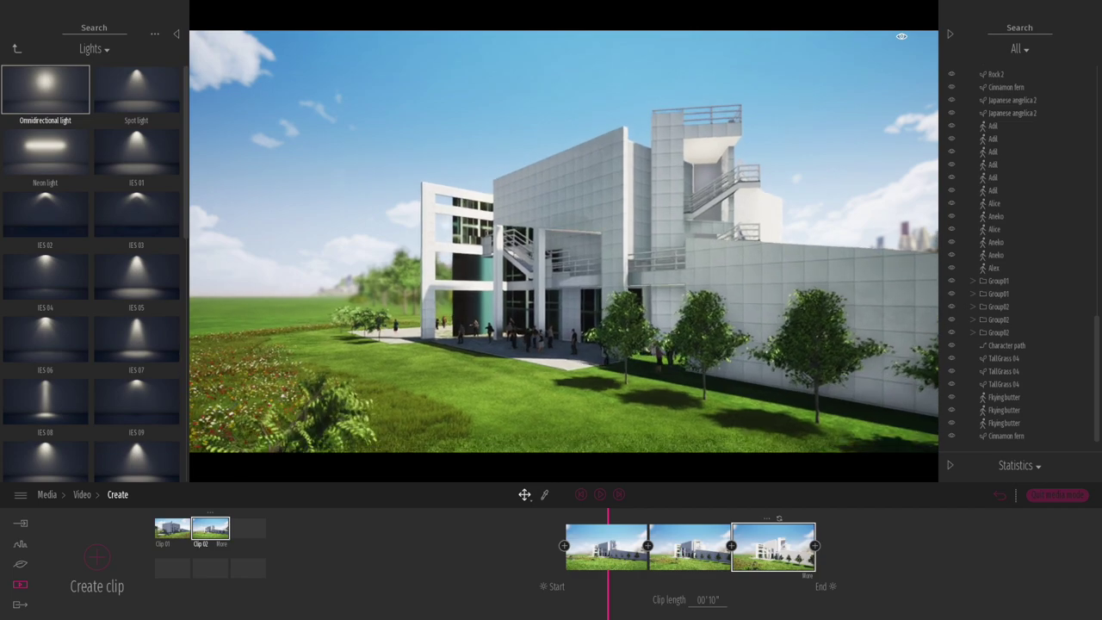
{"action": "left_click", "coordinate": [815, 545]}
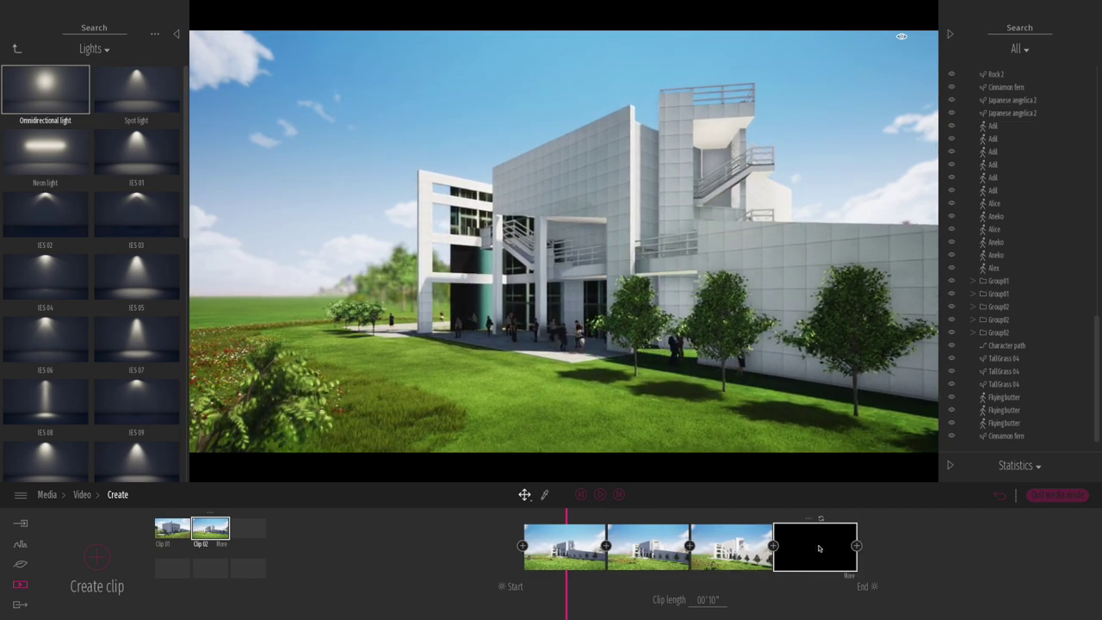
Step: Add five more keyframes that swing the camera around from the tree-lined wall to a nearly frontal view of the entrance façade above the flowers
{"action": "left_click", "coordinate": [582, 495]}
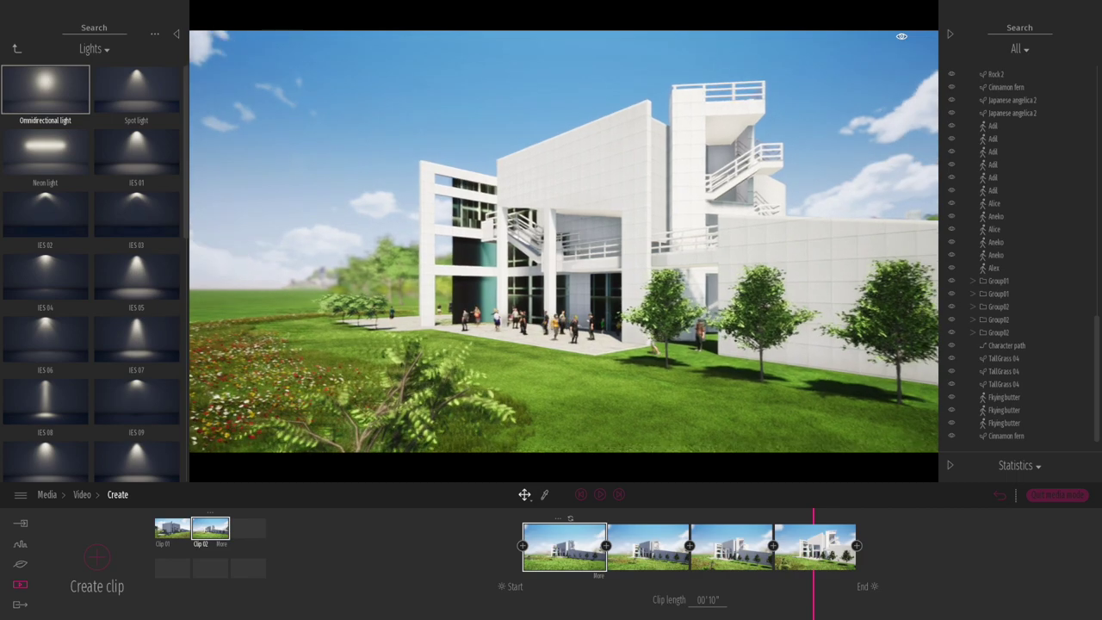
{"action": "left_click", "coordinate": [857, 545]}
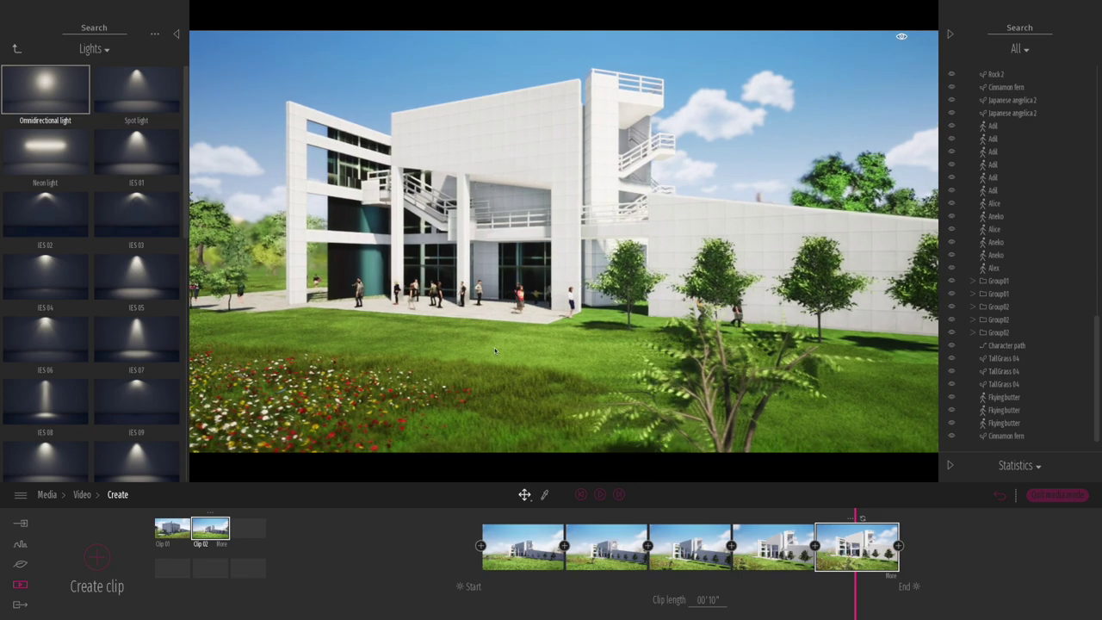
{"action": "left_click", "coordinate": [899, 547]}
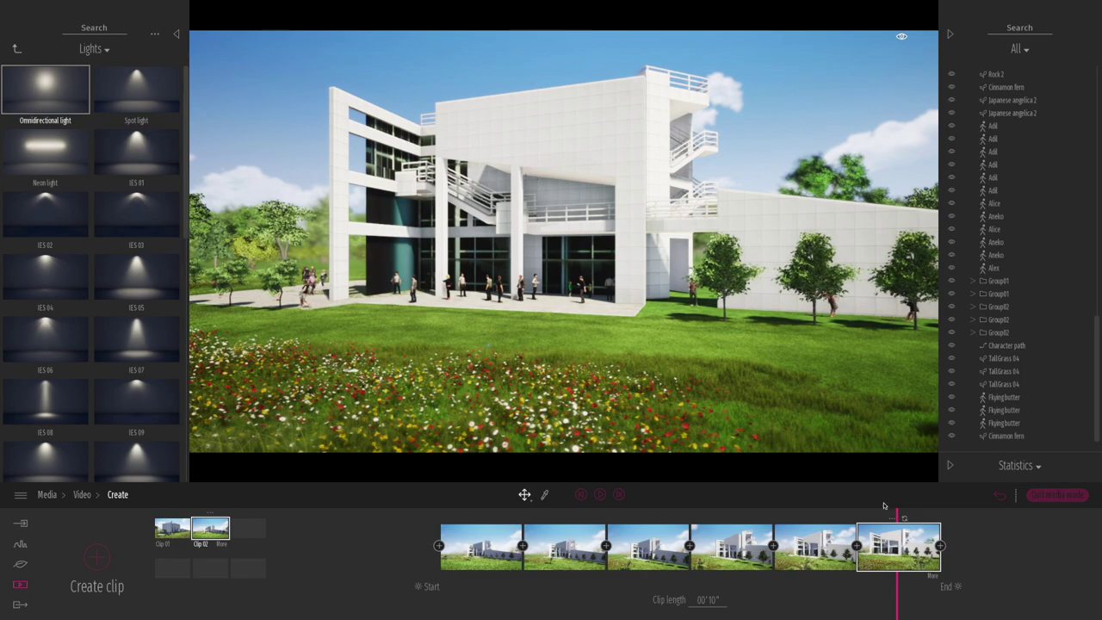
{"action": "left_click", "coordinate": [940, 546]}
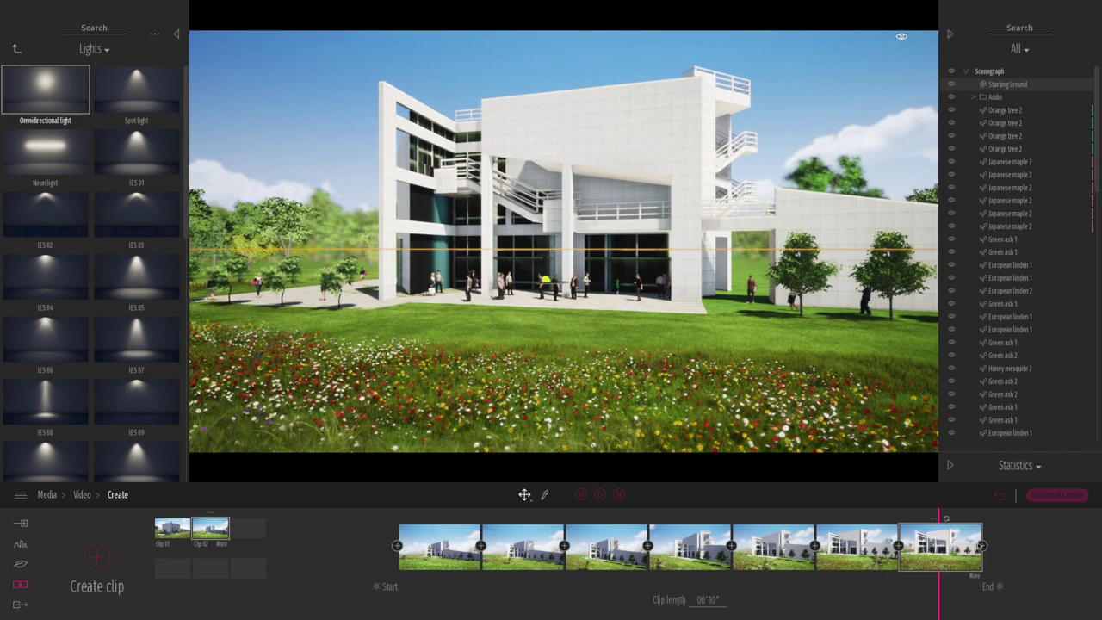
{"action": "left_click", "coordinate": [983, 546]}
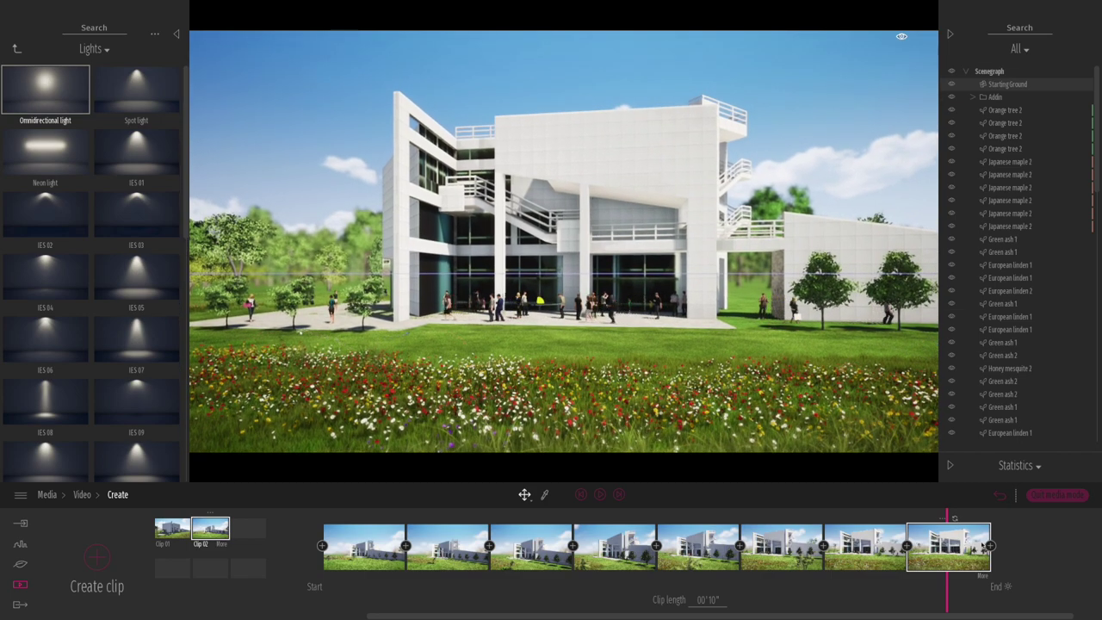
{"action": "left_click", "coordinate": [991, 546]}
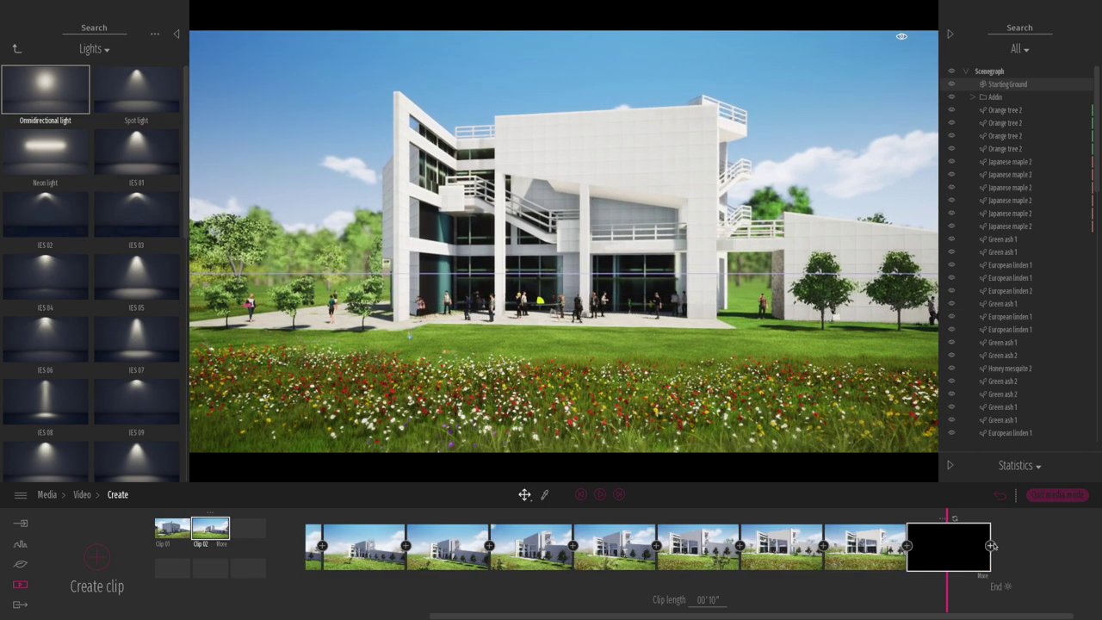
Step: Set the second clip's length to 30 seconds, play it to check the camera movement, and return to its opening keyframes
{"action": "left_click", "coordinate": [713, 606]}
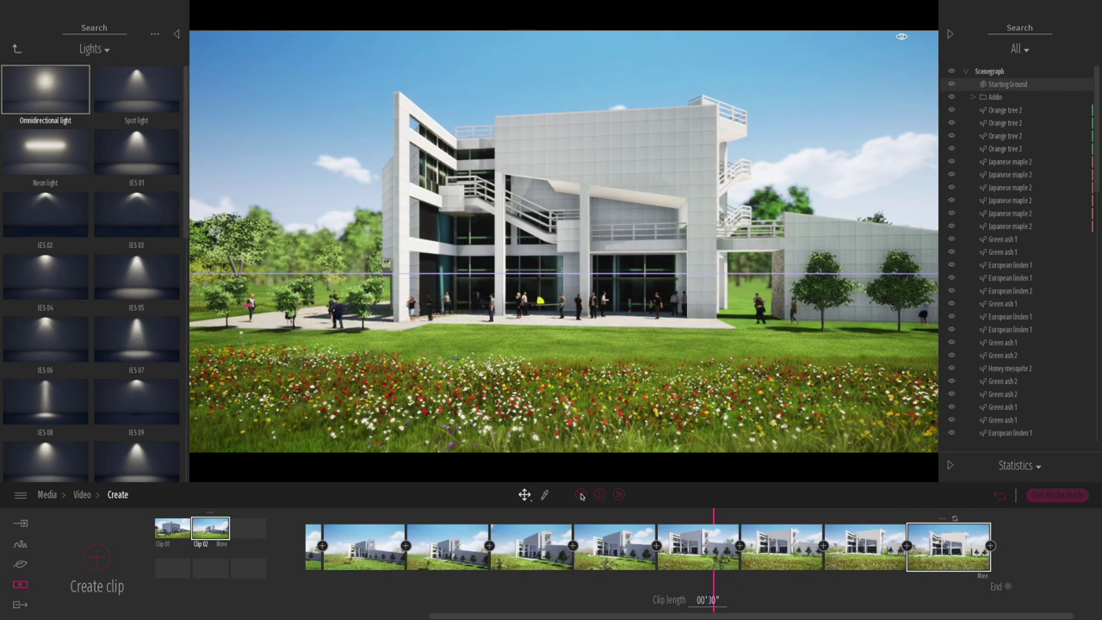
{"action": "left_click", "coordinate": [600, 494]}
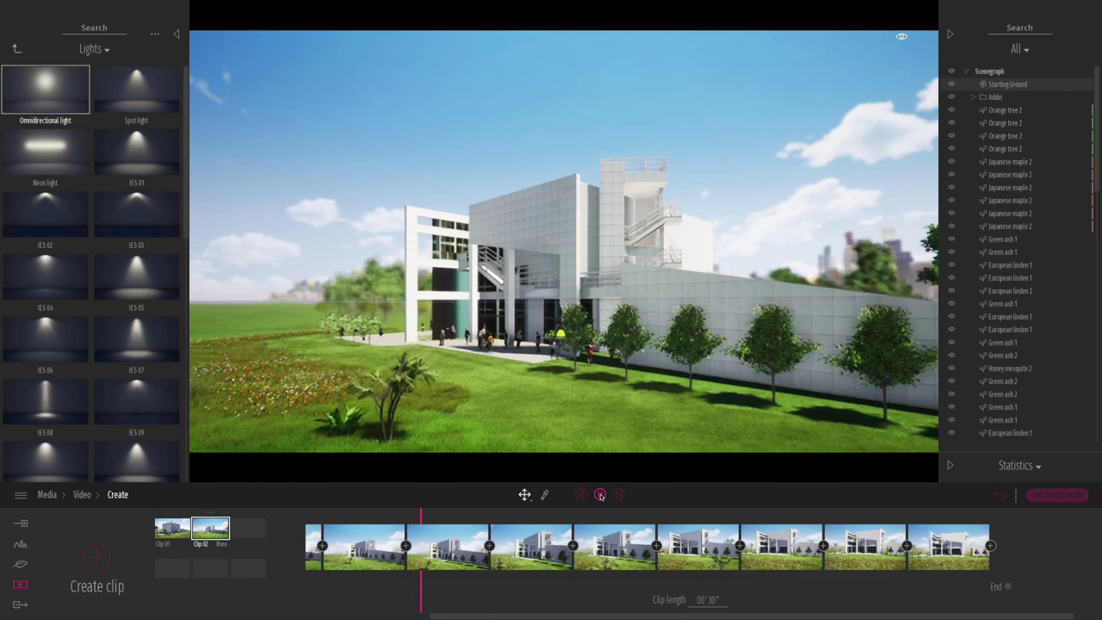
{"action": "left_click", "coordinate": [600, 496]}
{"action": "left_click_drag", "start_coordinate": [491, 615], "coordinate": [318, 616]}
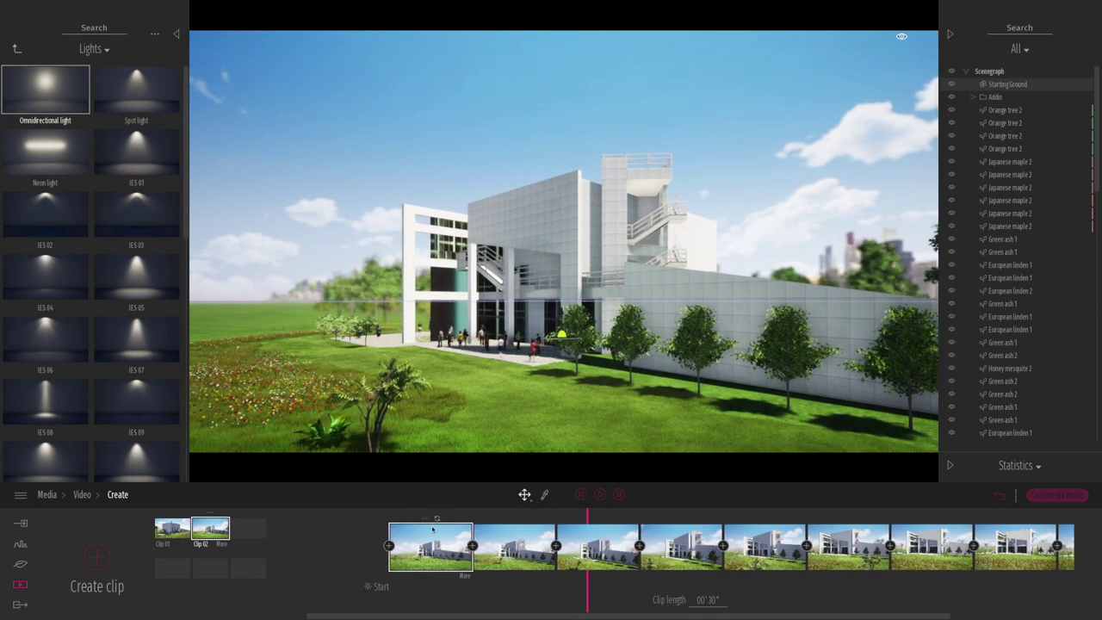
Step: Change the second clip's weather from sunny to rain, keeping the summer season
{"action": "left_click", "coordinate": [221, 545]}
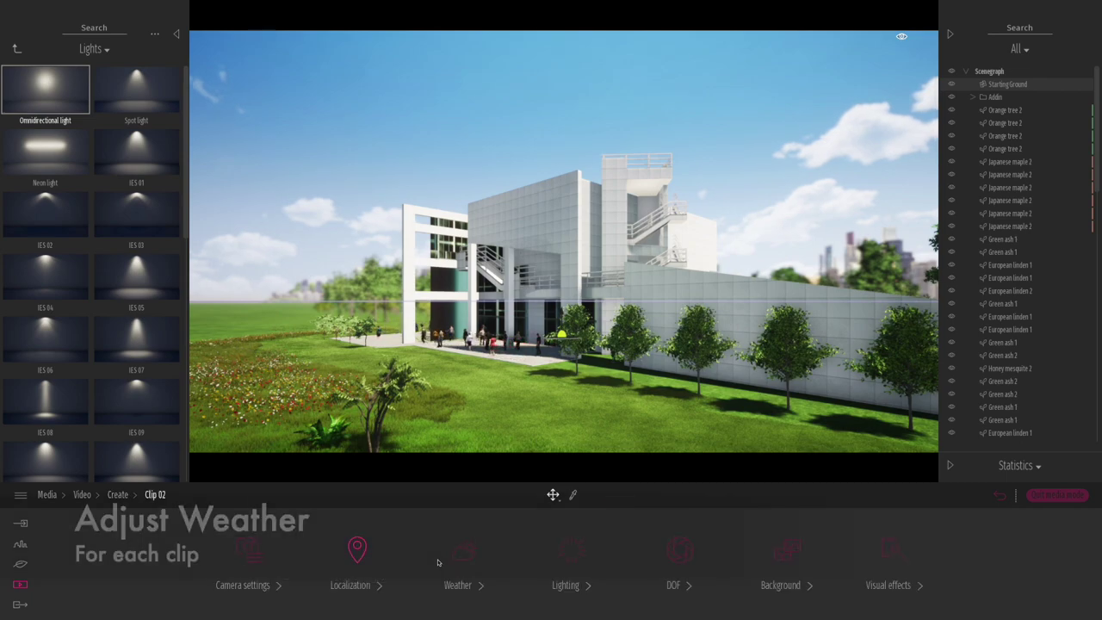
{"action": "left_click", "coordinate": [465, 554]}
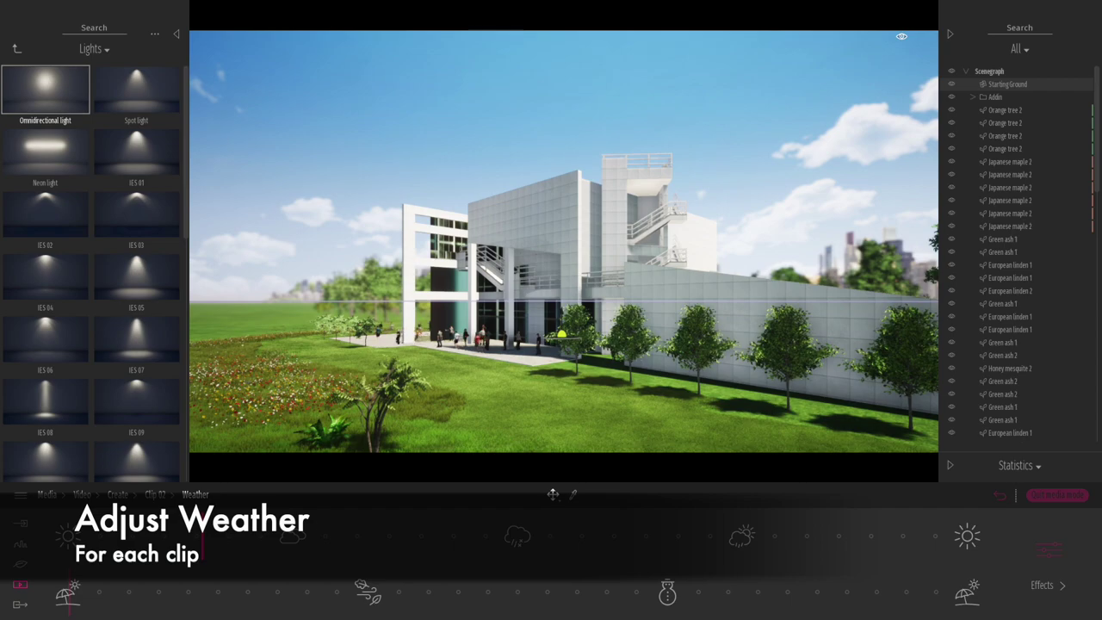
{"action": "left_click_drag", "start_coordinate": [293, 537], "coordinate": [498, 538]}
{"action": "left_click_drag", "start_coordinate": [550, 542], "coordinate": [522, 537]}
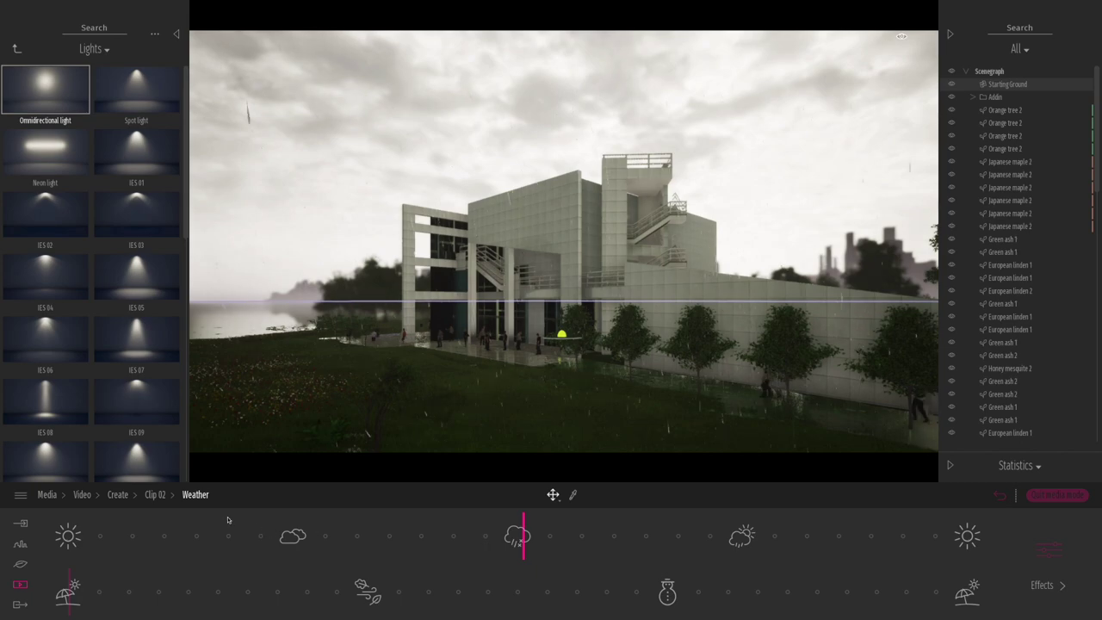
{"action": "left_click", "coordinate": [154, 495]}
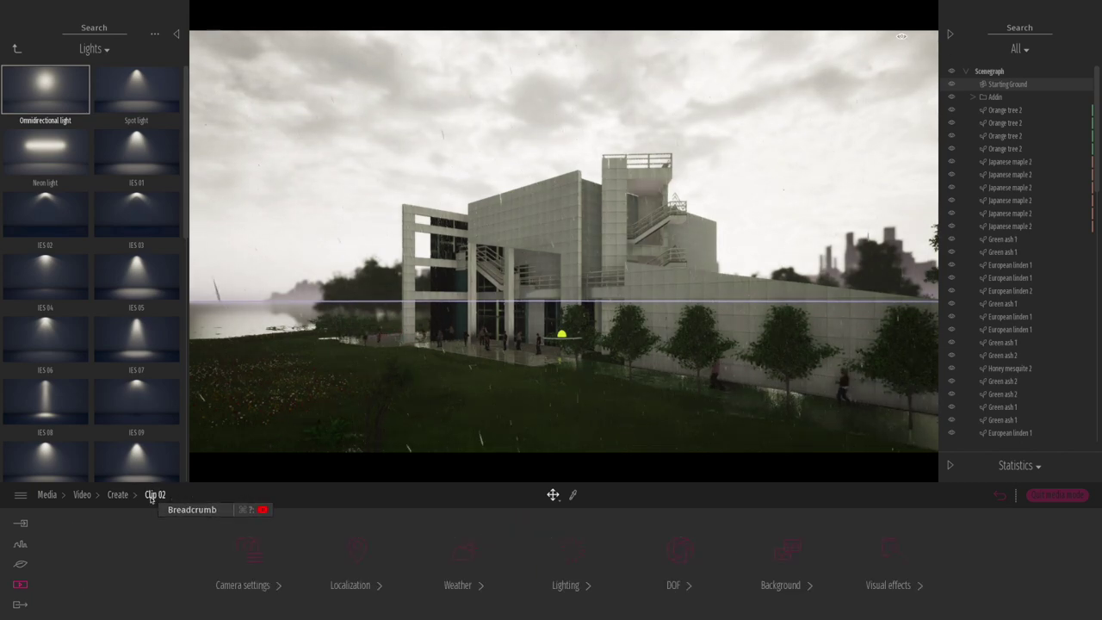
Step: Brighten the second clip's lighting by raising the ambient light to 2.21, and slightly increase the sun power and shadow settings
{"action": "left_click", "coordinate": [566, 584]}
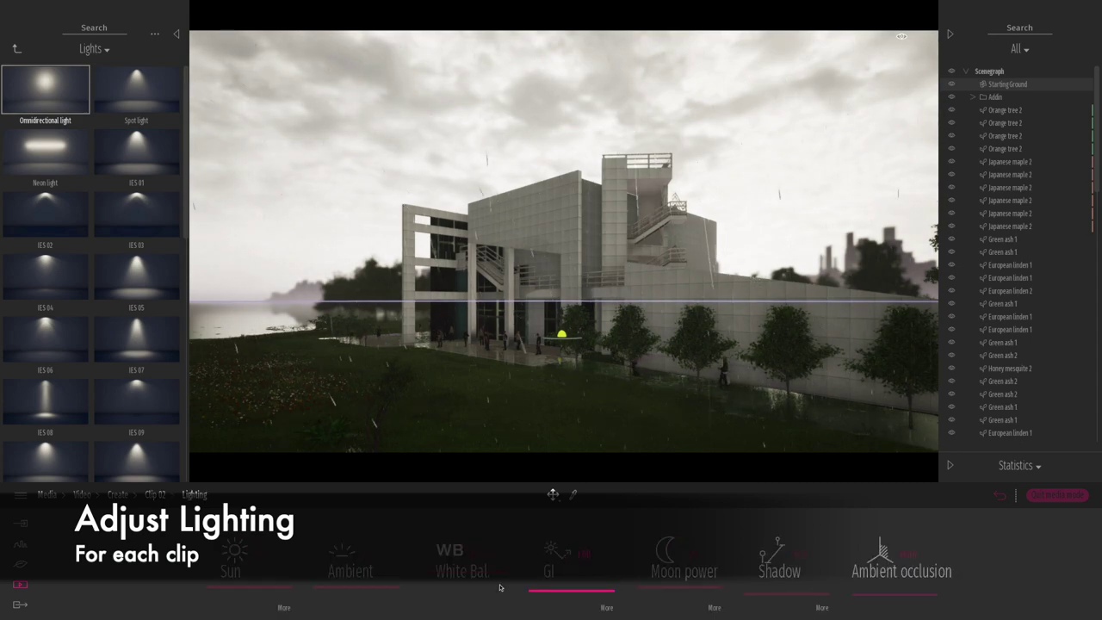
{"action": "left_click_drag", "start_coordinate": [344, 582], "coordinate": [345, 579]}
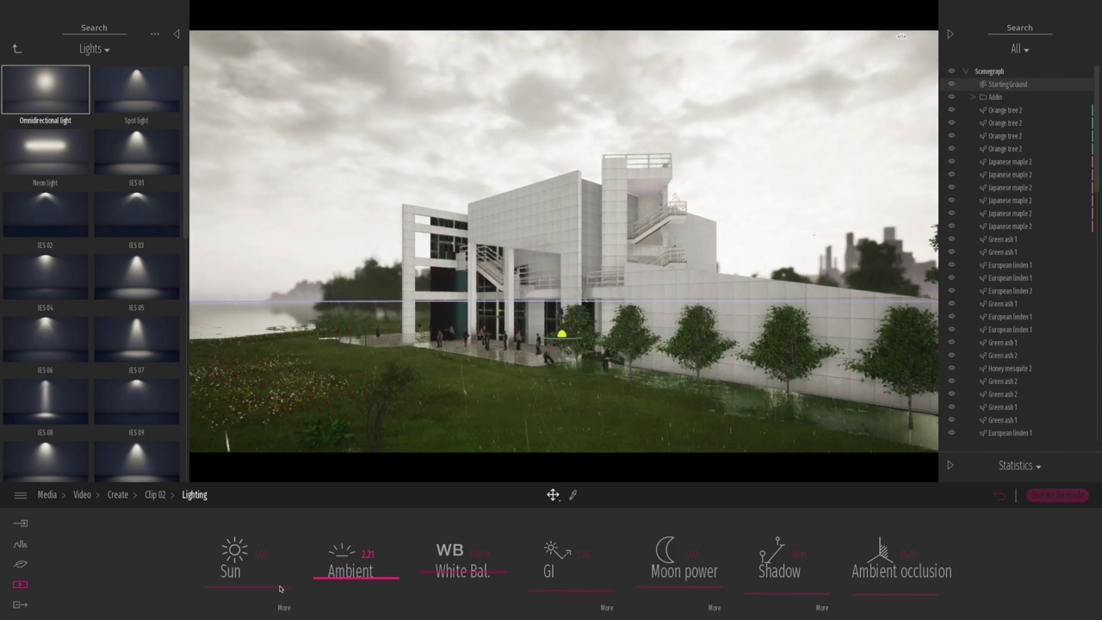
{"action": "mouse_move", "coordinate": [278, 587]}
{"action": "left_mouse_down"}
{"action": "mouse_move", "coordinate": [277, 573]}
{"action": "mouse_move", "coordinate": [275, 582]}
{"action": "left_mouse_up"}
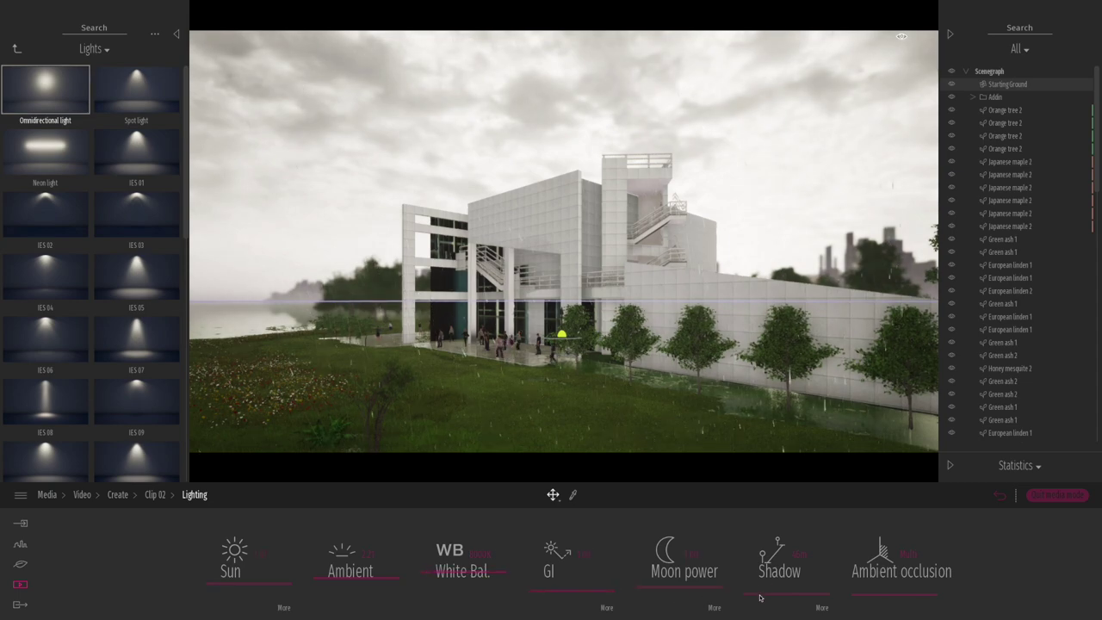
{"action": "left_click_drag", "start_coordinate": [773, 596], "coordinate": [771, 592]}
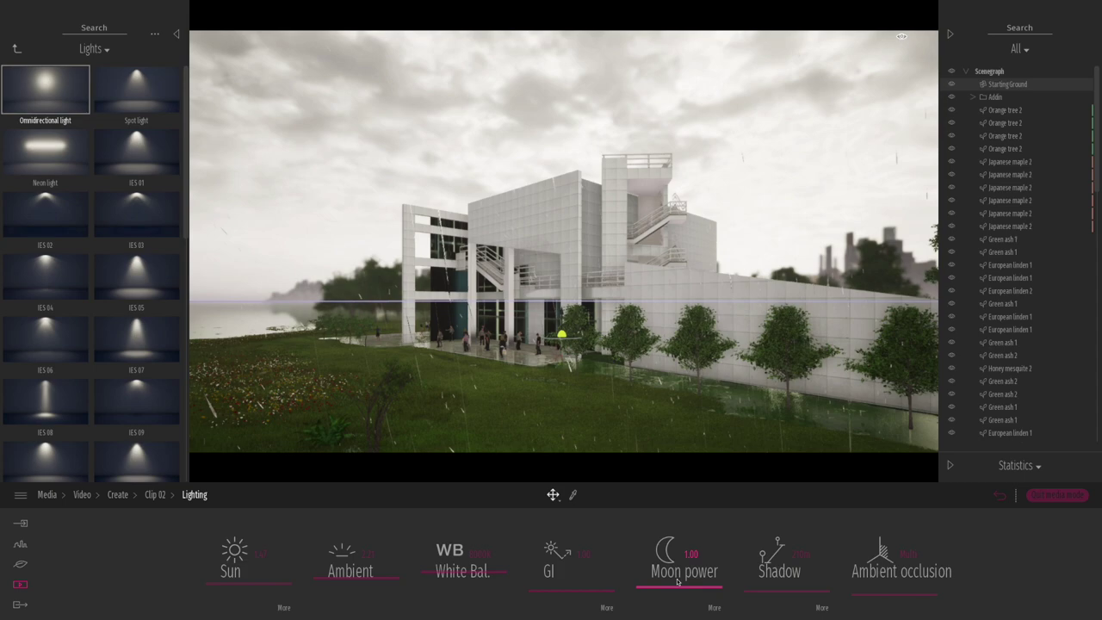
Step: Lower the color gradient saturation of the second clip to its minimum for a black-and-white look
{"action": "left_click", "coordinate": [157, 495]}
{"action": "left_click", "coordinate": [887, 552]}
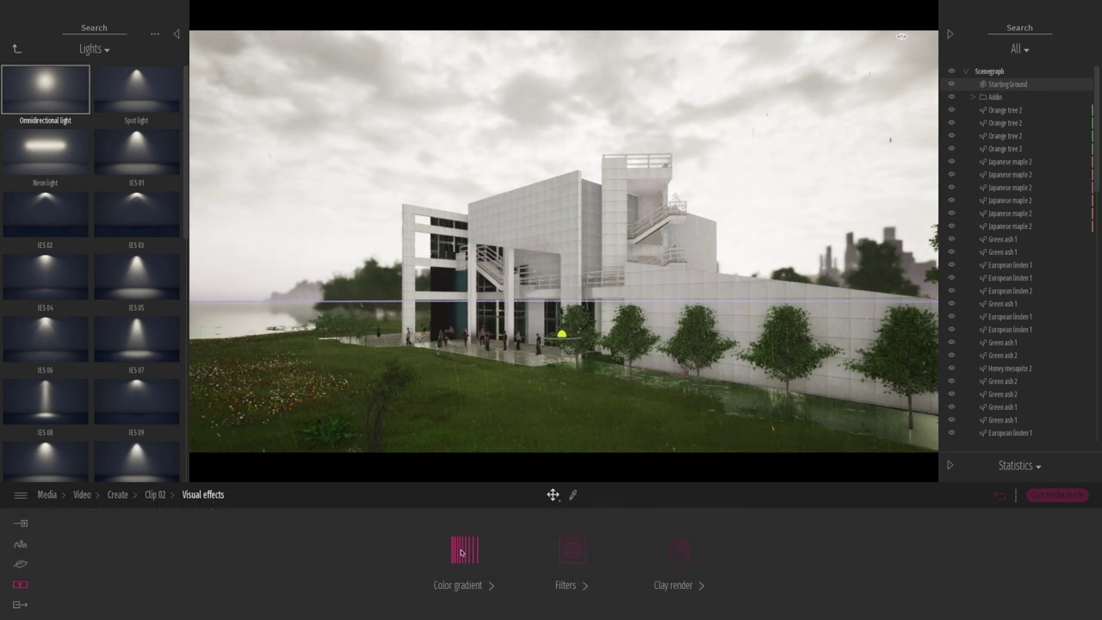
{"action": "left_click", "coordinate": [463, 556]}
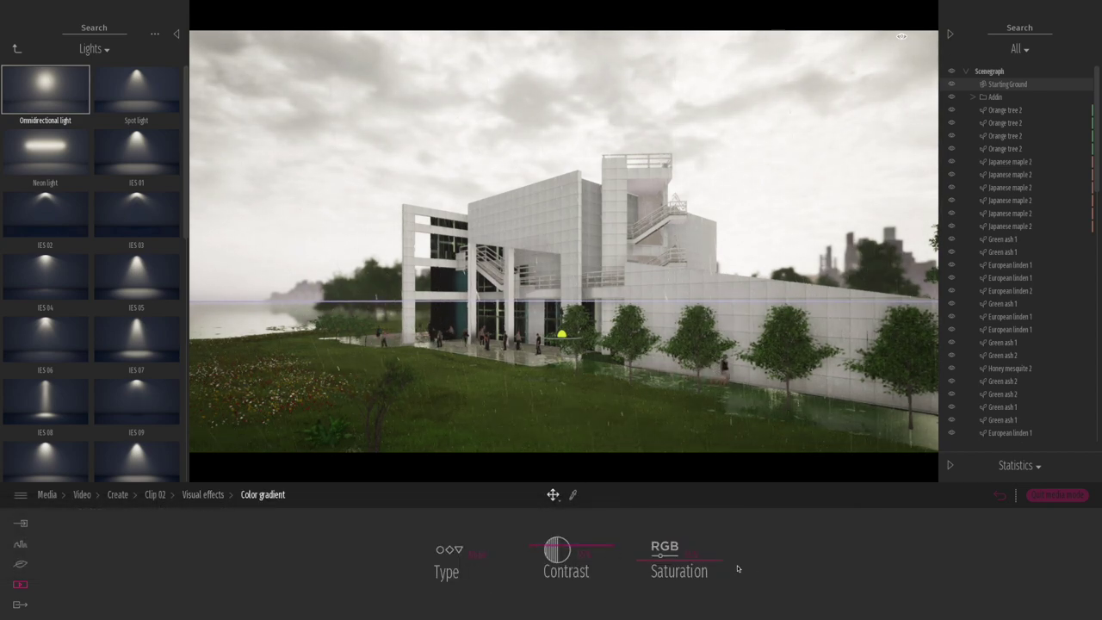
{"action": "left_click_drag", "start_coordinate": [648, 564], "coordinate": [648, 599]}
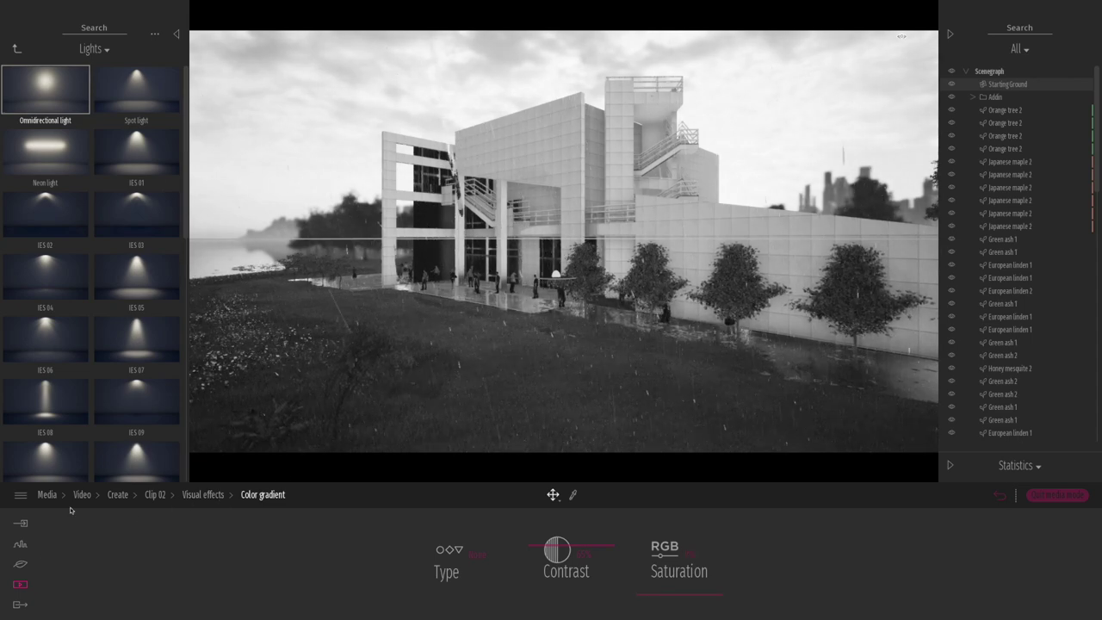
Step: Return to the still images and reframe Image 01 with a higher, slightly turned view of the entrance façade
{"action": "left_click", "coordinate": [21, 584]}
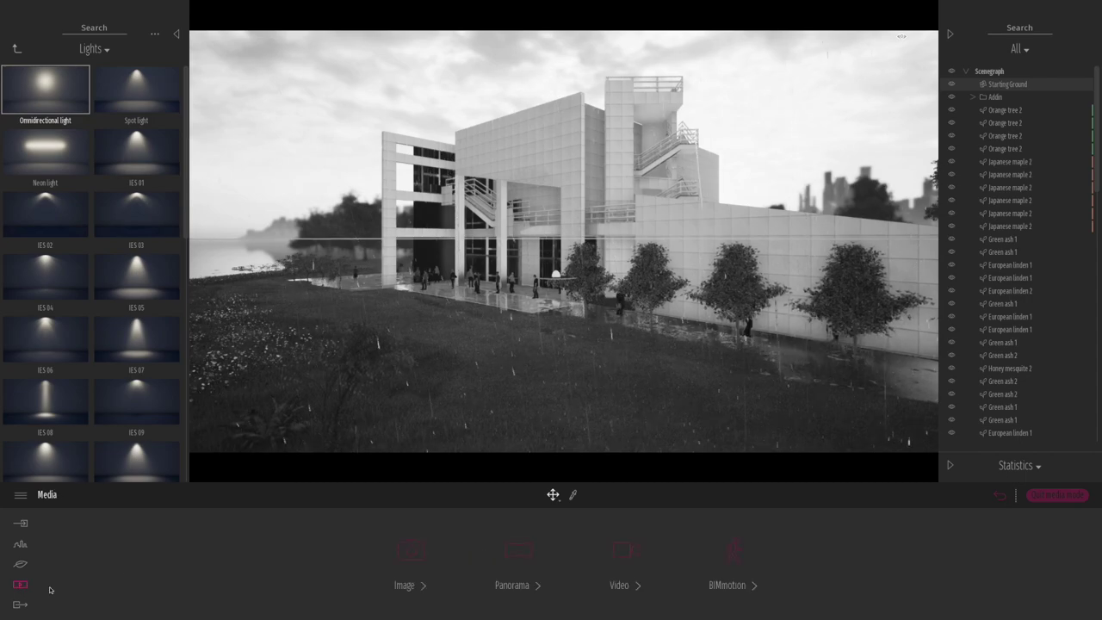
{"action": "left_click", "coordinate": [412, 551]}
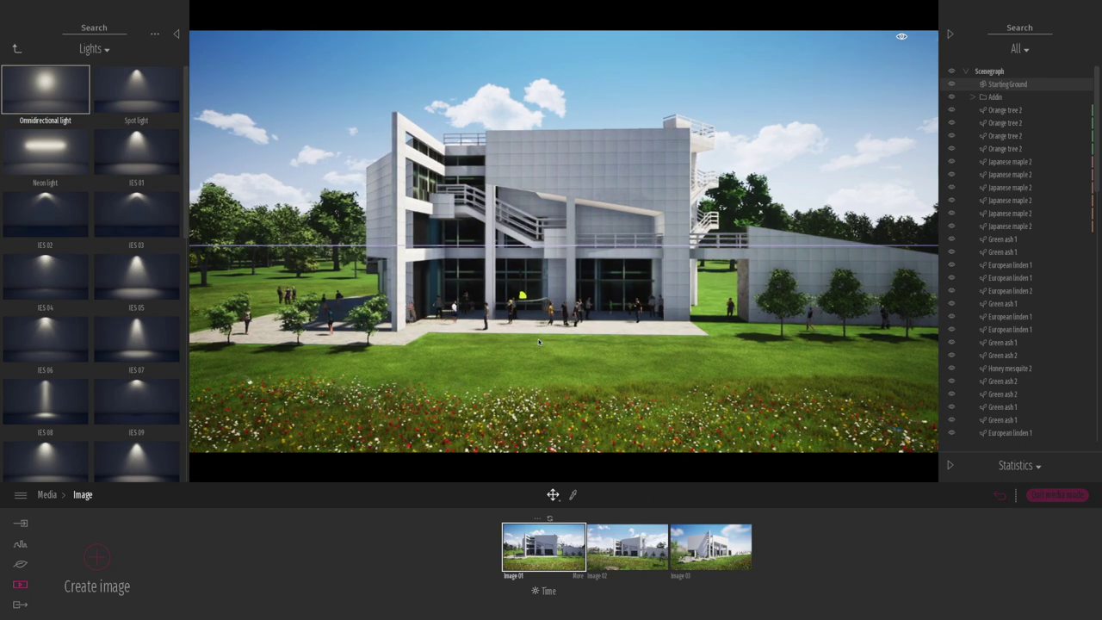
{"action": "right_click_drag", "start_coordinate": [586, 365], "coordinate": [548, 386]}
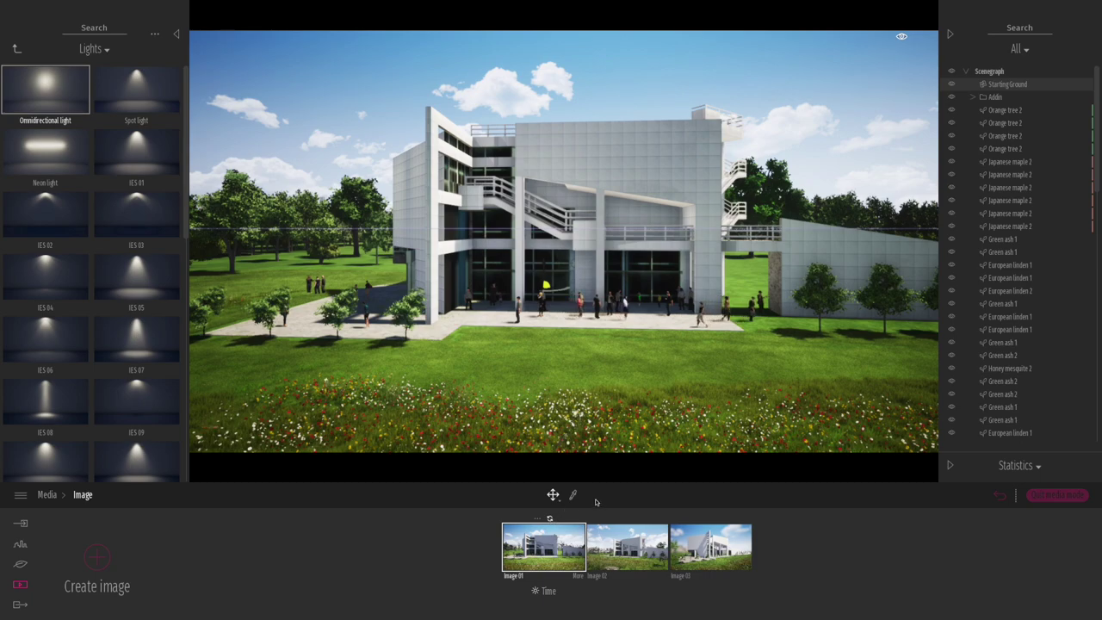
Step: Review Image 02, then raise the viewpoint of Image 03 slightly and update its saved view
{"action": "left_click", "coordinate": [627, 547]}
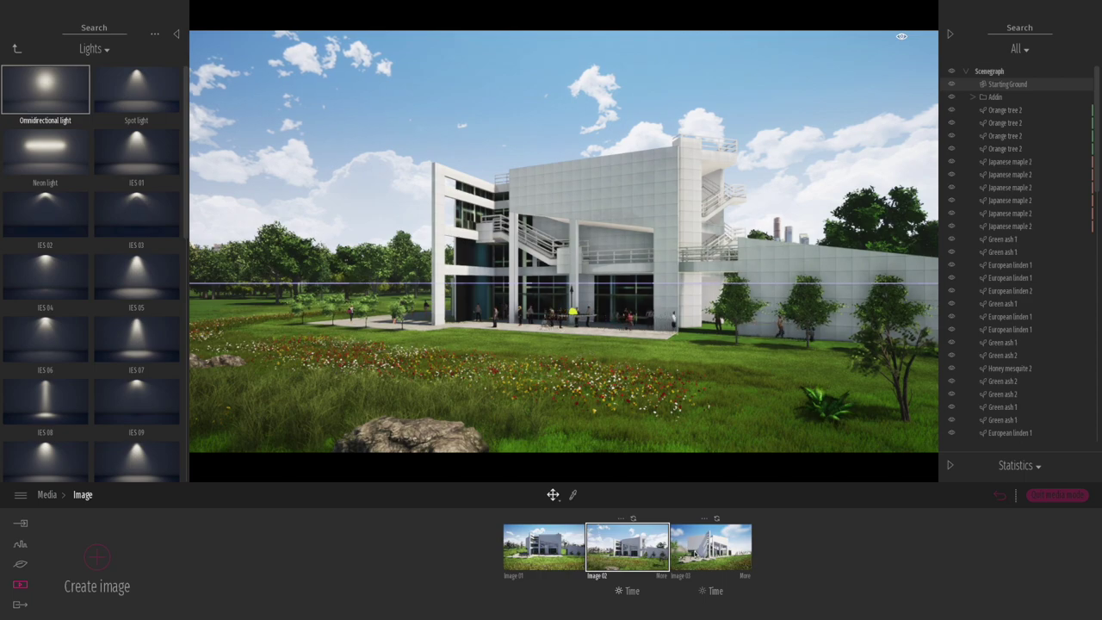
{"action": "left_click", "coordinate": [710, 546]}
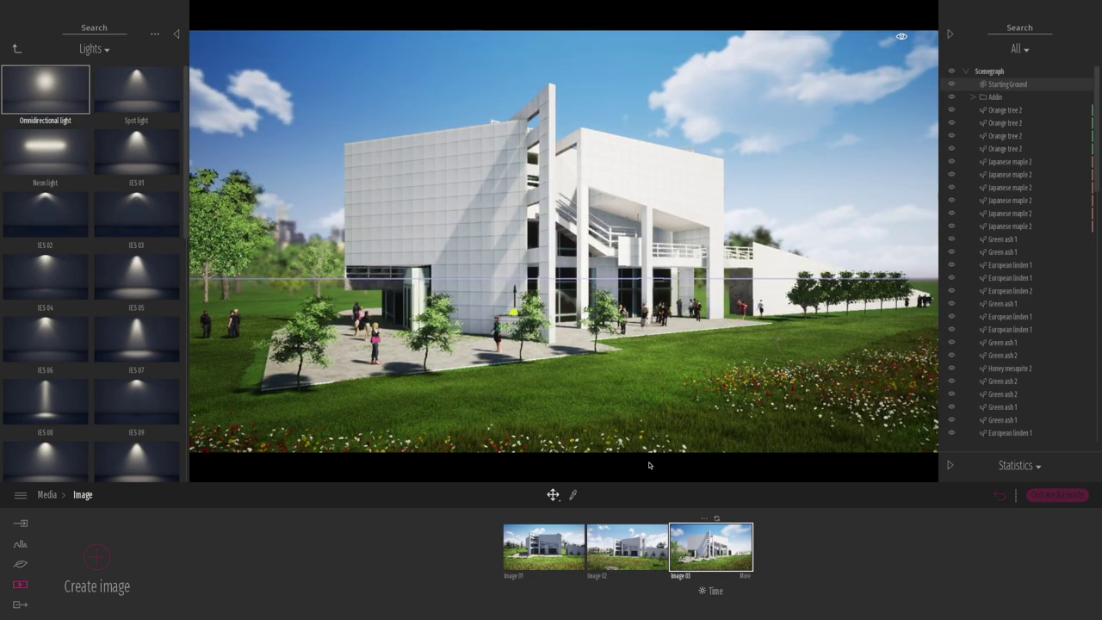
{"action": "right_click_drag", "start_coordinate": [589, 369], "coordinate": [588, 363]}
{"action": "key", "text": "e"}
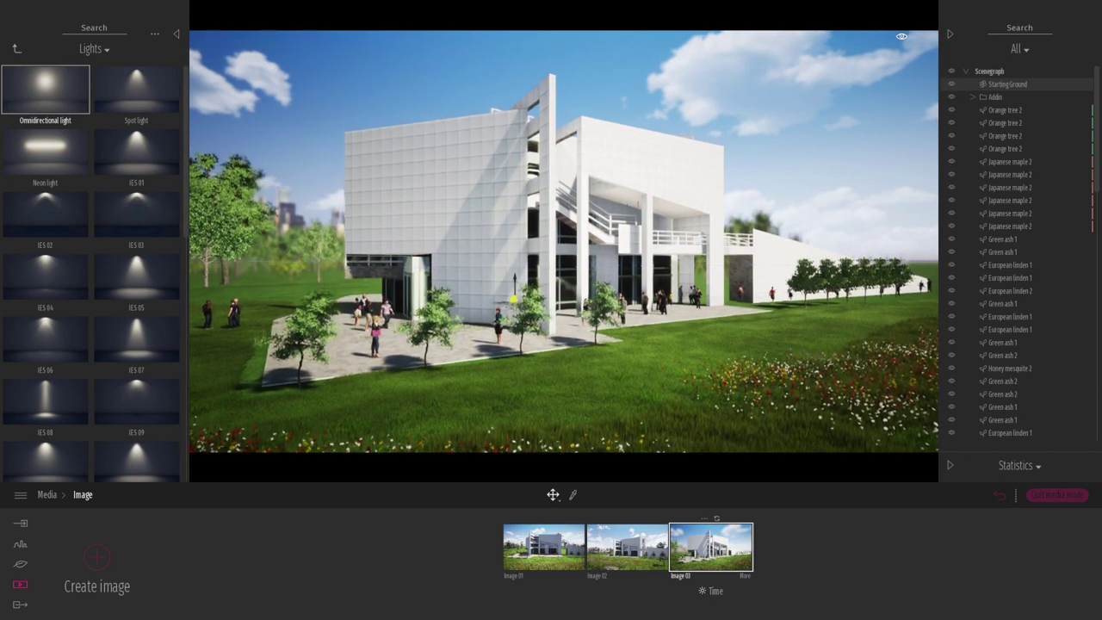
{"action": "left_click", "coordinate": [715, 519]}
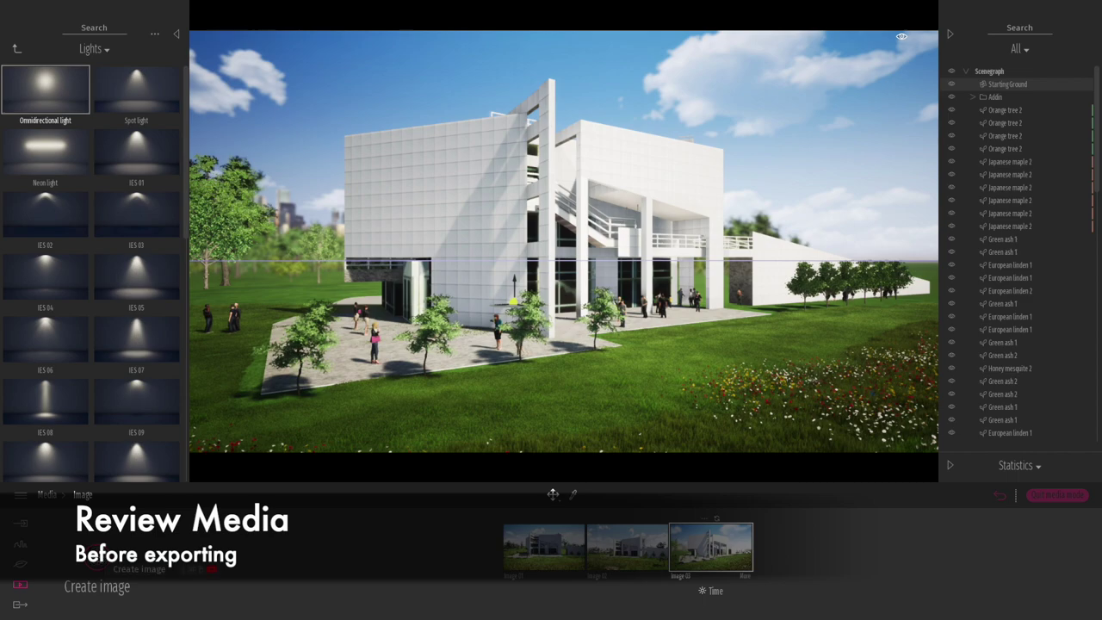
Step: Create a fourth image and swing its camera around to face the entrance façade behind the flower meadow
{"action": "left_click", "coordinate": [101, 556]}
{"action": "key", "text": "d"}
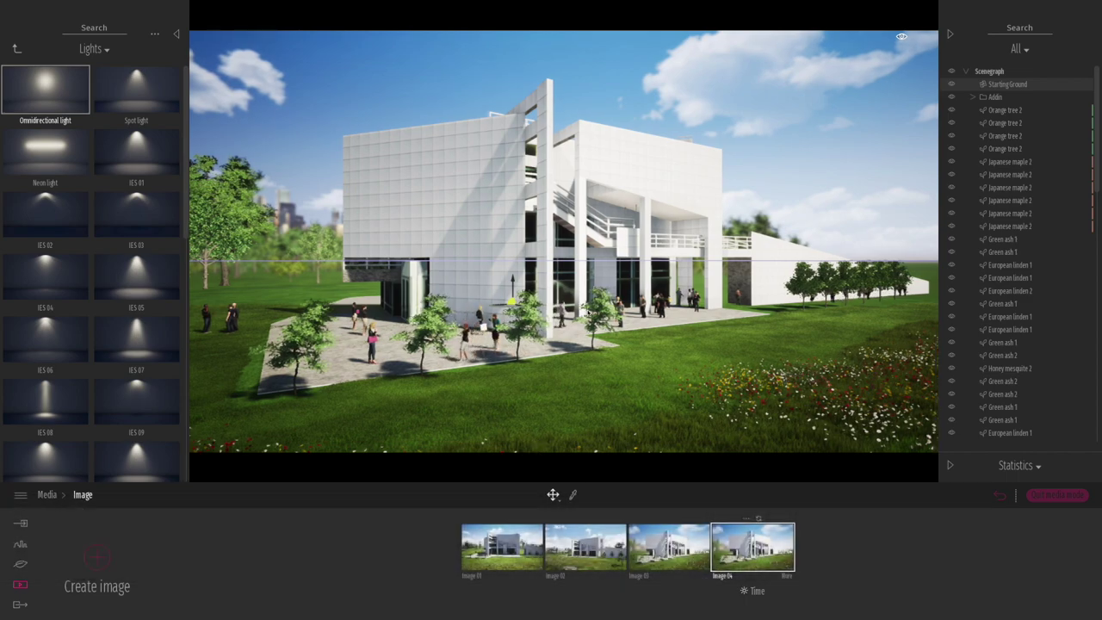
{"action": "right_click_drag", "start_coordinate": [720, 335], "coordinate": [740, 346]}
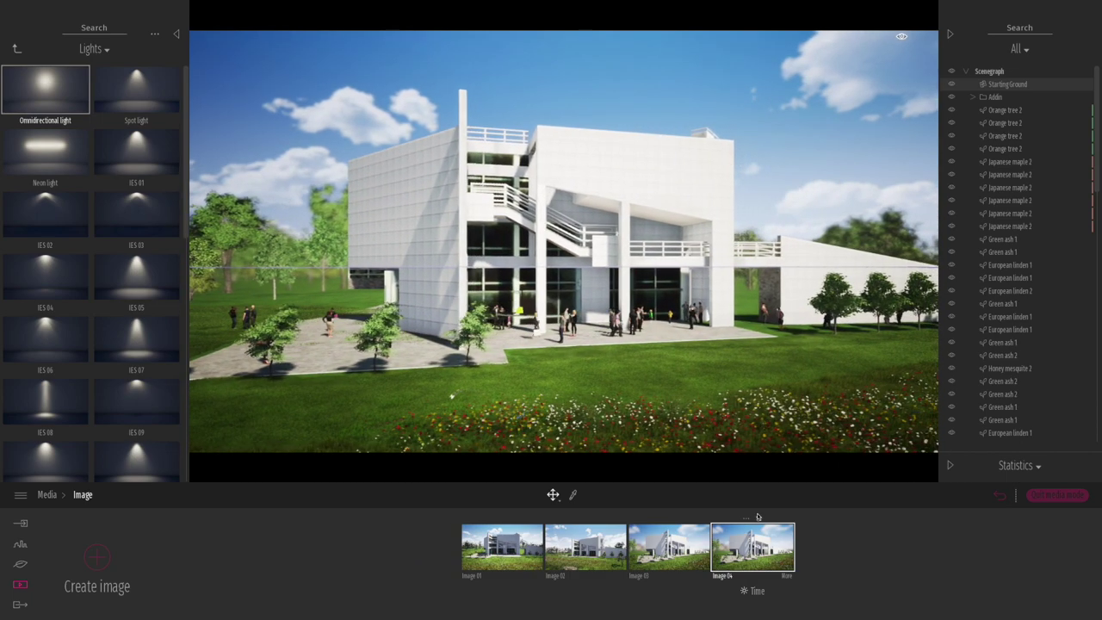
Step: Enable the clay render visual effect for Image 04
{"action": "left_click", "coordinate": [785, 575]}
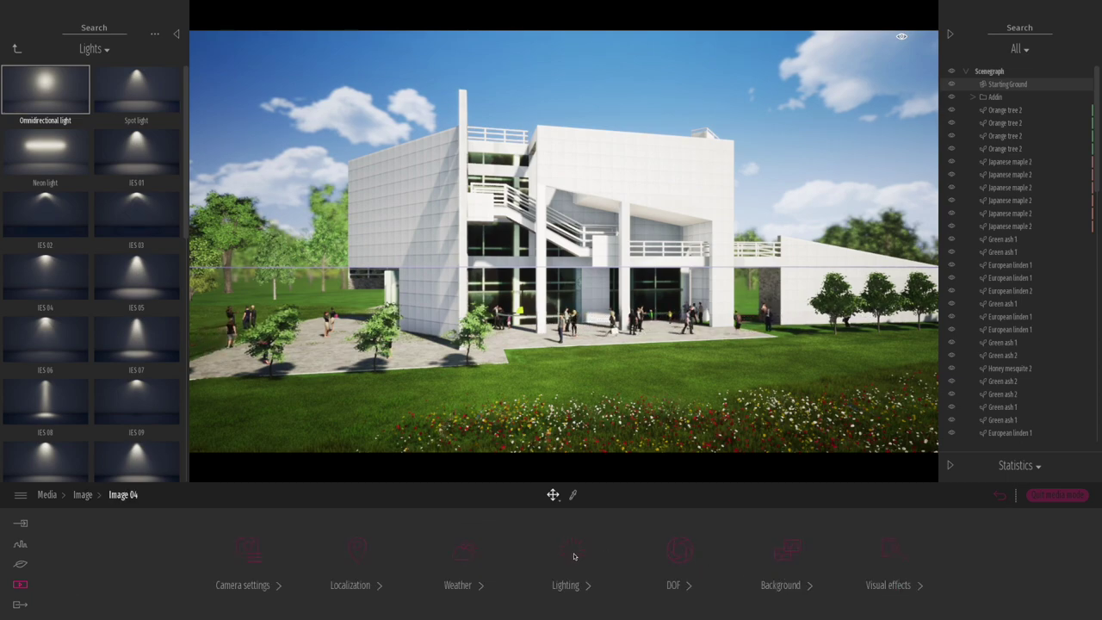
{"action": "left_click", "coordinate": [887, 558]}
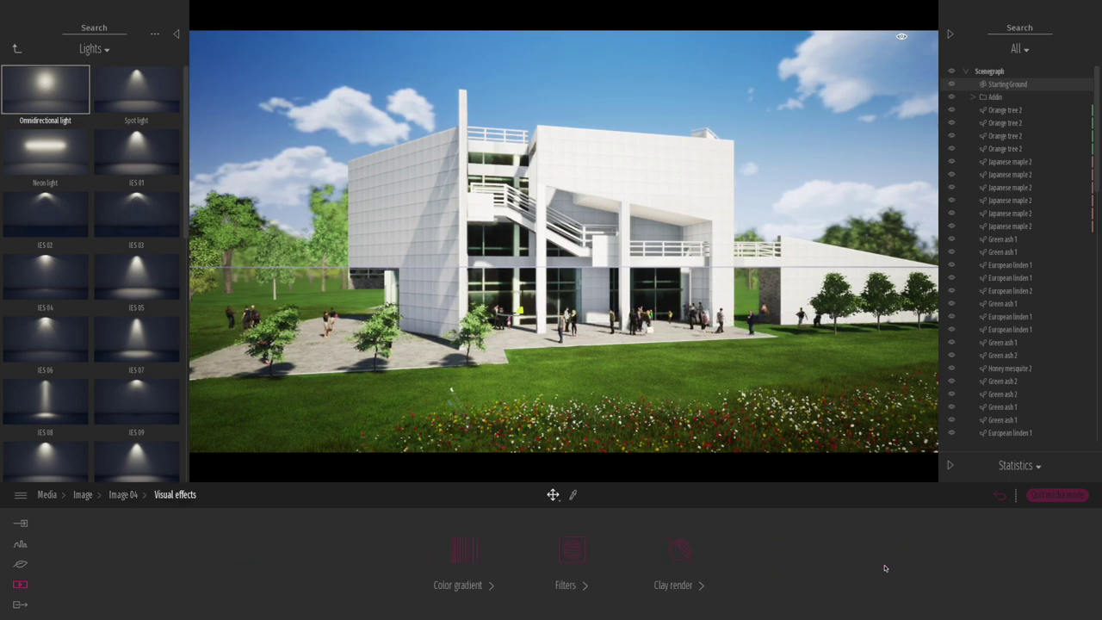
{"action": "left_click", "coordinate": [678, 551]}
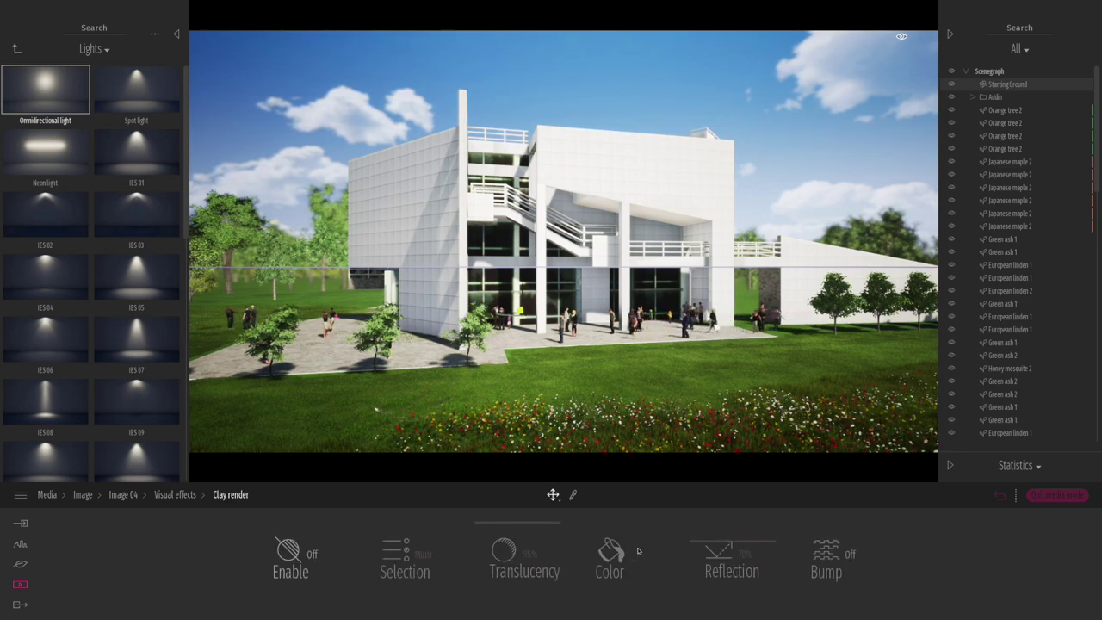
{"action": "left_click", "coordinate": [310, 556]}
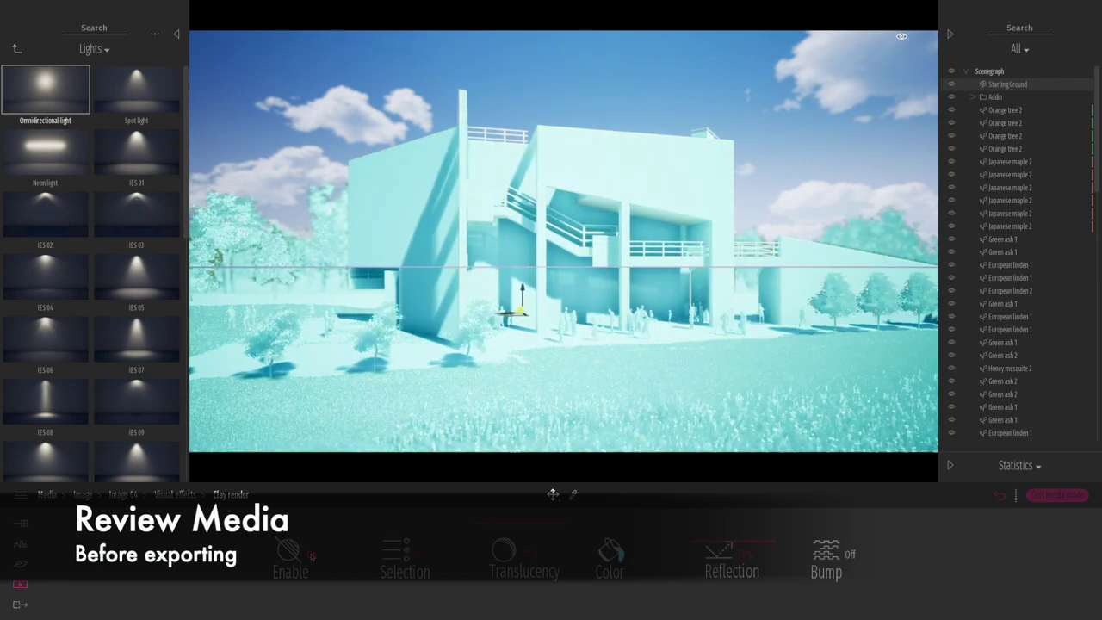
Step: Change the clay render color to a very light neutral grey and set its translucency to 29%
{"action": "left_click", "coordinate": [611, 556]}
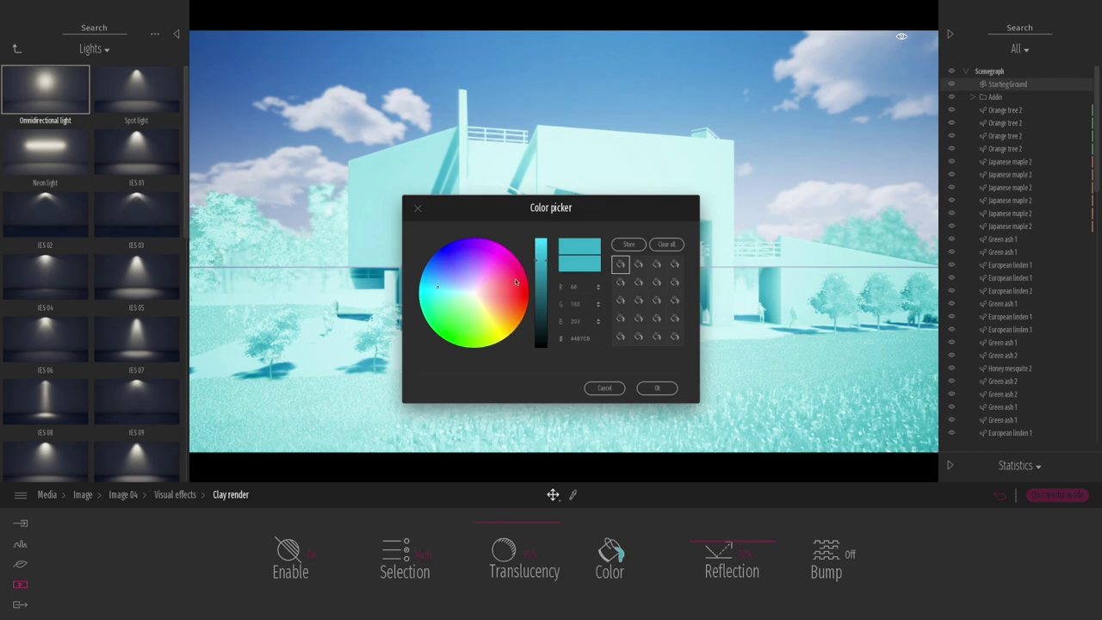
{"action": "left_click", "coordinate": [474, 294]}
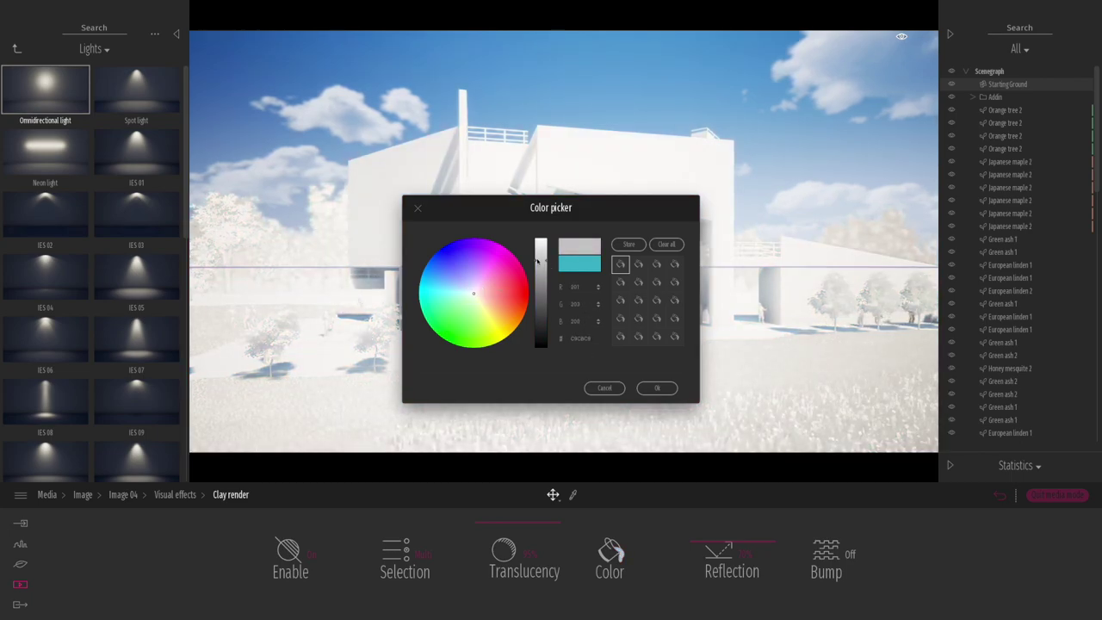
{"action": "left_click_drag", "start_coordinate": [536, 251], "coordinate": [538, 245]}
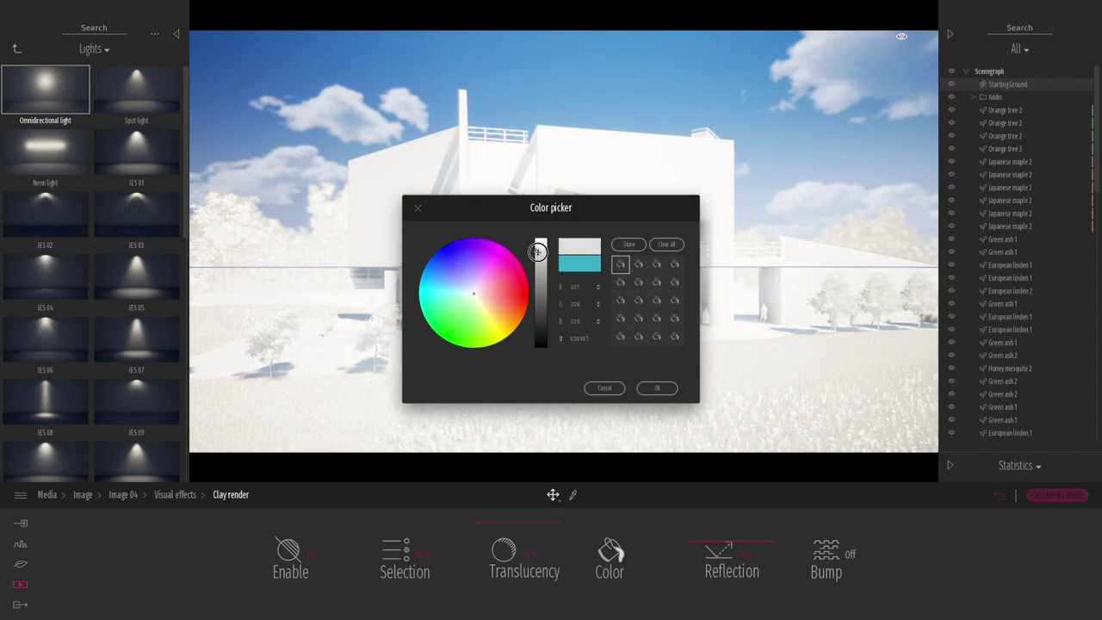
{"action": "left_click", "coordinate": [654, 388]}
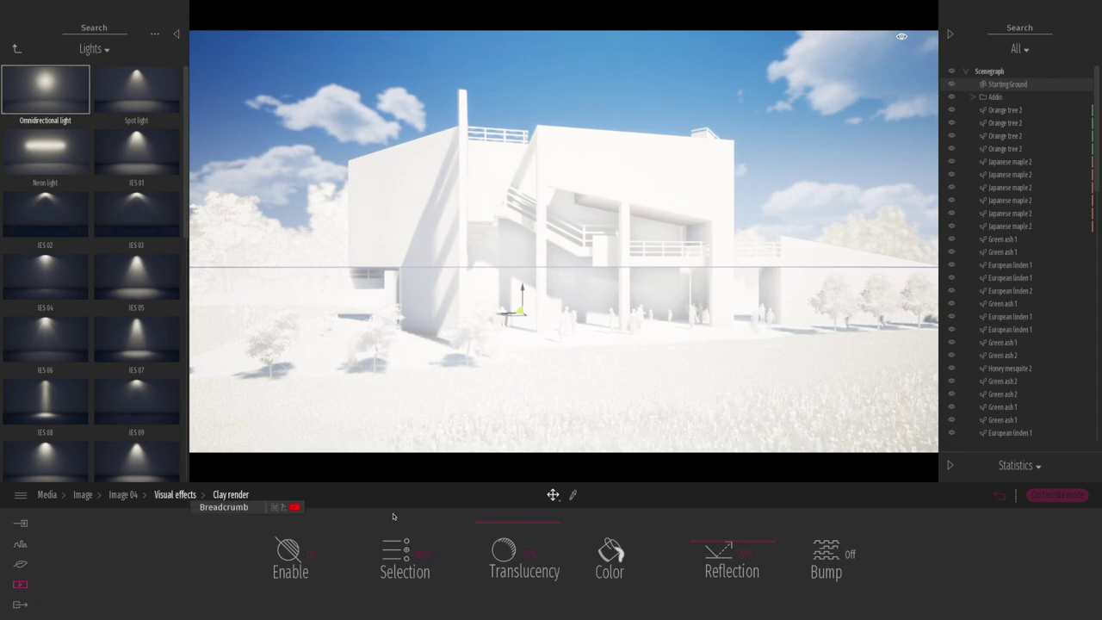
{"action": "left_click_drag", "start_coordinate": [500, 558], "coordinate": [501, 574]}
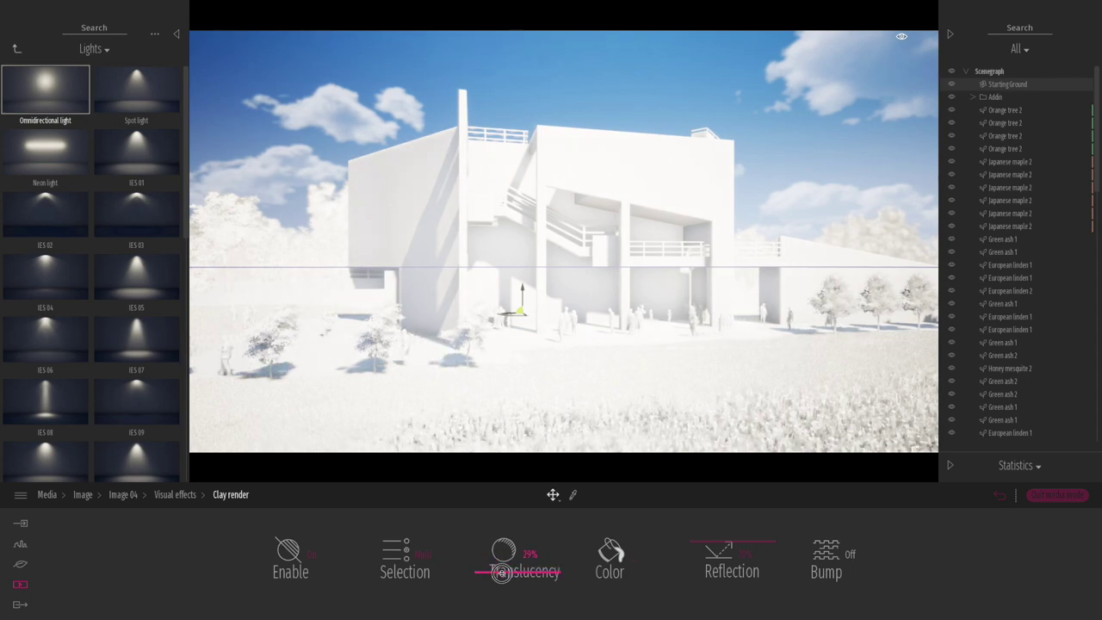
Step: Limit the clay render to characters by excluding glass, landscape, vegetation, water, vehicles, items and others
{"action": "left_click", "coordinate": [430, 561]}
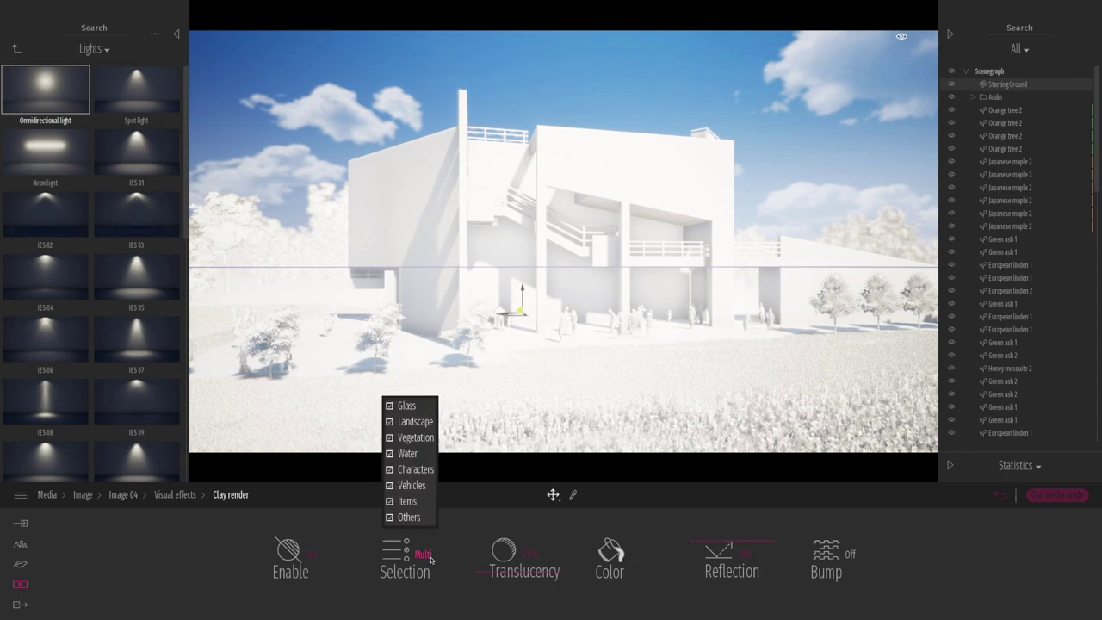
{"action": "left_click", "coordinate": [390, 406]}
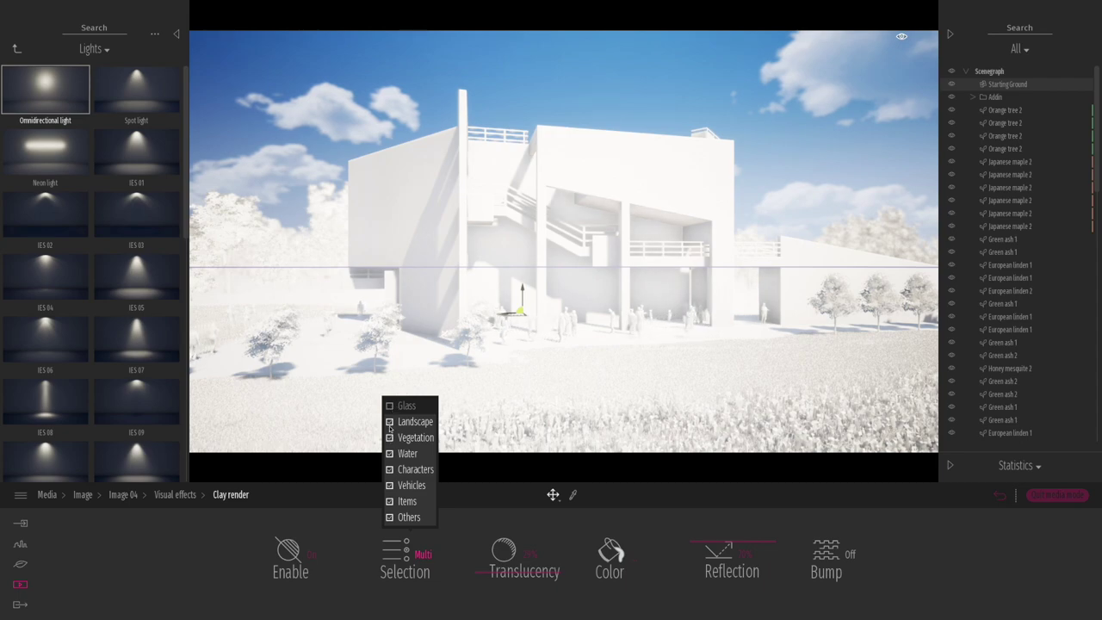
{"action": "left_click", "coordinate": [389, 518]}
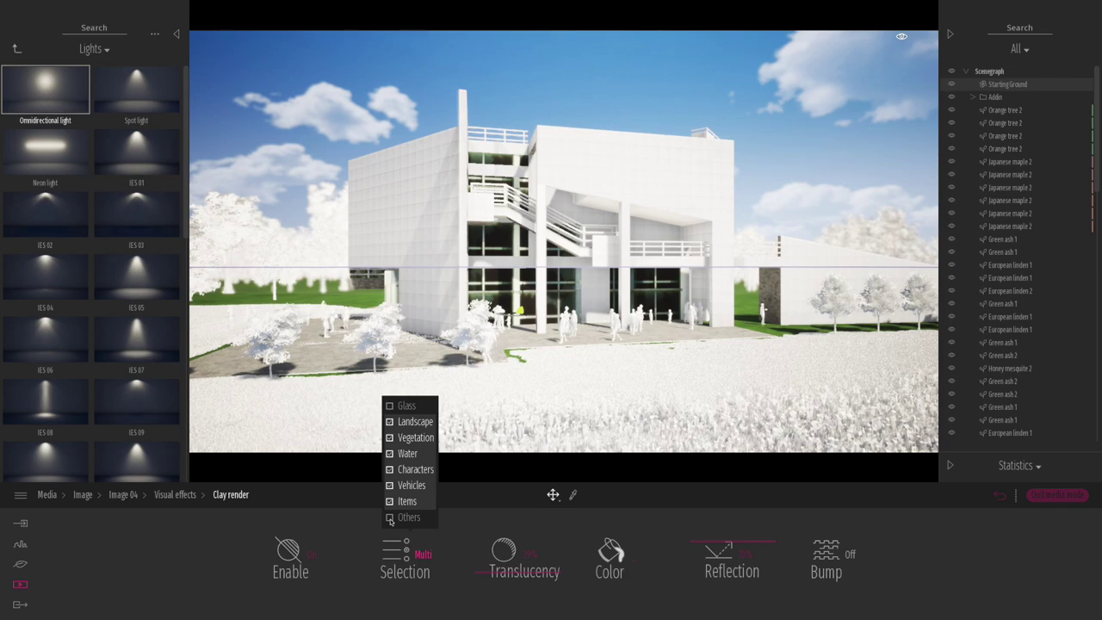
{"action": "left_click", "coordinate": [389, 422]}
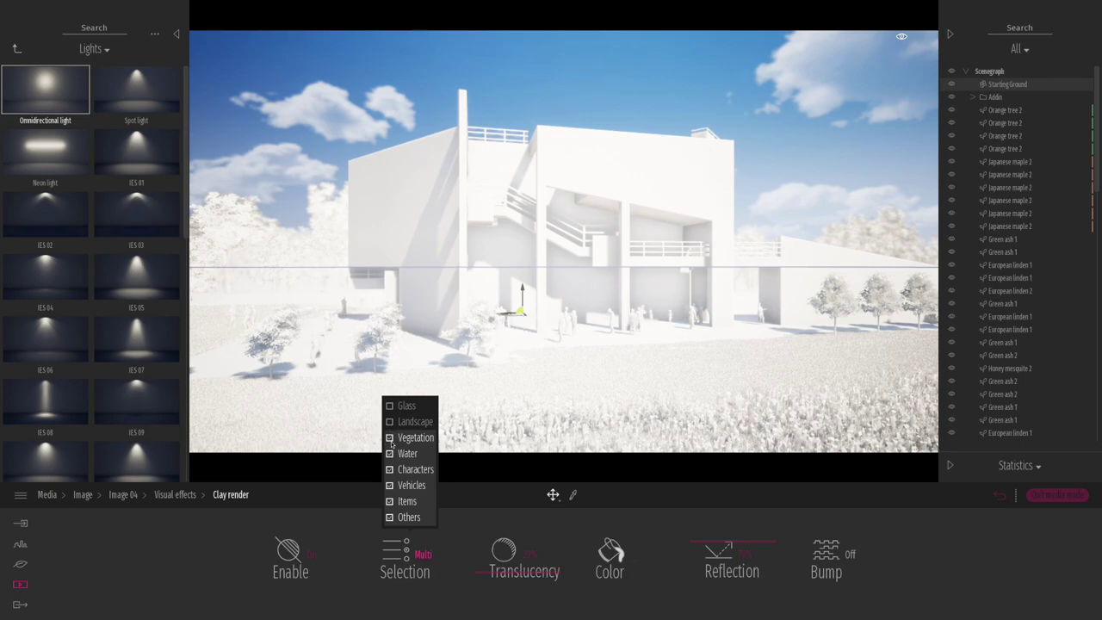
{"action": "left_click", "coordinate": [390, 437]}
{"action": "left_click", "coordinate": [390, 453]}
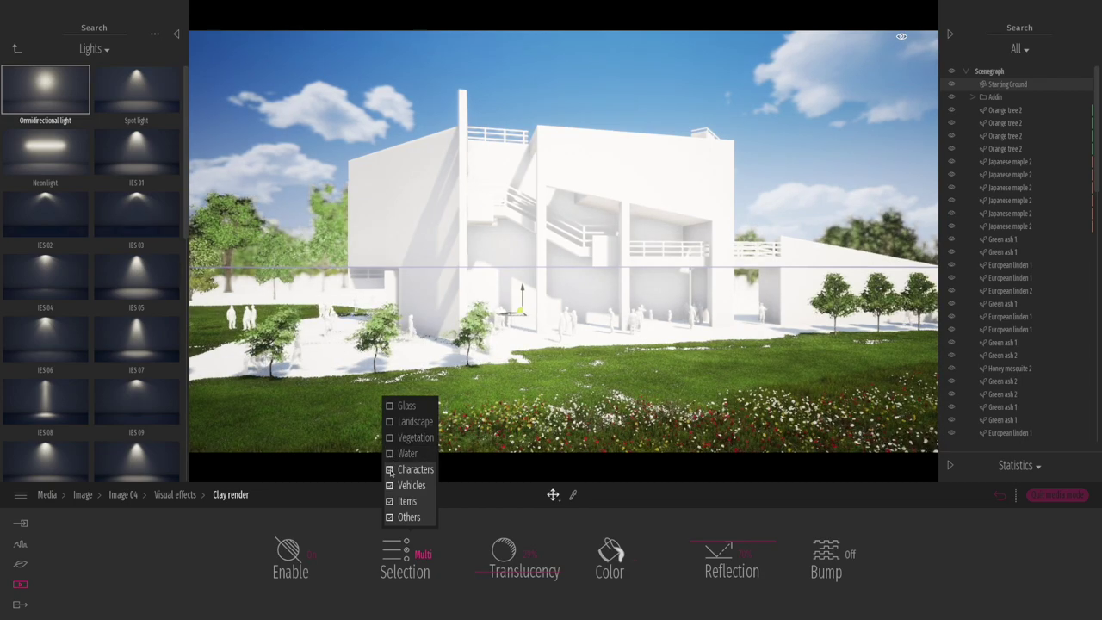
{"action": "left_click", "coordinate": [390, 485]}
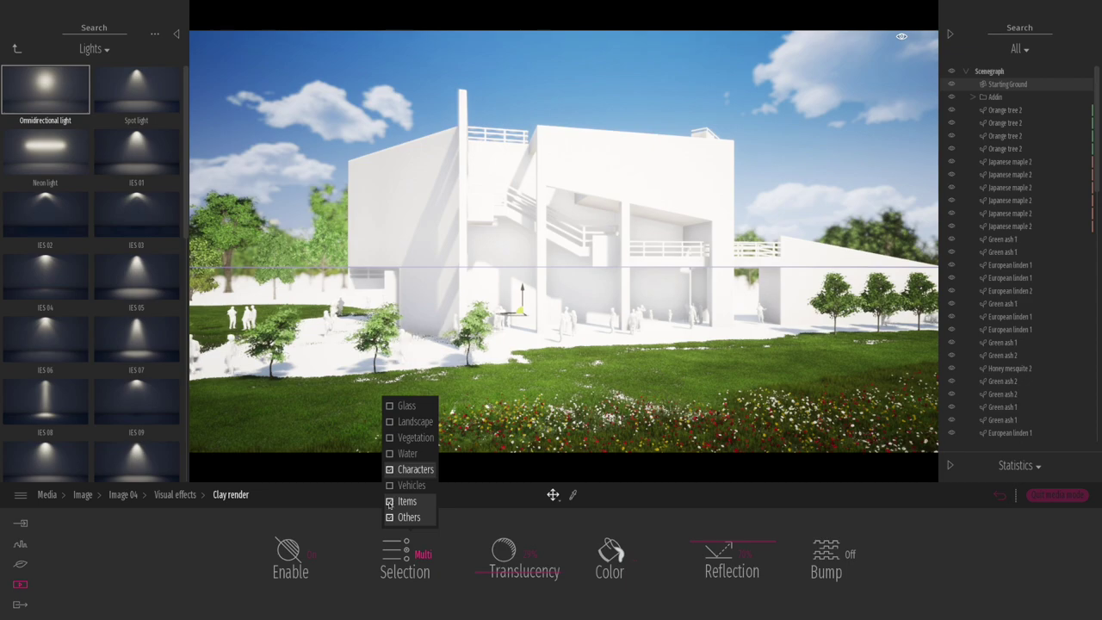
{"action": "left_click", "coordinate": [391, 502]}
{"action": "left_click", "coordinate": [390, 518]}
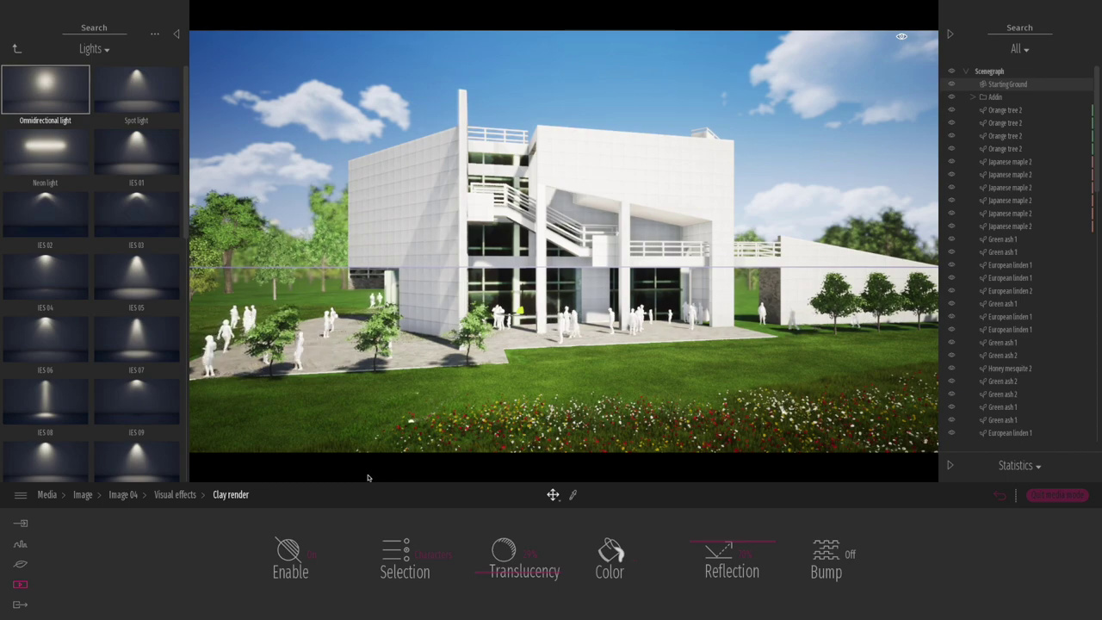
Step: Try several filter types on Image 04, including Blueprint 1 and Halftone, and settle on the Hatching filter
{"action": "left_click", "coordinate": [175, 495]}
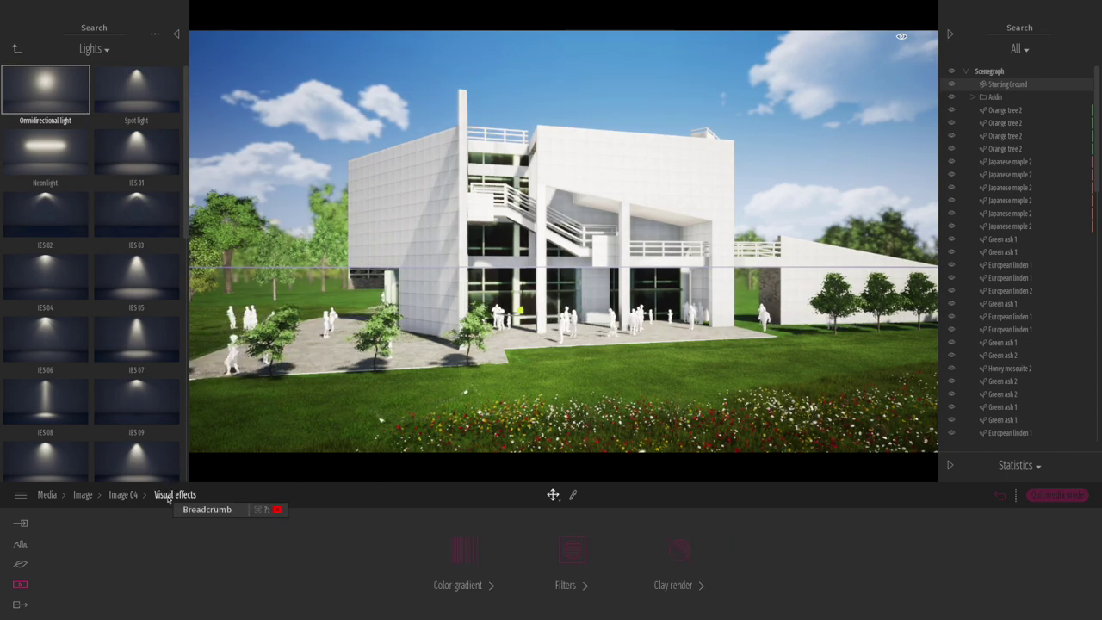
{"action": "left_click", "coordinate": [573, 551]}
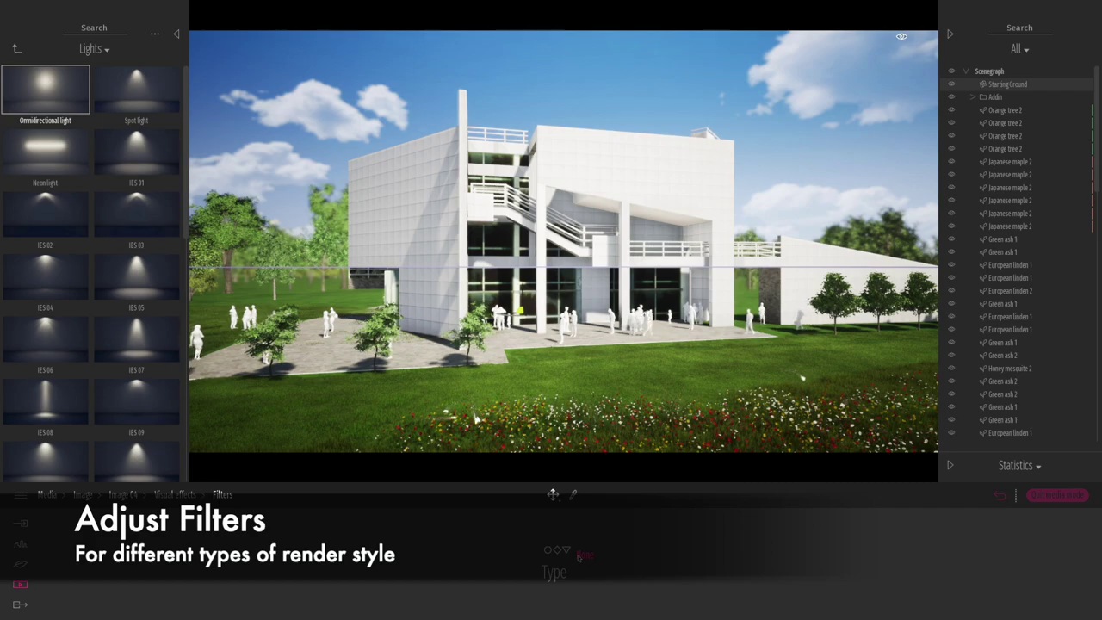
{"action": "left_click", "coordinate": [579, 557]}
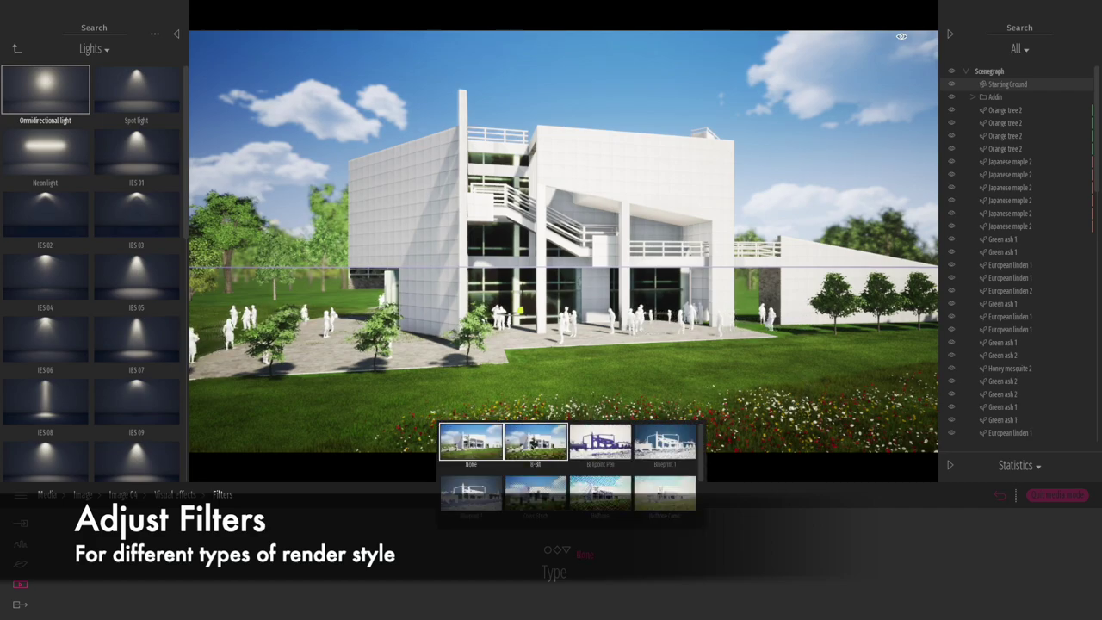
{"action": "left_click", "coordinate": [536, 445]}
{"action": "left_click", "coordinate": [601, 445]}
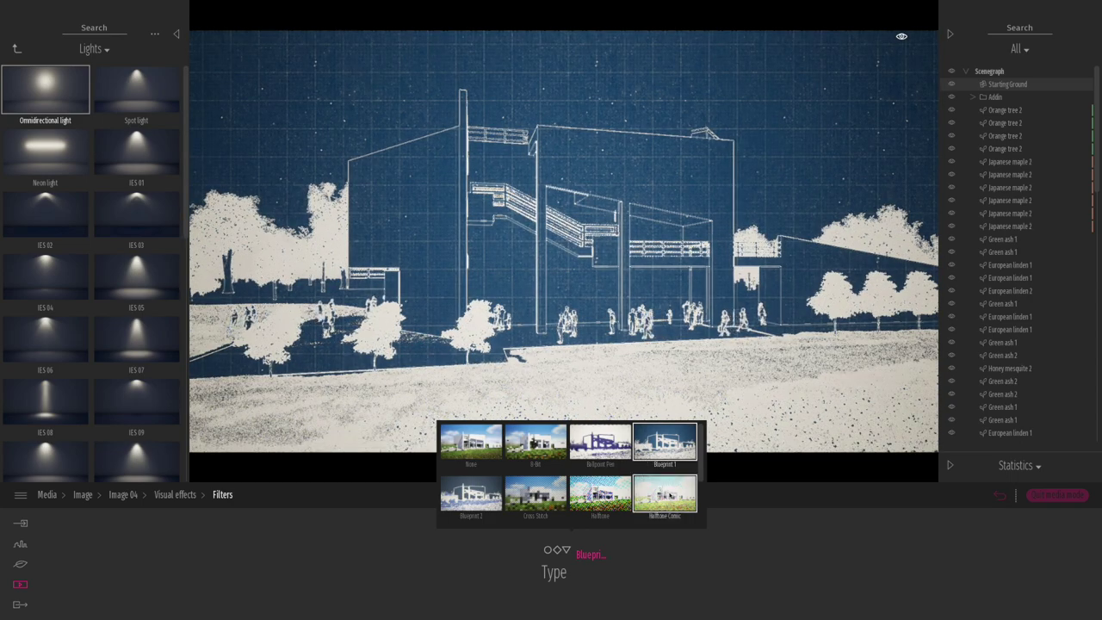
{"action": "left_click", "coordinate": [600, 493]}
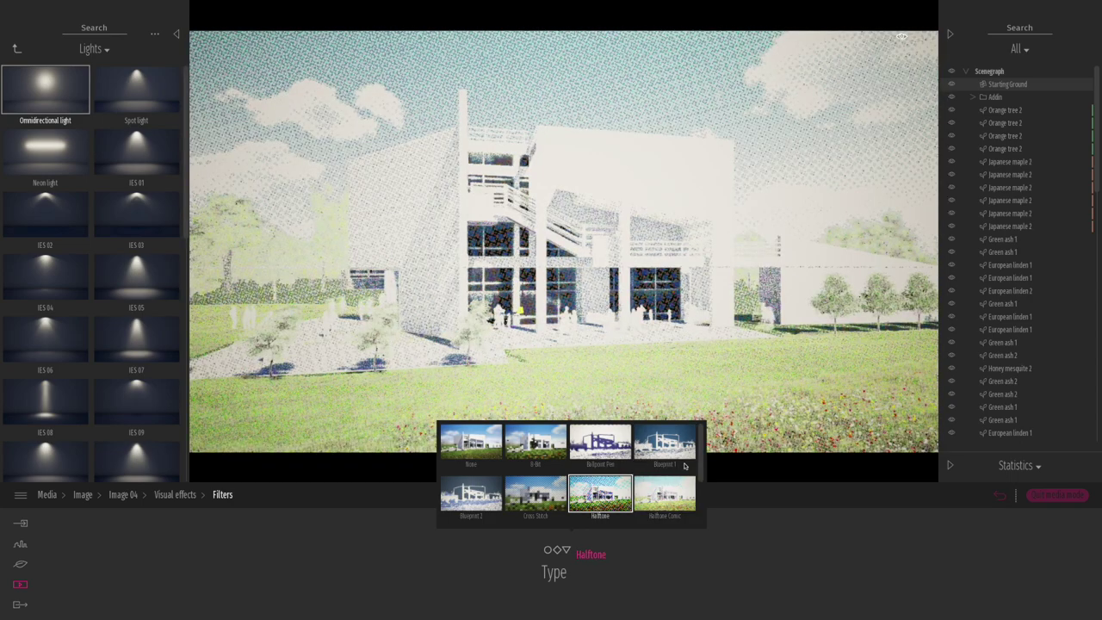
{"action": "left_click_drag", "start_coordinate": [697, 462], "coordinate": [697, 521]}
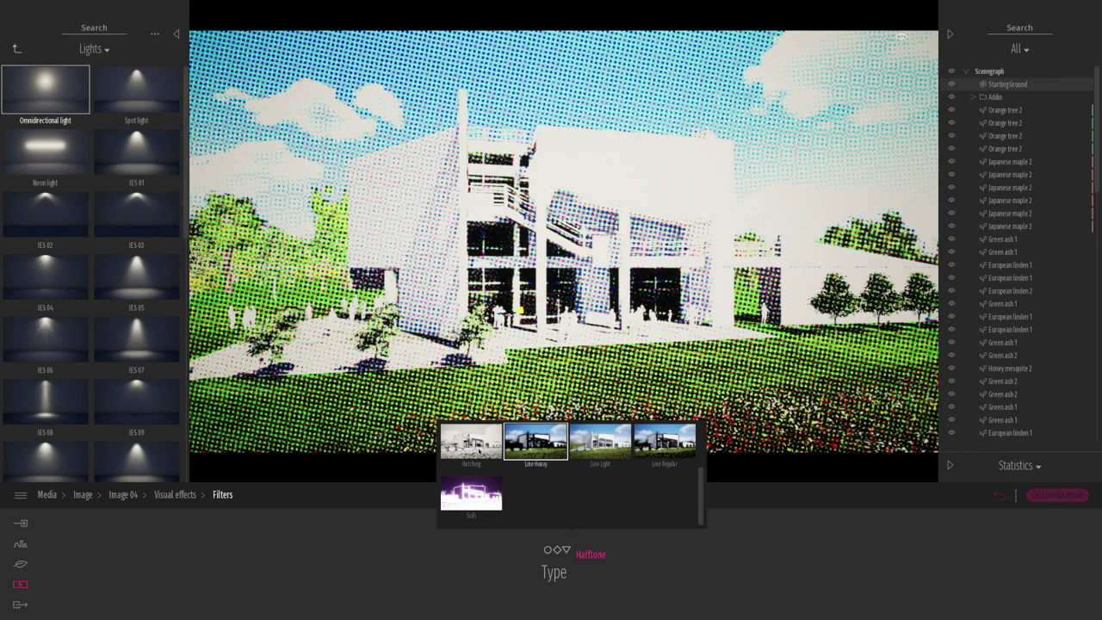
{"action": "left_click", "coordinate": [480, 449]}
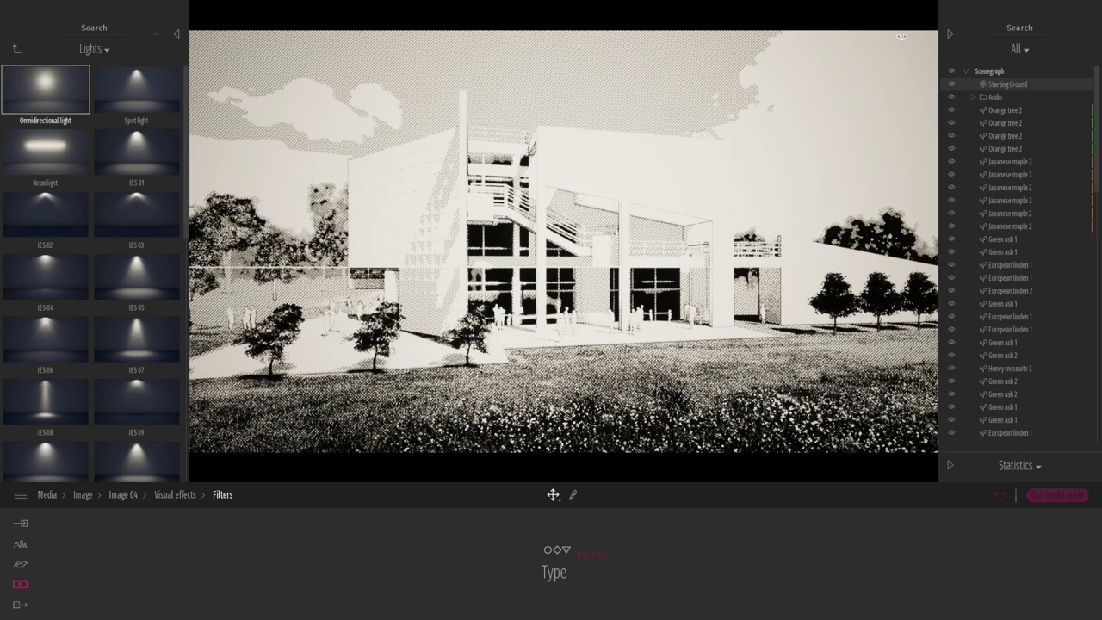
Step: Select Image 03 and shift its time of day so the façades facing the camera fall into shade
{"action": "left_click", "coordinate": [122, 494]}
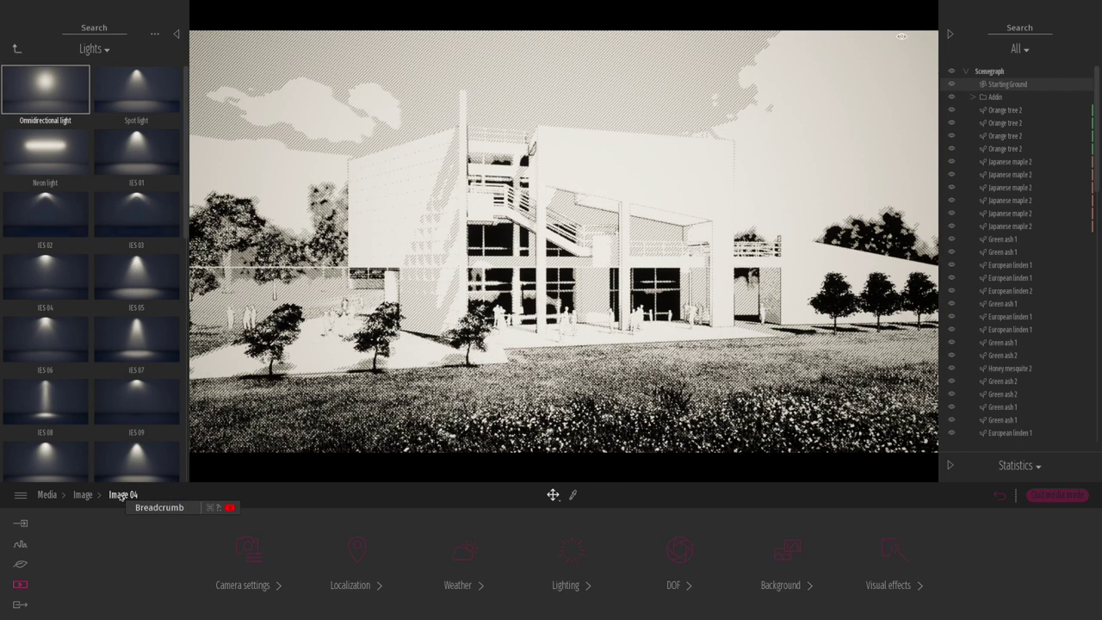
{"action": "left_click", "coordinate": [84, 495]}
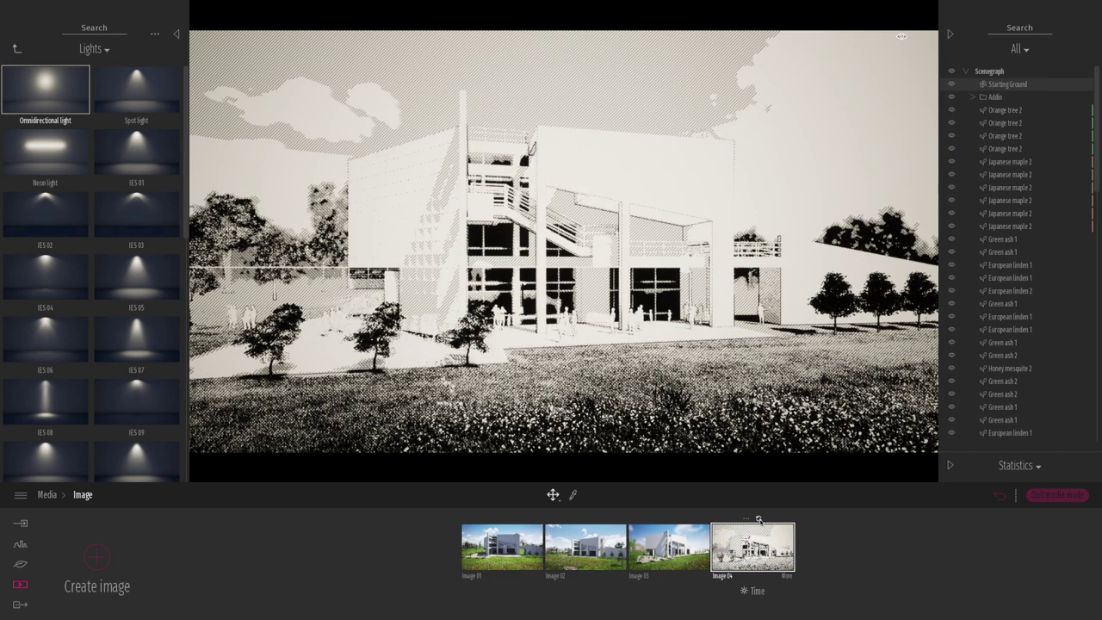
{"action": "left_click", "coordinate": [669, 547]}
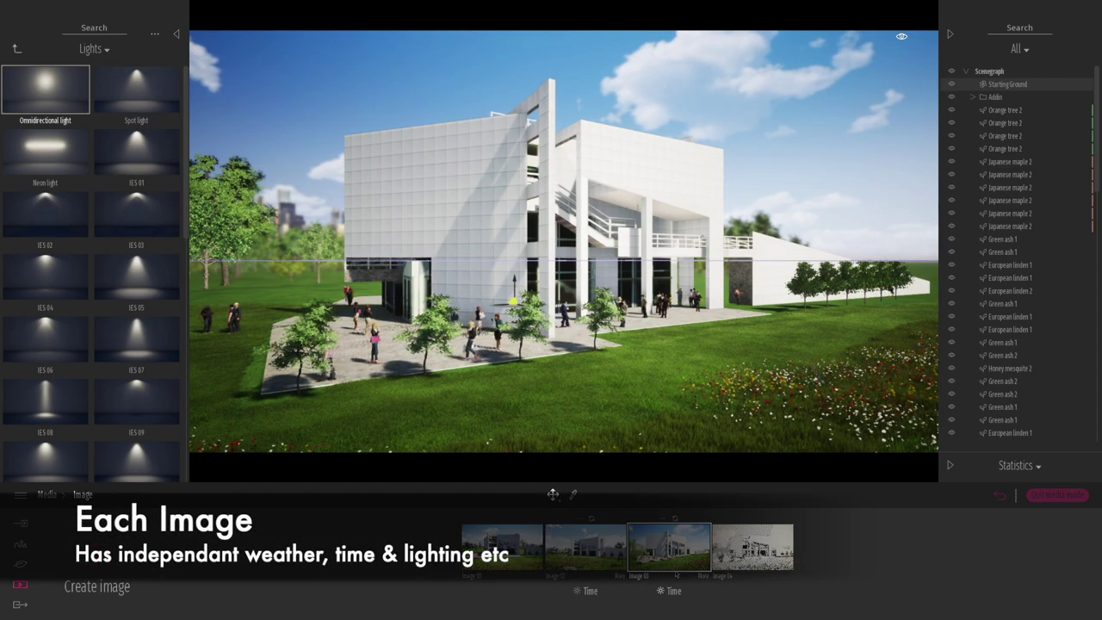
{"action": "left_click", "coordinate": [673, 592]}
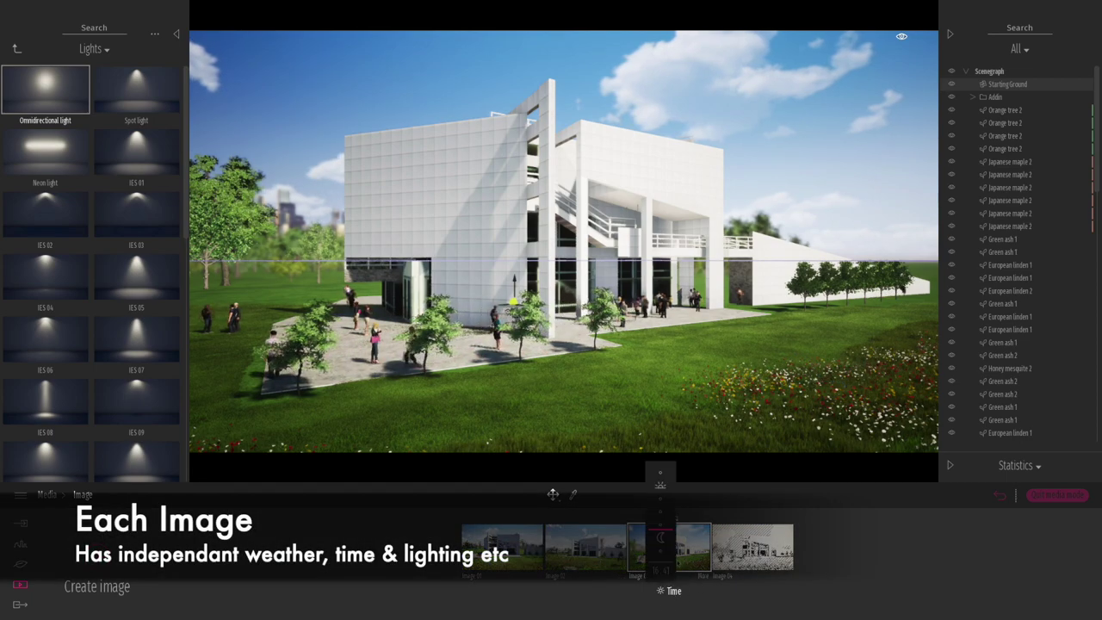
{"action": "left_click_drag", "start_coordinate": [661, 532], "coordinate": [661, 518]}
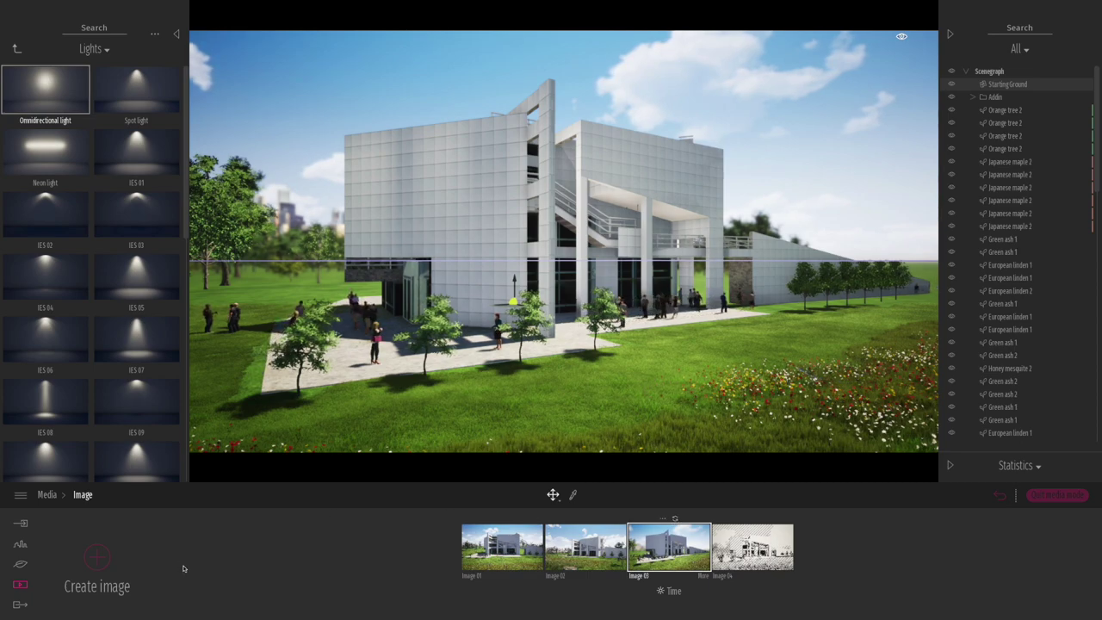
Step: Select Image 01, Image 02 and Image 03 for export
{"action": "left_click", "coordinate": [20, 606]}
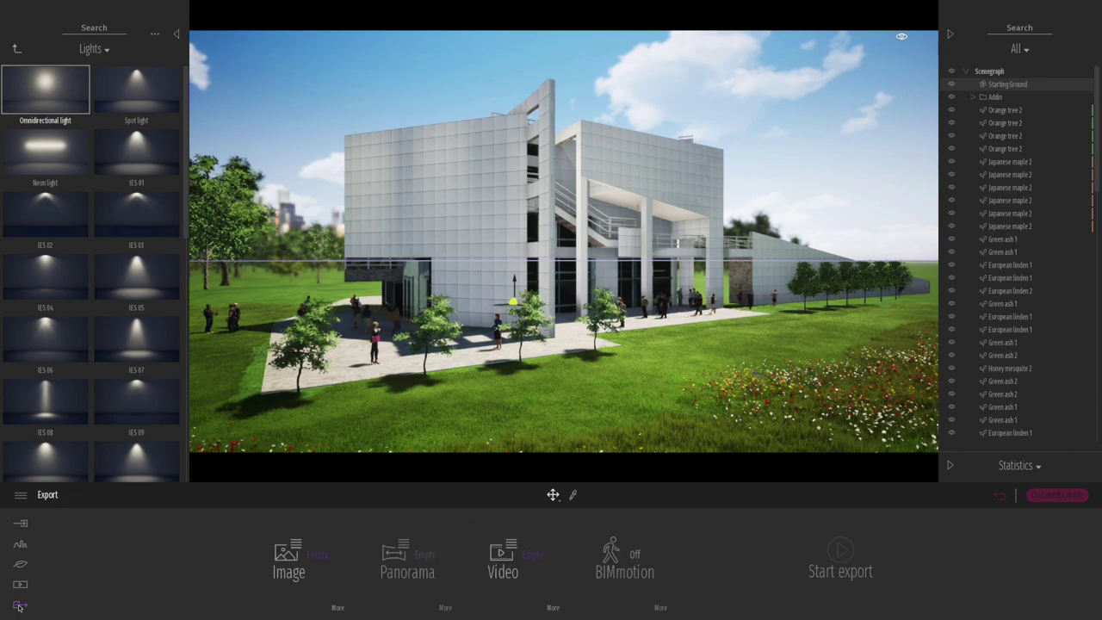
{"action": "left_click", "coordinate": [297, 556]}
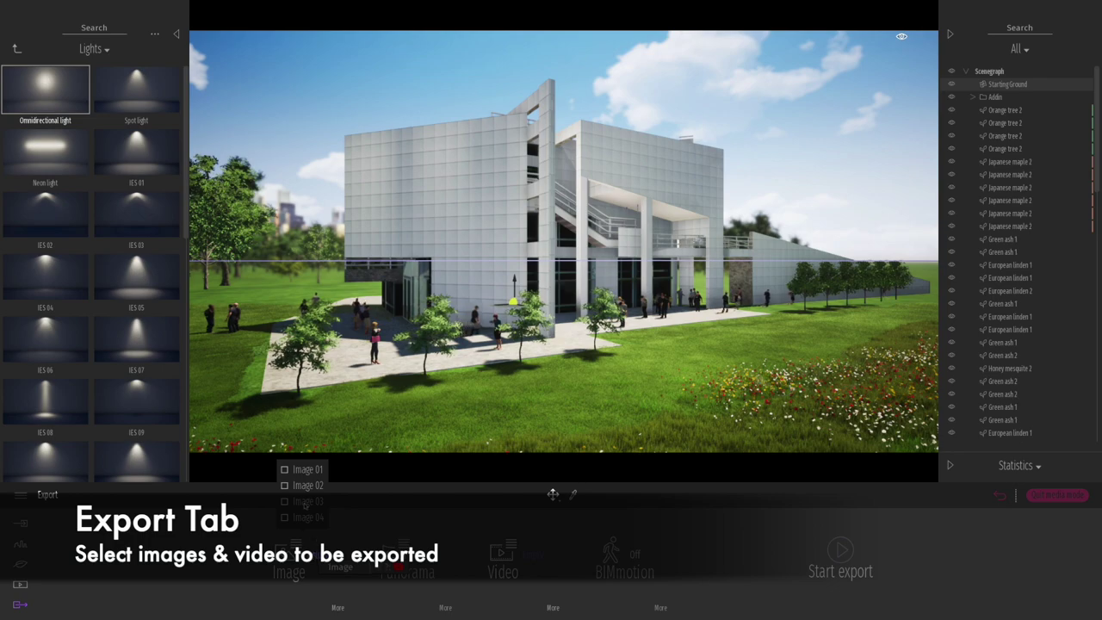
{"action": "left_click", "coordinate": [284, 471]}
{"action": "left_click", "coordinate": [285, 486]}
{"action": "left_click", "coordinate": [285, 501]}
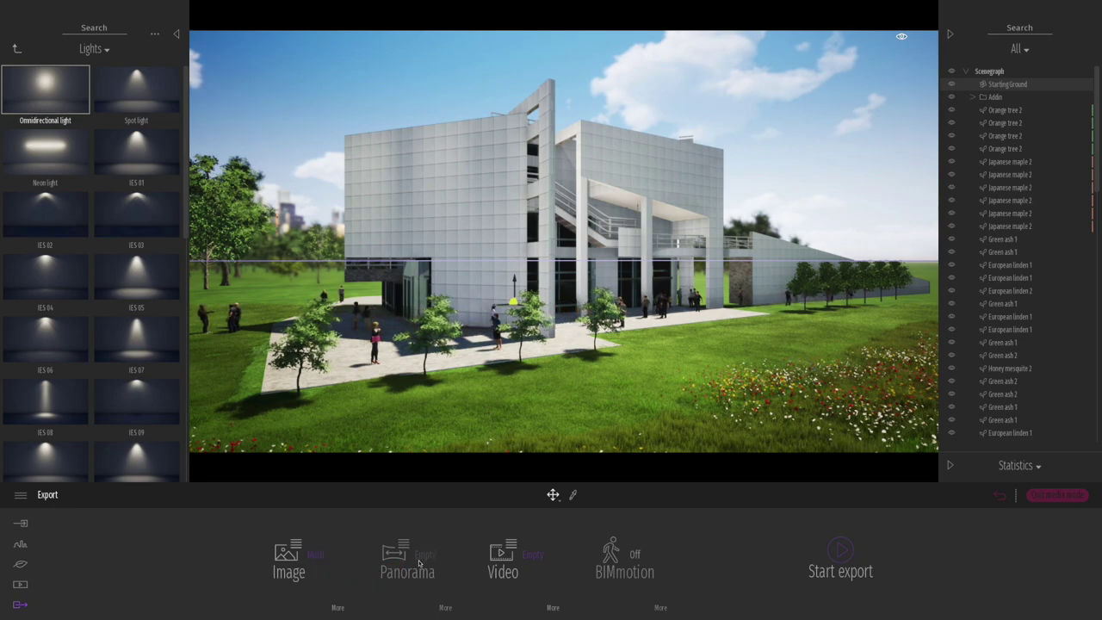
Step: Include video Clip 01 in the export and start exporting the selected media
{"action": "mouse_move", "coordinate": [534, 557]}
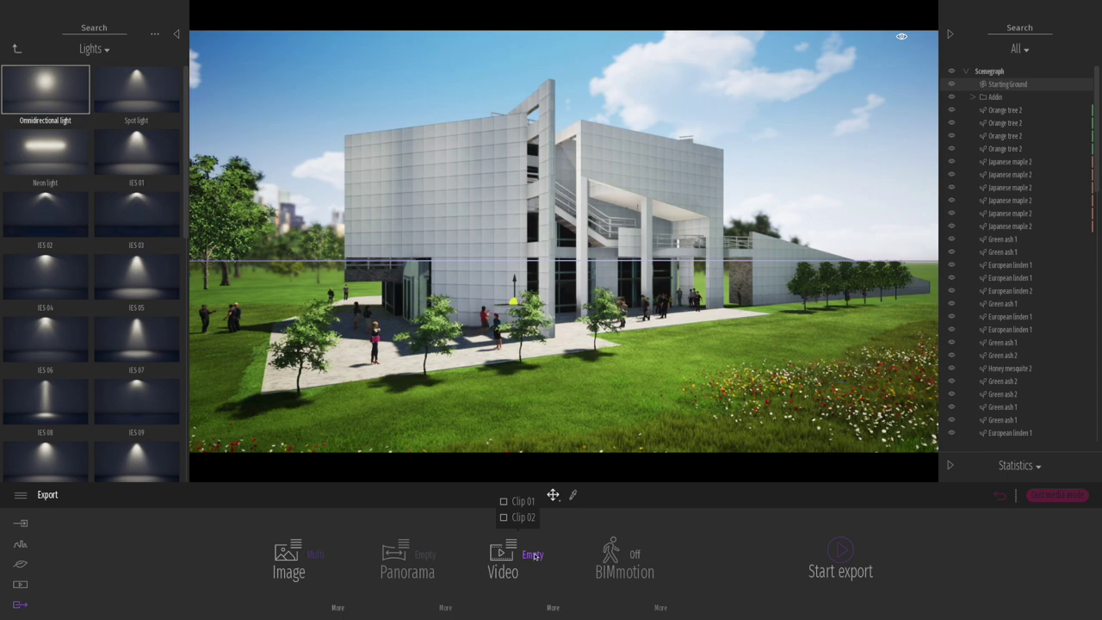
{"action": "left_click", "coordinate": [504, 502]}
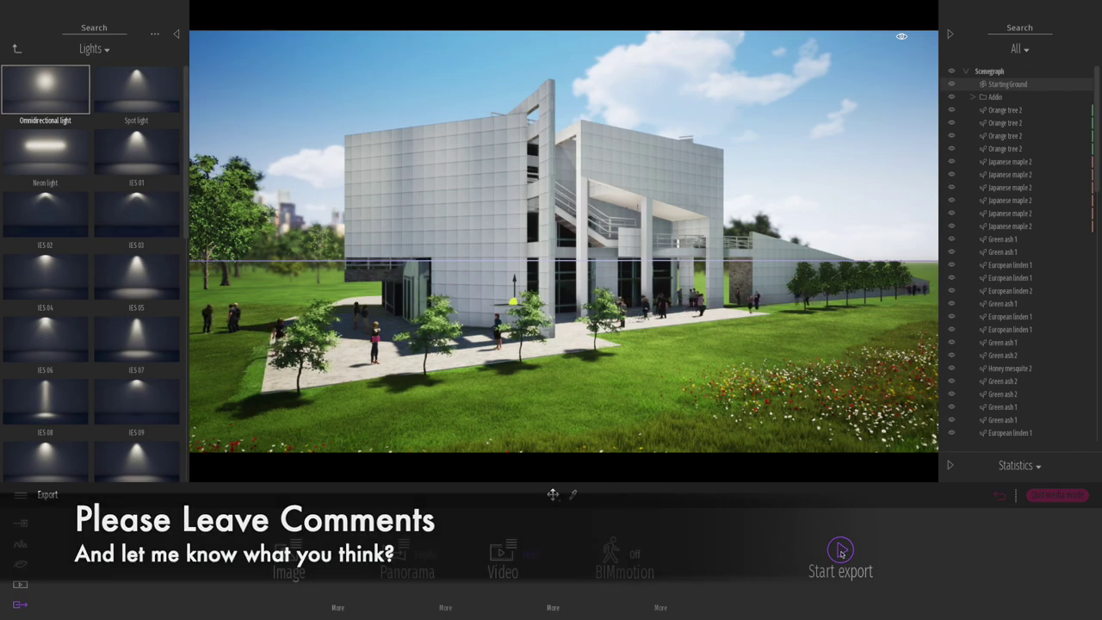
{"action": "left_click", "coordinate": [840, 551]}
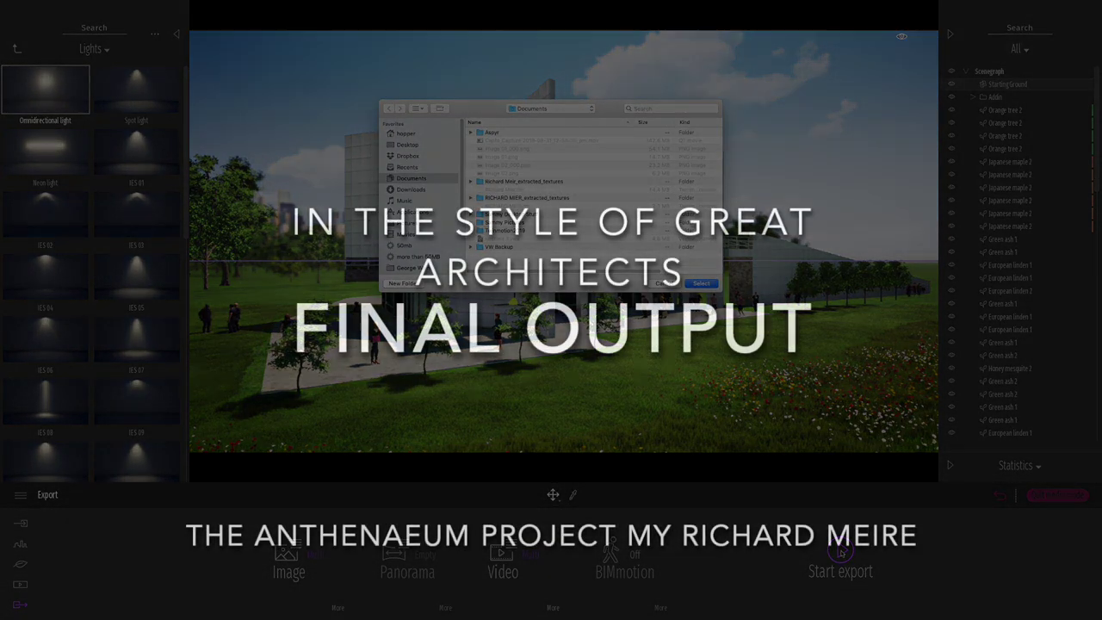